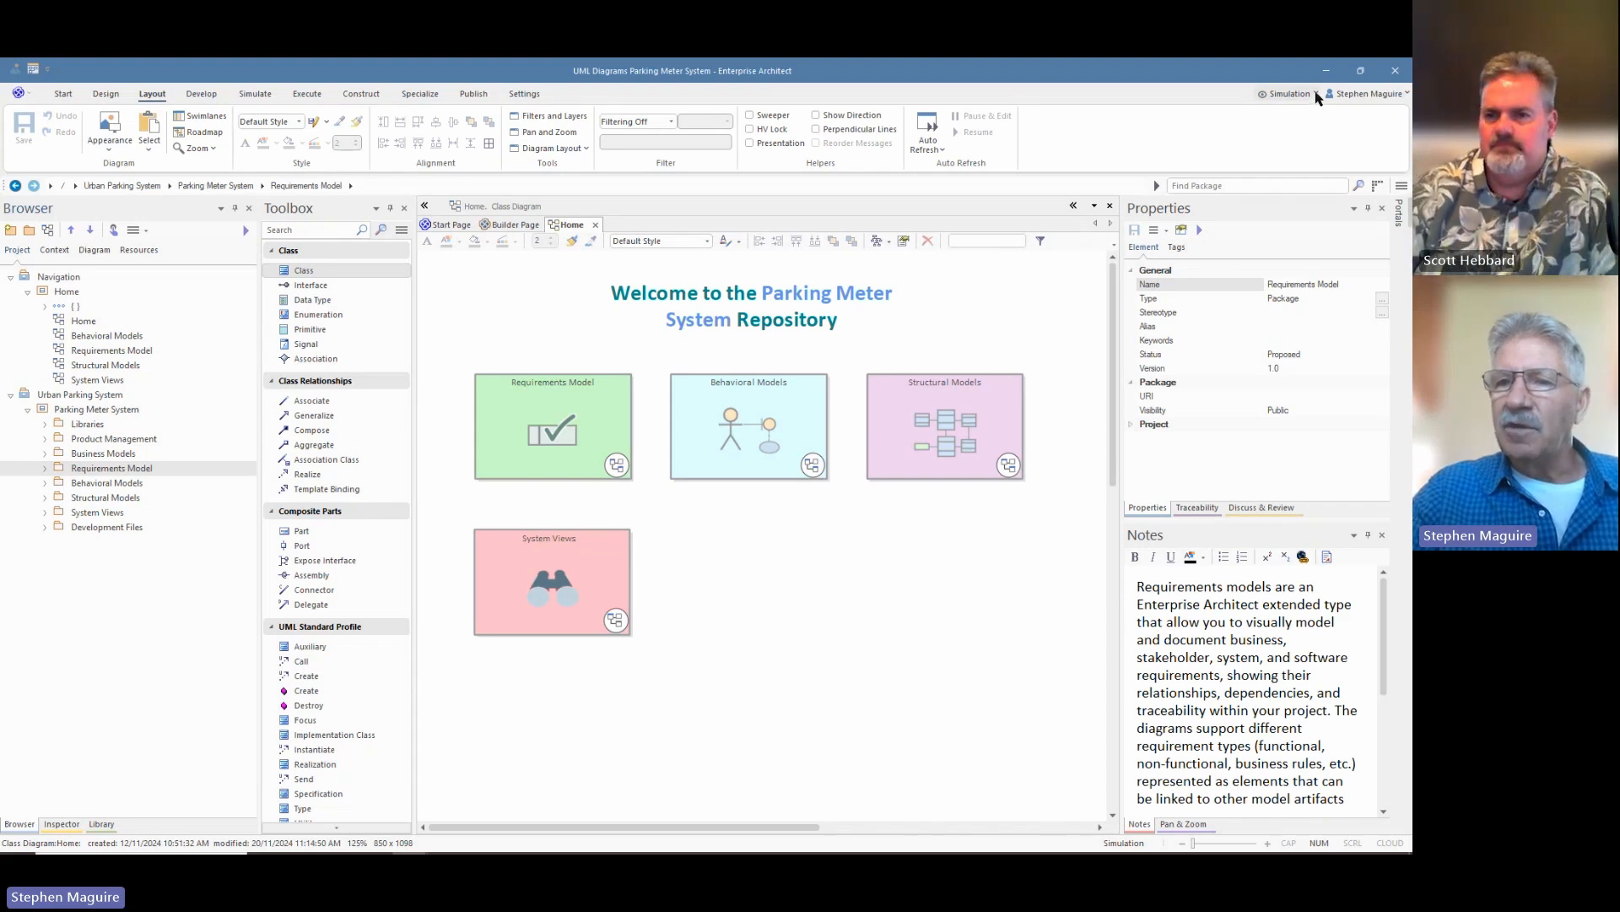
# Step: Switch the modelling perspective to Kanban in the Construction category and expand the Kanban Workflows model patterns
pyautogui.click(1316, 94)
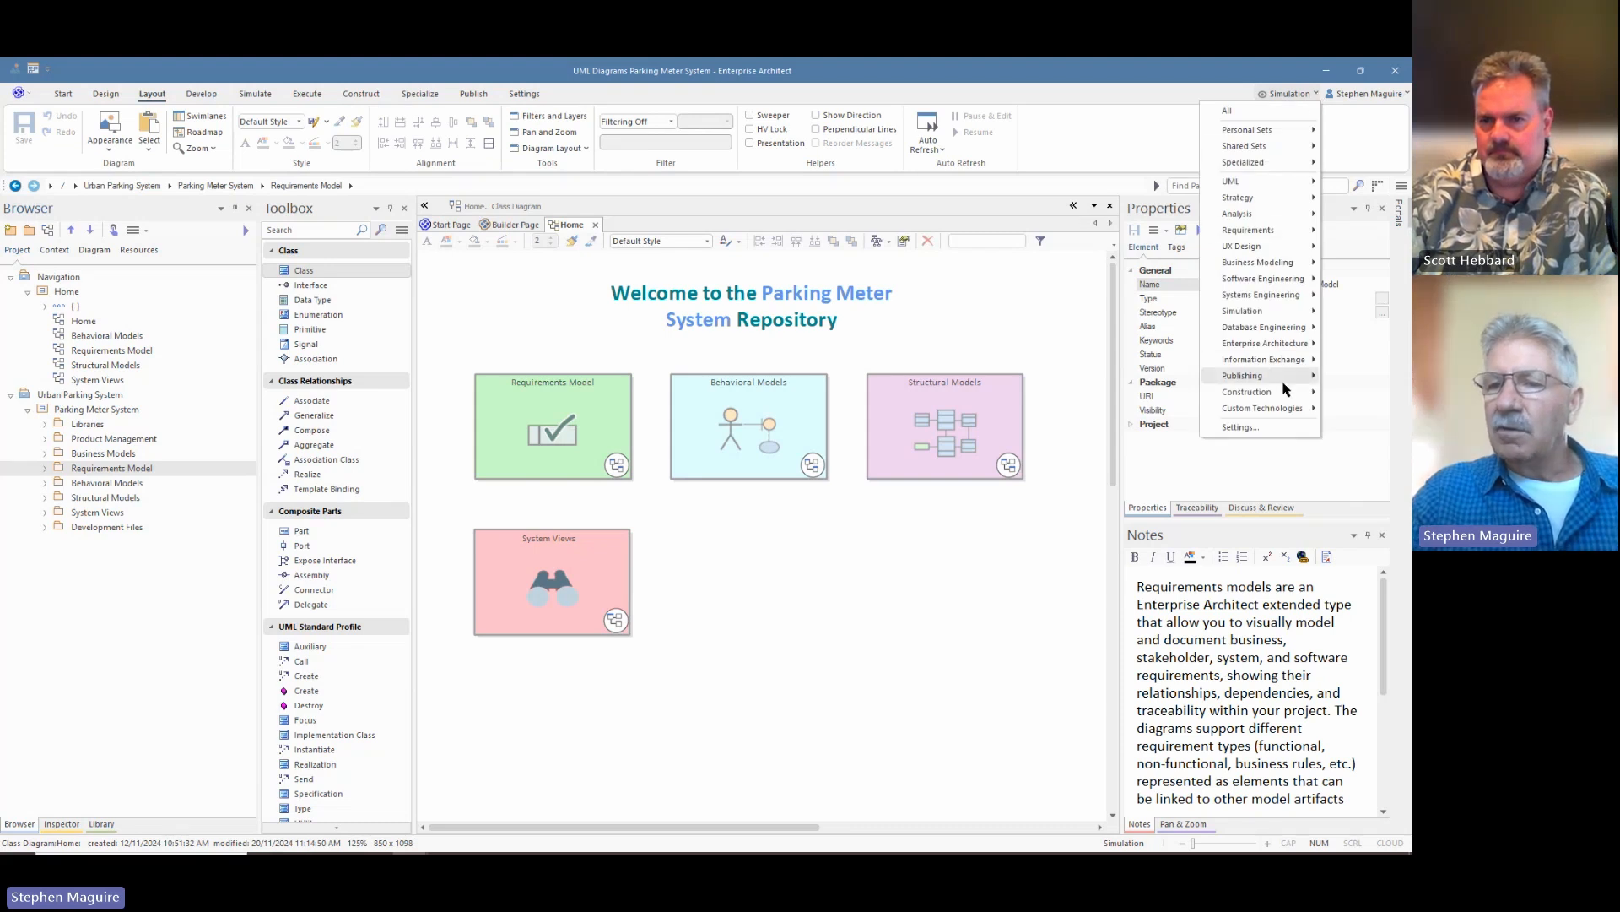
pyautogui.moveTo(1284, 396)
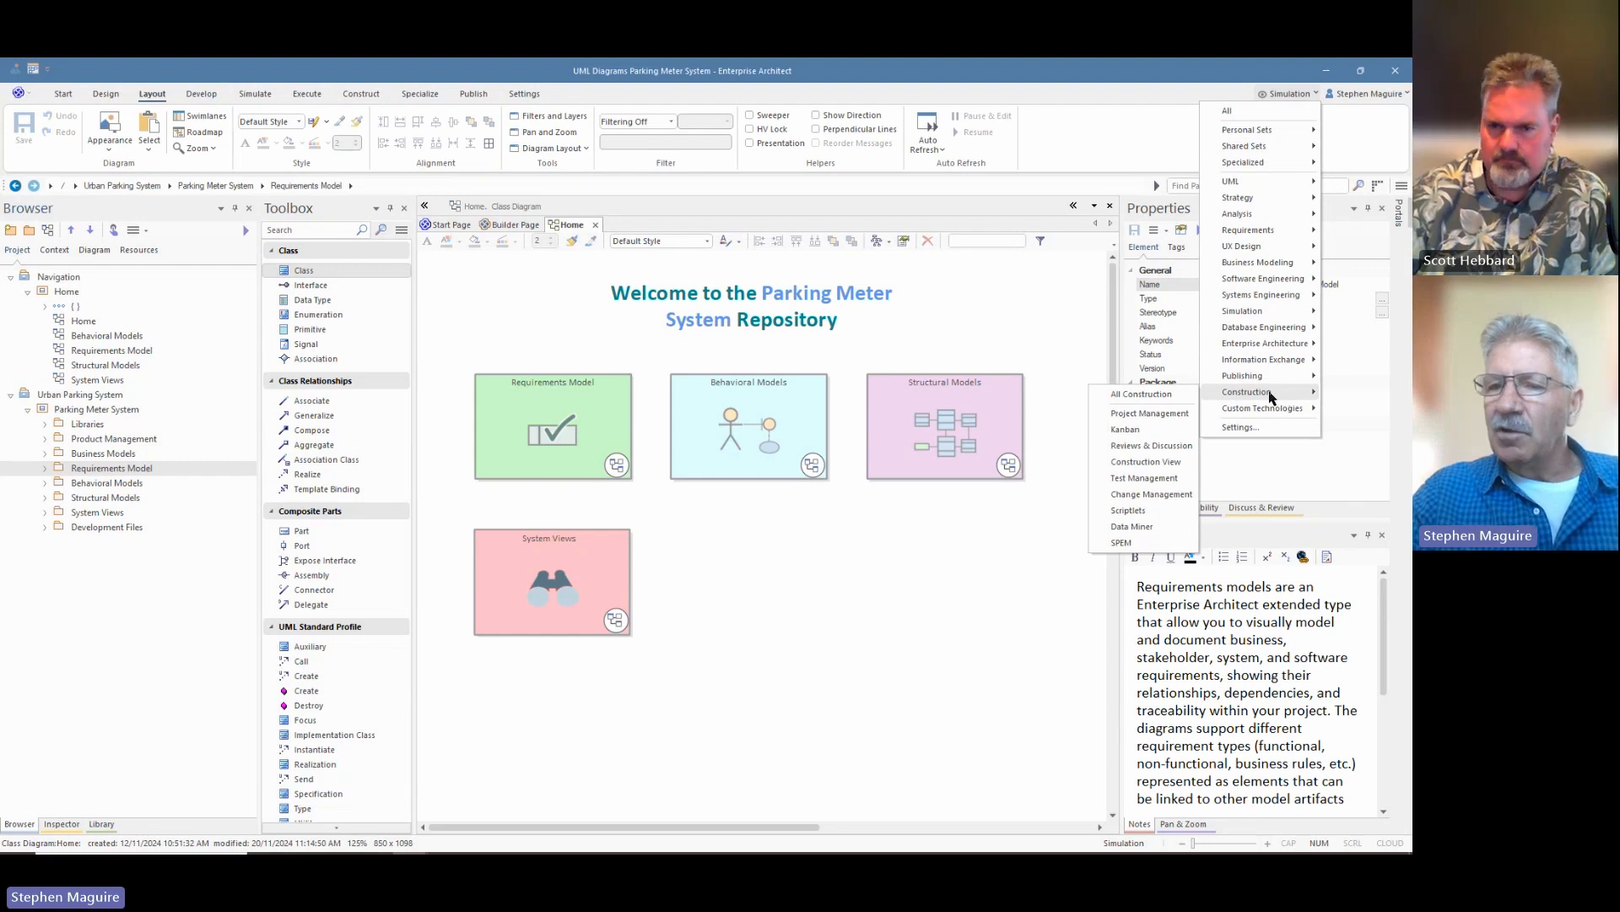
pyautogui.click(1126, 429)
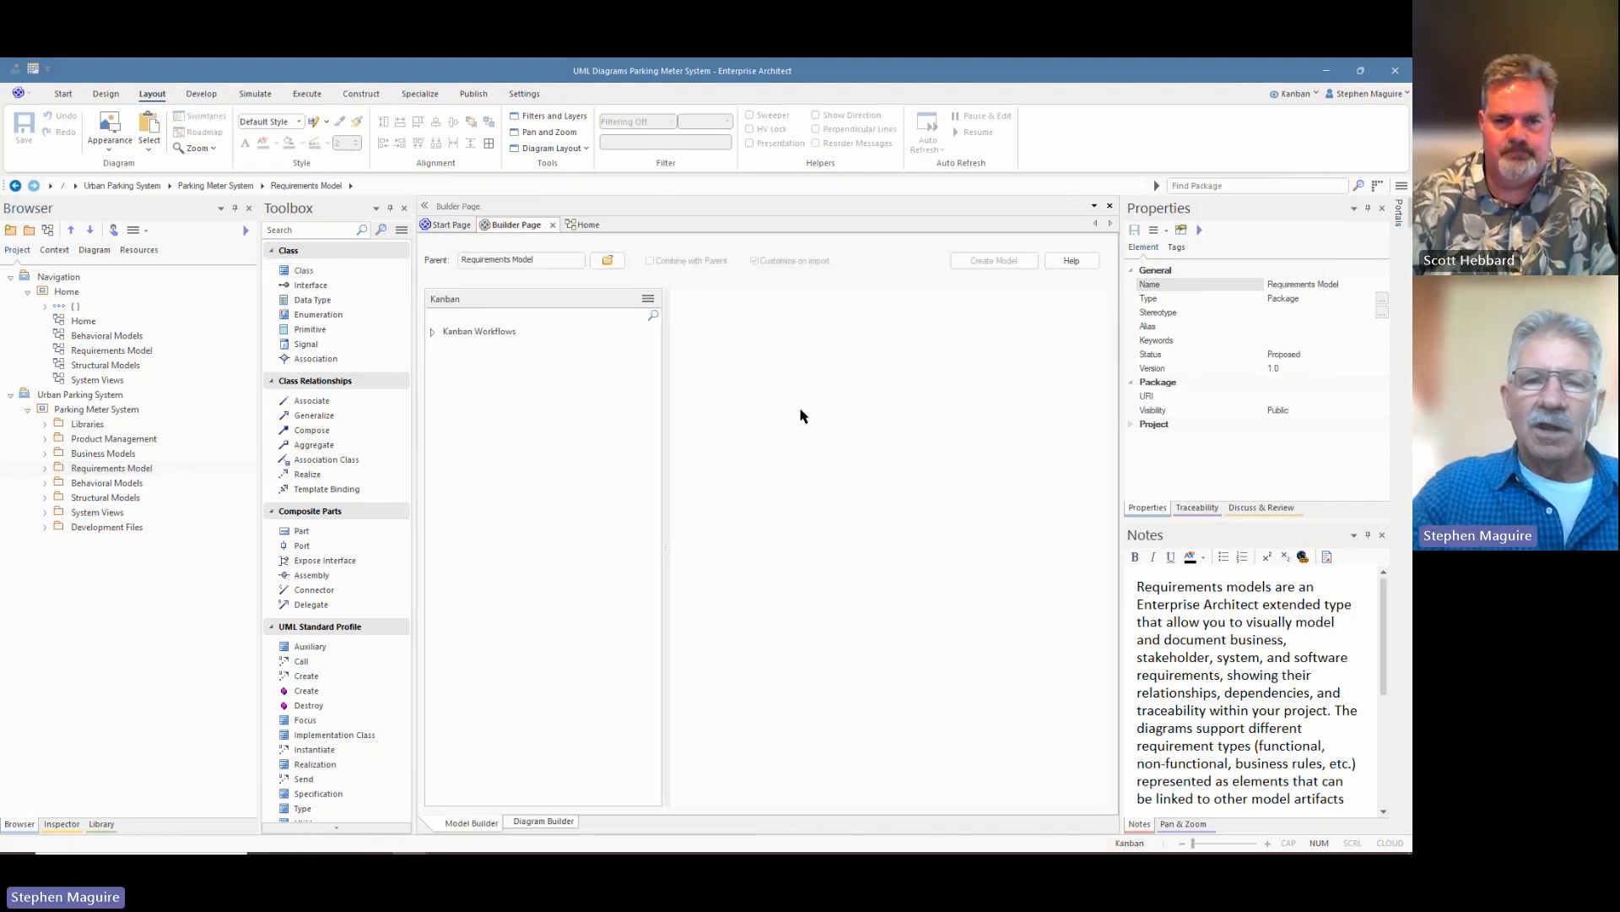
pyautogui.click(433, 333)
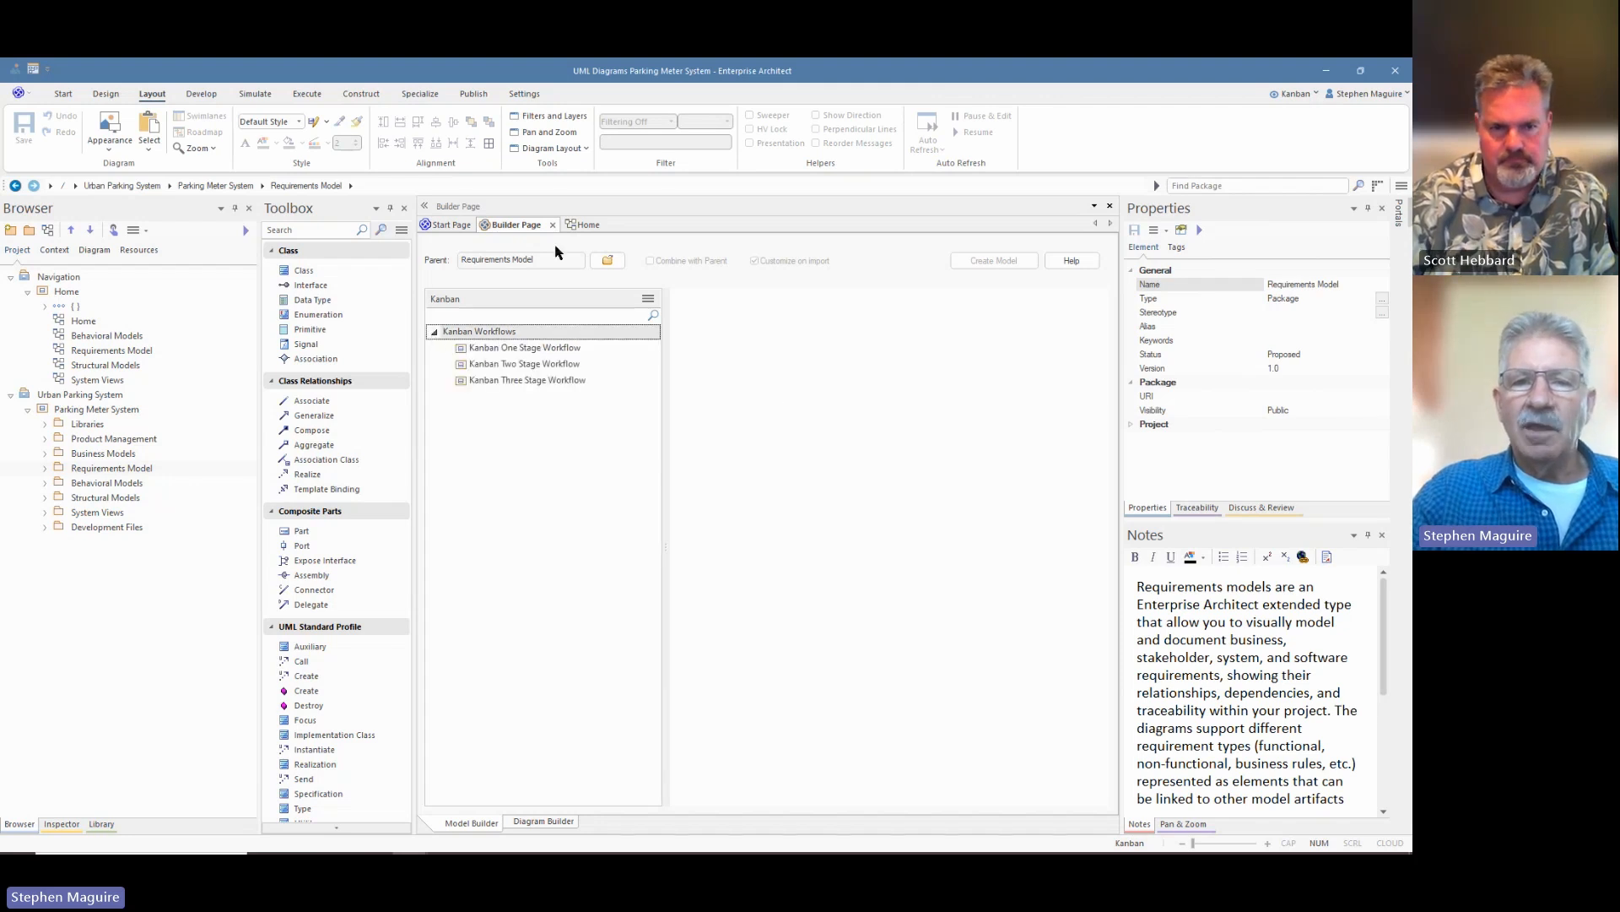
# Step: Return to the Home diagram, expand the Product Management package and its User Stories, and widen the project browser to read them
pyautogui.click(587, 226)
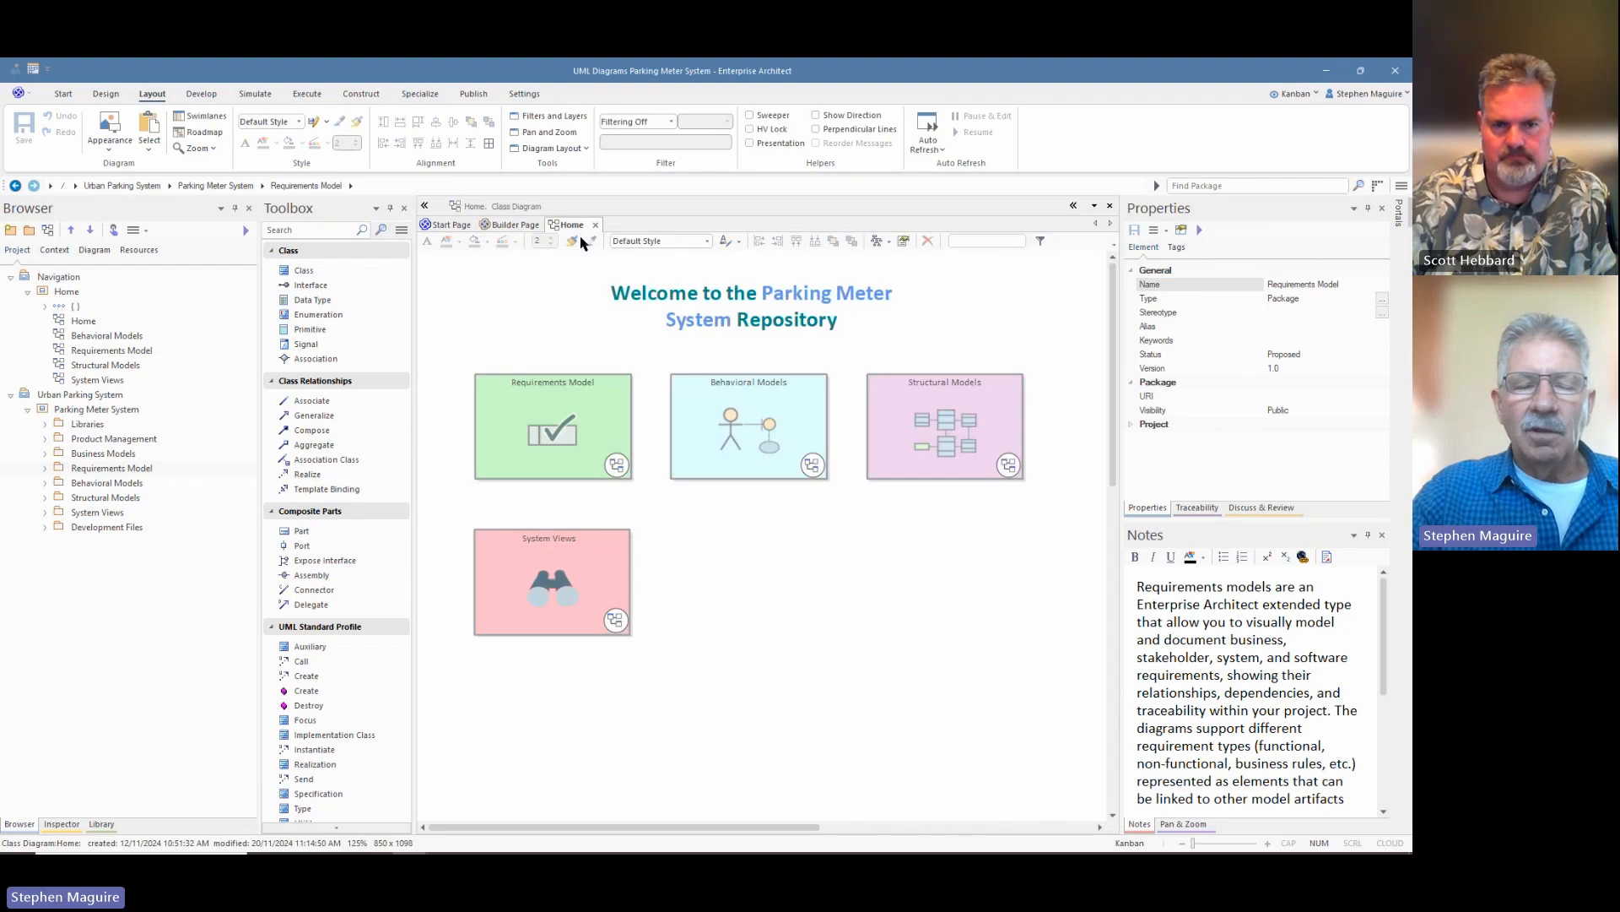
pyautogui.click(132, 439)
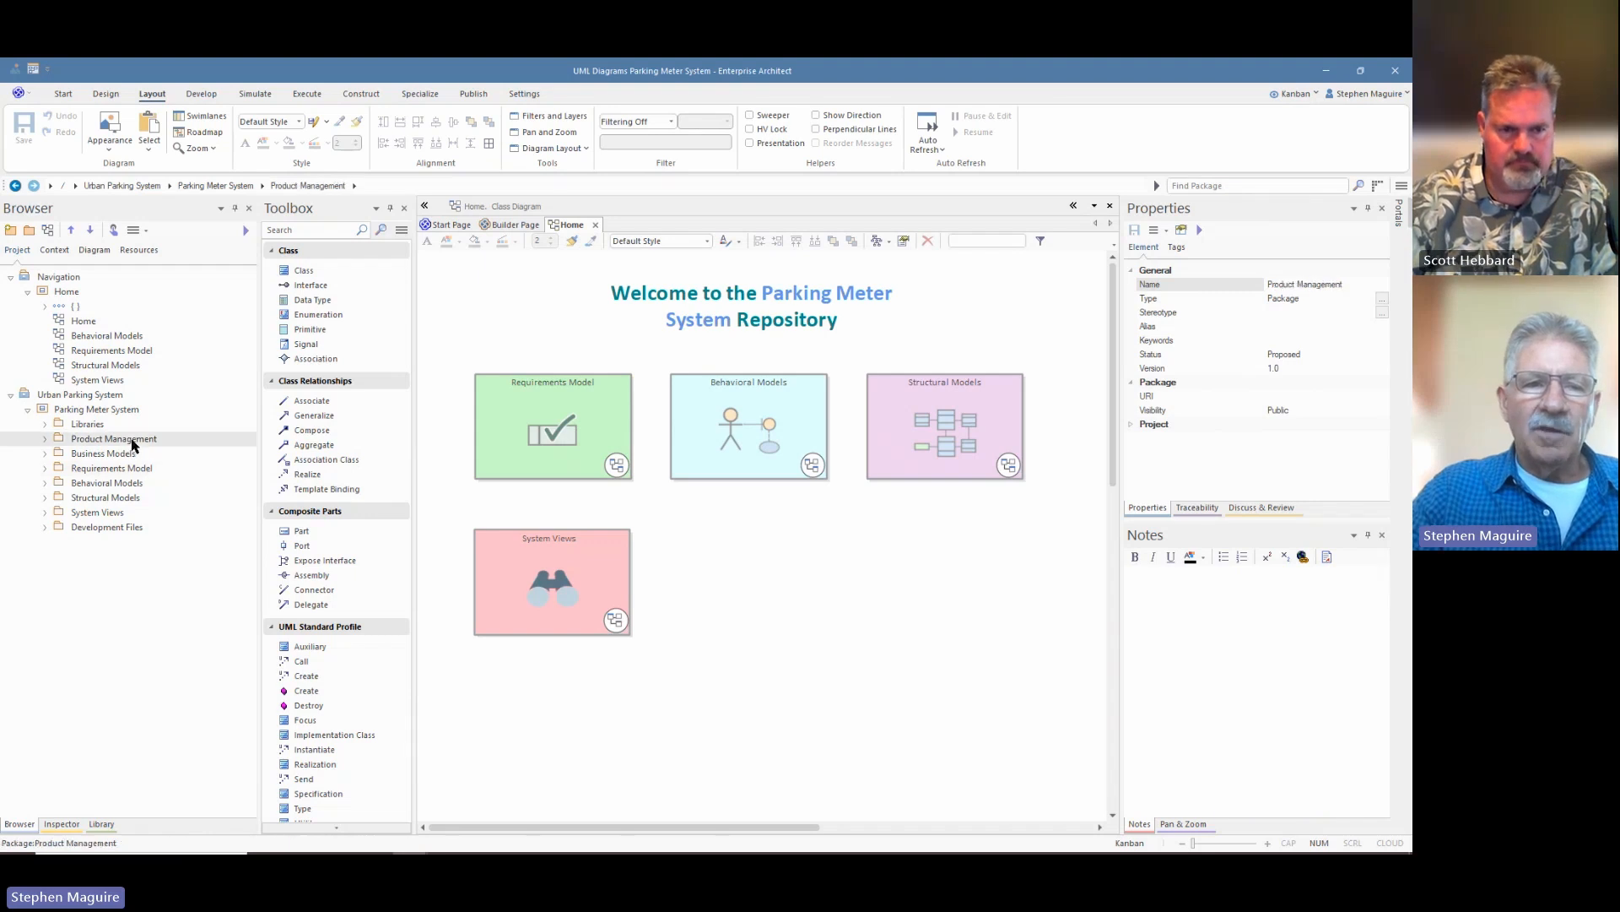
pyautogui.click(45, 439)
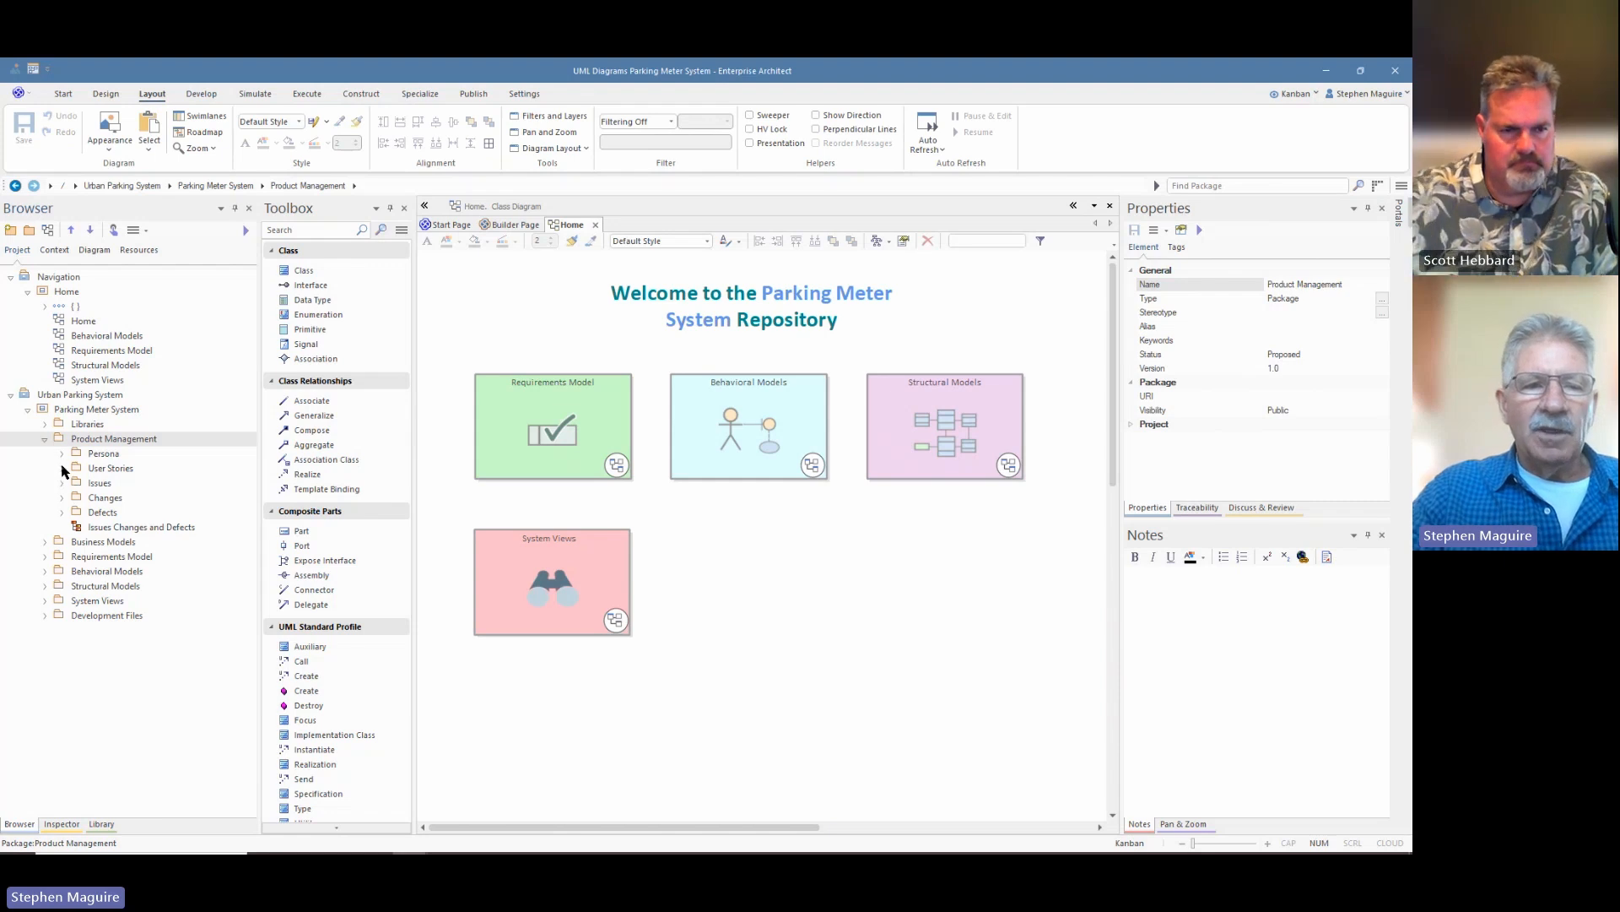
pyautogui.click(62, 468)
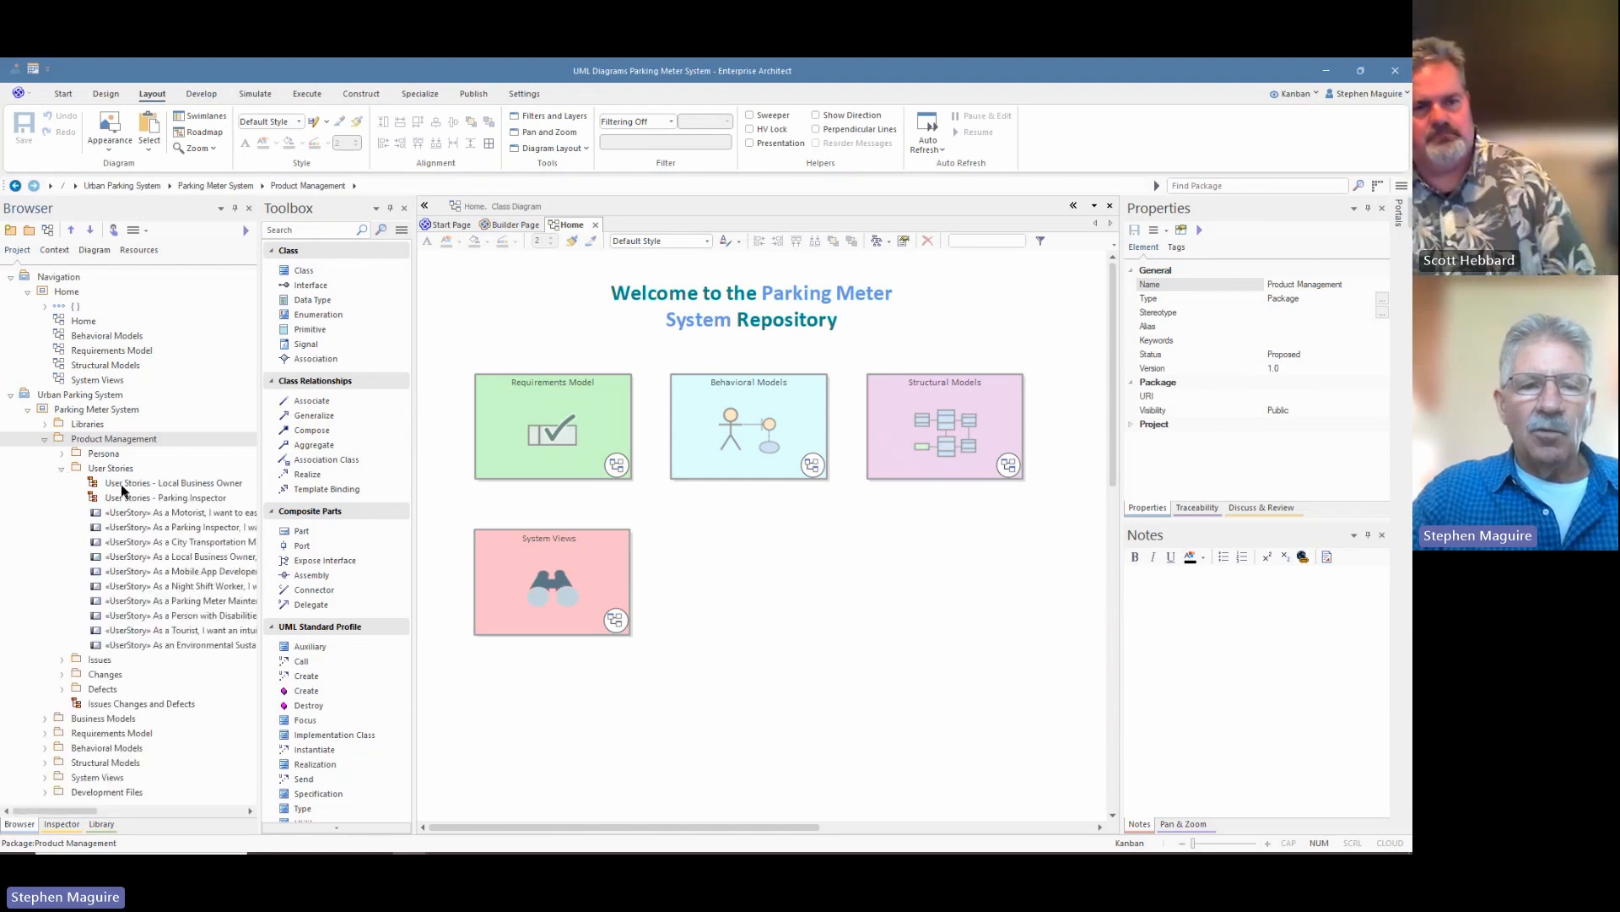
pyautogui.moveTo(264, 488); pyautogui.dragTo(340, 475)
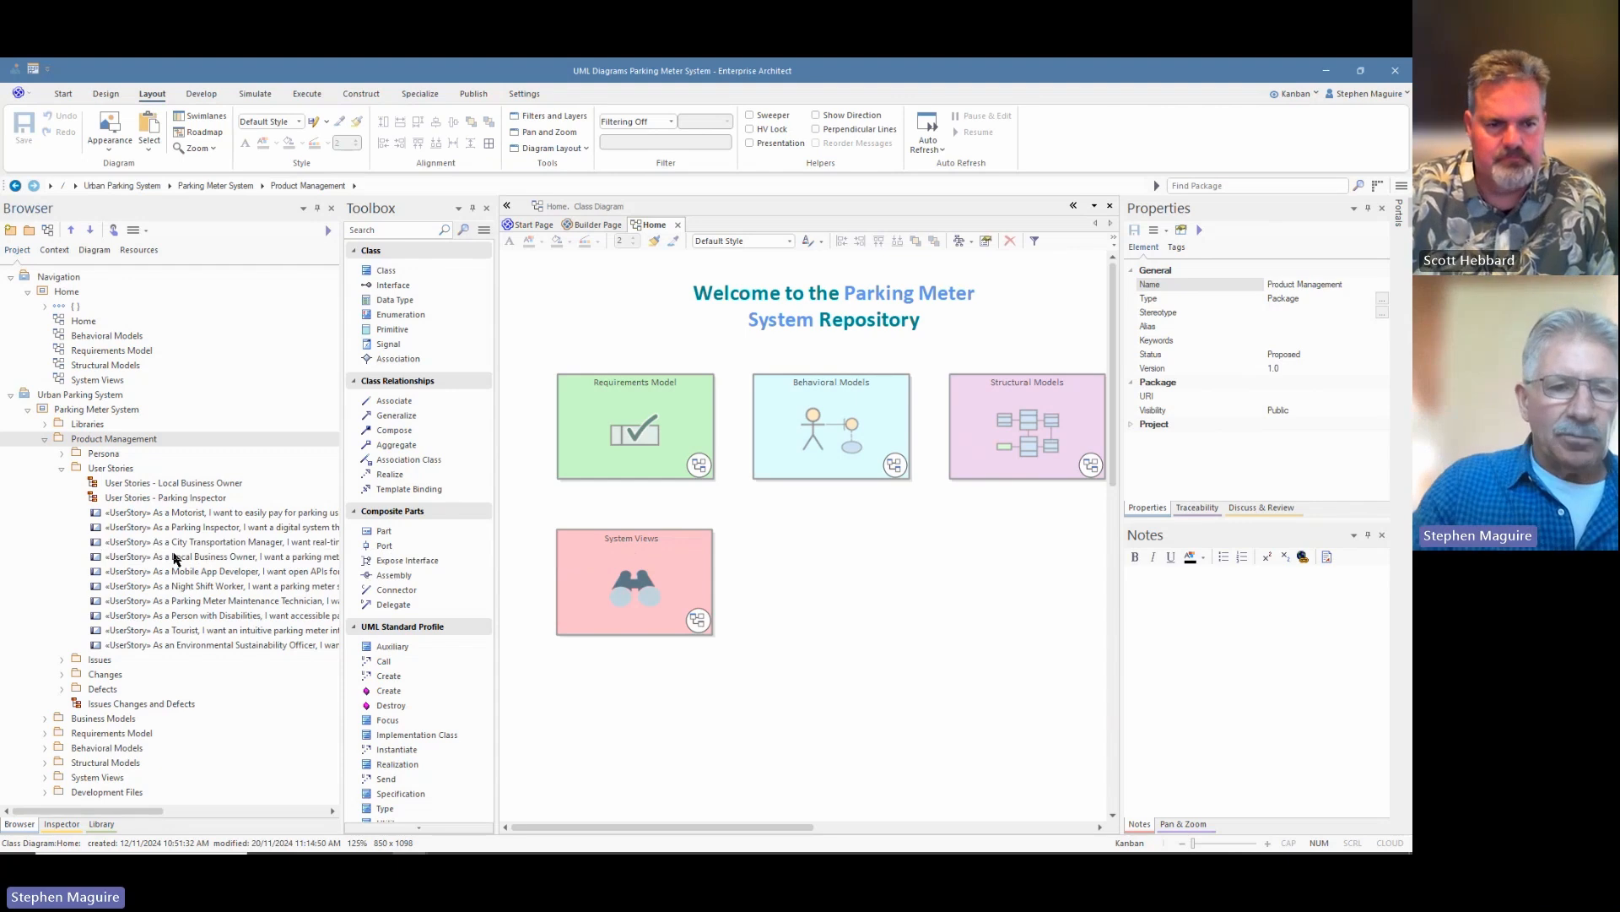
# Step: Expand the Issues, Changes and Defects packages under Product Management to review their elements
pyautogui.click(61, 661)
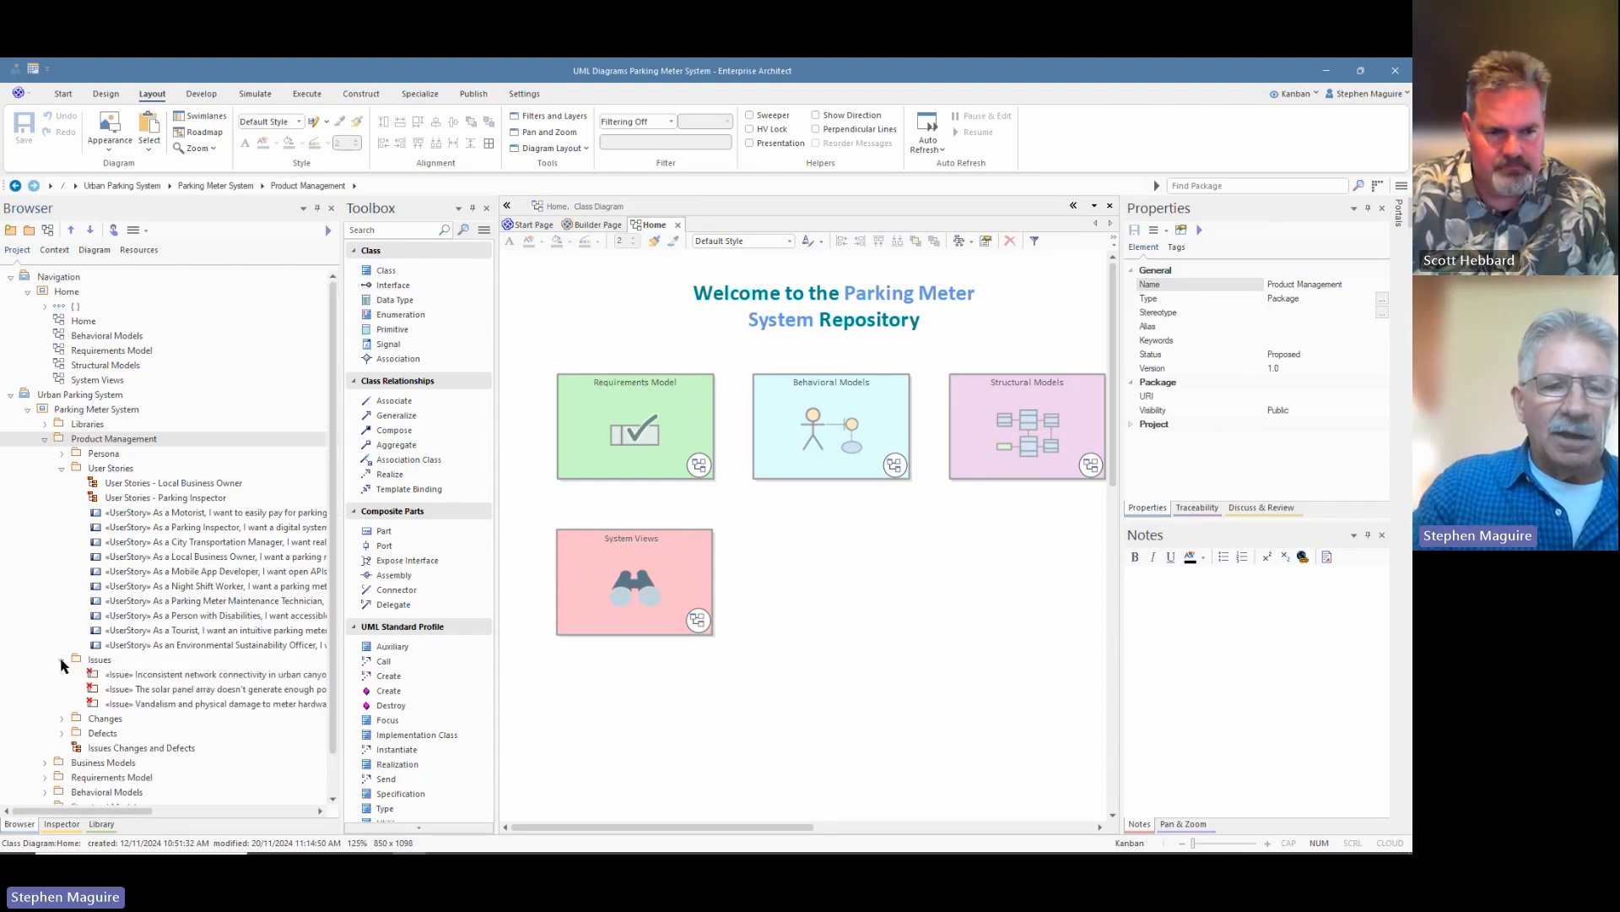
pyautogui.scroll(-1, 61, 666)
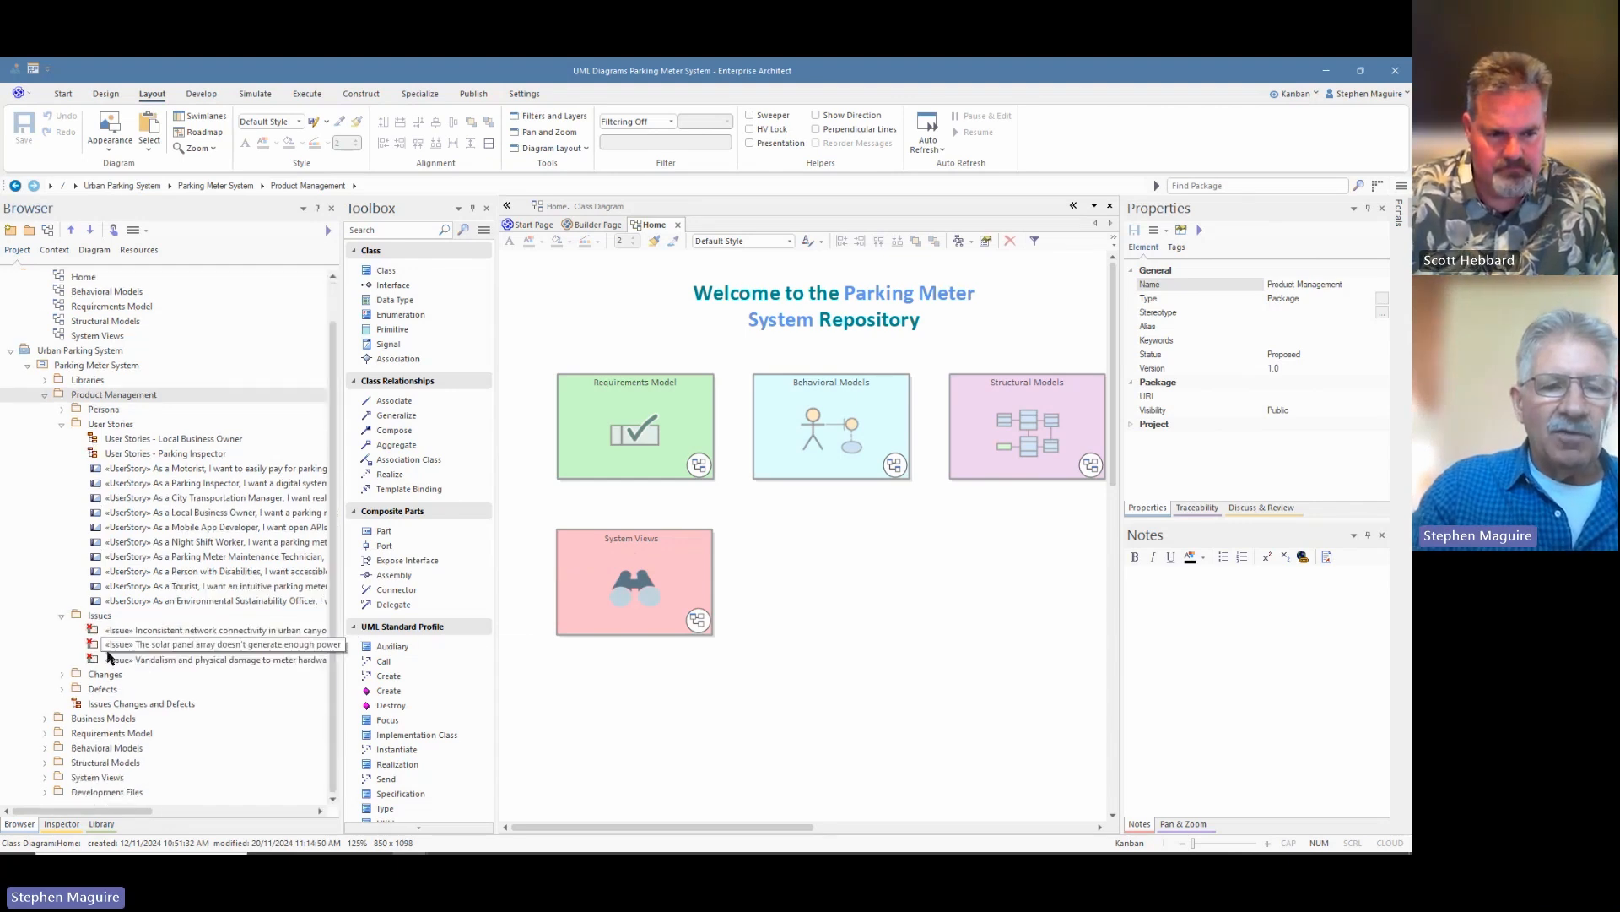
pyautogui.click(62, 673)
pyautogui.click(62, 747)
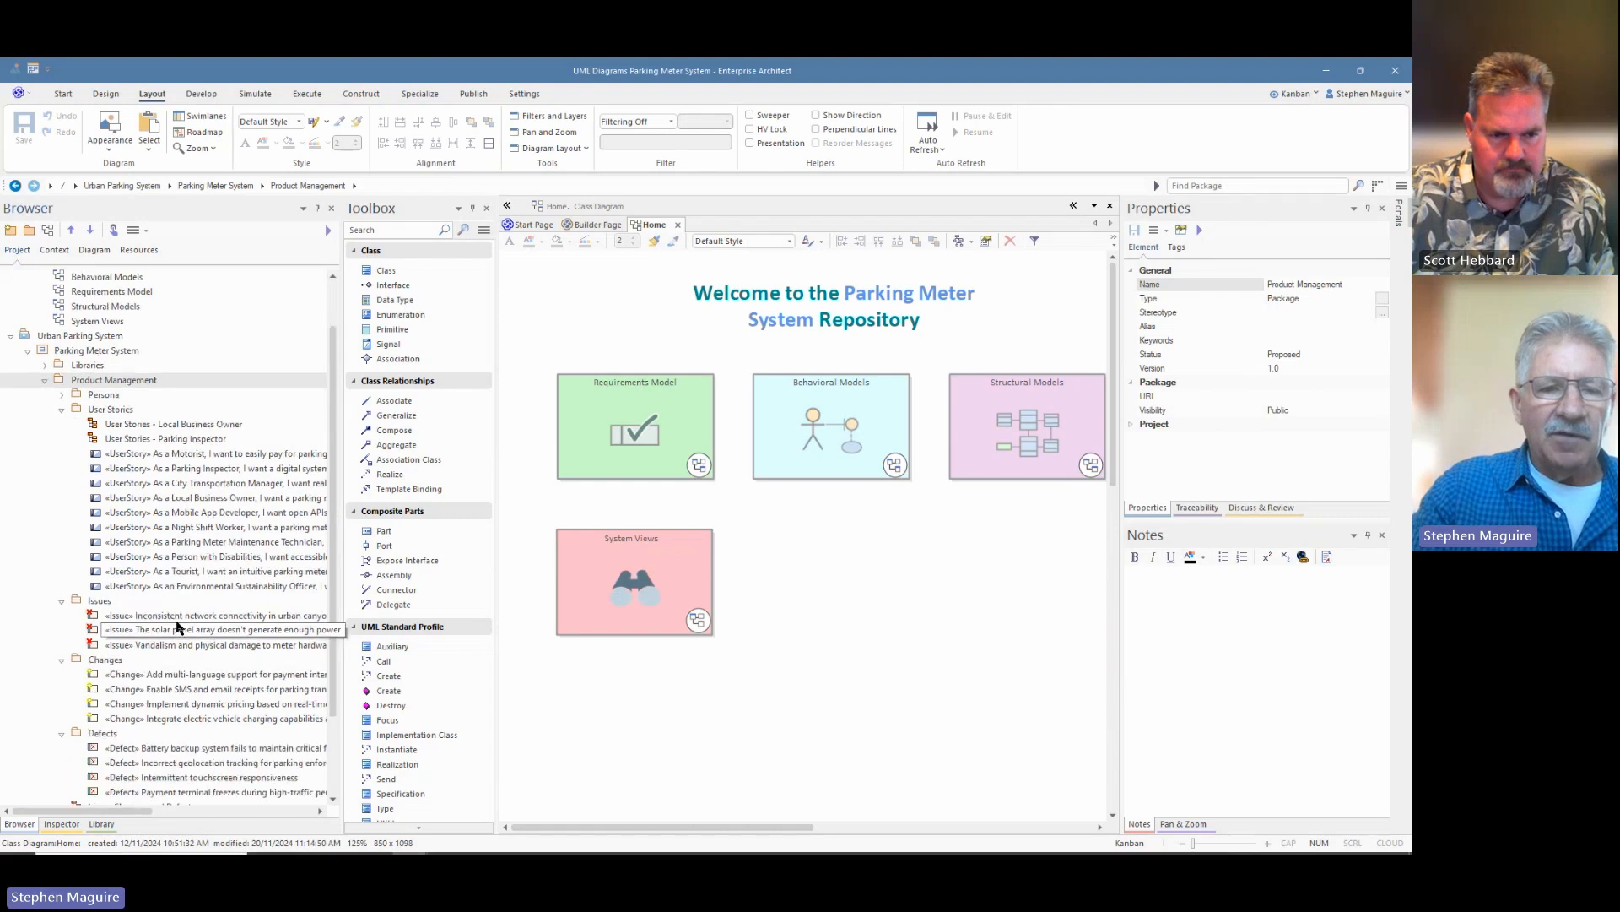
pyautogui.scroll(-3, 177, 628)
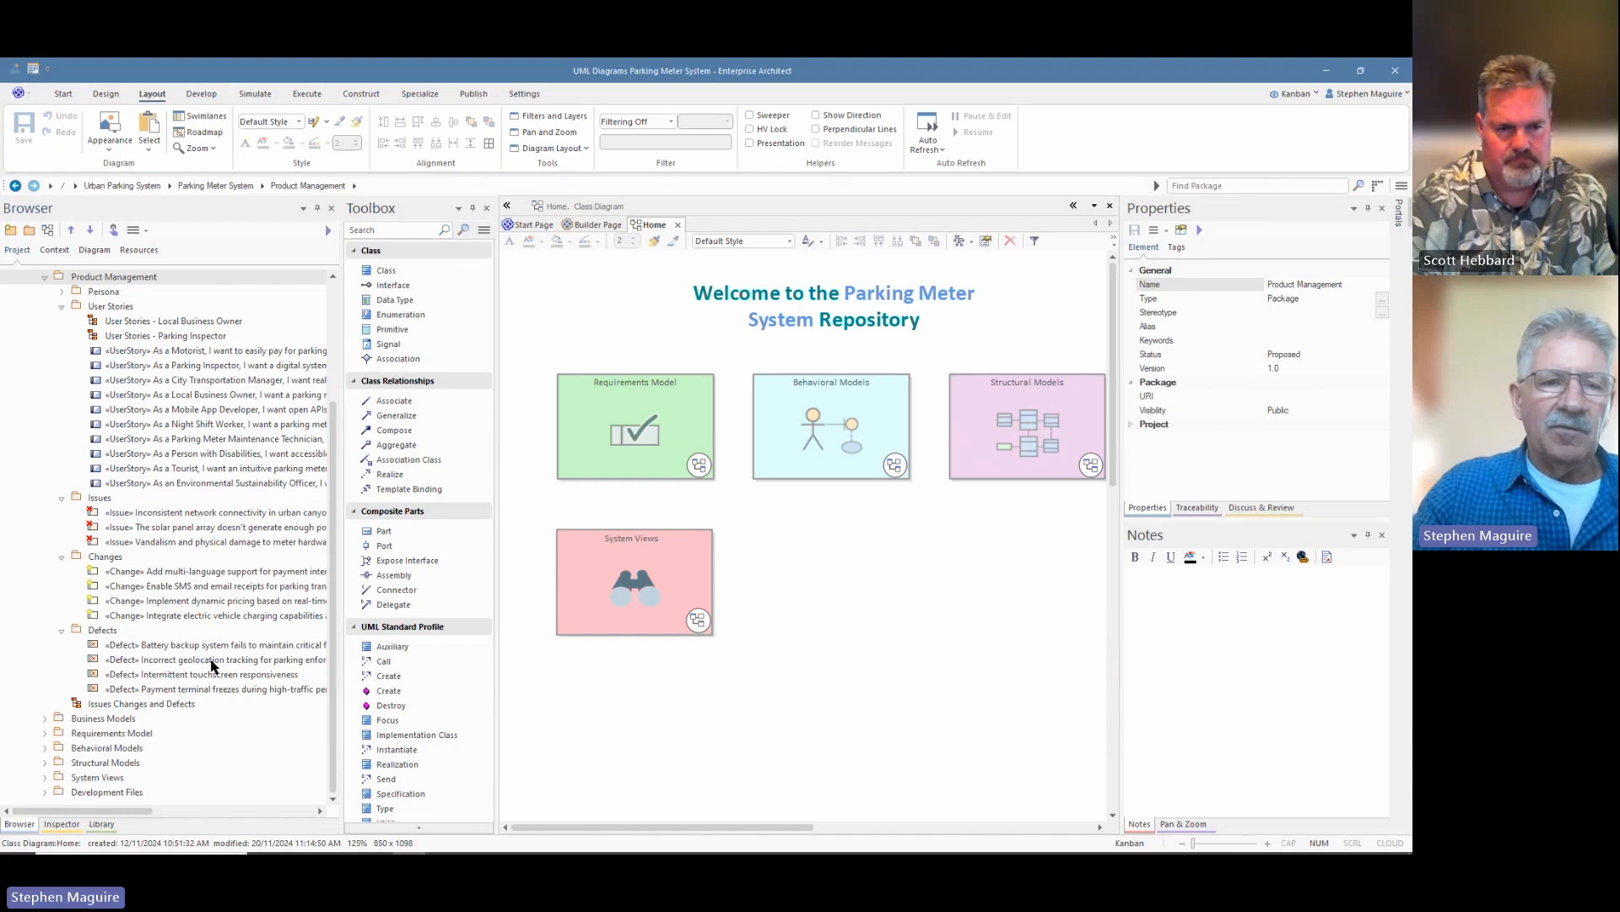
# Step: Open the Issues Changes and Defects diagram and enlarge the diagram area to examine all its linked elements
pyautogui.doubleClick(159, 704)
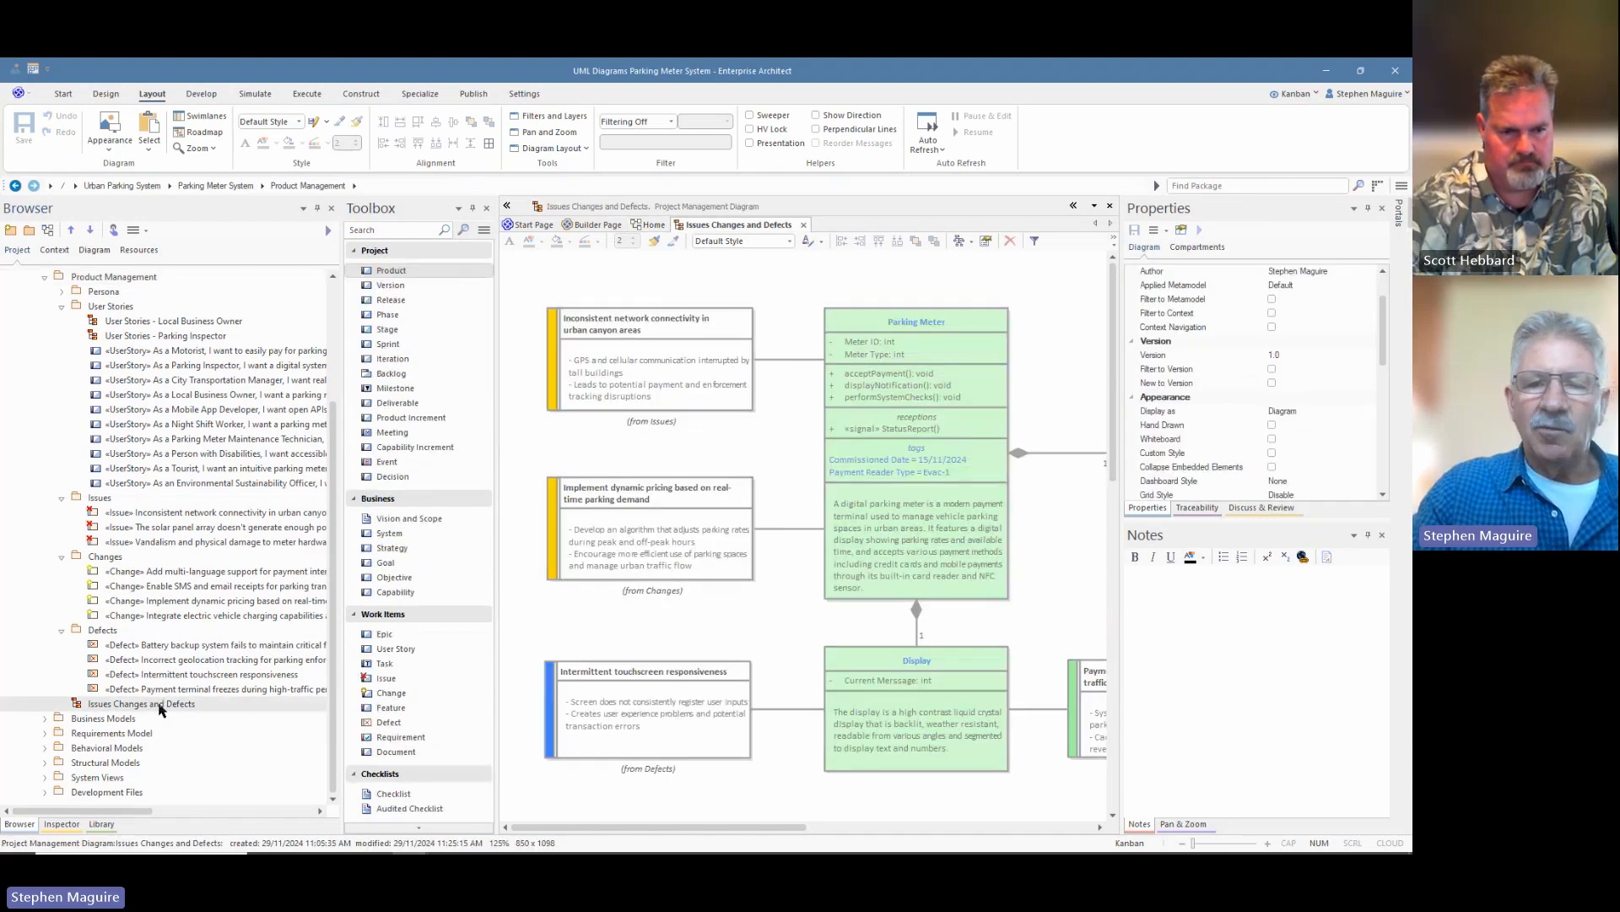
pyautogui.moveTo(1127, 451); pyautogui.dragTo(1328, 390)
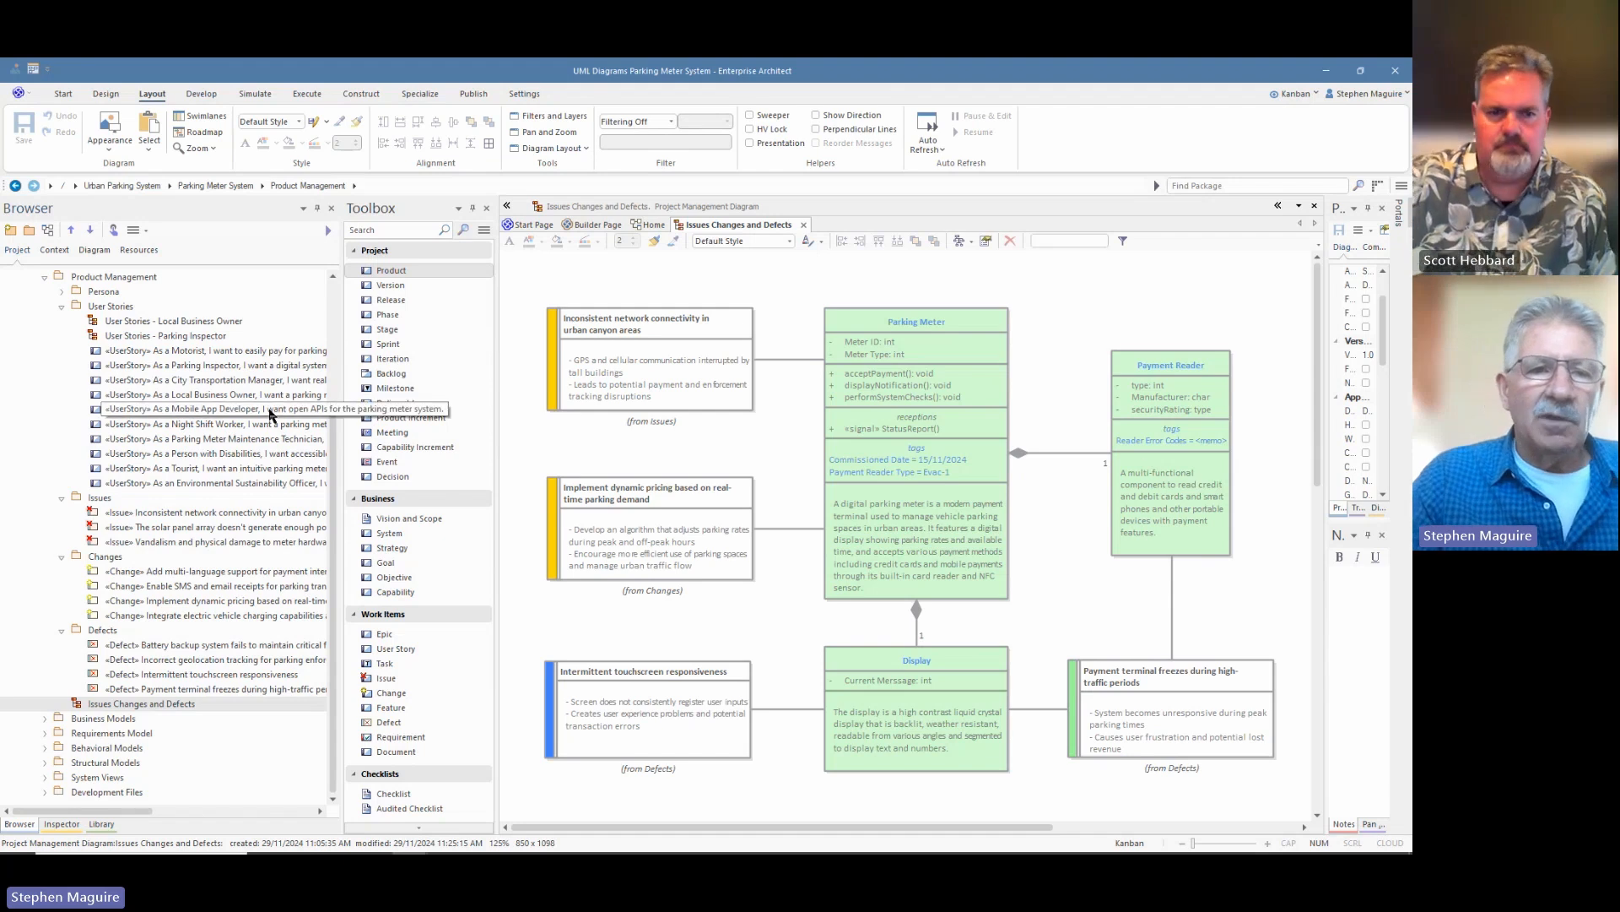
# Step: Open the User Stories - Parking Inspector diagram, re-widen the properties area and view the inspector persona's notes
pyautogui.click(190, 337)
pyautogui.doubleClick(190, 337)
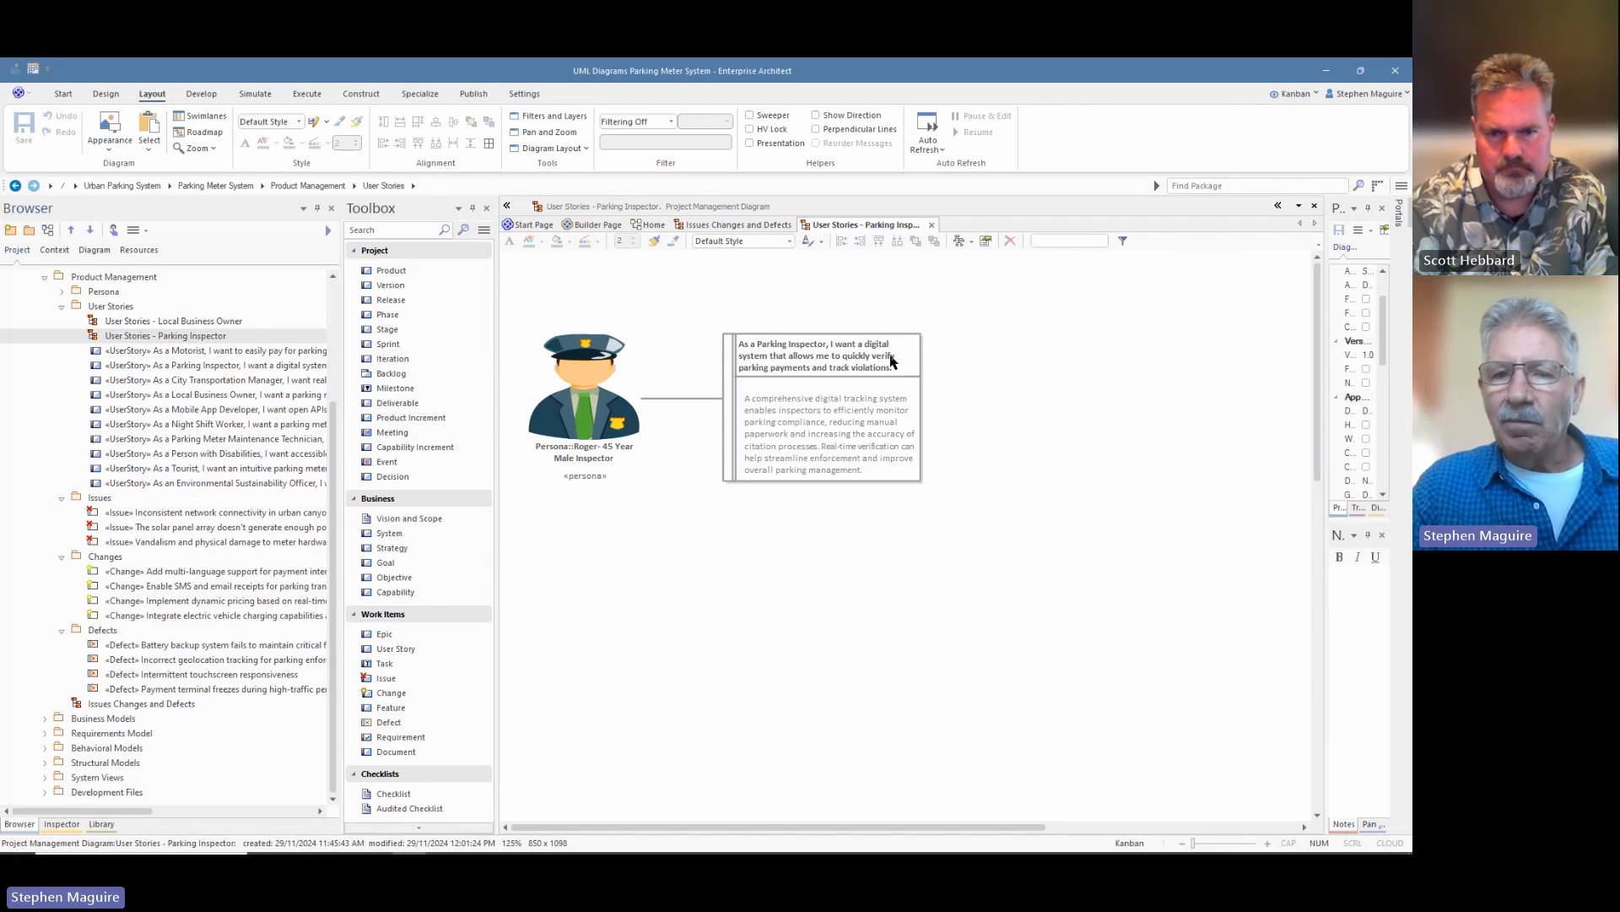
pyautogui.moveTo(1325, 405); pyautogui.dragTo(1124, 356)
pyautogui.click(602, 394)
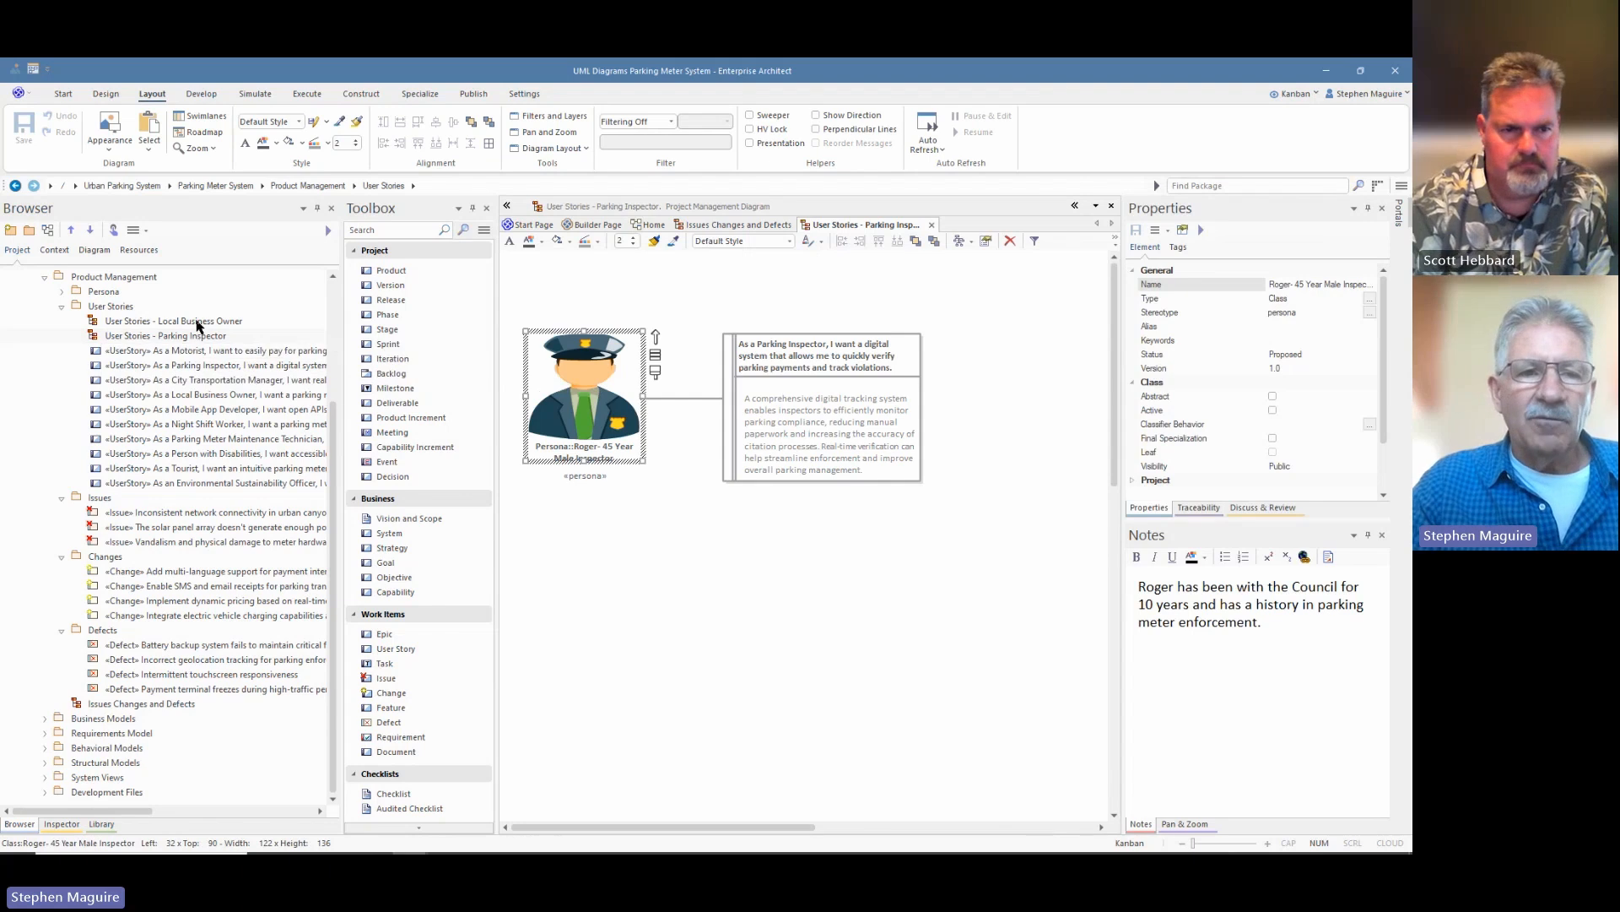
# Step: Open the User Stories - Local Business Owner diagram and move the «persona» stereotype label below the persona's name
pyautogui.doubleClick(200, 322)
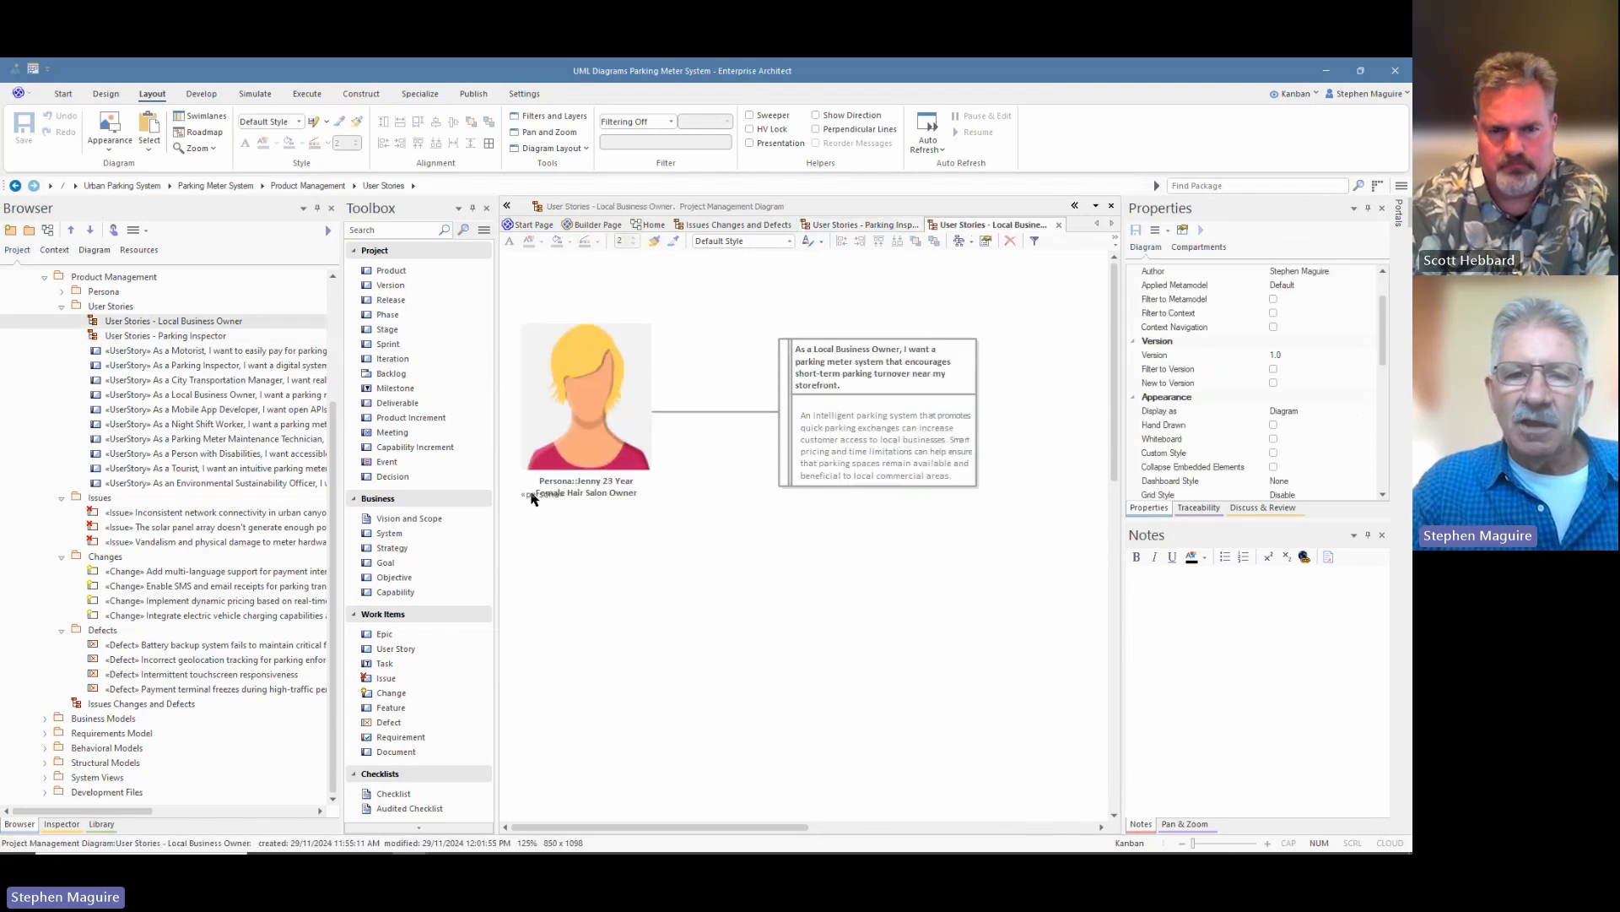
pyautogui.moveTo(534, 498); pyautogui.dragTo(581, 513)
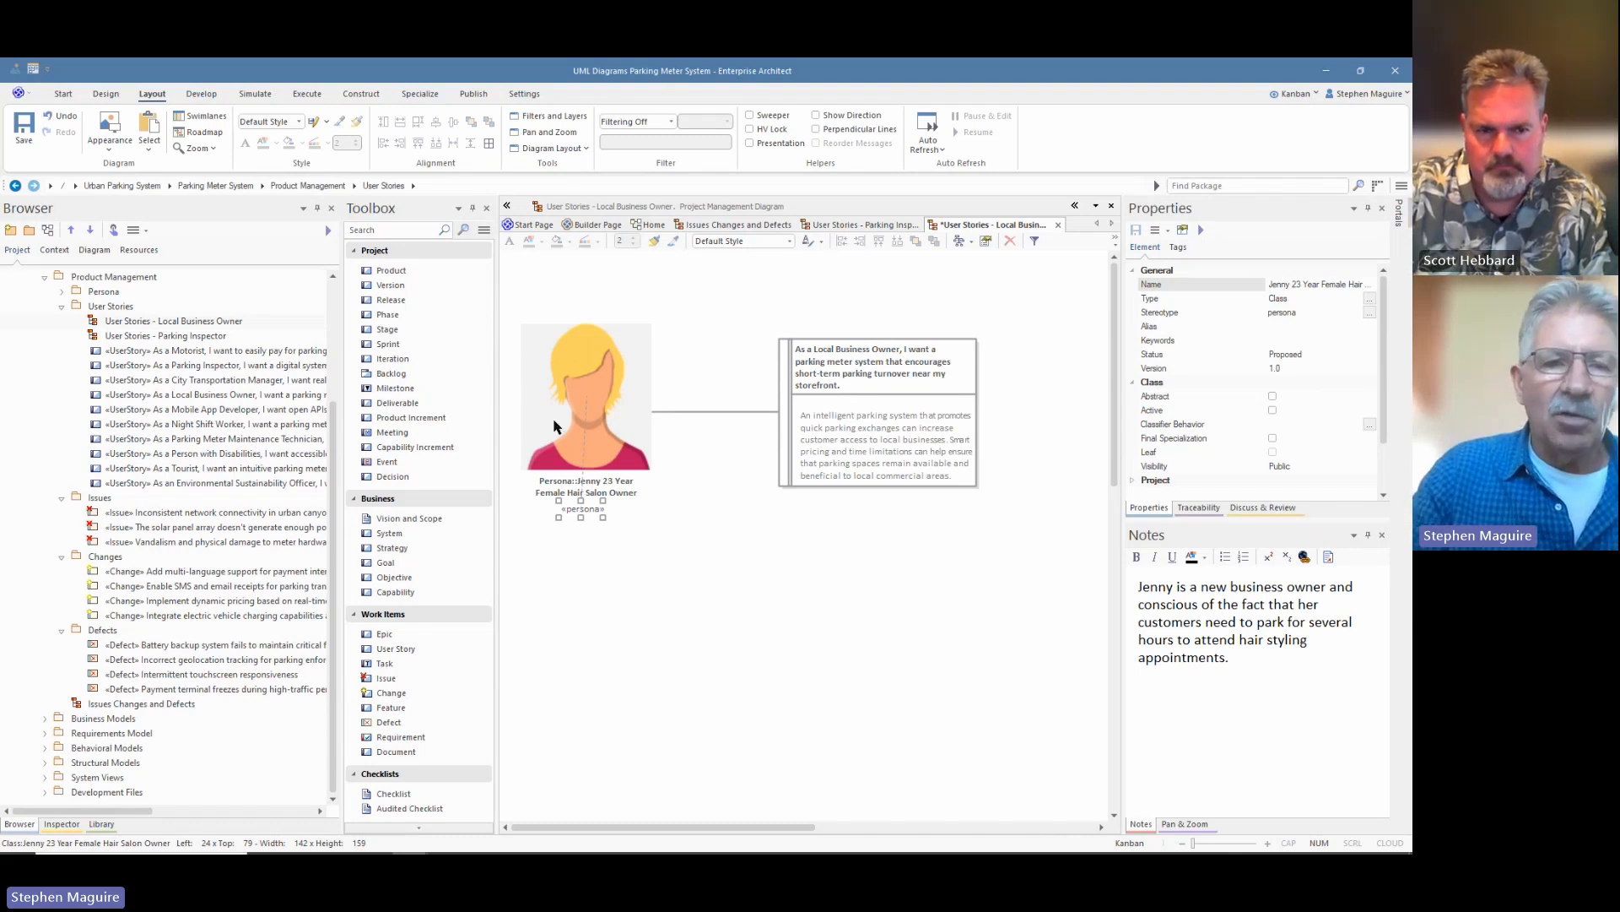
# Step: Create a Kanban diagram of the Backlog type named Product Management in the Product Management package
pyautogui.moveTo(340, 414); pyautogui.dragTo(383, 415)
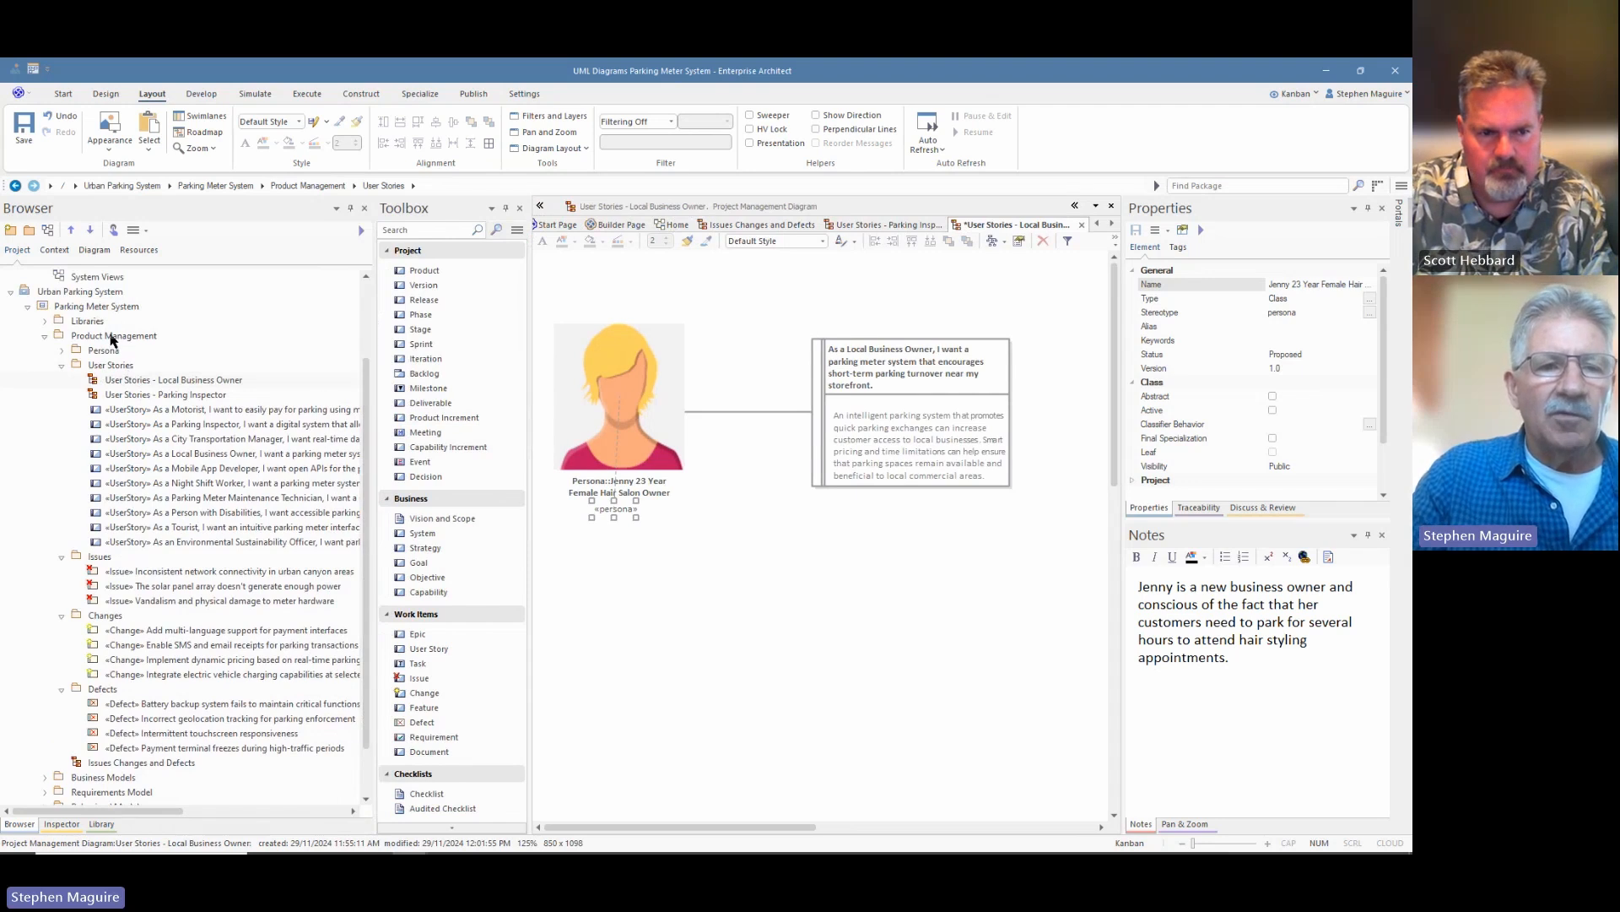
pyautogui.click(112, 337)
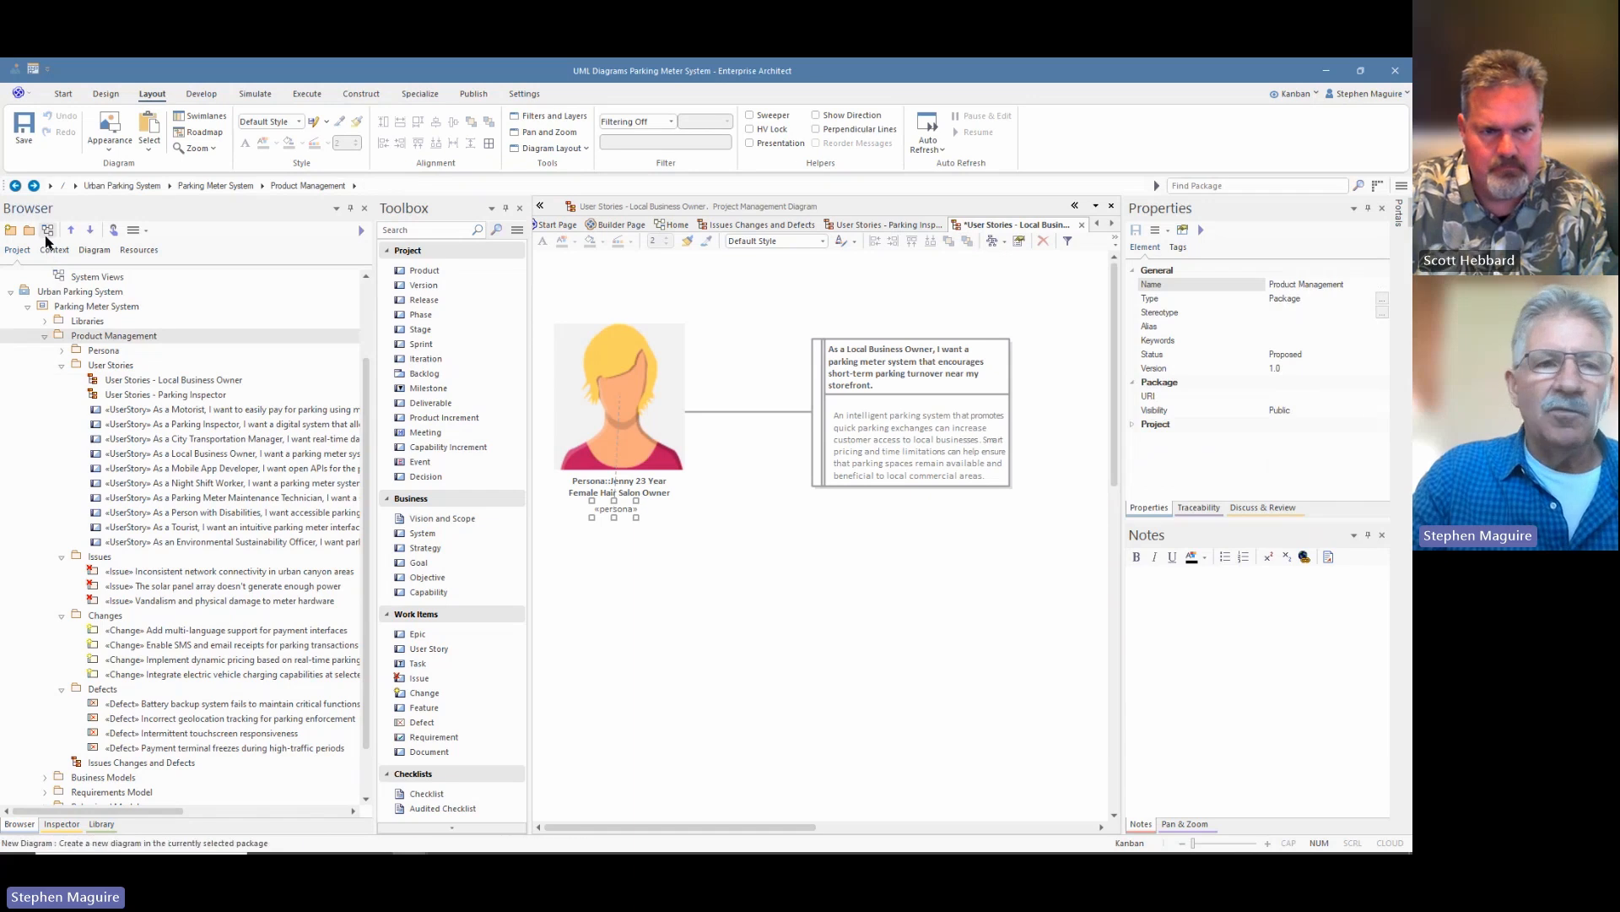
pyautogui.click(47, 230)
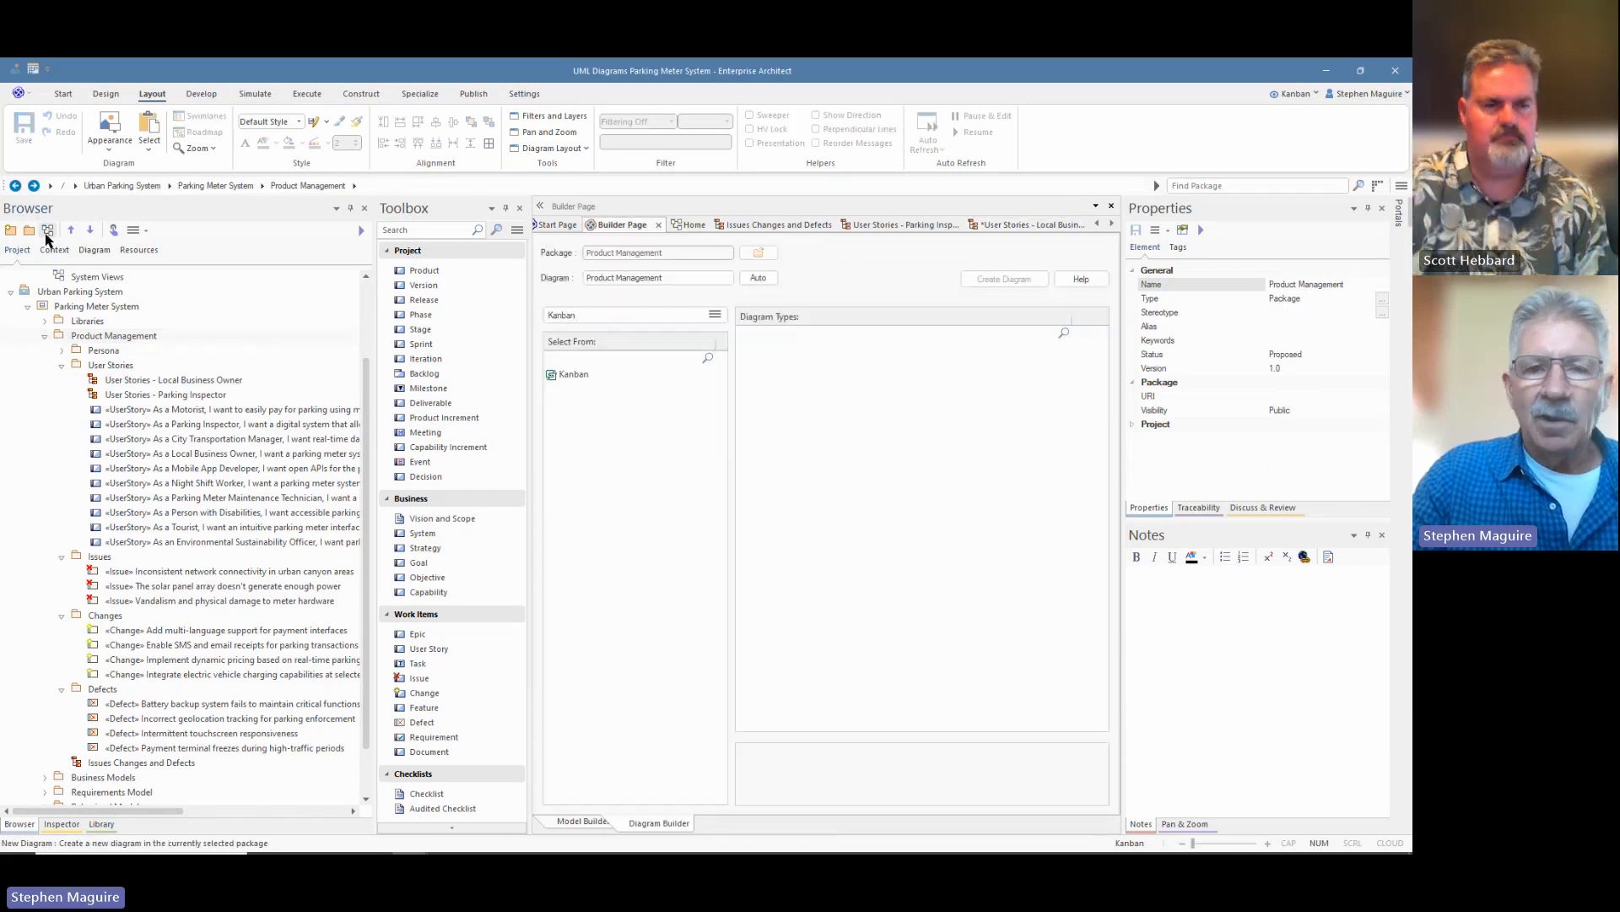
pyautogui.click(572, 375)
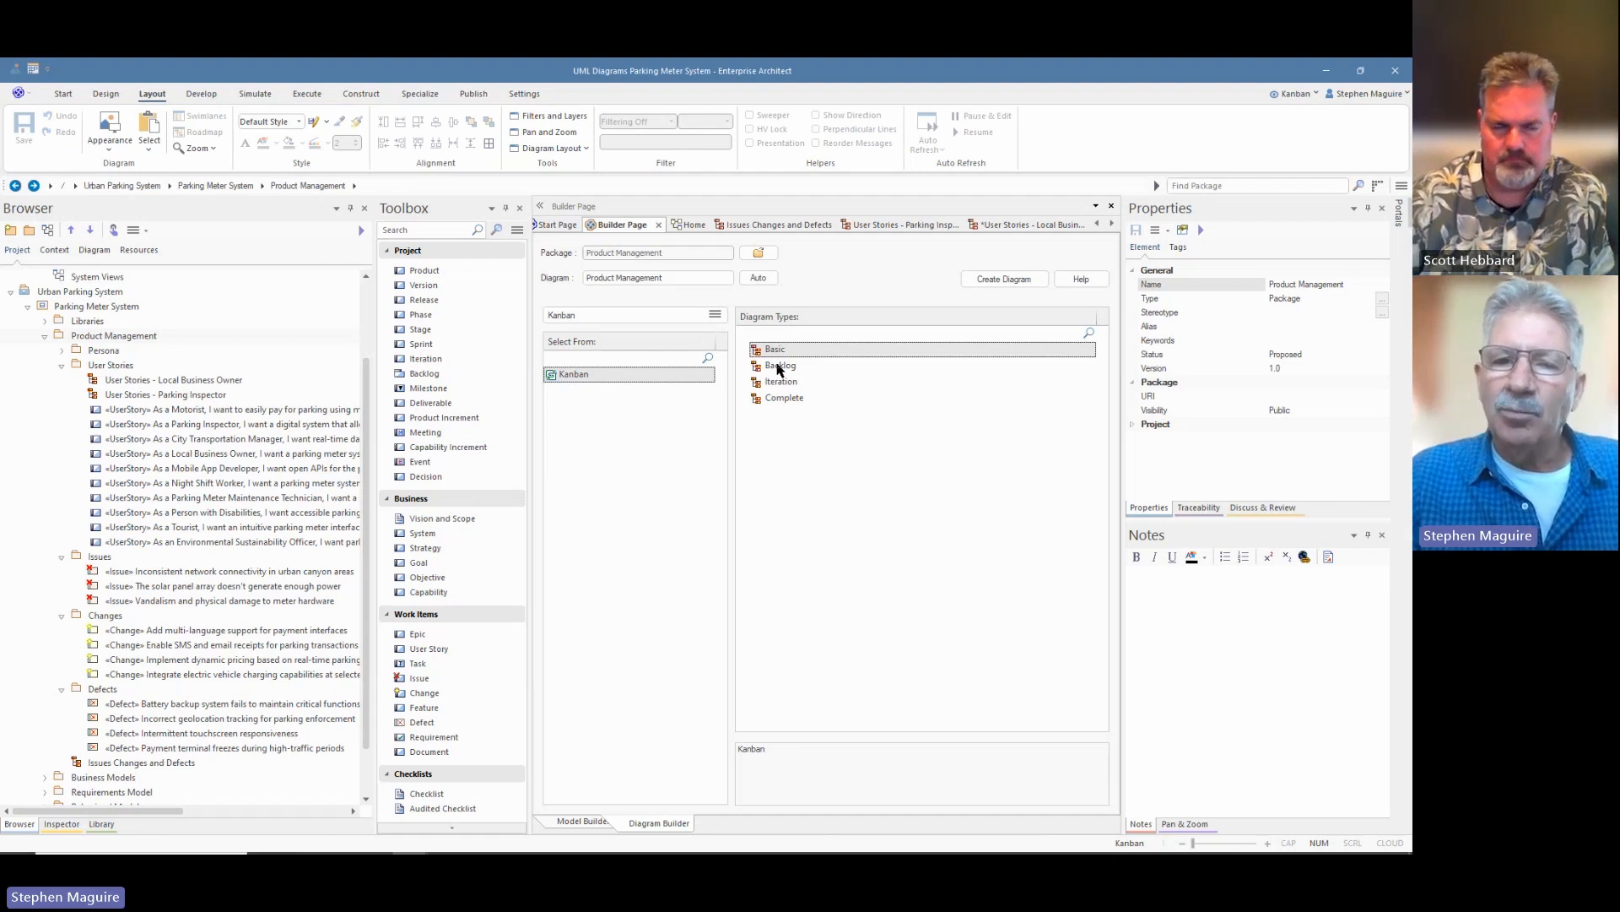
pyautogui.click(778, 367)
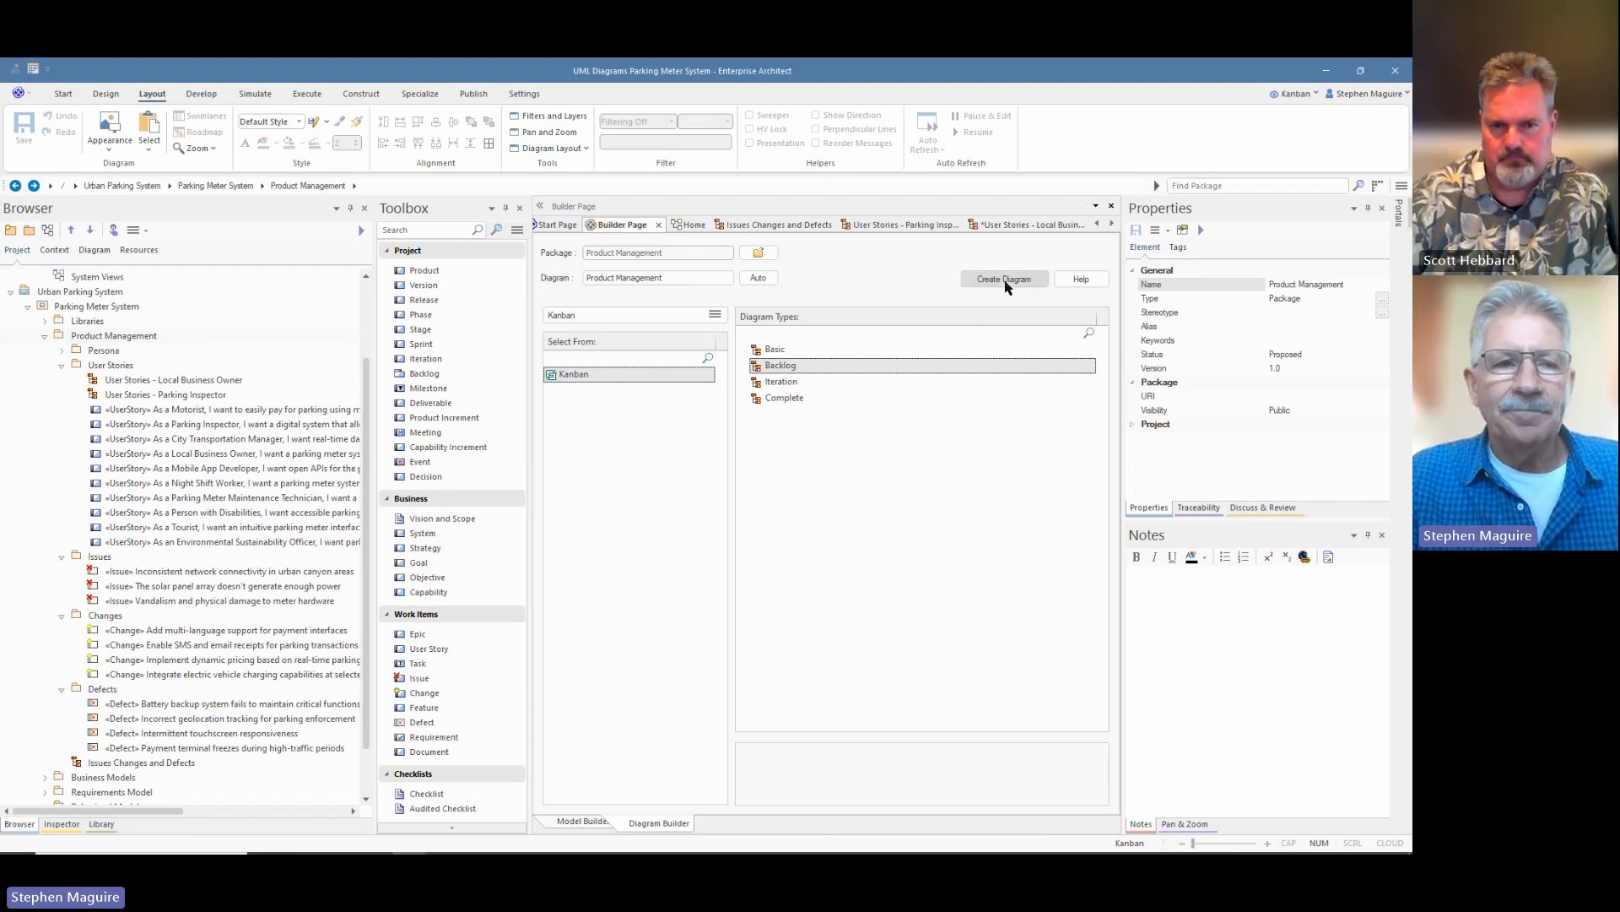
pyautogui.click(1007, 285)
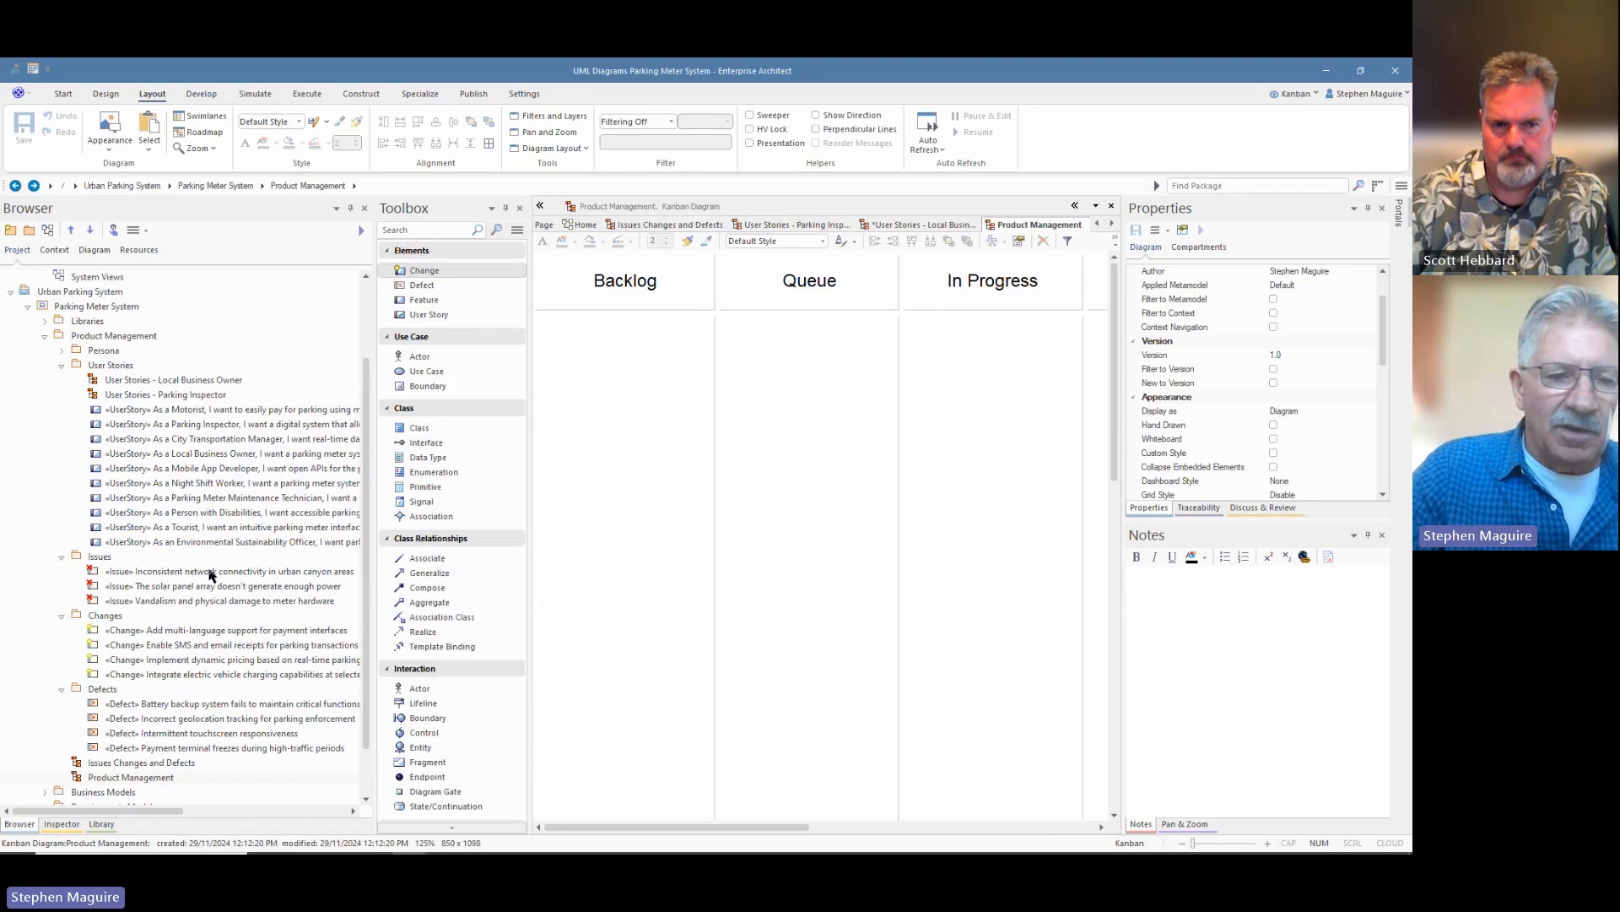
# Step: Locate the new Product Management diagram in the project browser, narrow the browser, and examine the board's lanes through Done
pyautogui.scroll(-2, 211, 577)
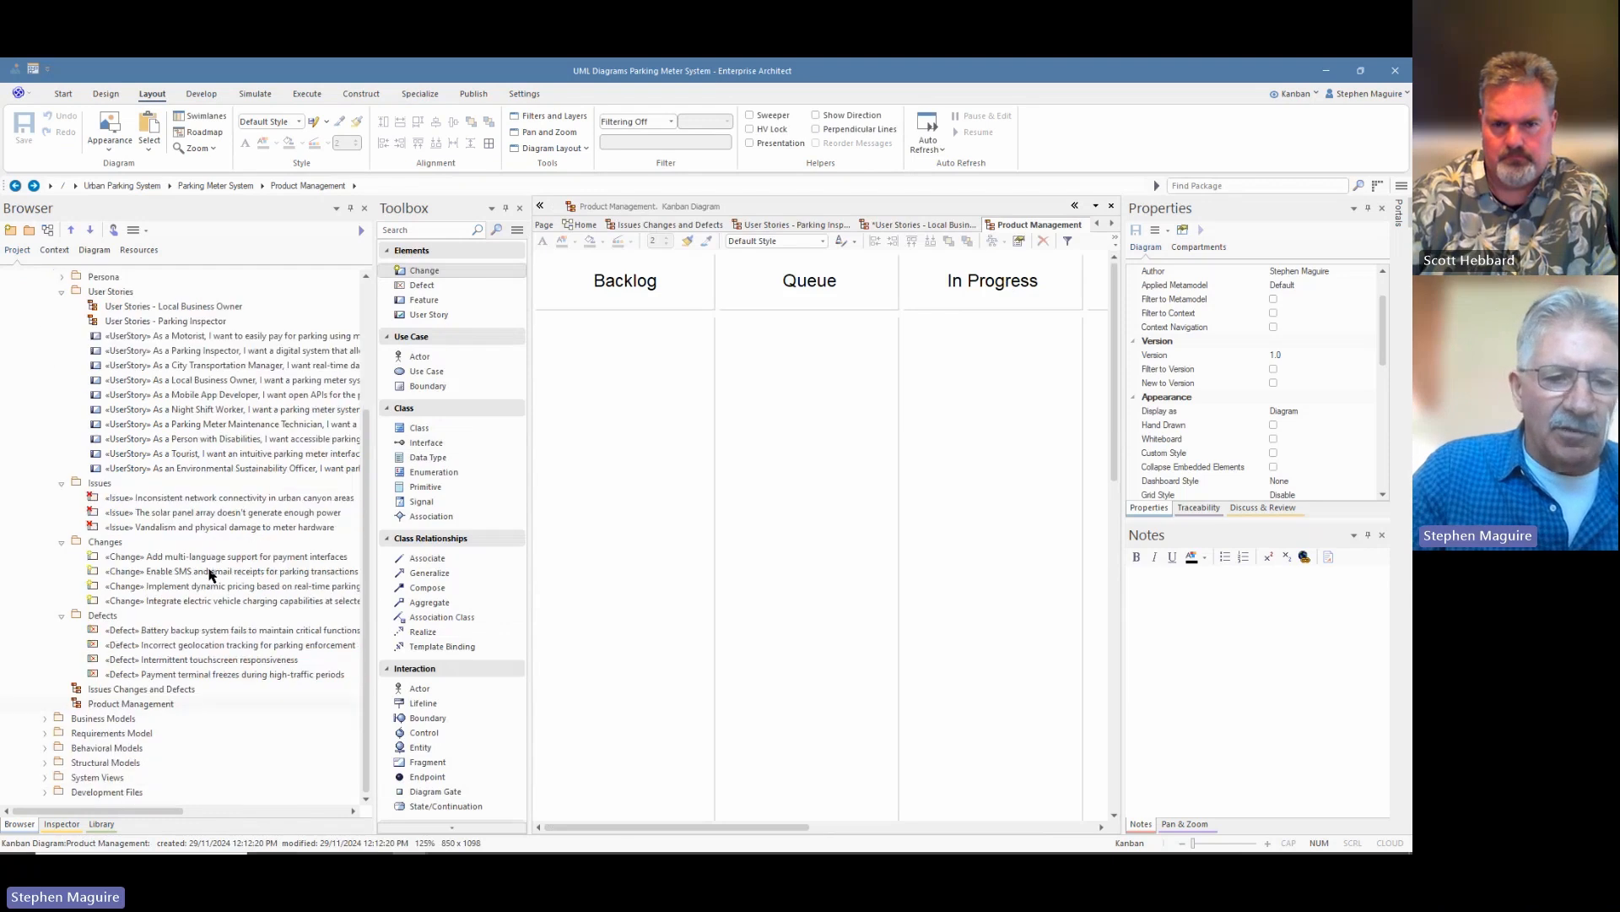
pyautogui.click(140, 708)
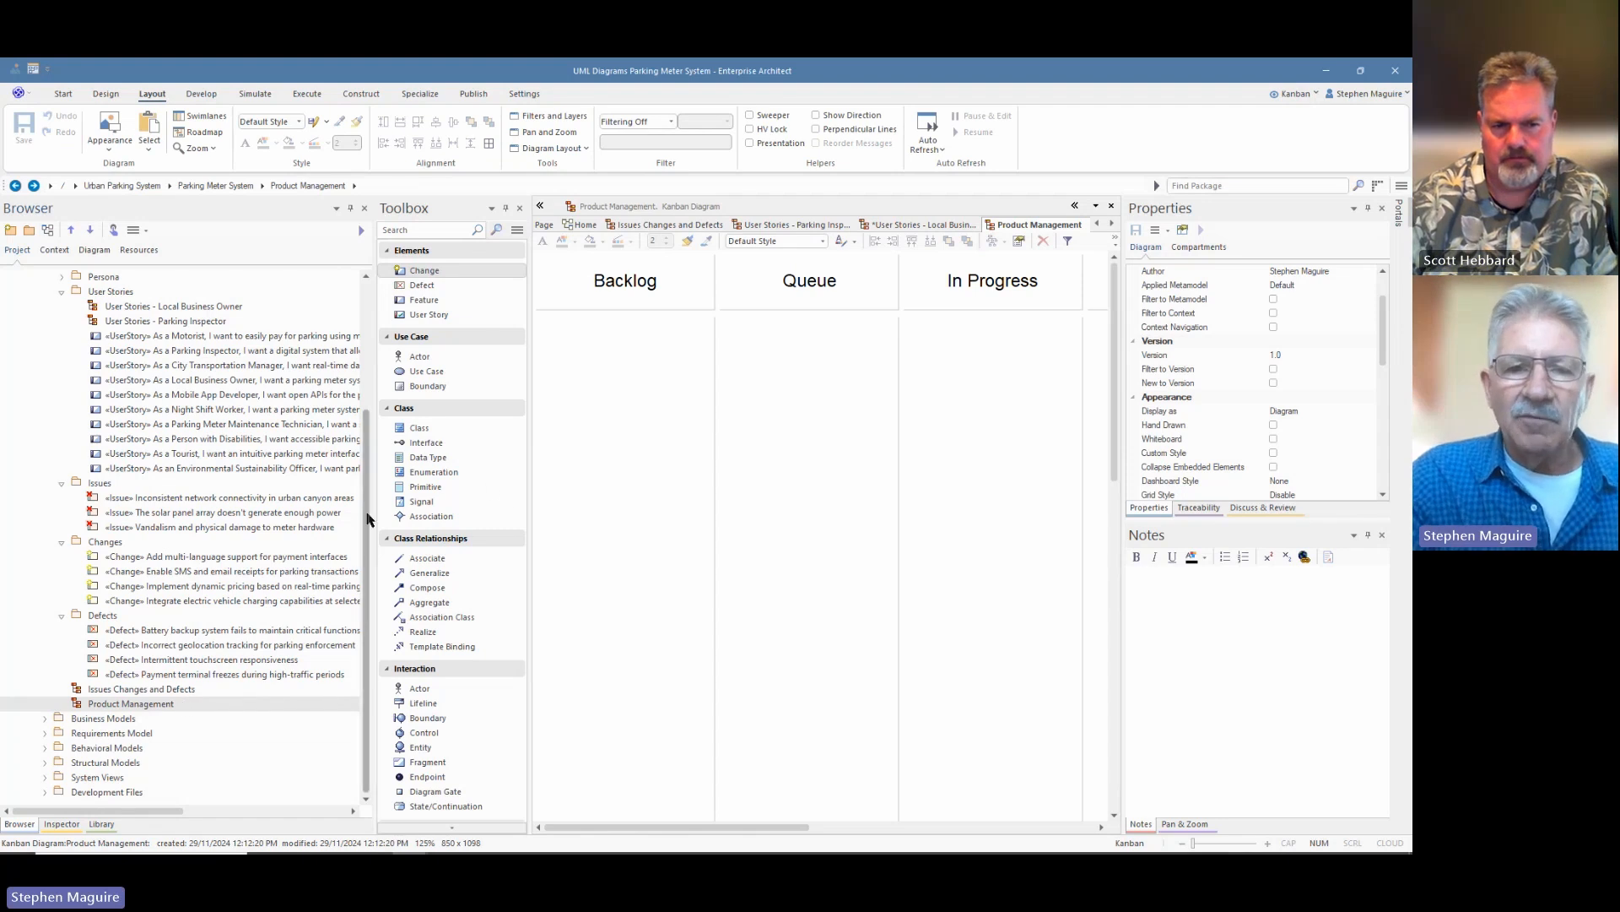
pyautogui.moveTo(371, 511); pyautogui.dragTo(292, 524)
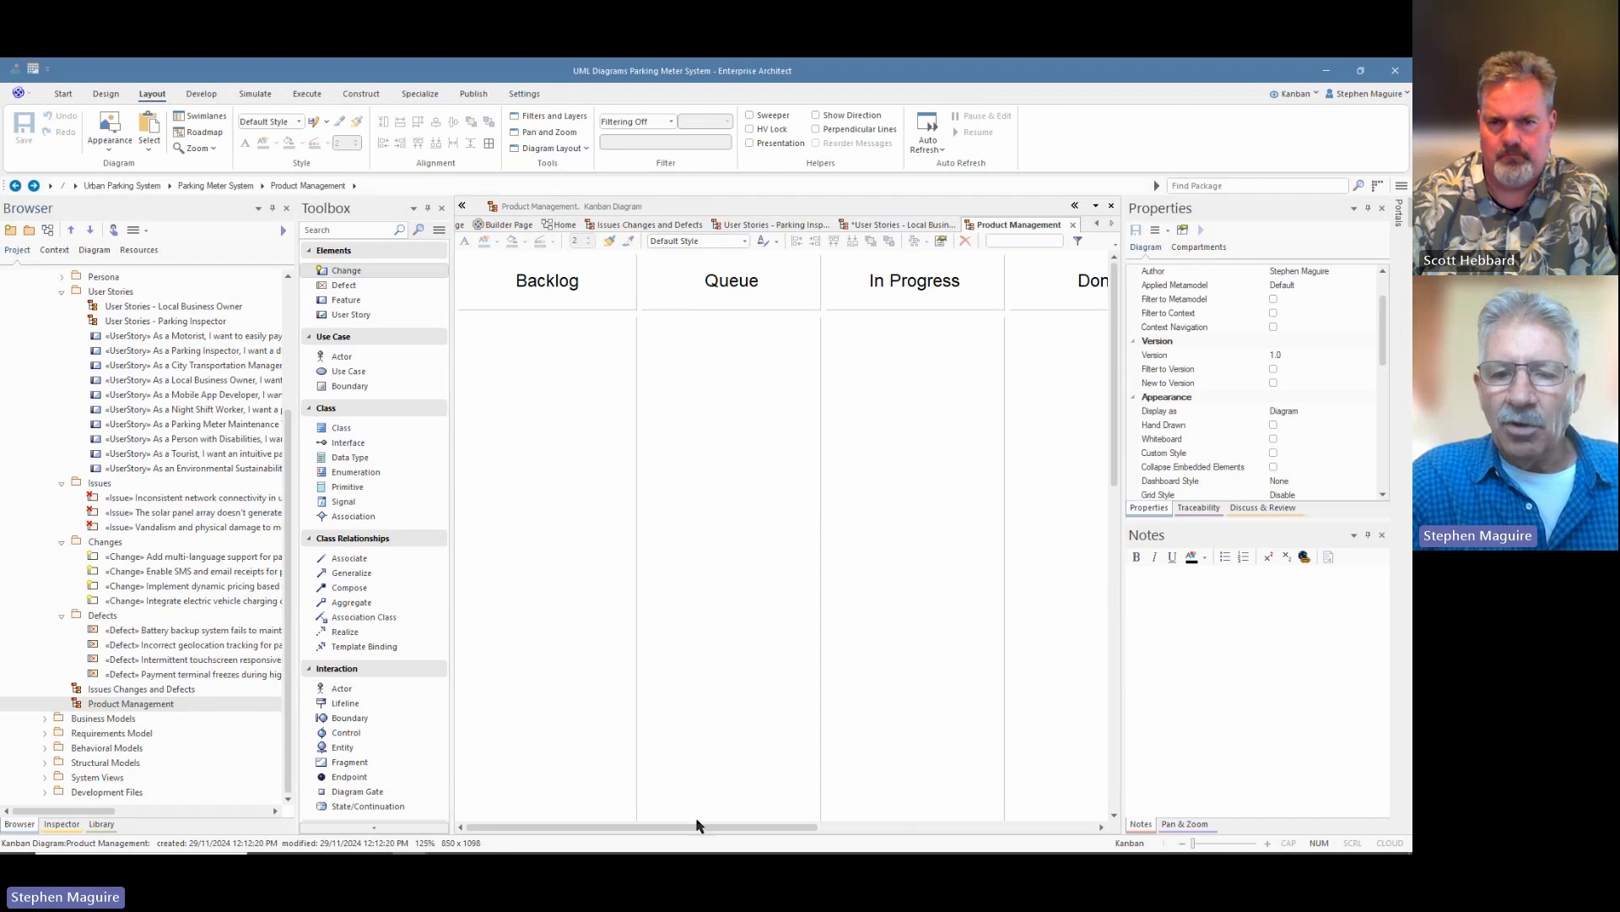
pyautogui.moveTo(698, 824); pyautogui.dragTo(641, 844)
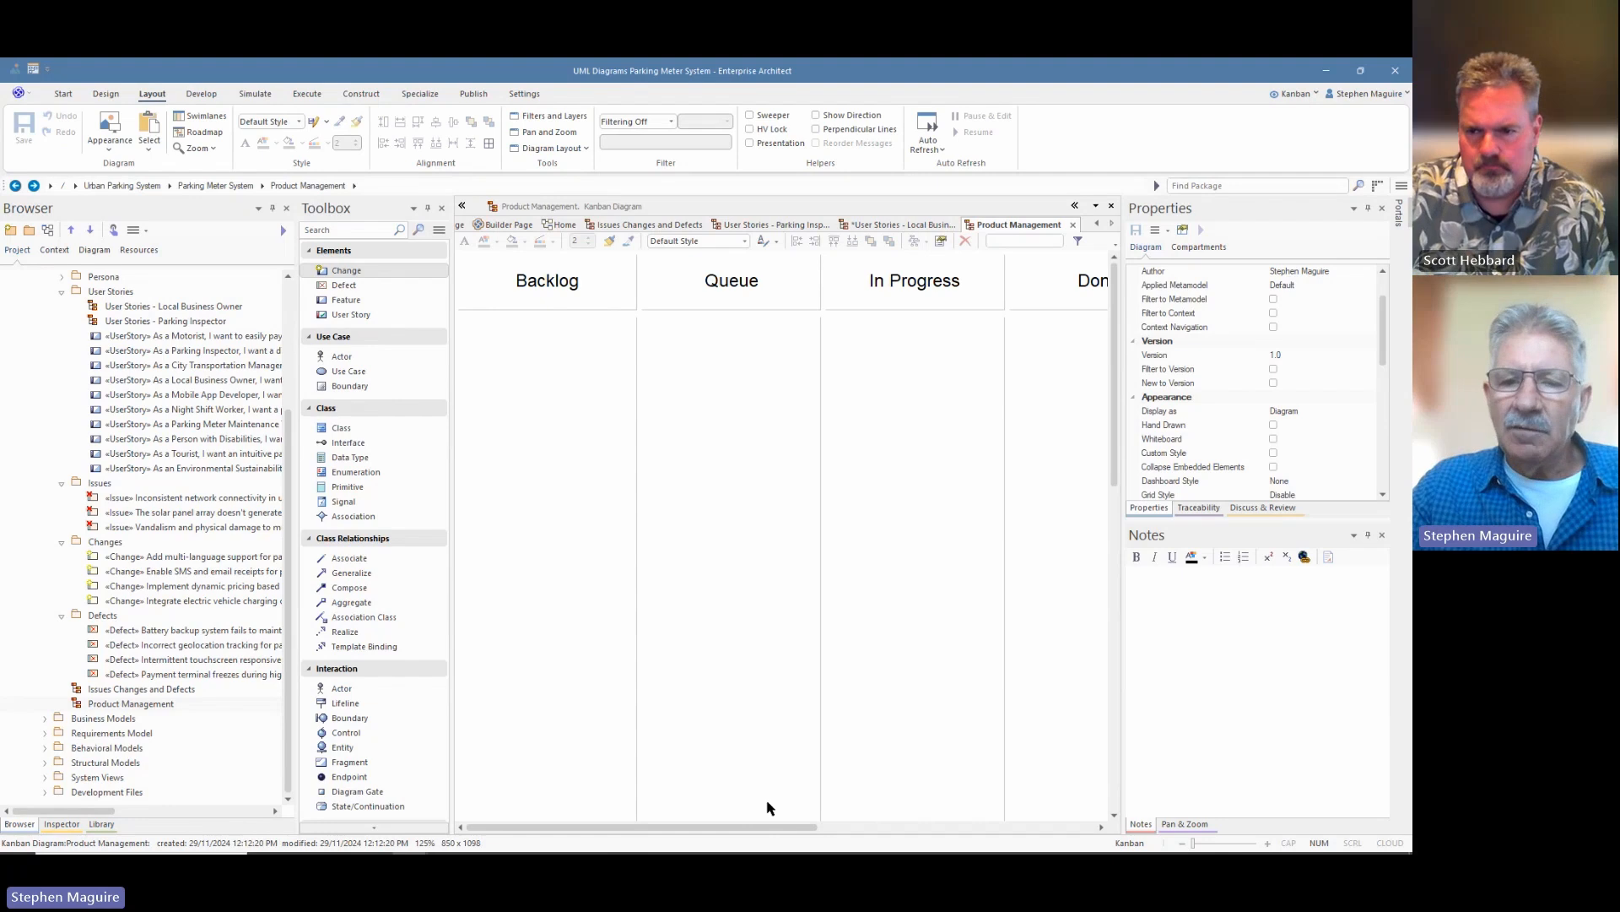
pyautogui.moveTo(764, 834); pyautogui.dragTo(807, 821)
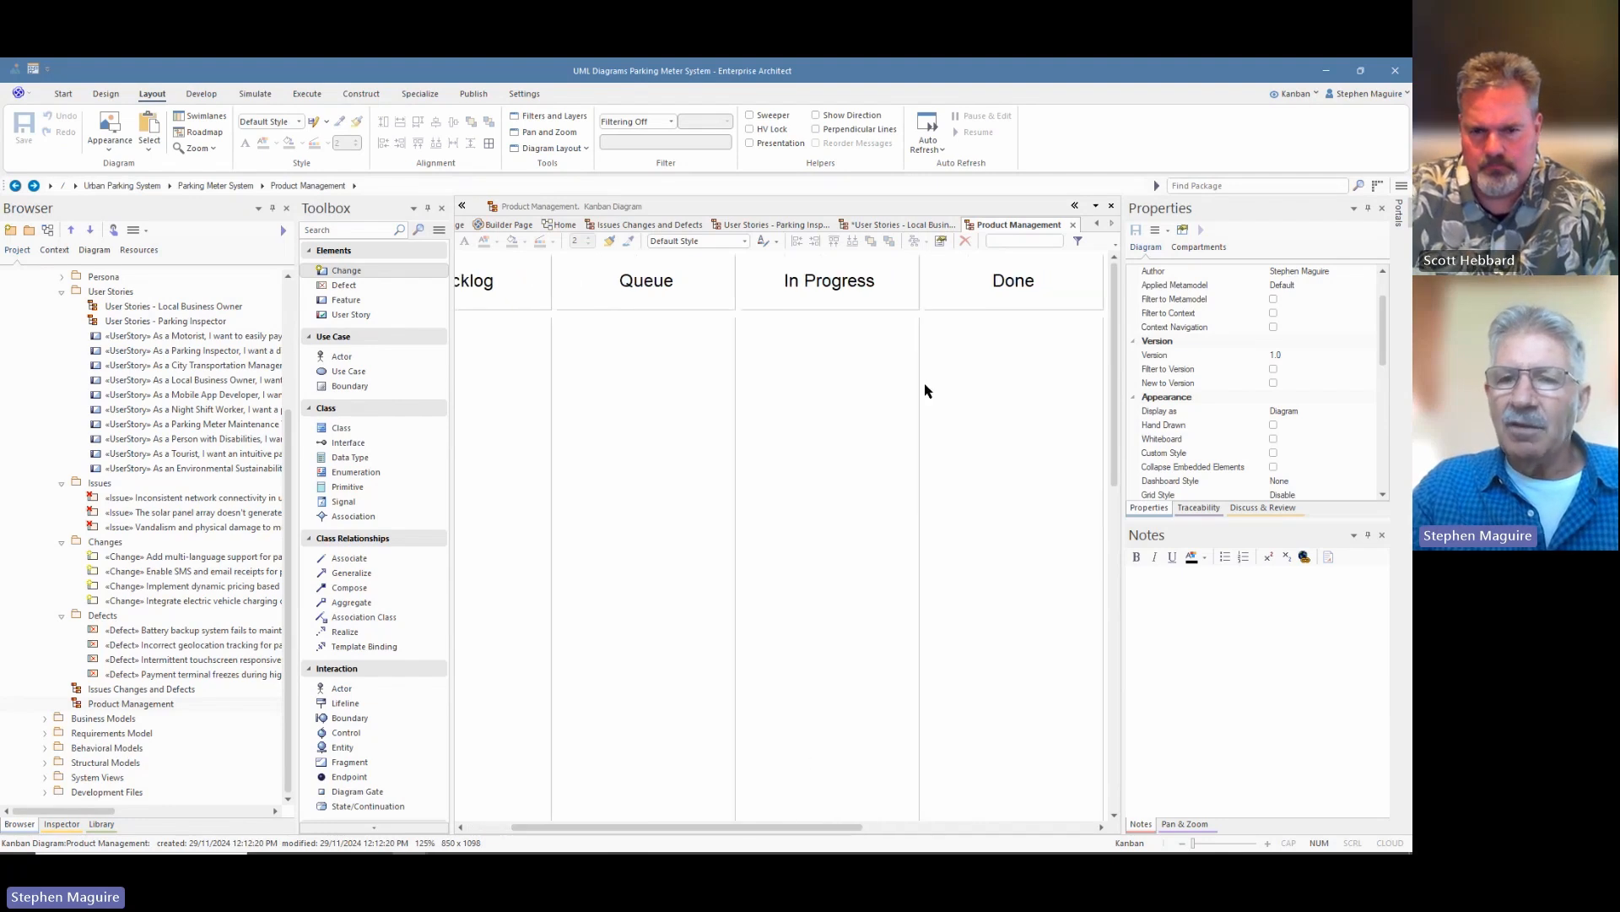
# Step: Add a lane named Review to the Product Management board's Kanban configuration
pyautogui.rightClick(647, 447)
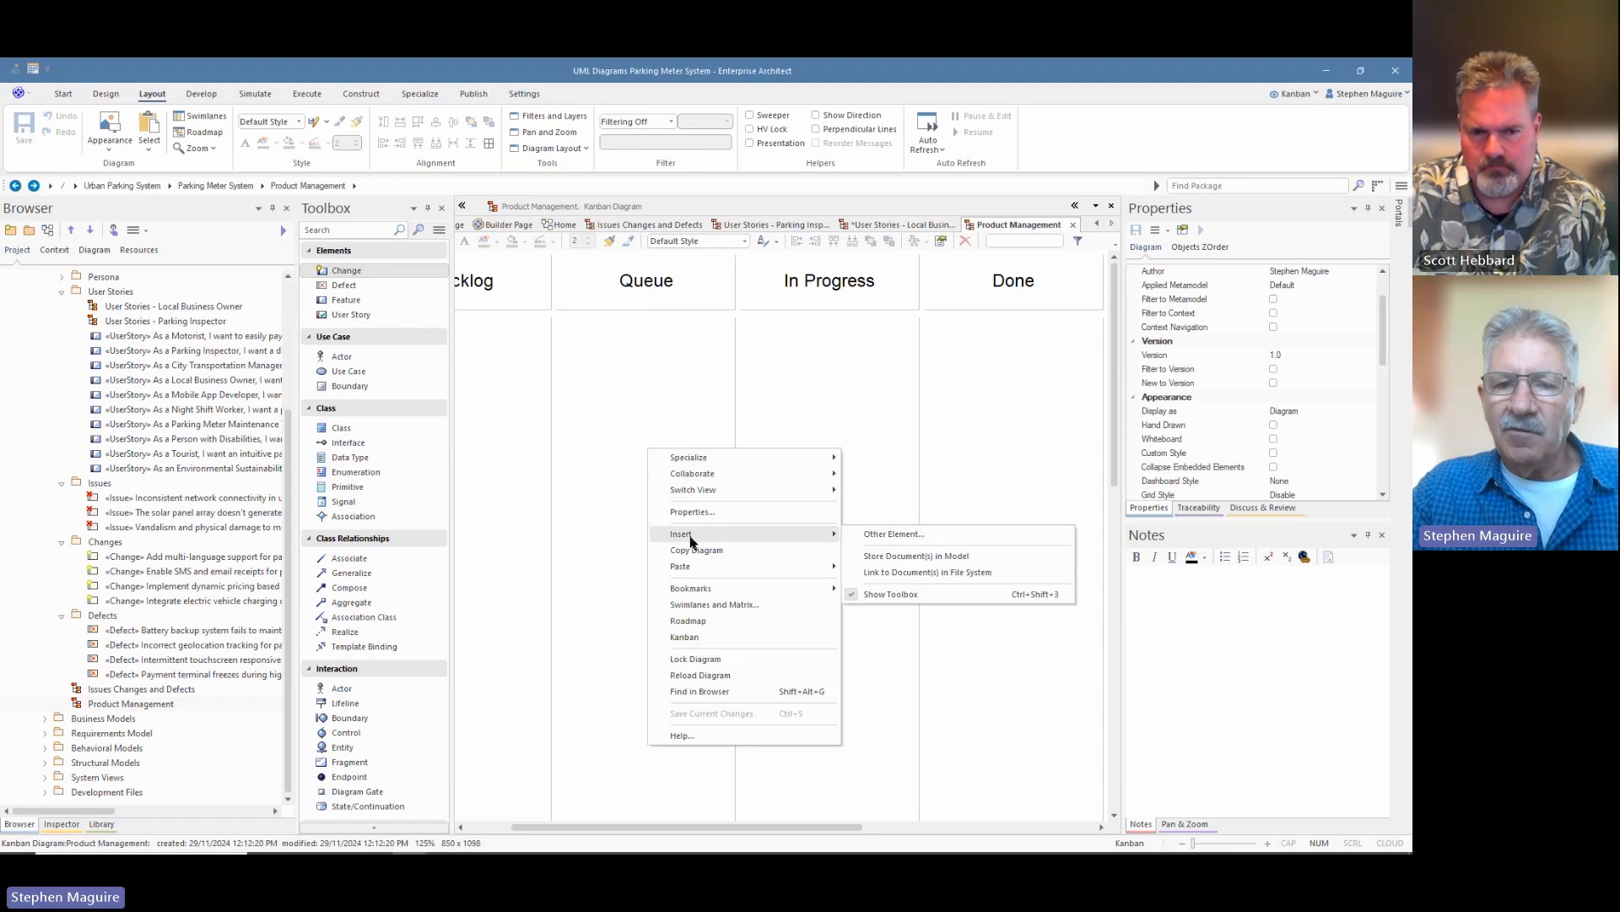
pyautogui.click(700, 638)
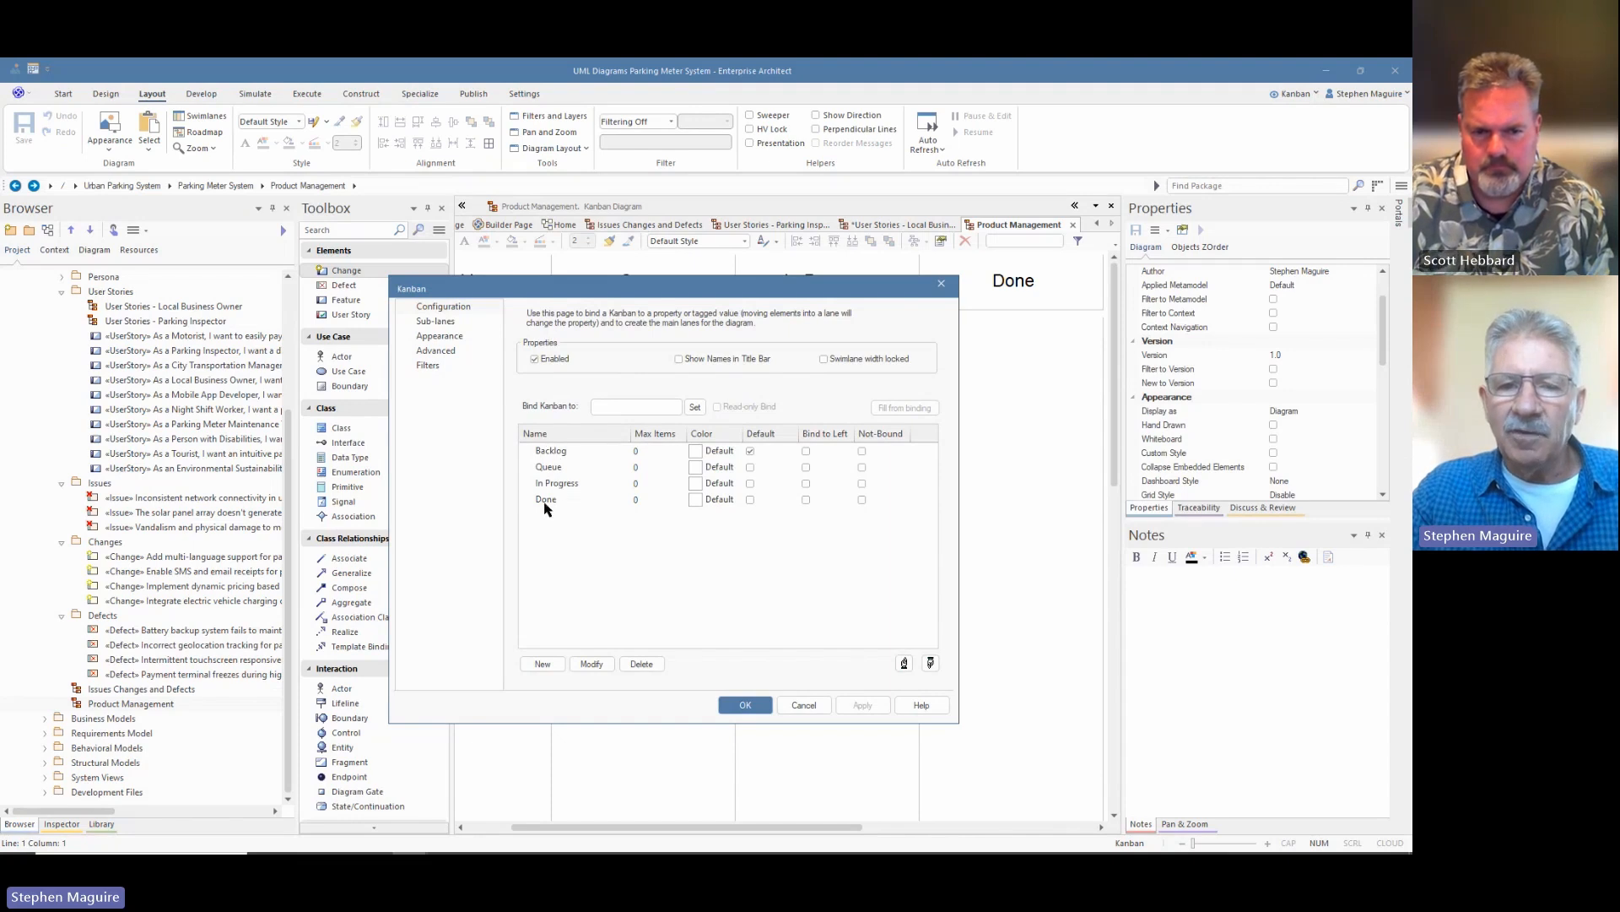
pyautogui.click(543, 664)
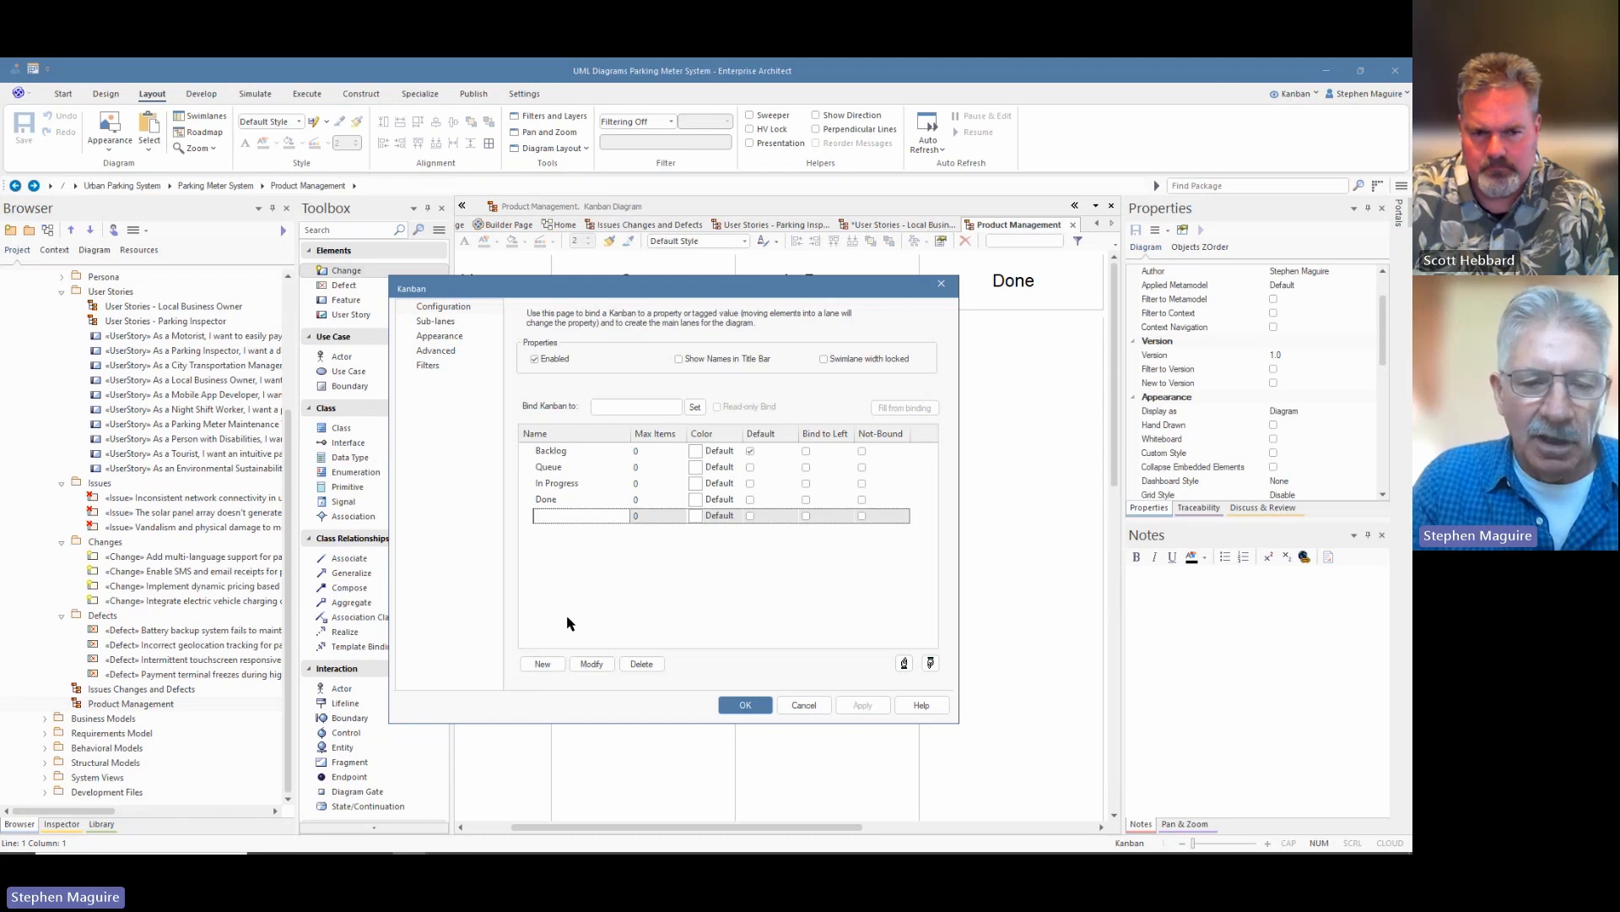
pyautogui.write('Review')
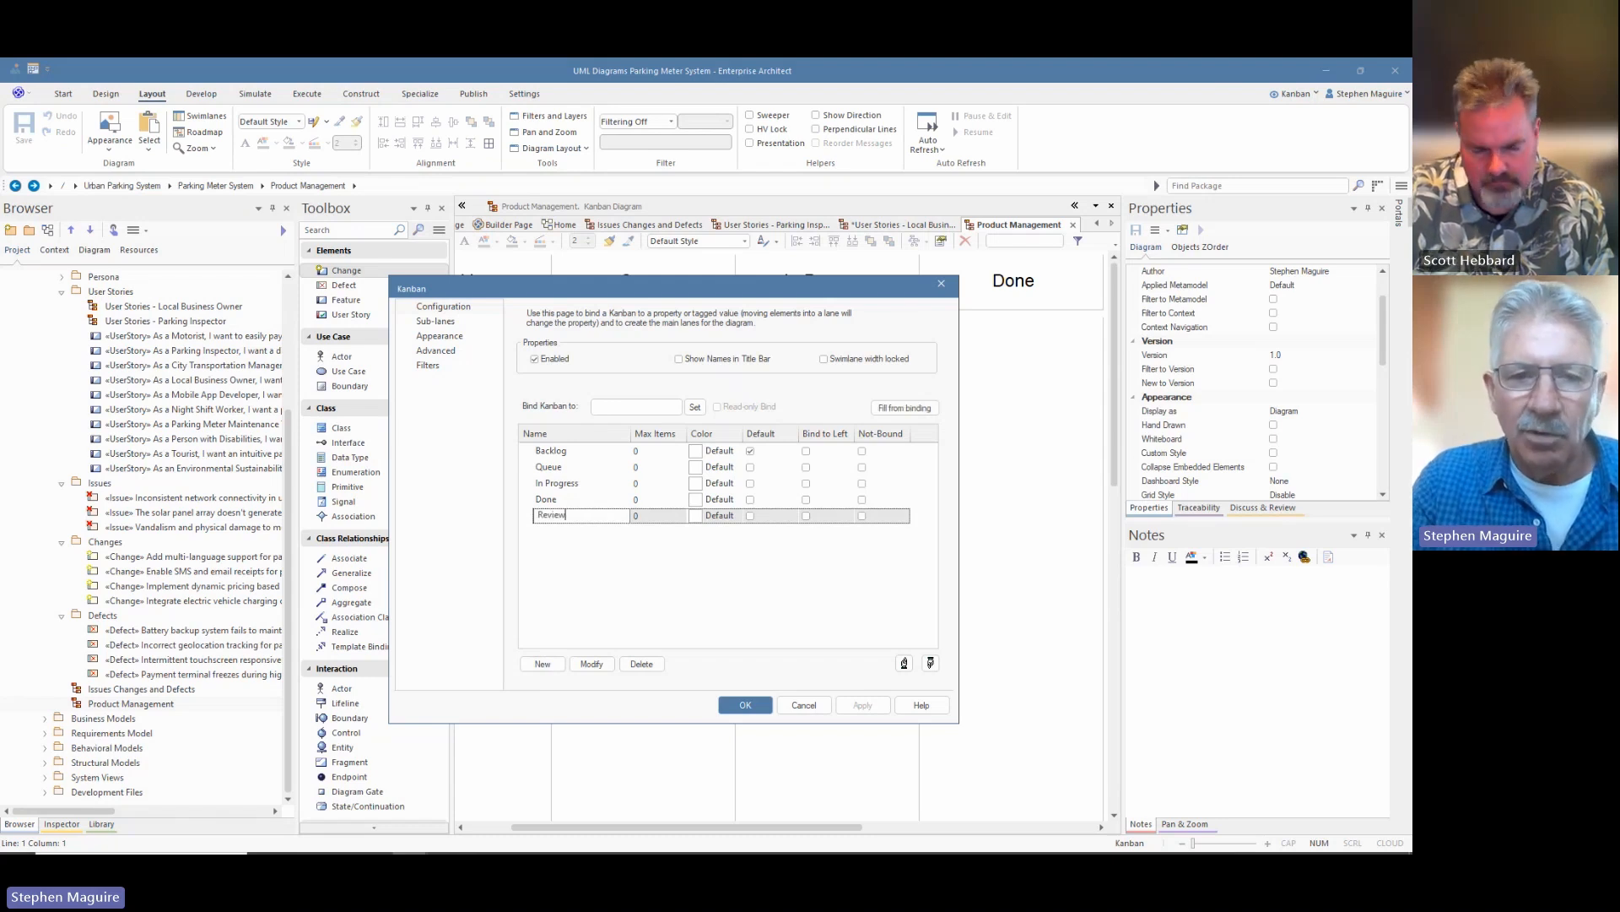
pyautogui.click(588, 563)
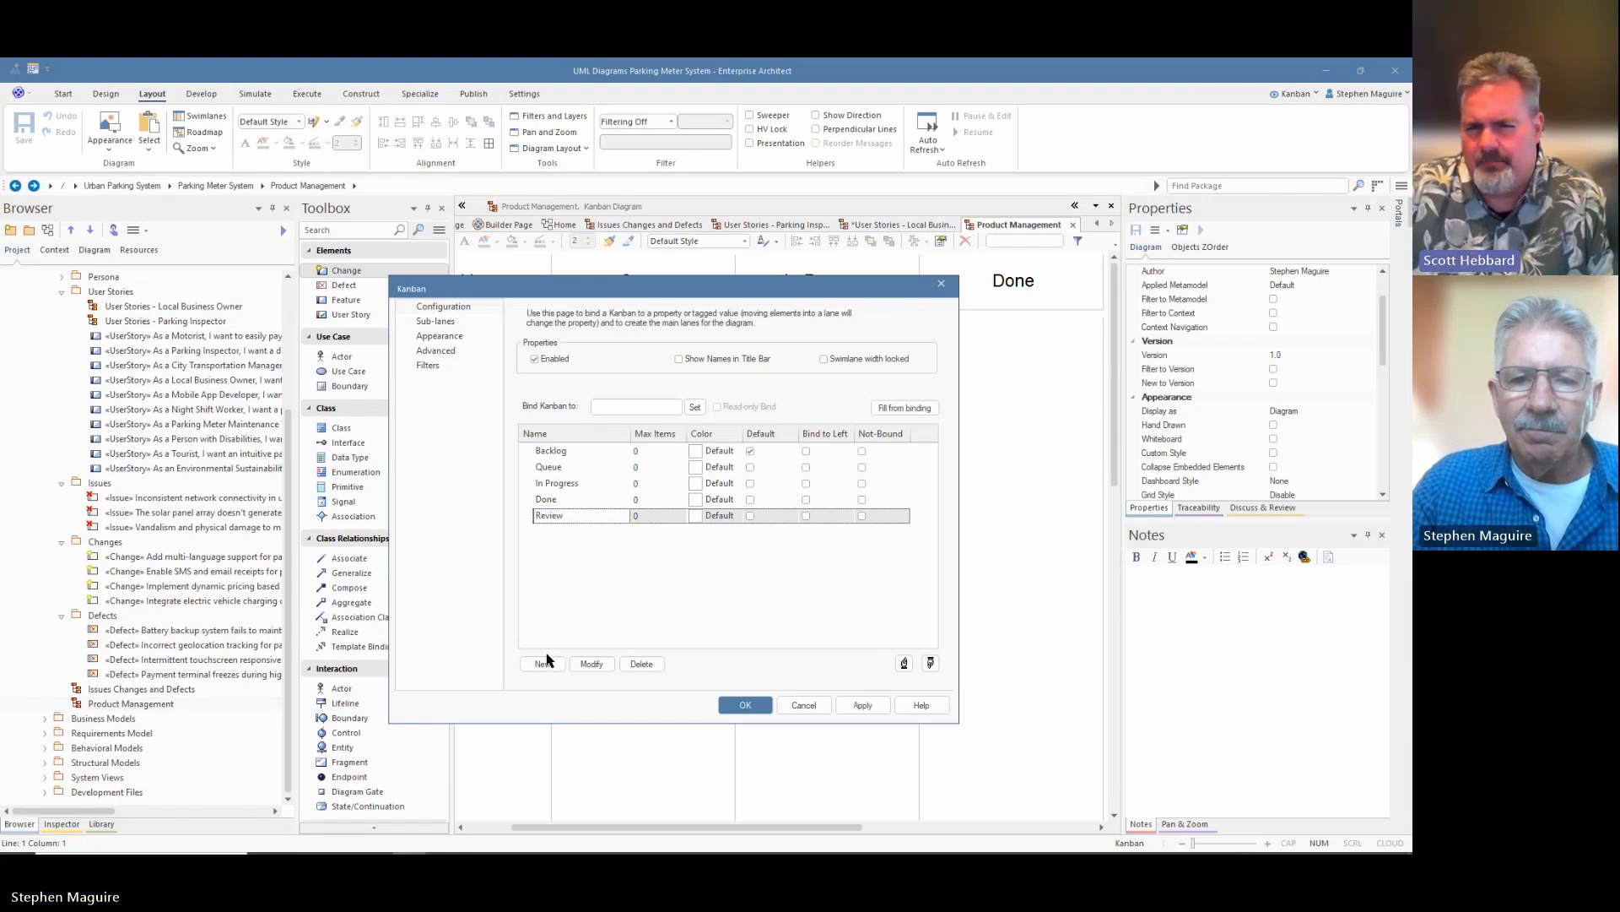
# Step: Rename the Done lane to Deploy in the board's Kanban configuration
pyautogui.click(569, 591)
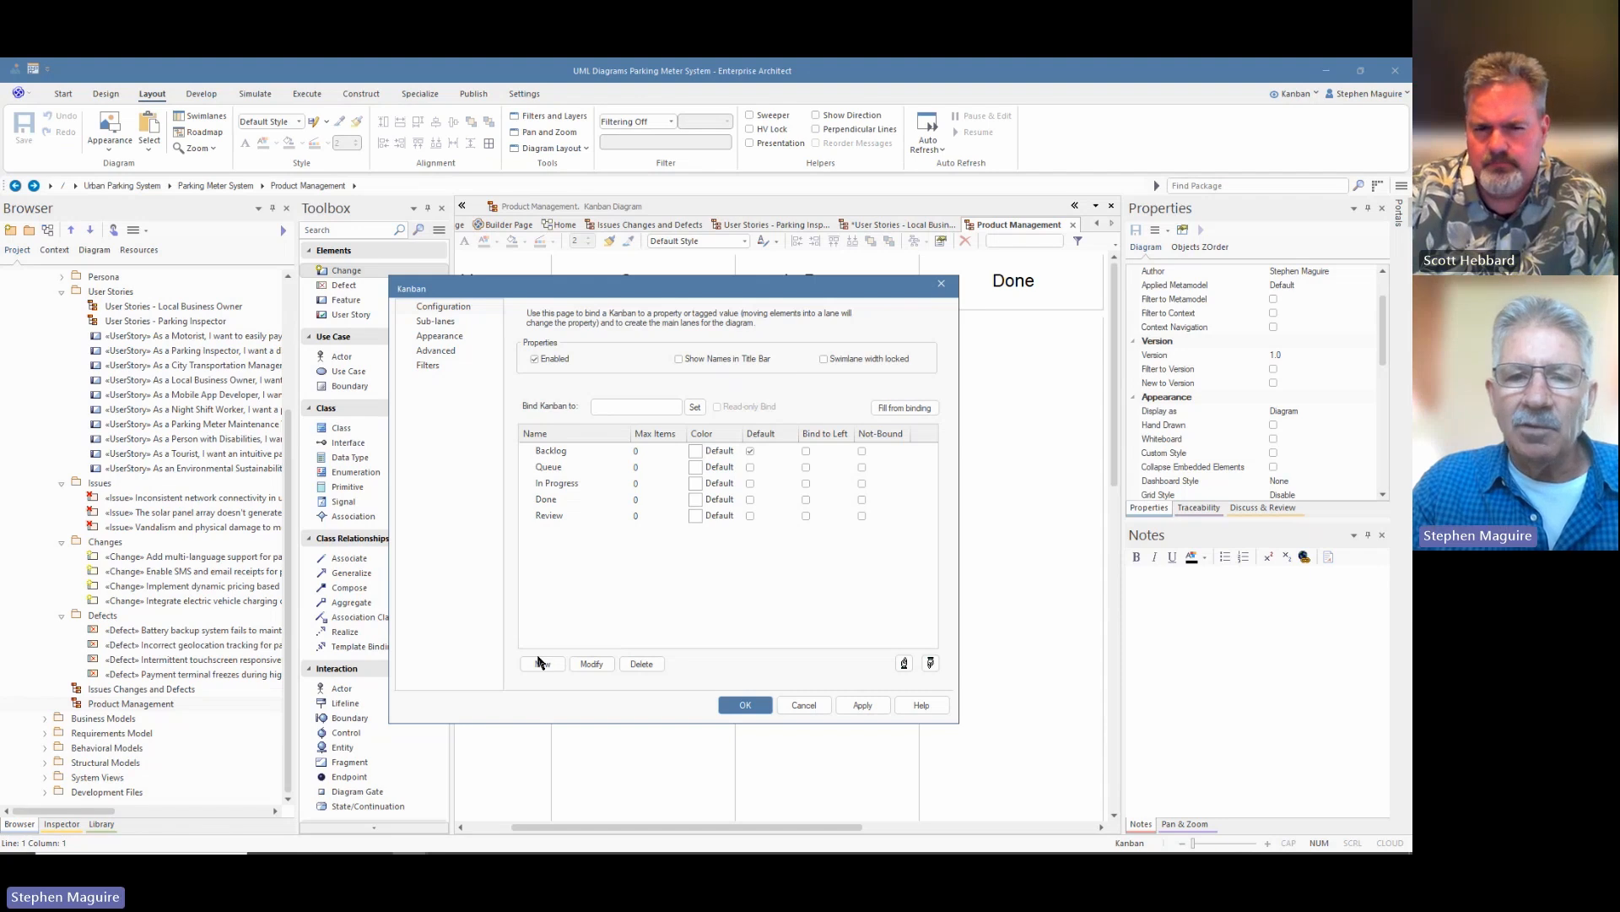
pyautogui.click(559, 503)
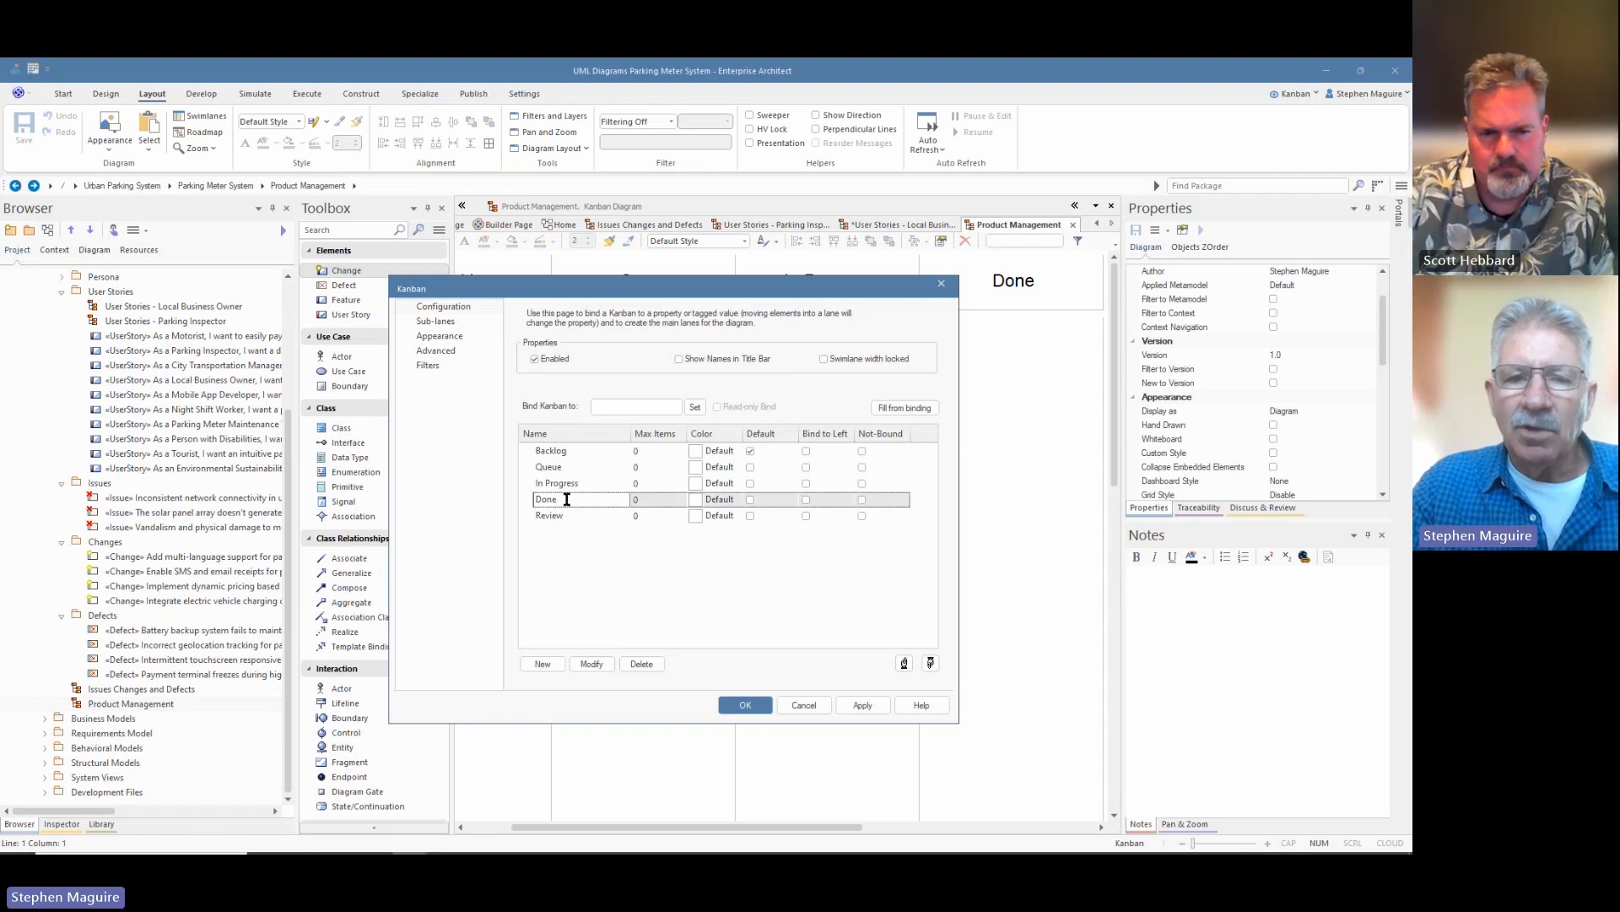
pyautogui.click(567, 498)
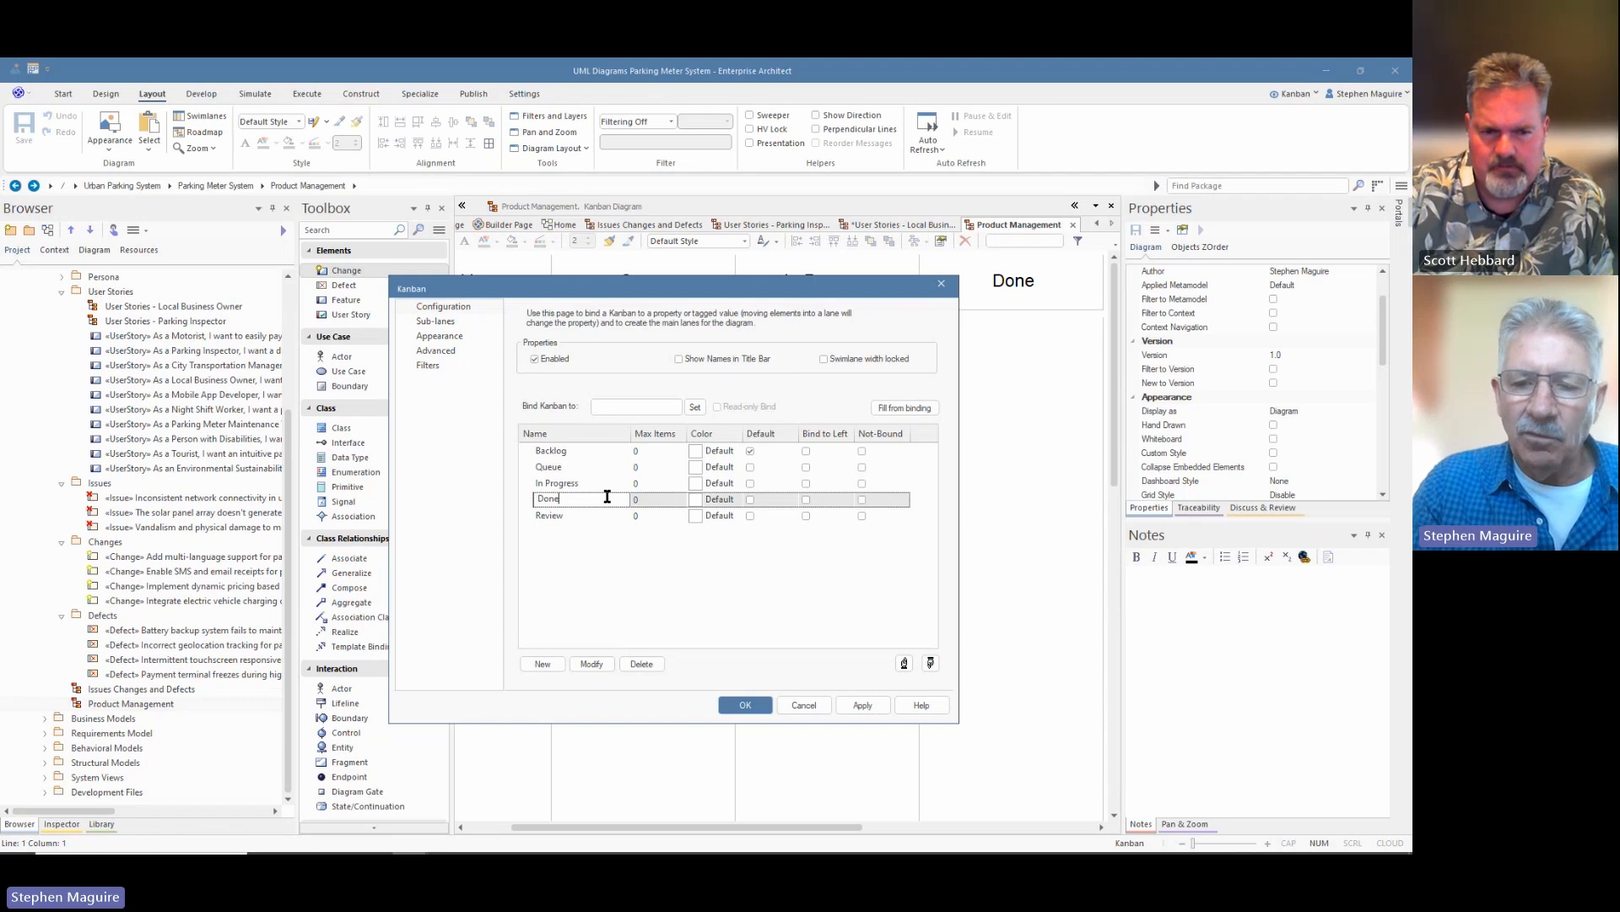
pyautogui.write('eploy')
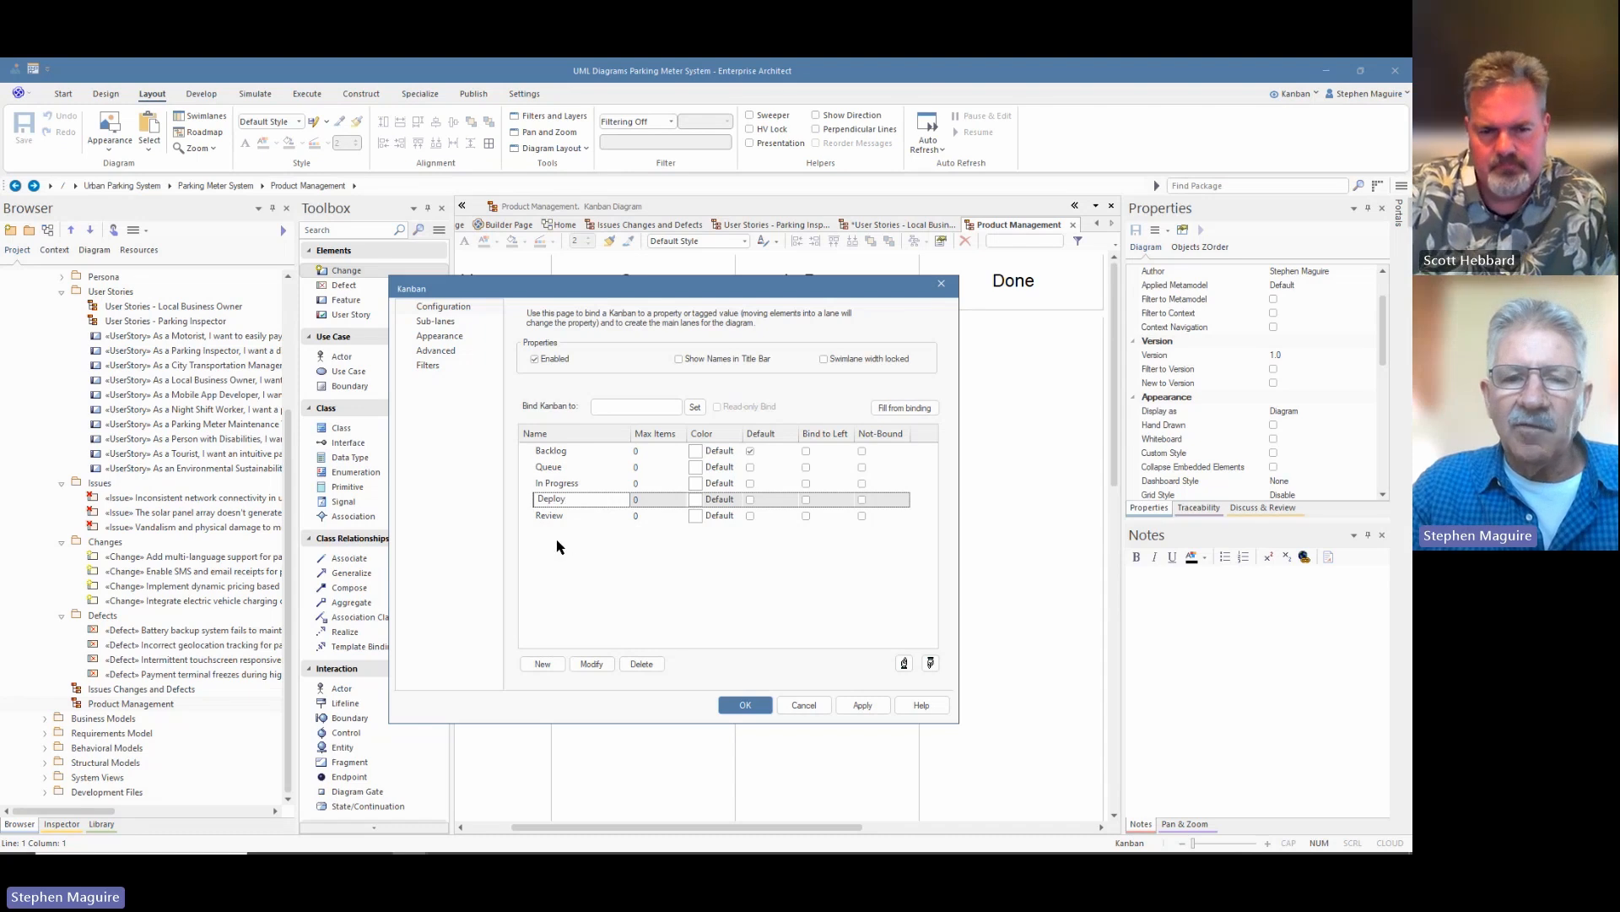
# Step: Add a lane named Test to the board and apply the Kanban configuration
pyautogui.click(542, 663)
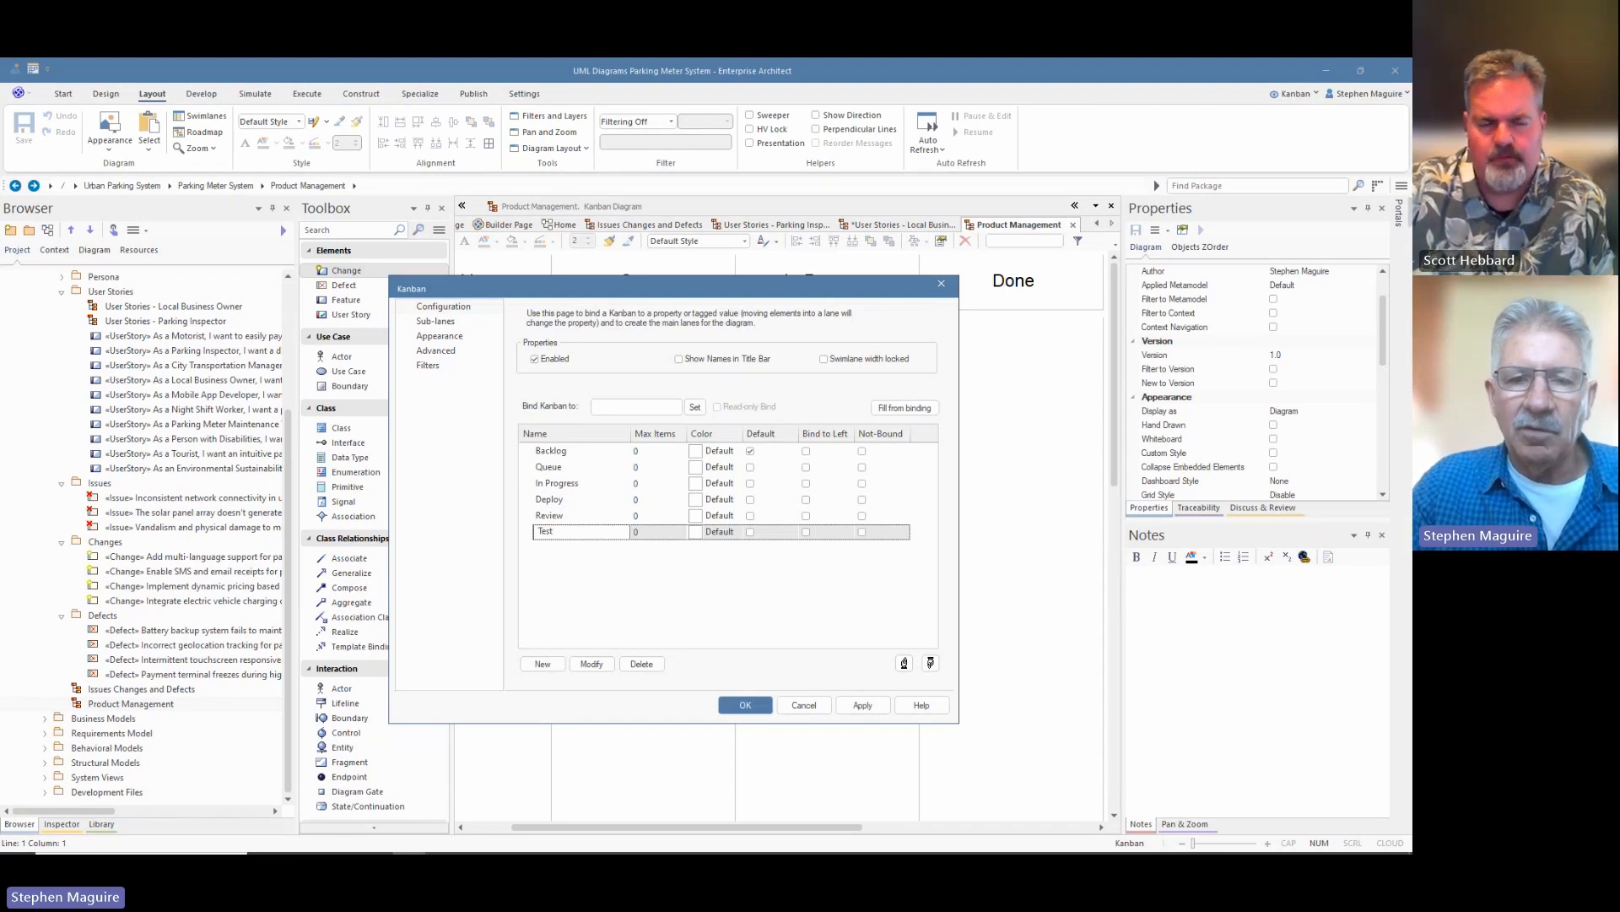
pyautogui.click(568, 553)
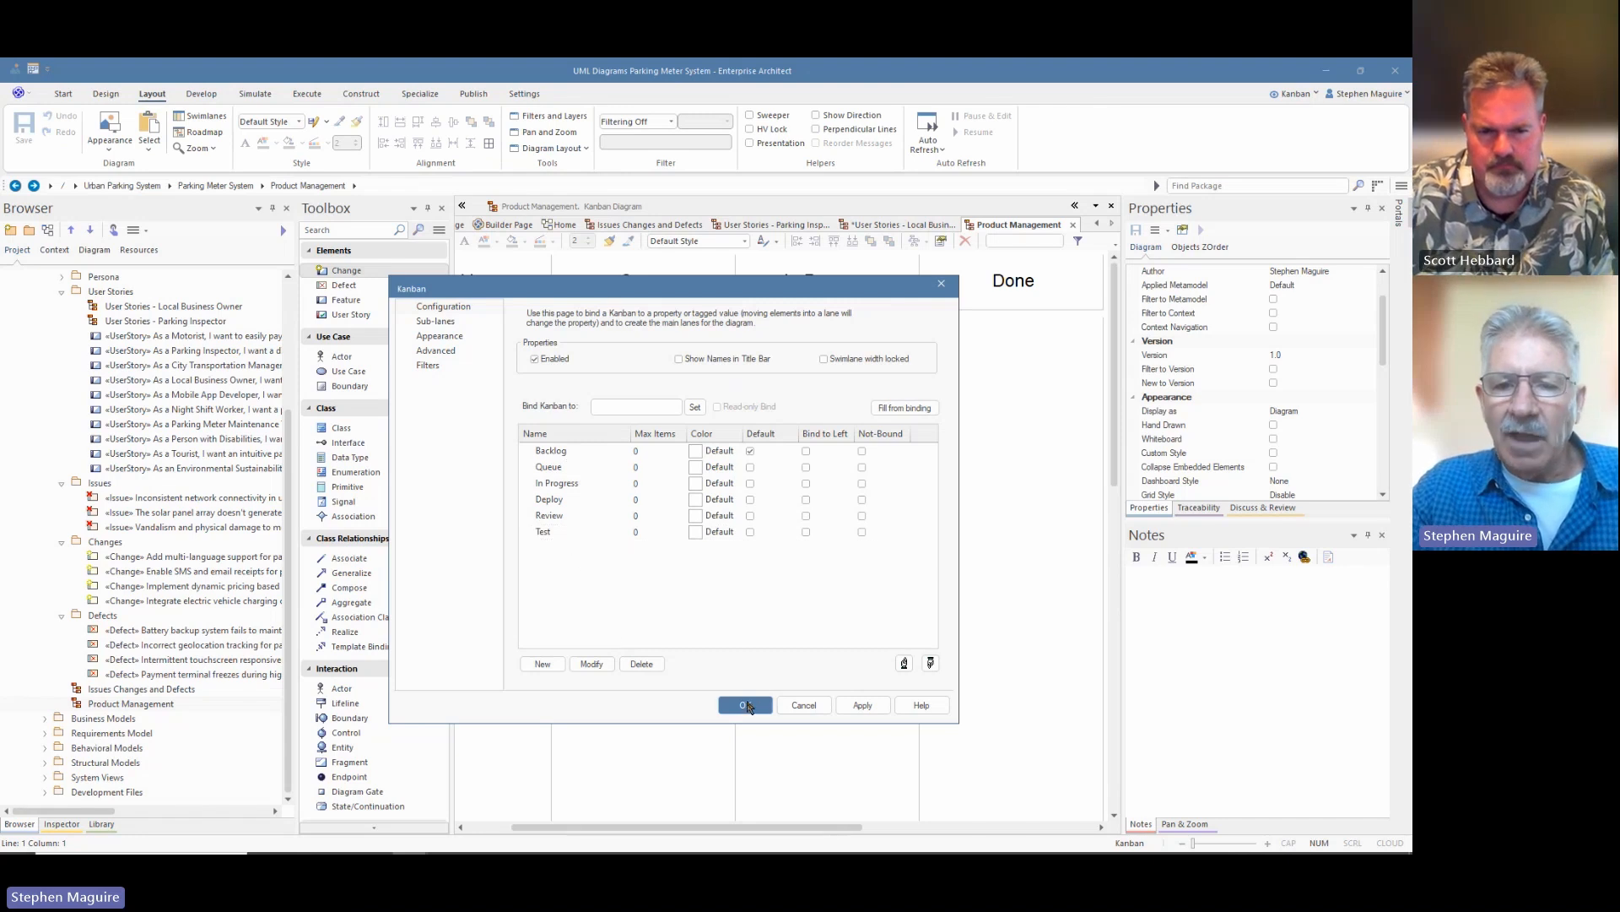
pyautogui.click(746, 706)
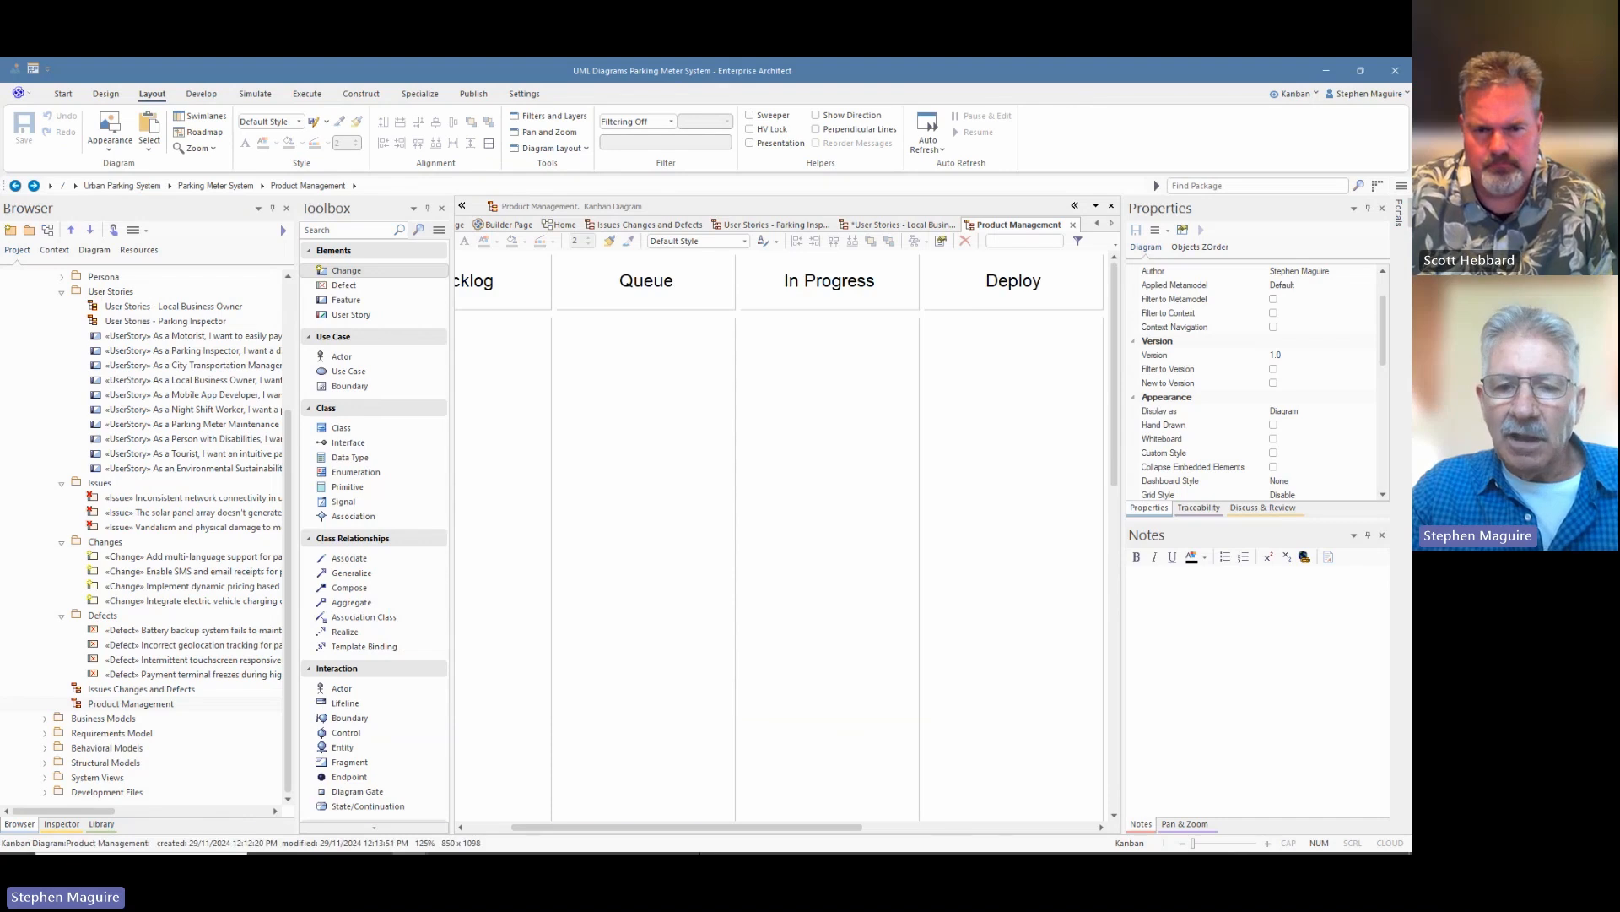
# Step: Reorder the Kanban lanes so Review and Test come between In Progress and Deploy
pyautogui.moveTo(712, 827)
pyautogui.mouseDown()
pyautogui.moveTo(942, 817)
pyautogui.moveTo(722, 824)
pyautogui.mouseUp()
pyautogui.rightClick(646, 509)
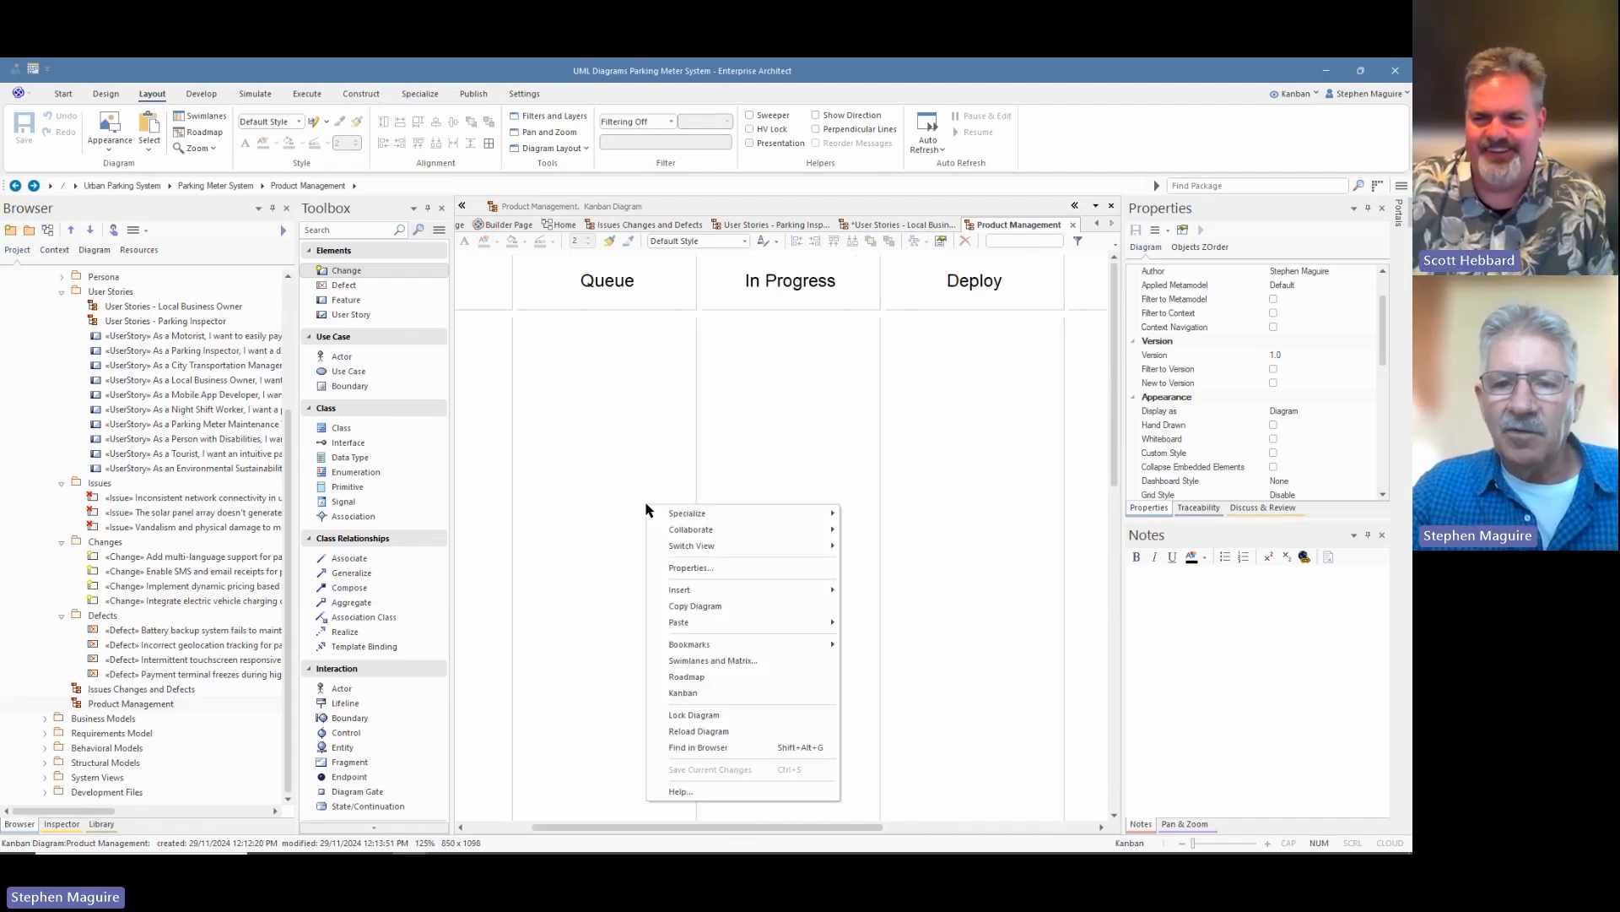
pyautogui.click(684, 692)
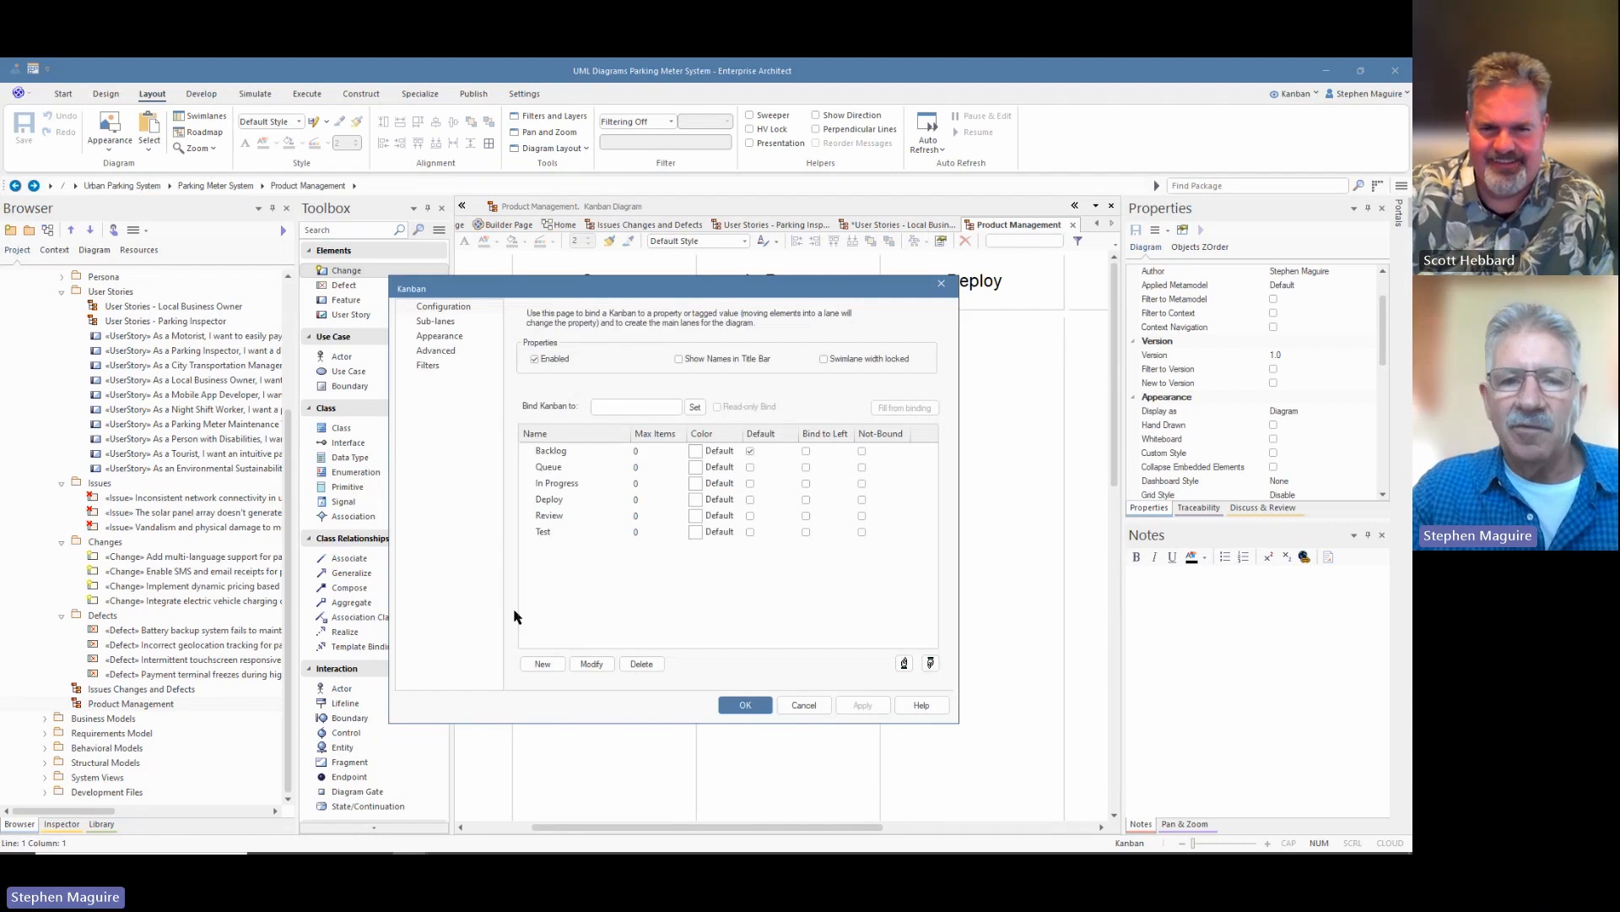
pyautogui.click(544, 533)
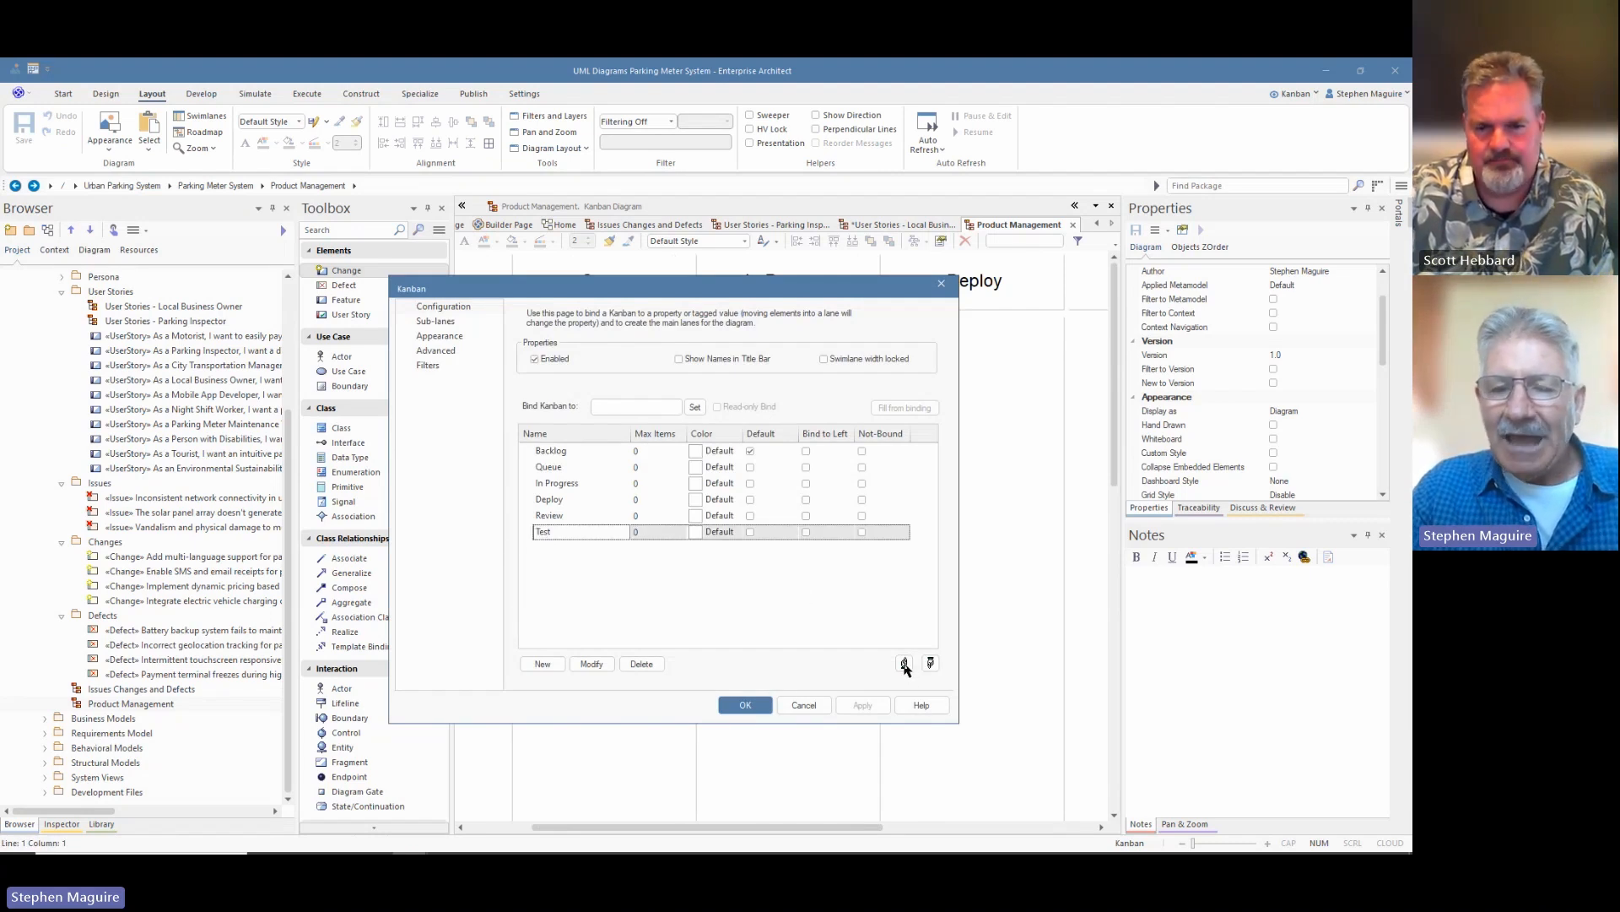
pyautogui.click(566, 517)
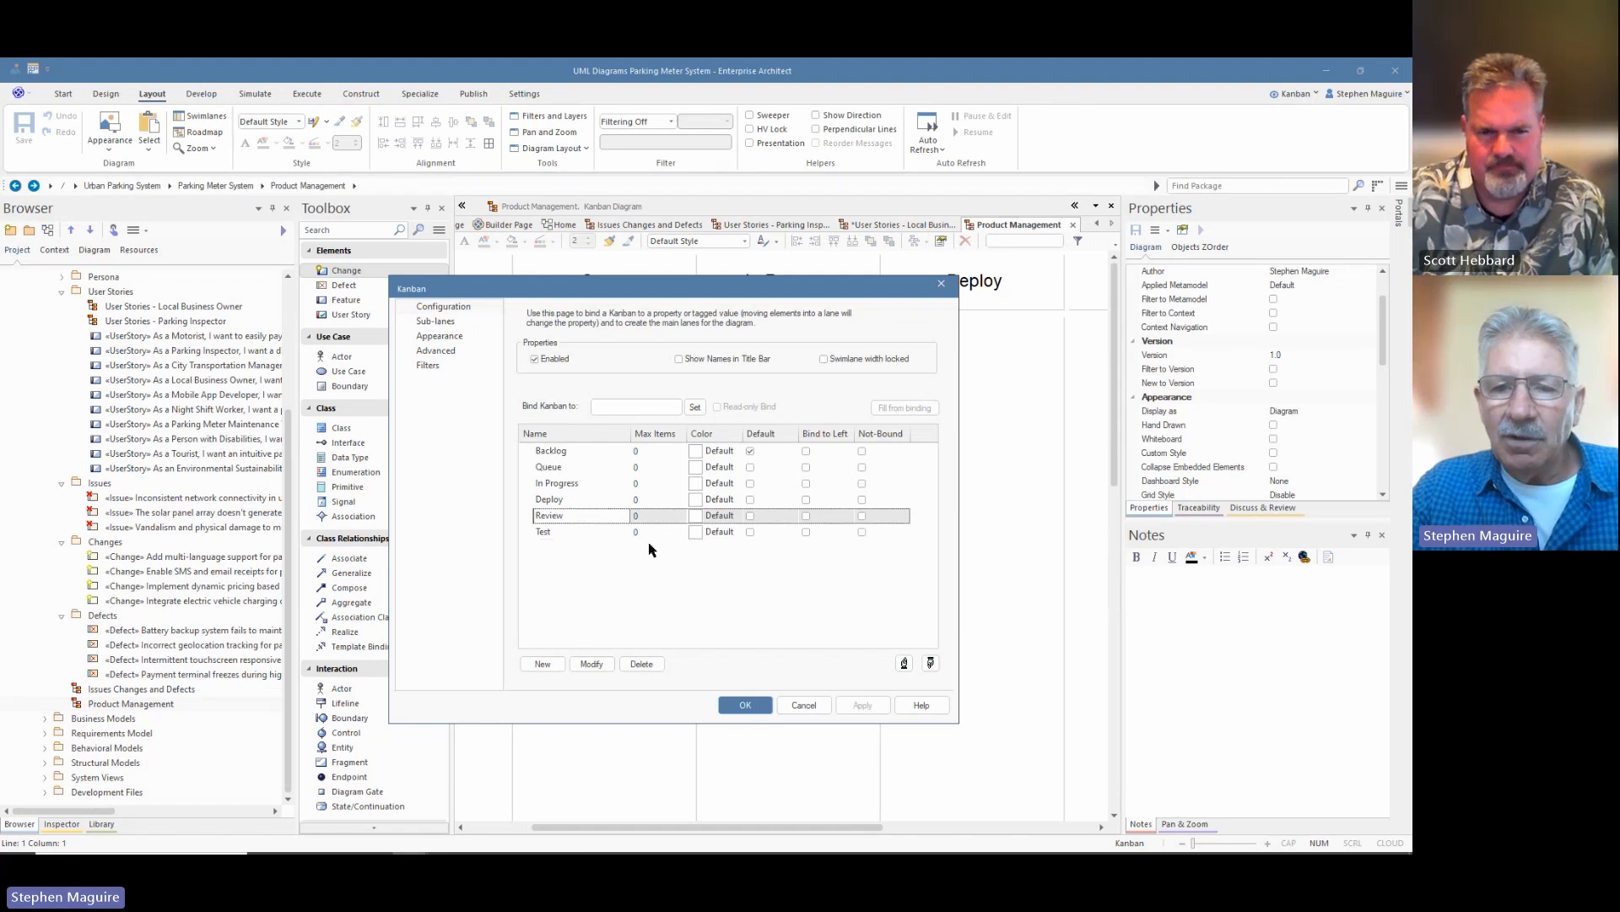
pyautogui.click(904, 663)
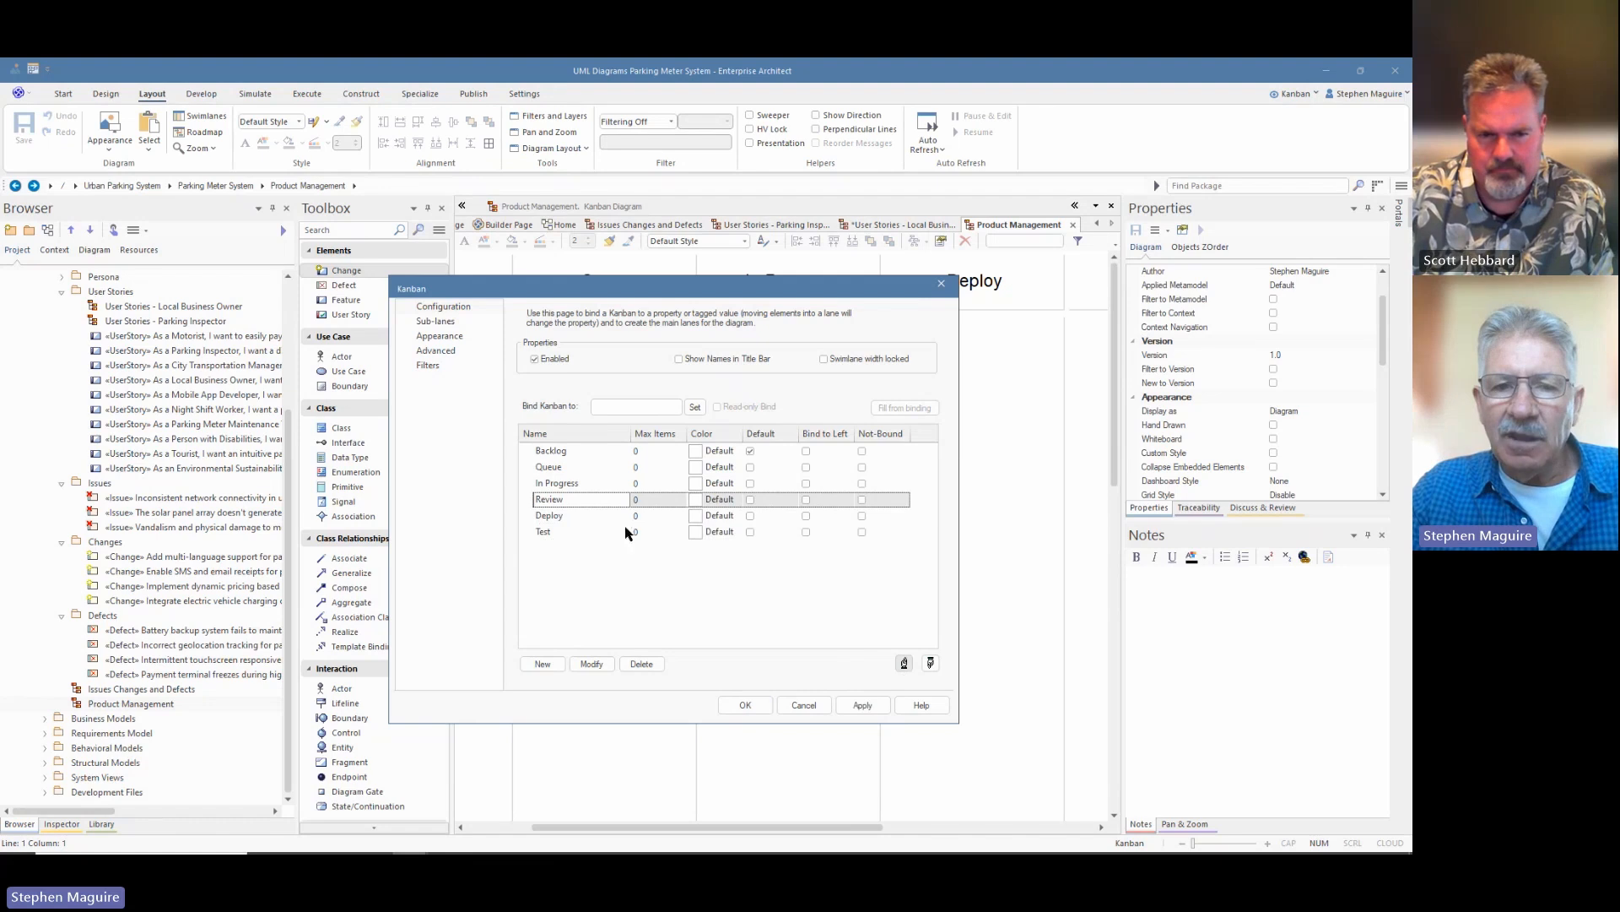
pyautogui.click(547, 533)
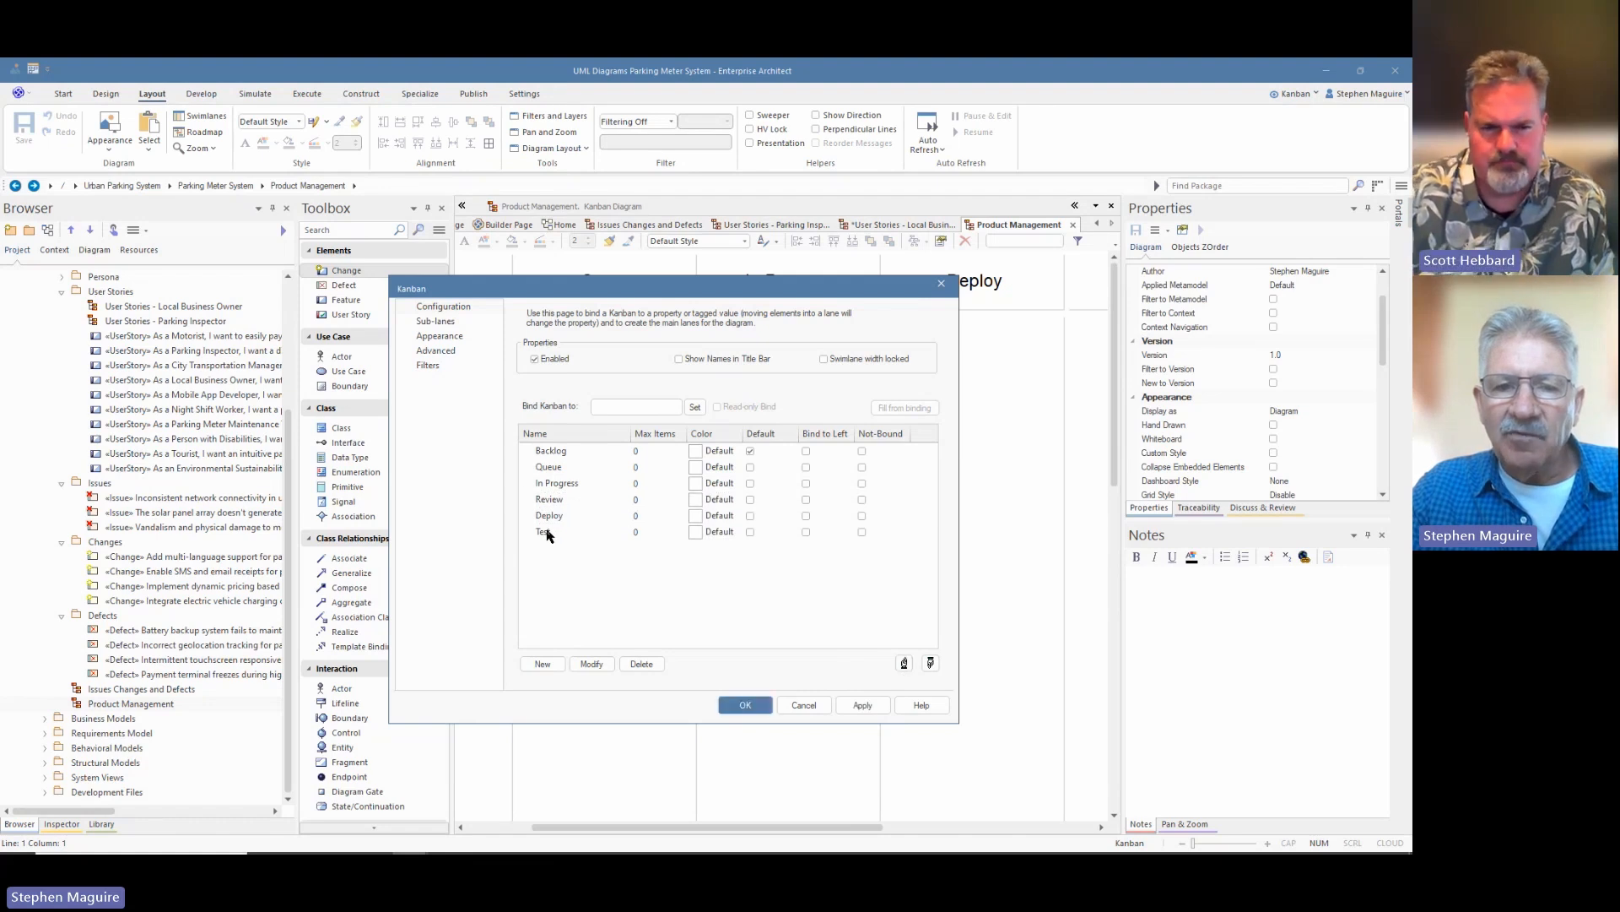
pyautogui.click(904, 663)
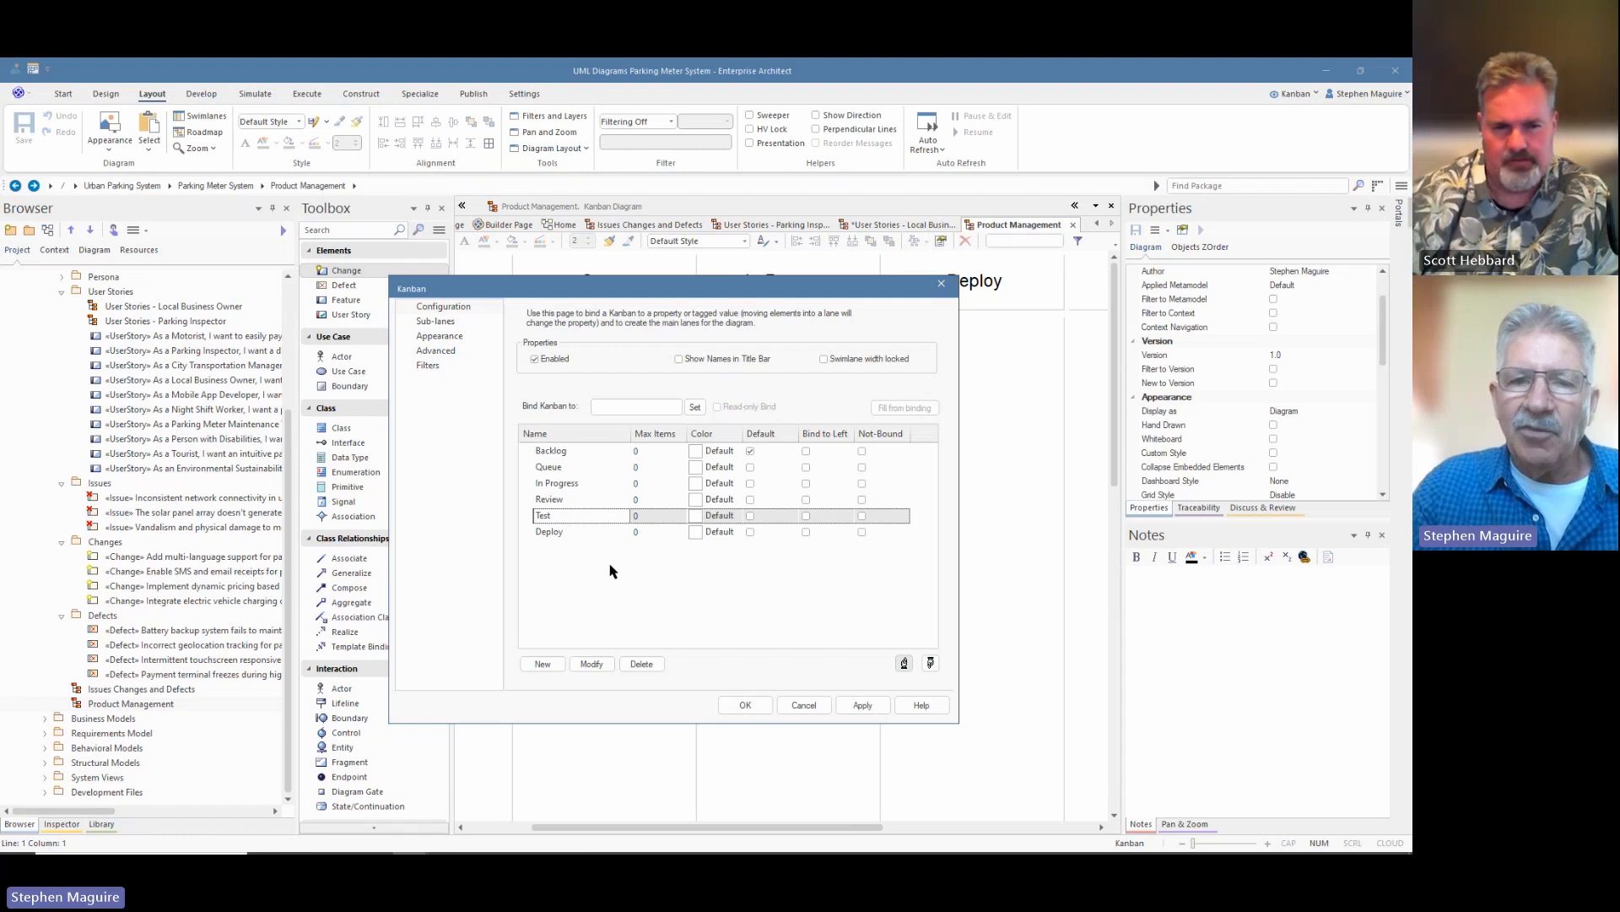
# Step: Give the Backlog lane a custom pale cyan color
pyautogui.click(697, 450)
pyautogui.click(741, 452)
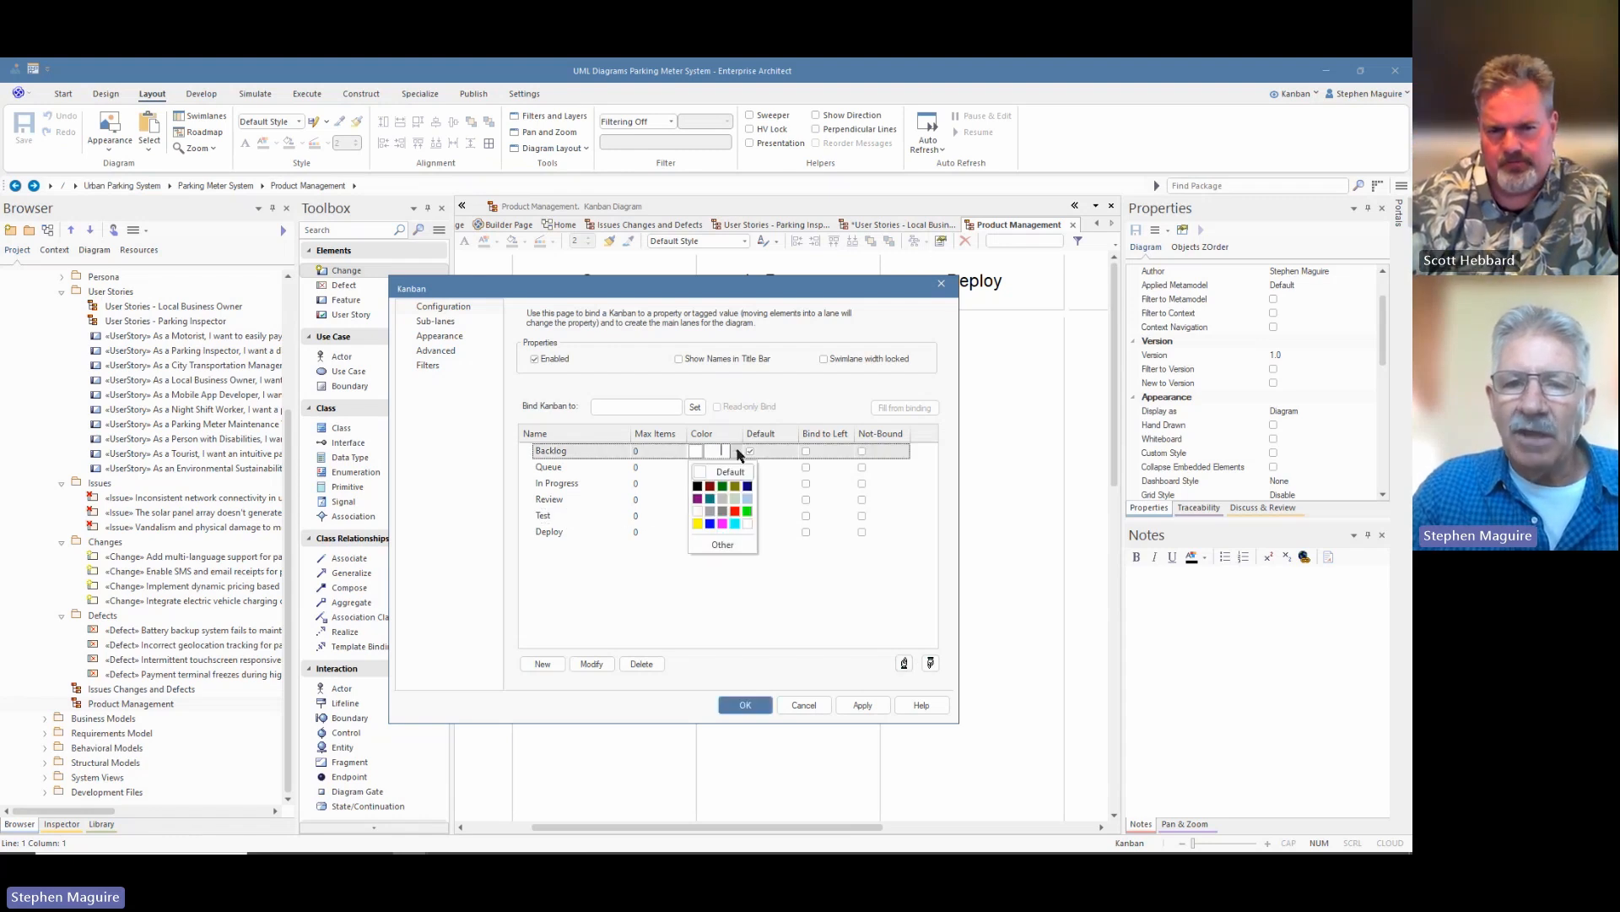
pyautogui.click(727, 543)
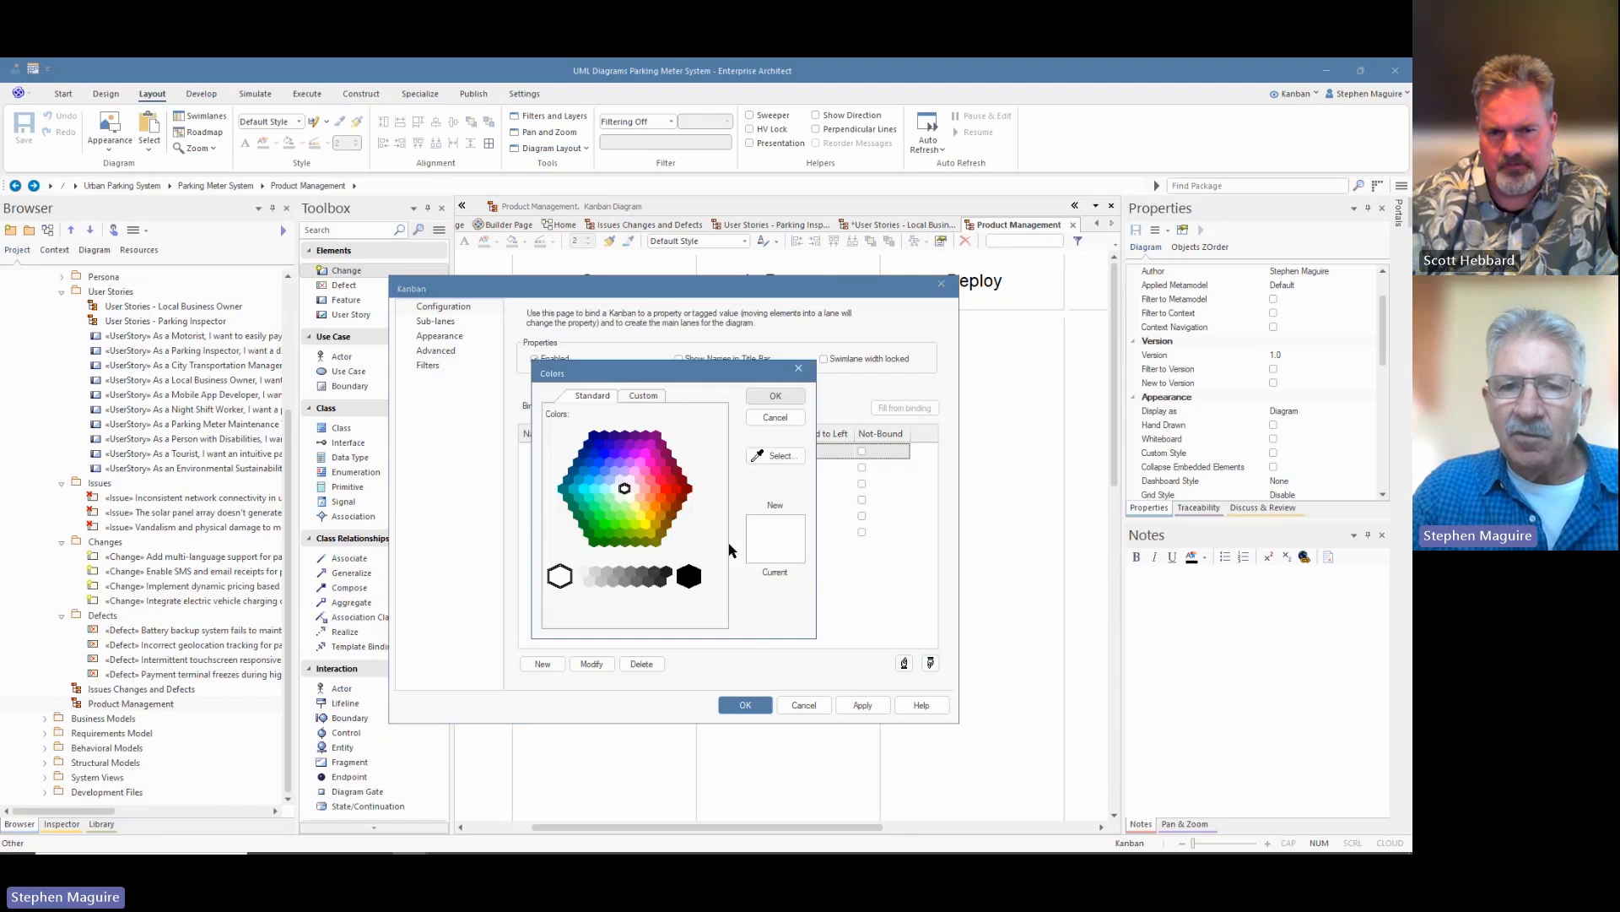
pyautogui.click(645, 397)
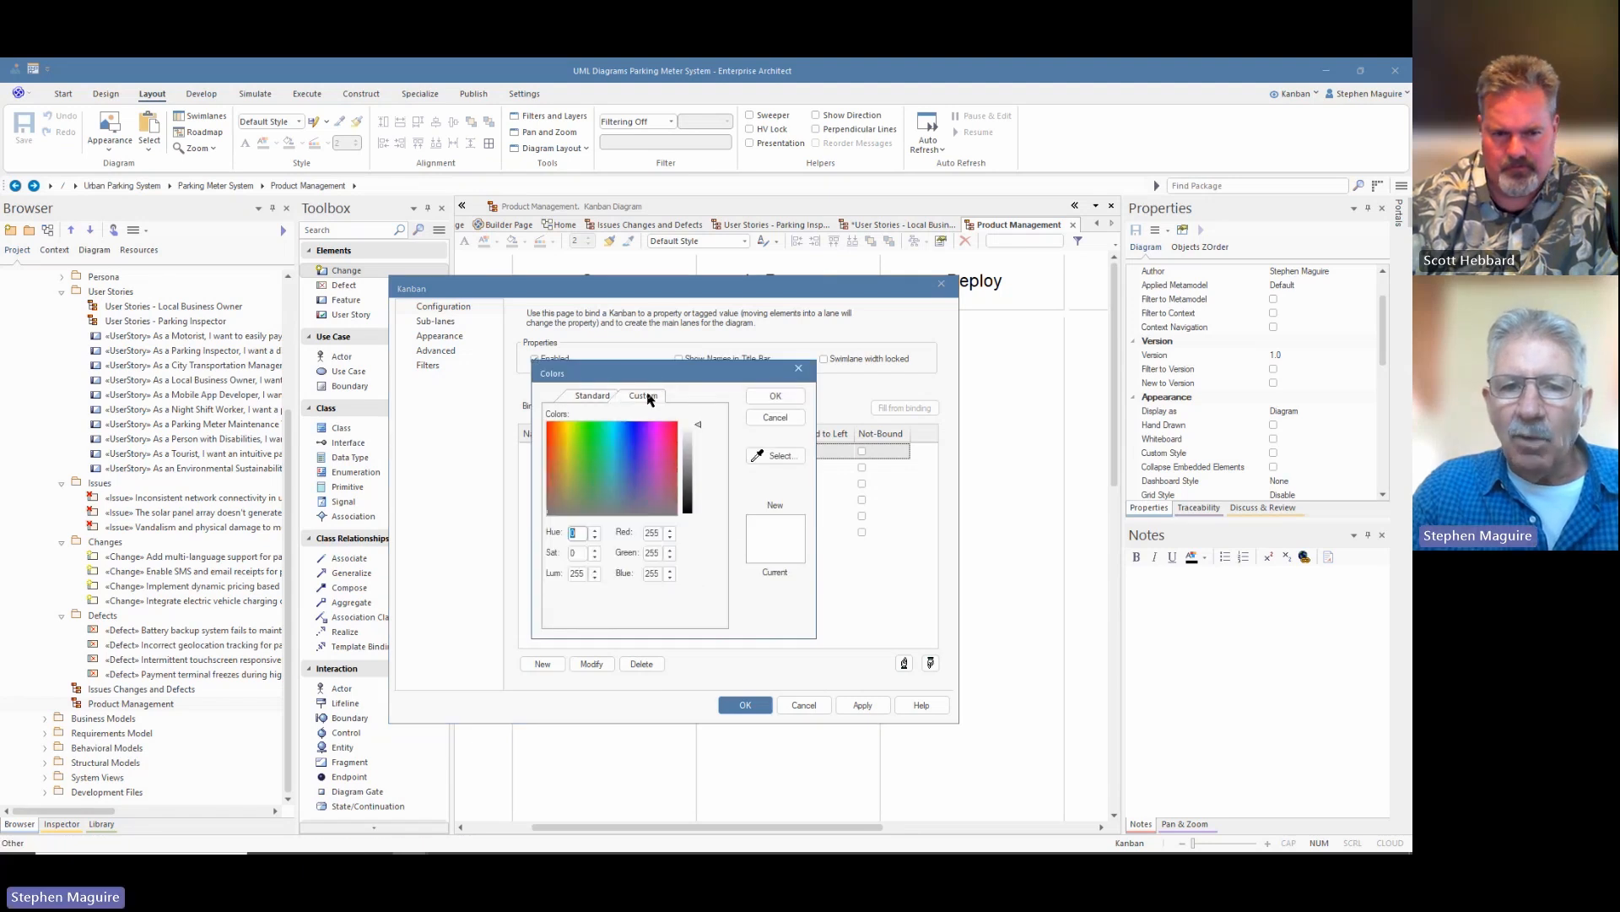
pyautogui.click(613, 432)
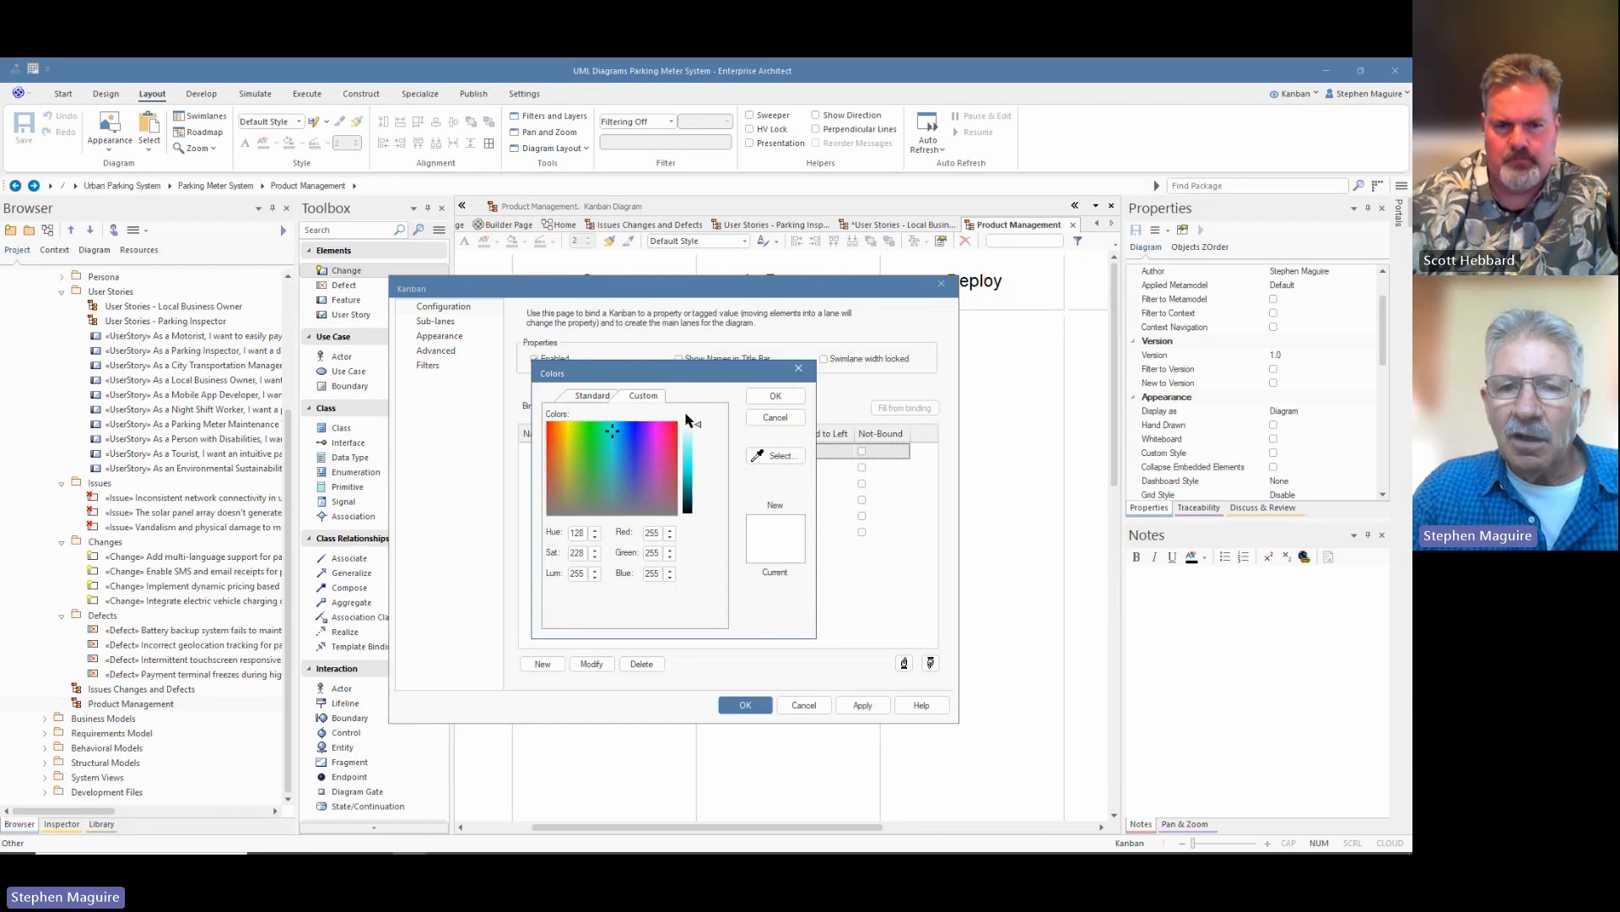
pyautogui.moveTo(698, 427); pyautogui.dragTo(699, 435)
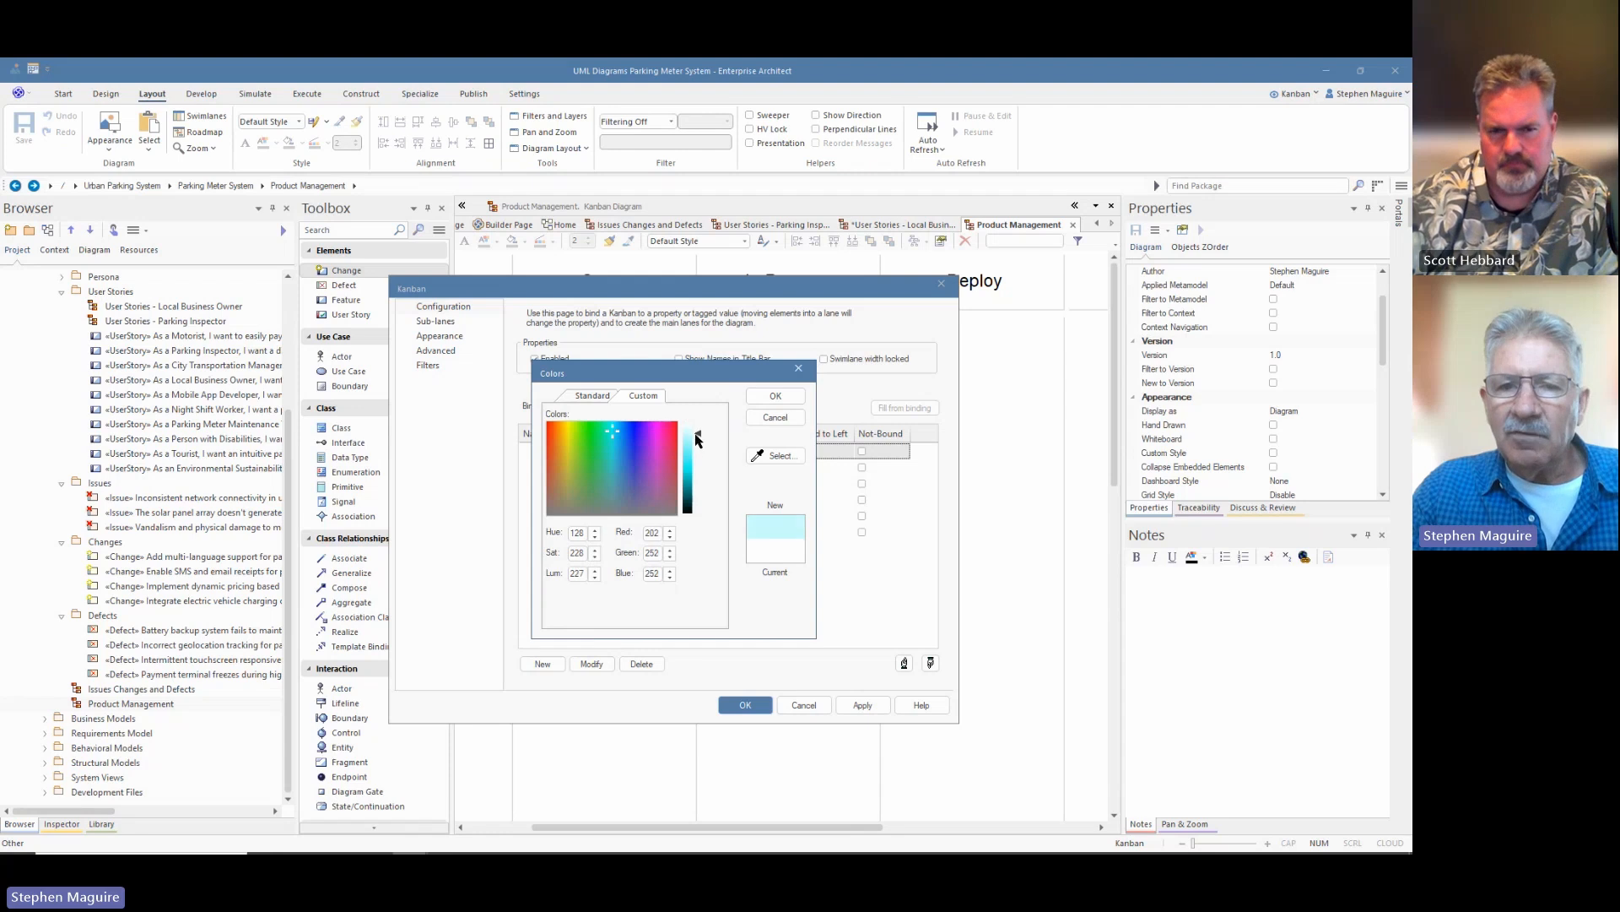
pyautogui.click(774, 399)
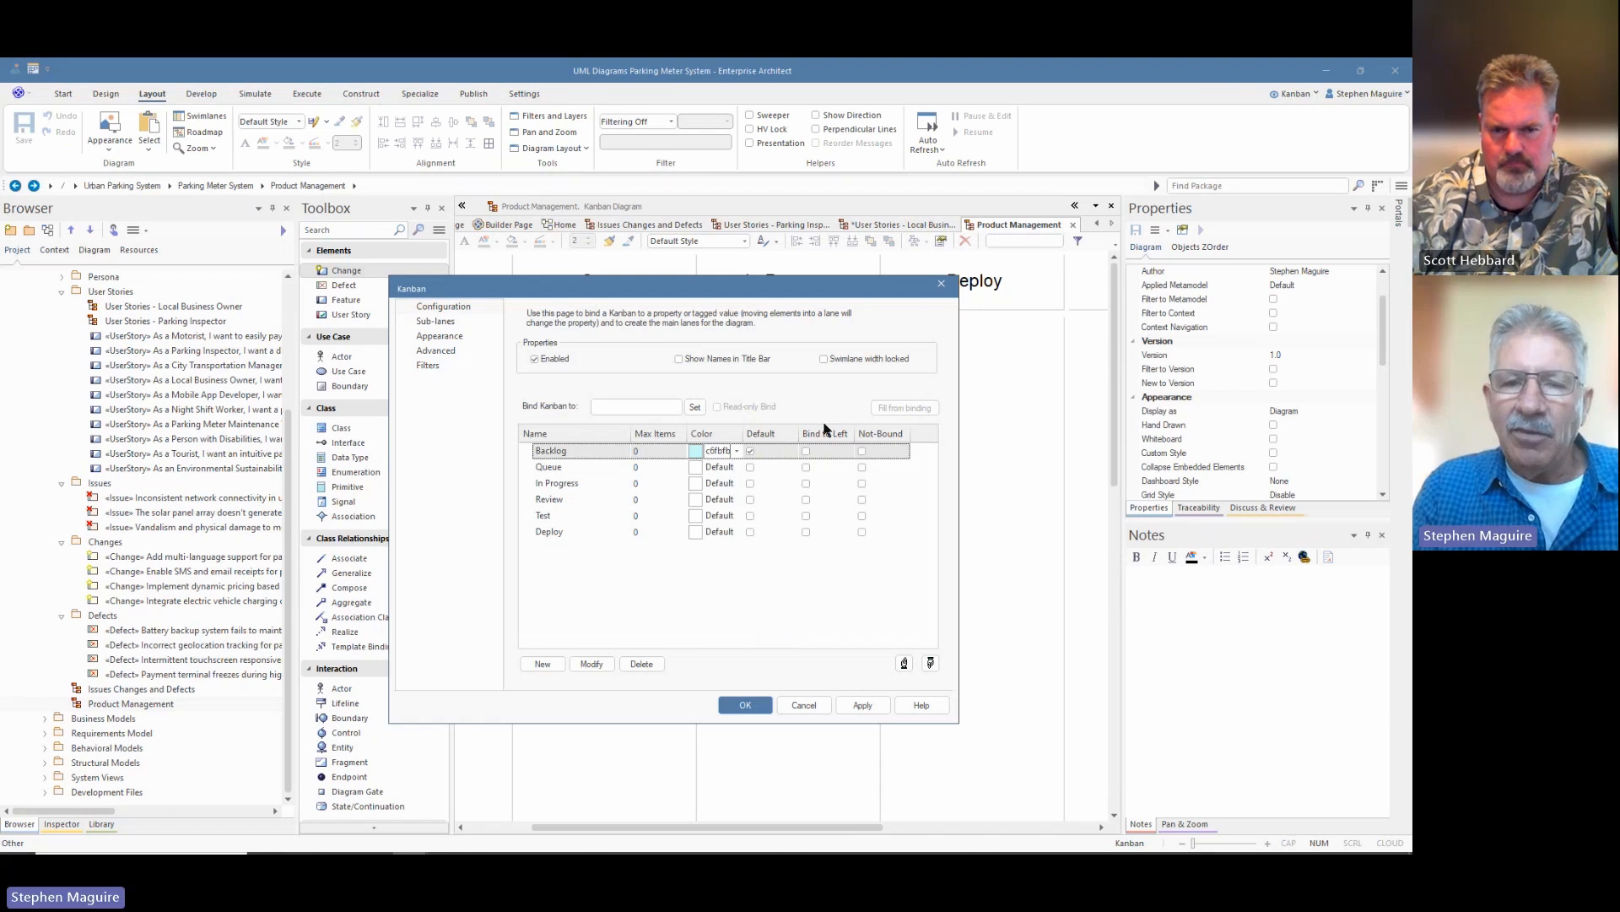
# Step: Bind the Kanban to the element's Phase property and apply the configuration to the board
pyautogui.click(699, 409)
pyautogui.moveTo(725, 448)
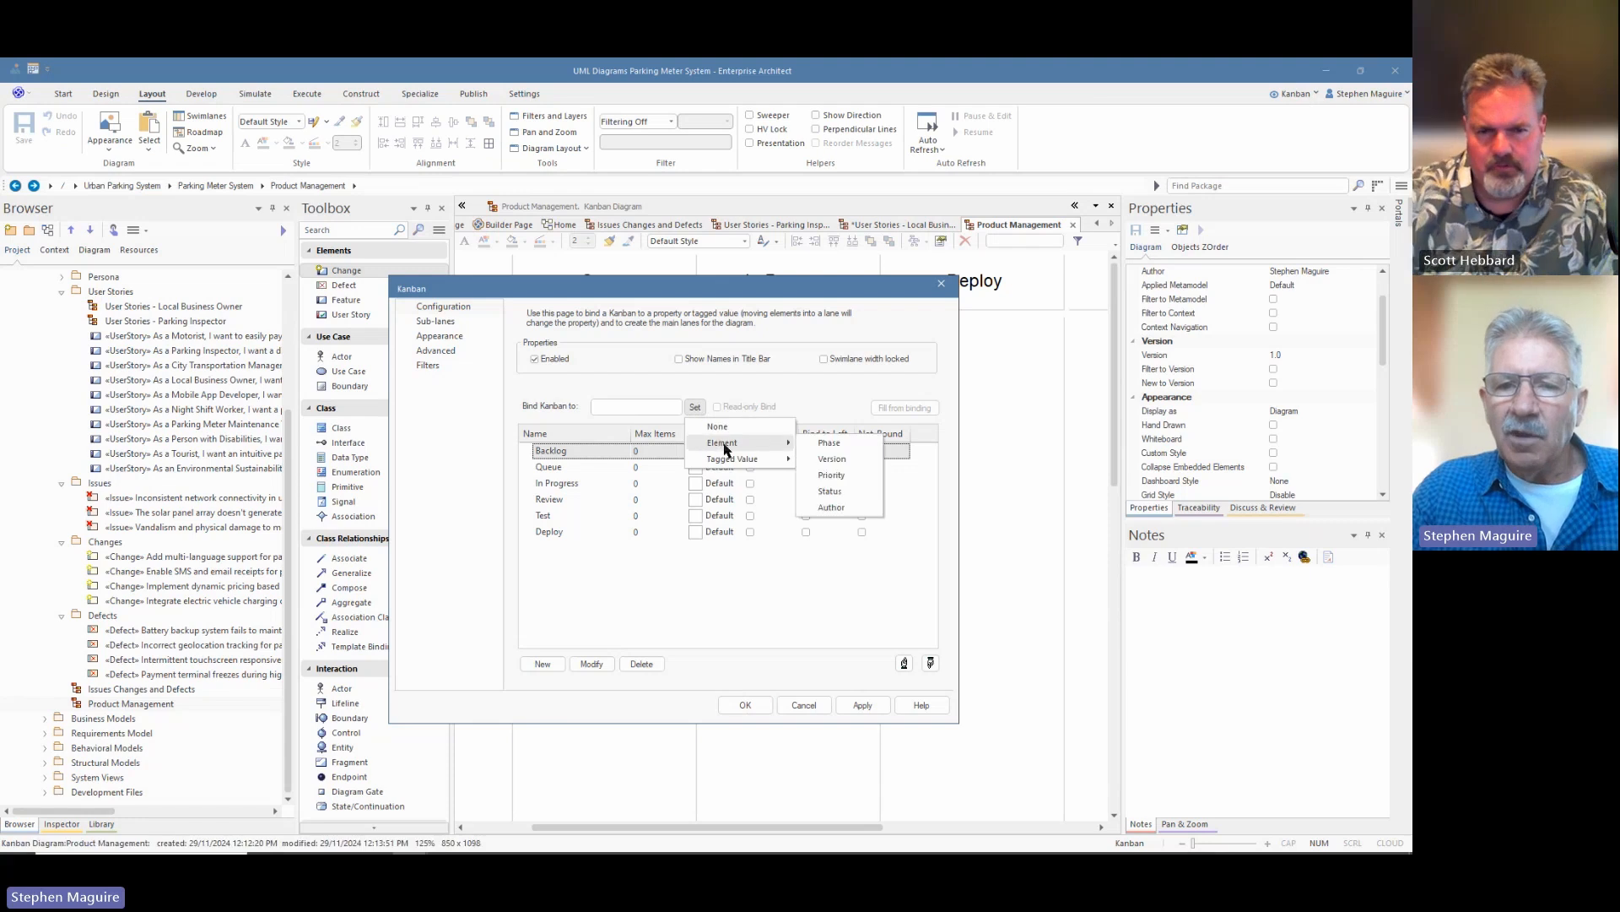
pyautogui.click(828, 443)
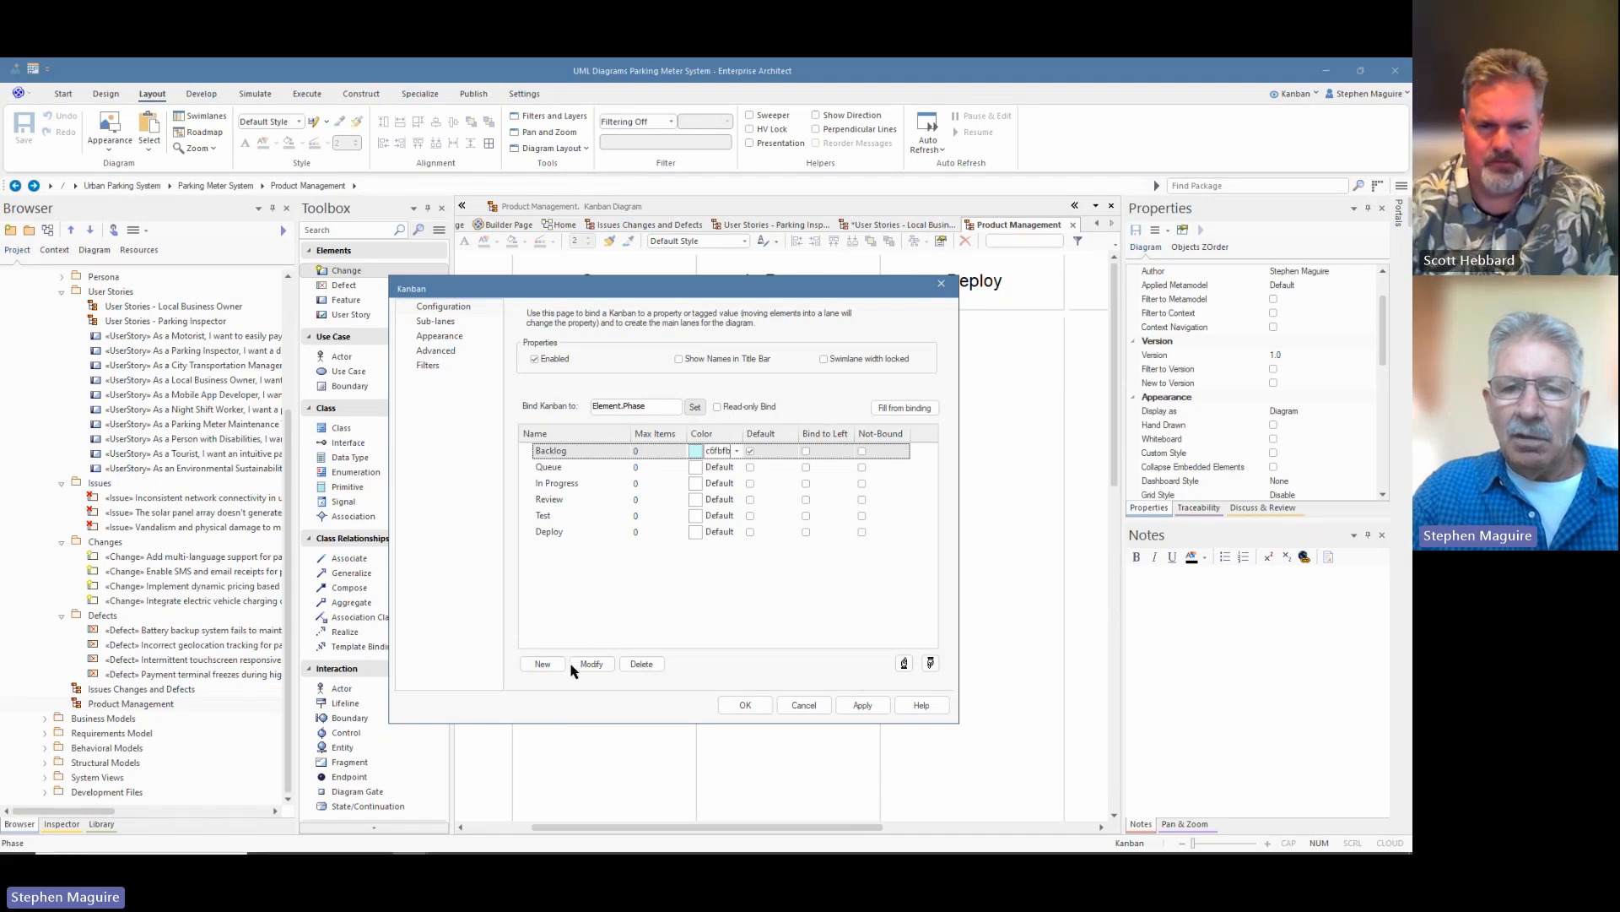
pyautogui.click(745, 705)
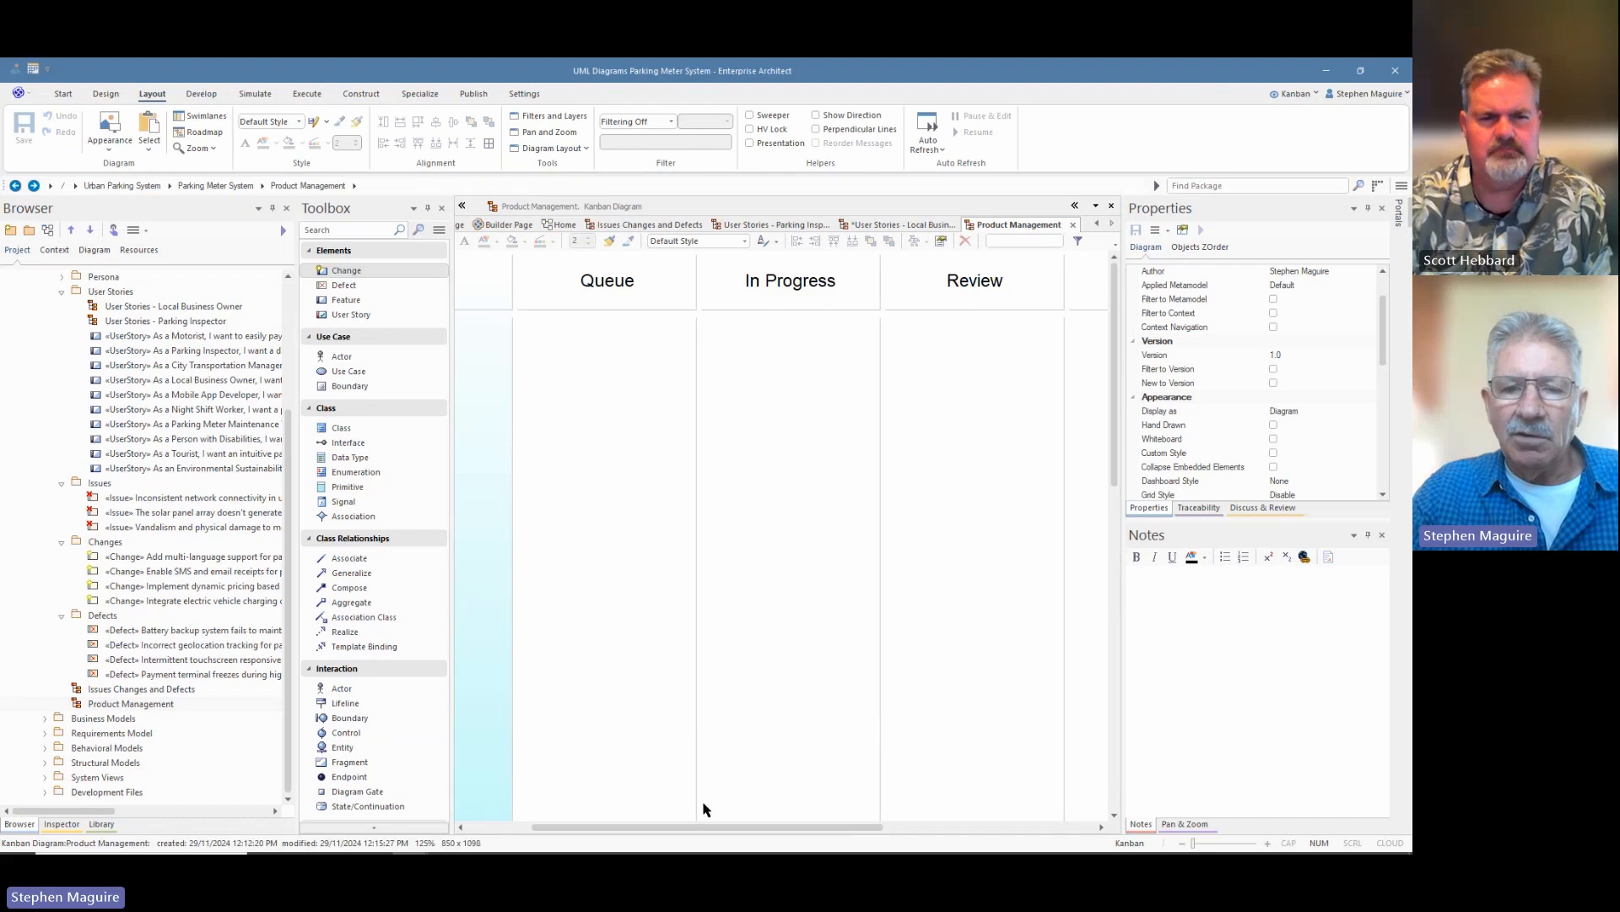
# Step: Review the Motorist user story's properties down to its Phase and place the story in the Backlog lane as a link
pyautogui.moveTo(709, 828); pyautogui.dragTo(630, 848)
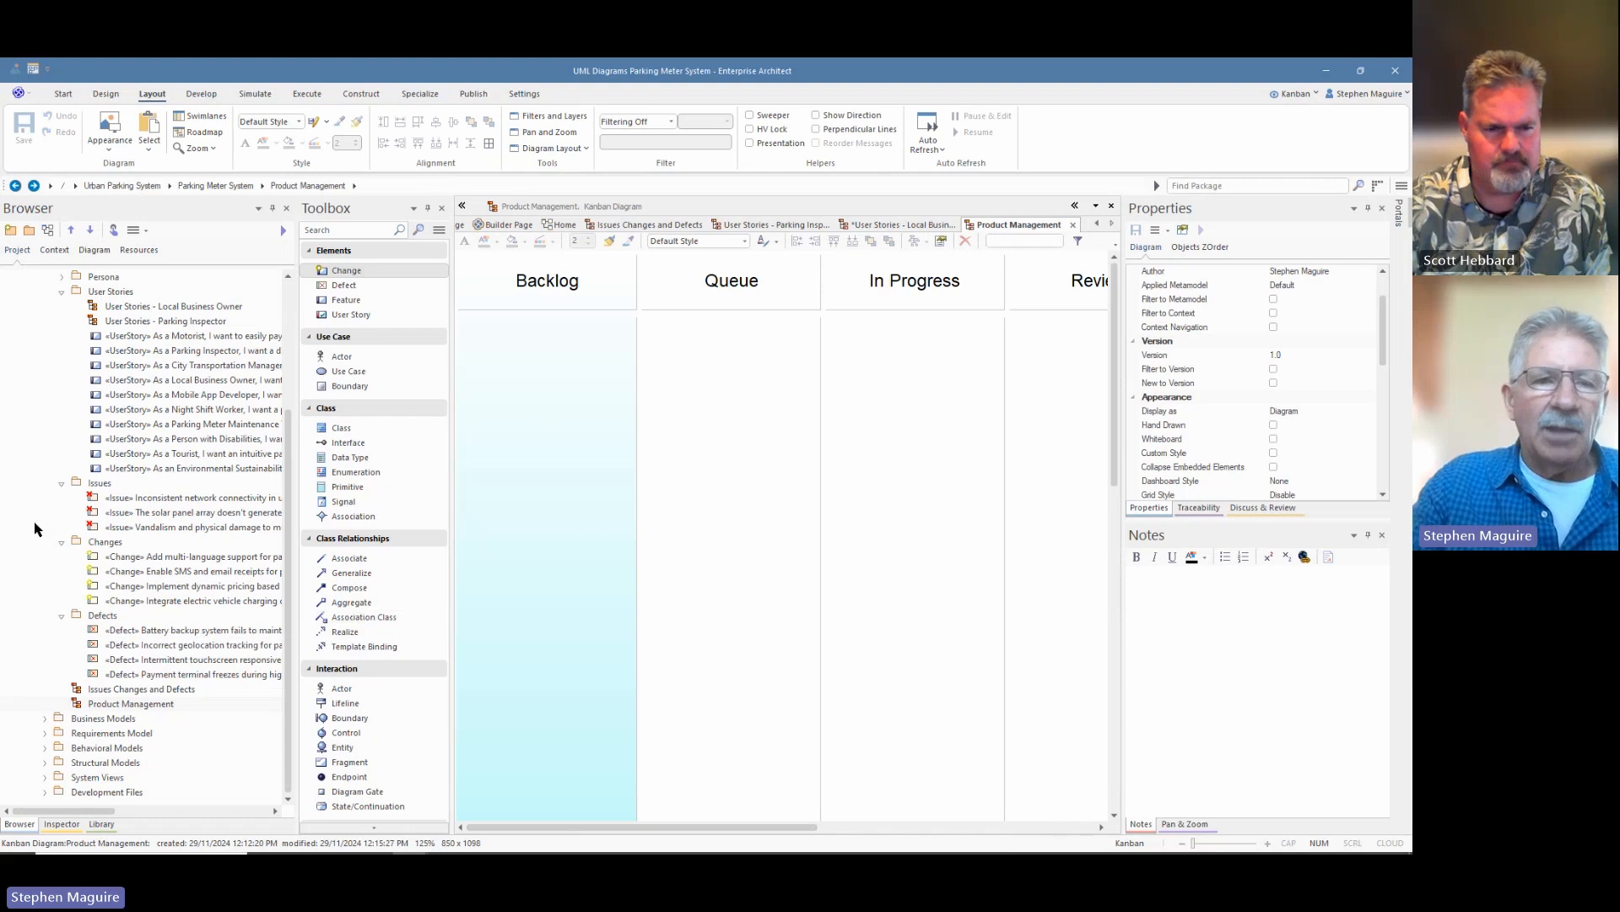
pyautogui.click(221, 340)
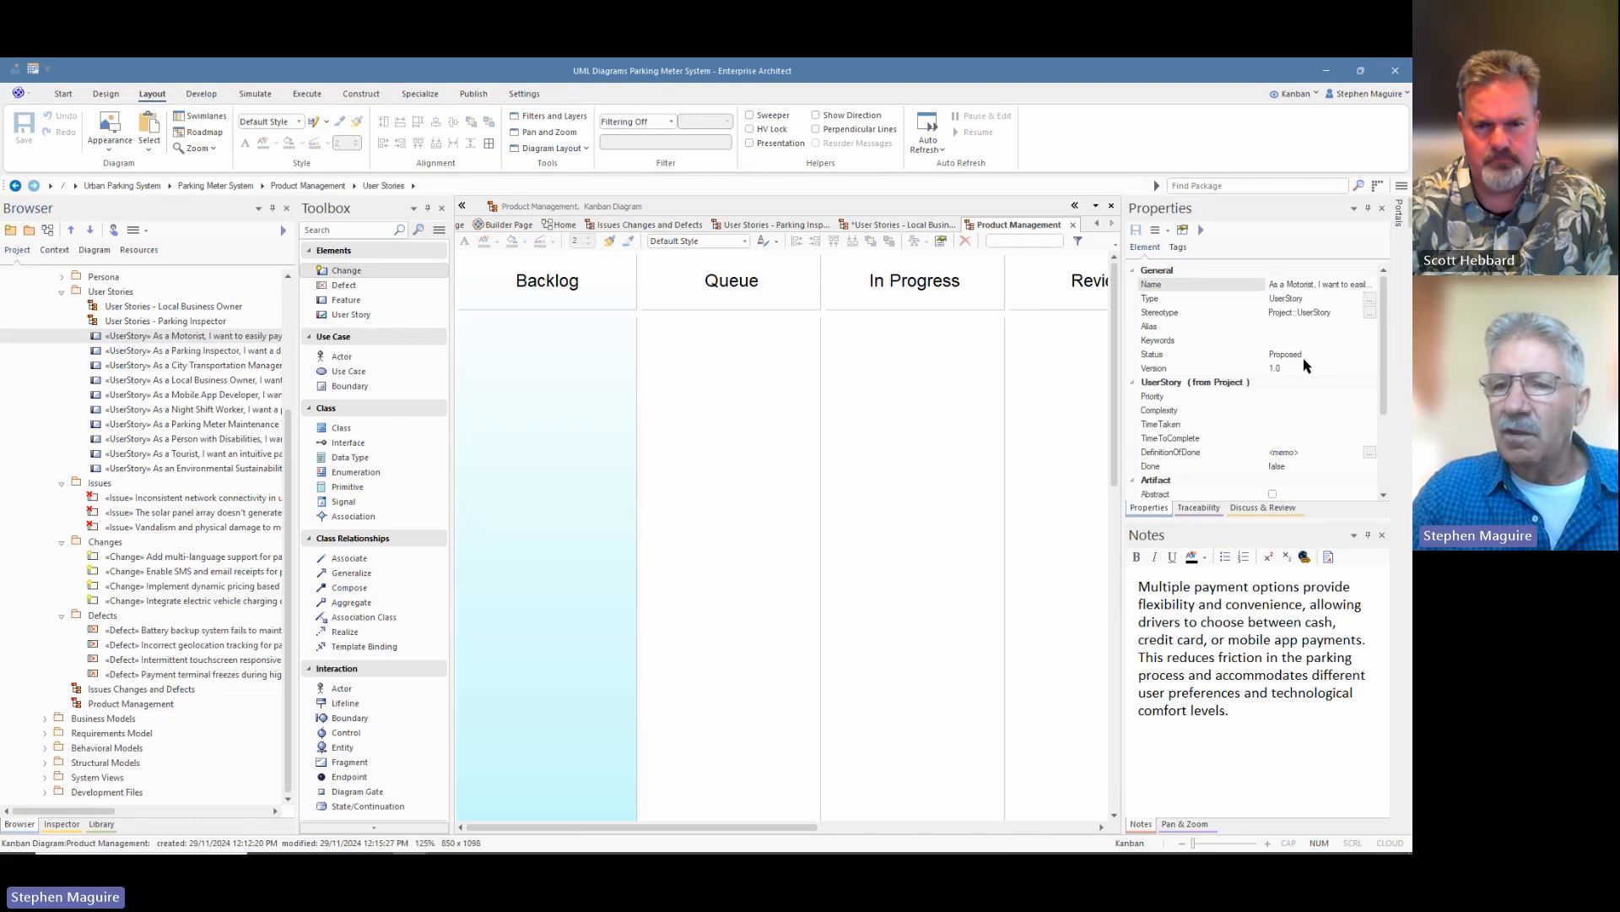
pyautogui.scroll(-1, 1286, 398)
pyautogui.scroll(-3, 1285, 395)
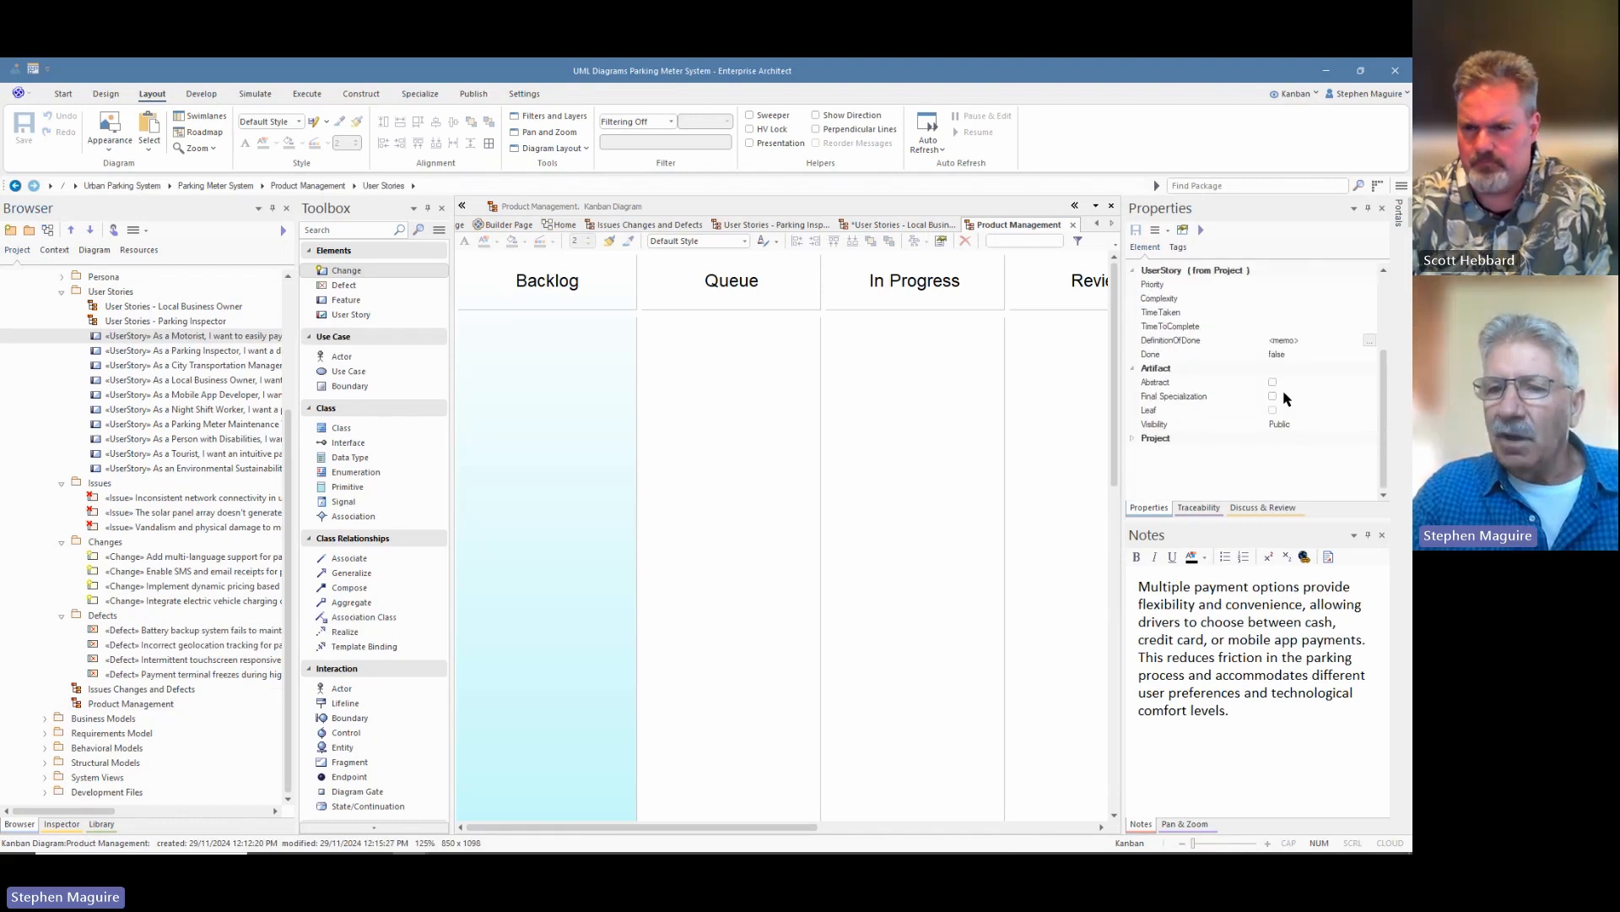
pyautogui.scroll(-1, 1139, 446)
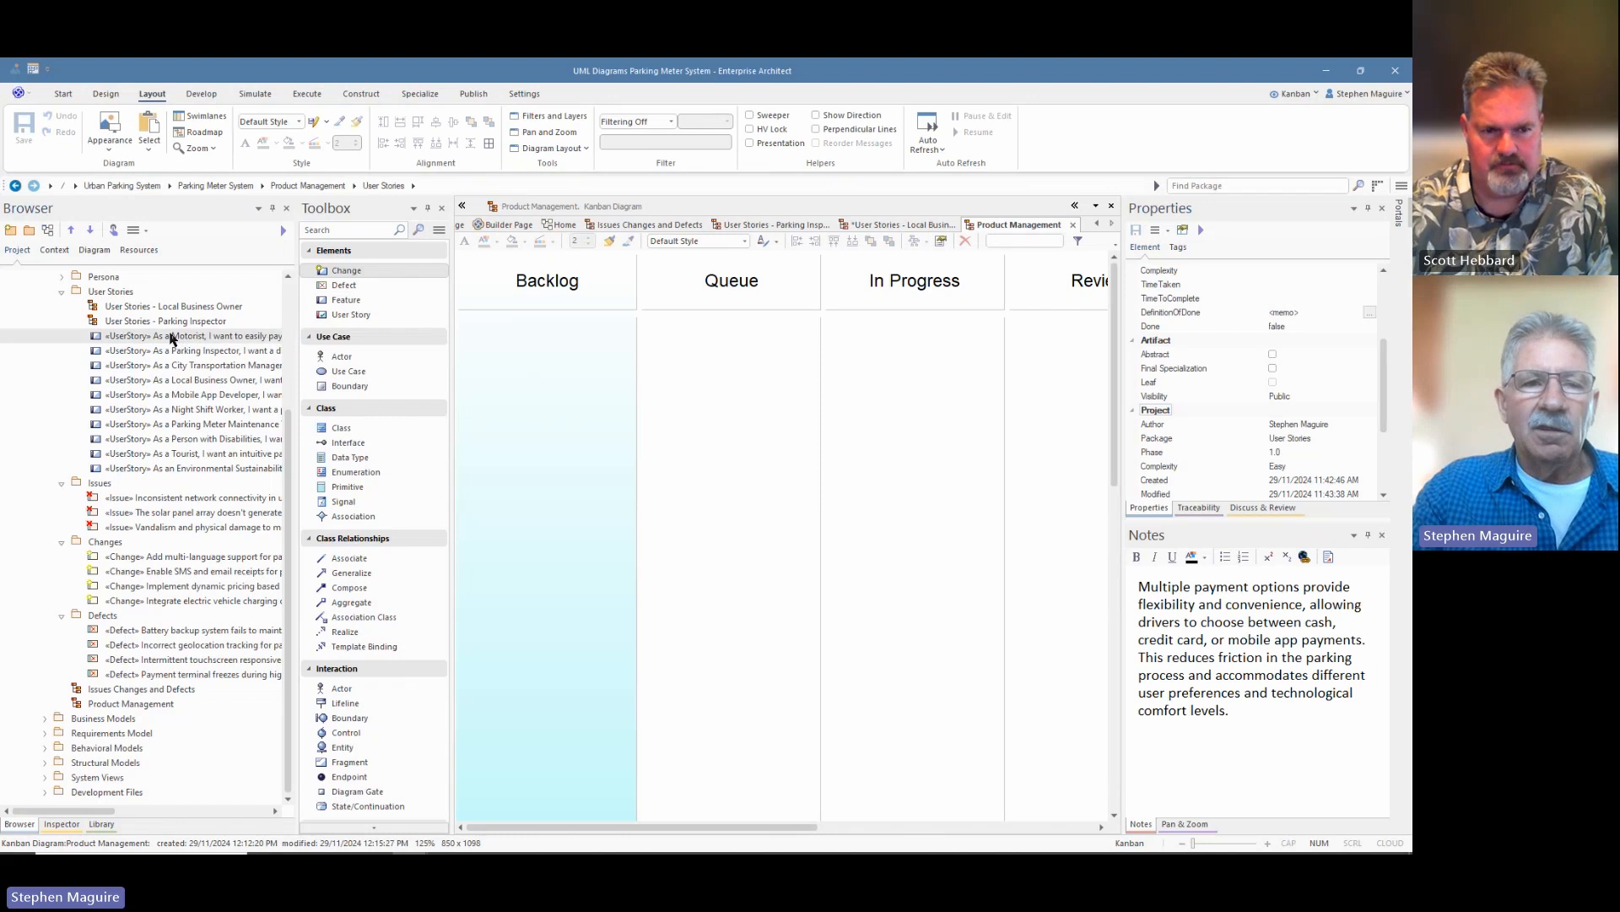
pyautogui.moveTo(169, 339); pyautogui.dragTo(531, 369)
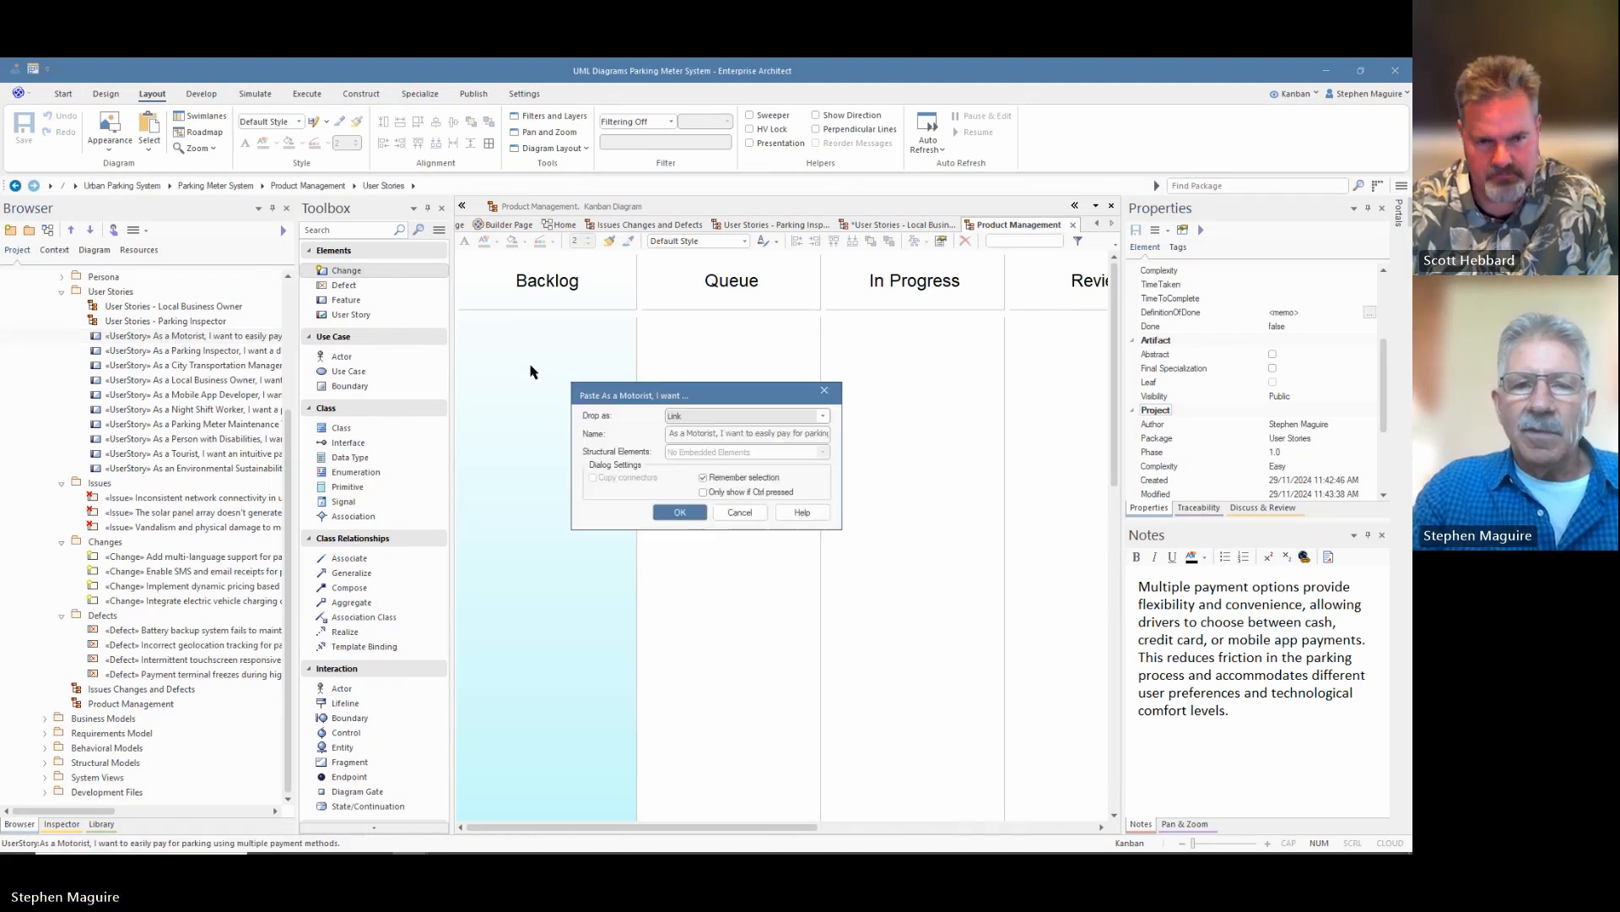
pyautogui.click(694, 516)
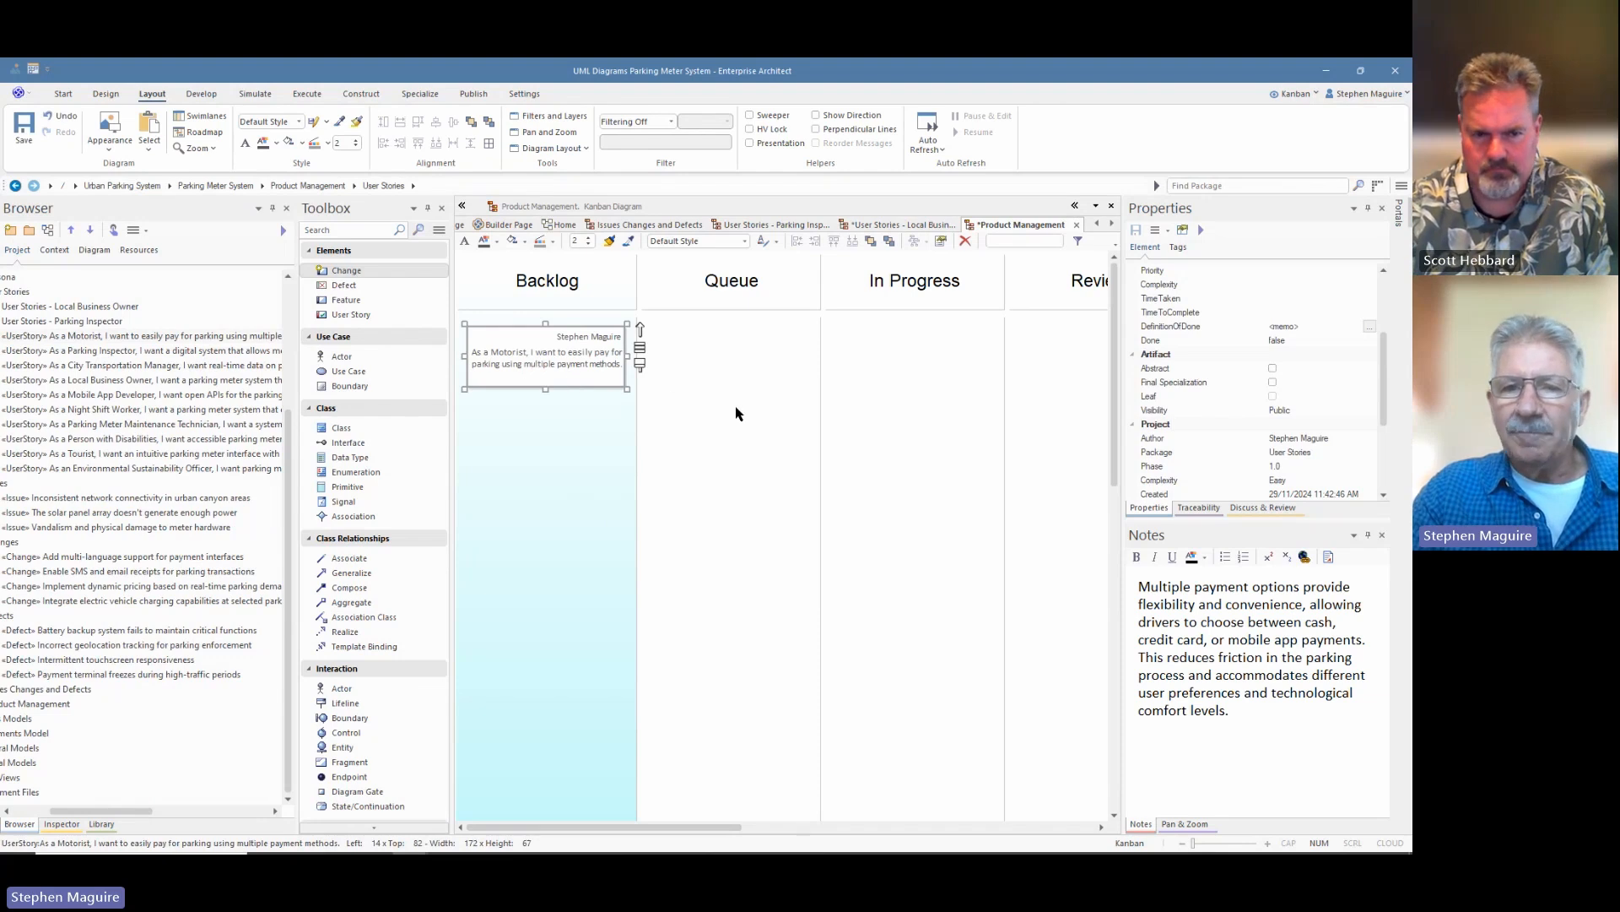
# Step: Move the Motorist user story card from Backlog to the Queue lane and check its Phase property
pyautogui.scroll(-2, 1275, 390)
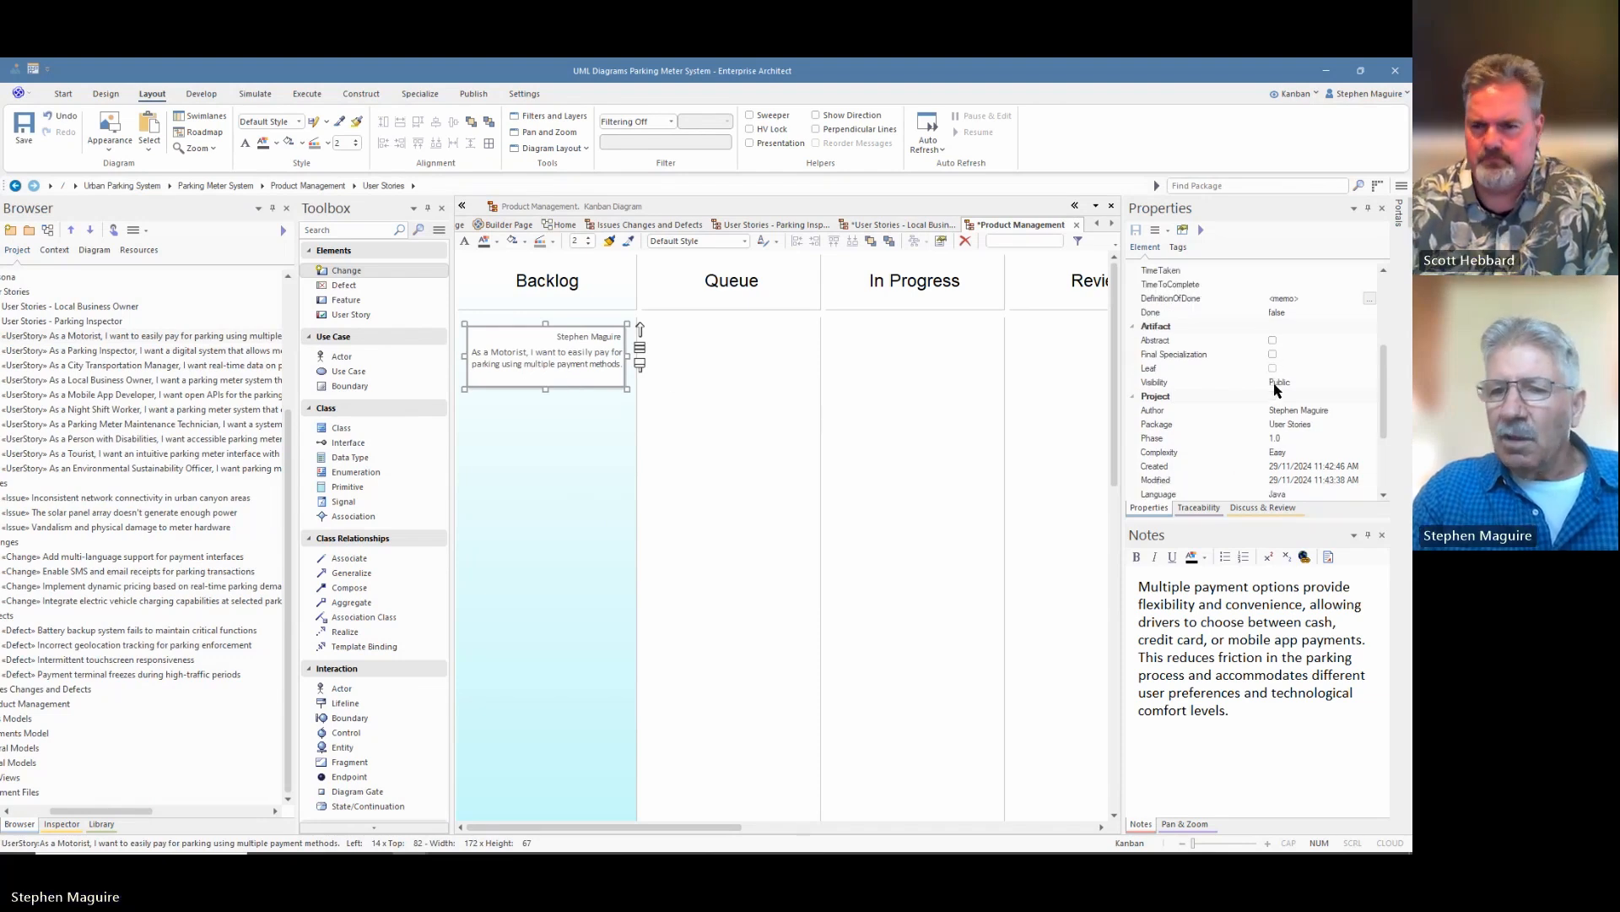
pyautogui.click(692, 367)
pyautogui.click(604, 369)
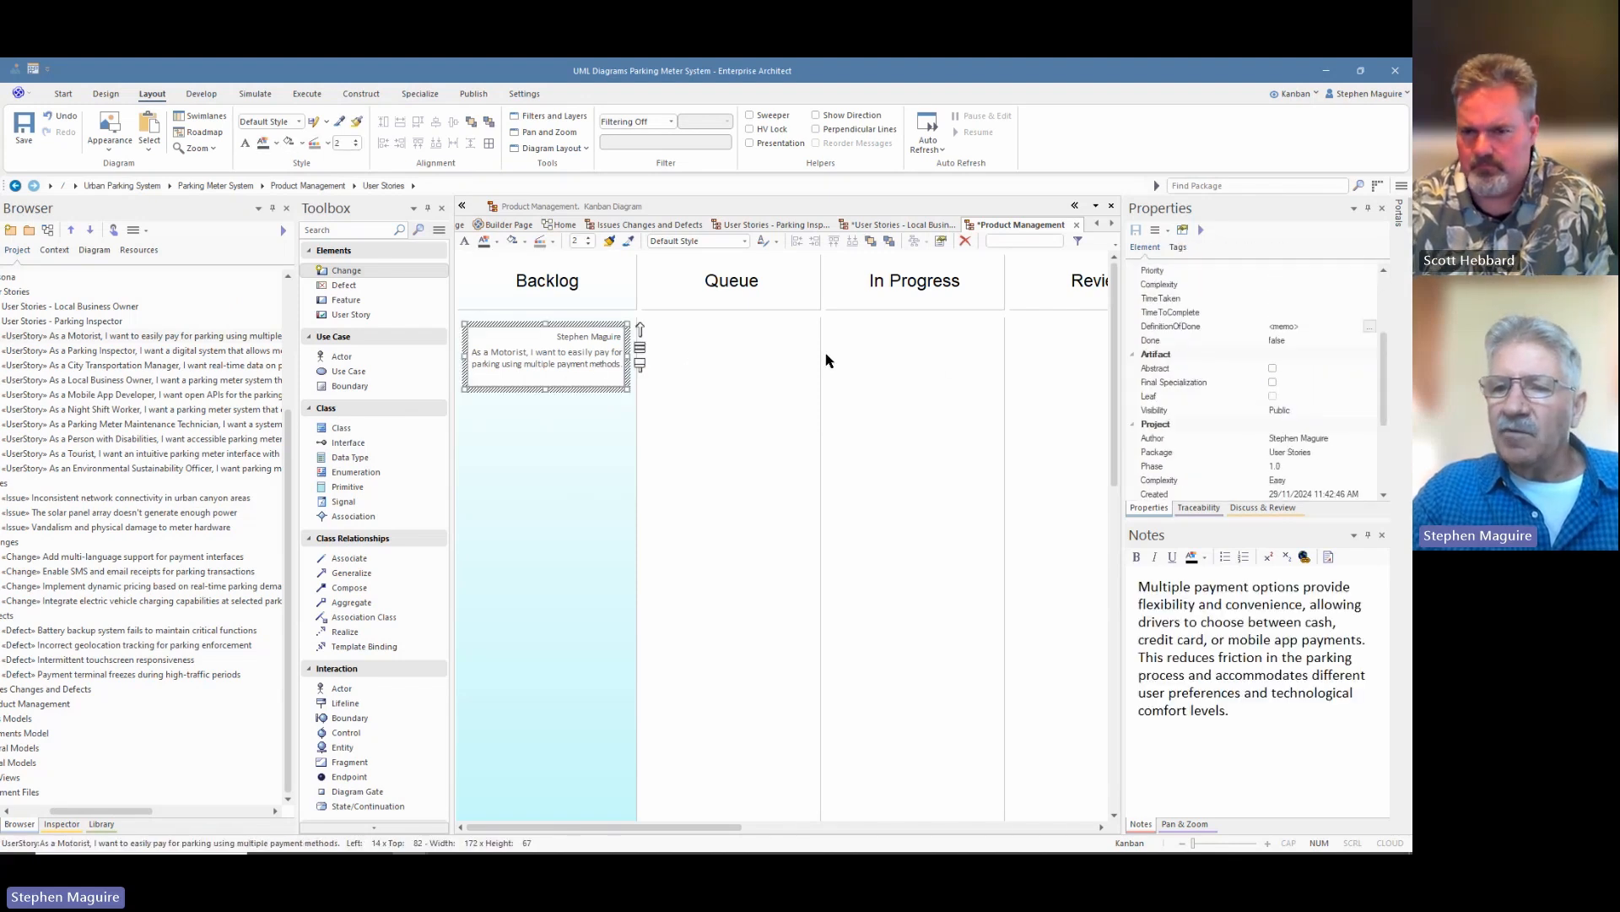
pyautogui.moveTo(561, 359); pyautogui.dragTo(737, 360)
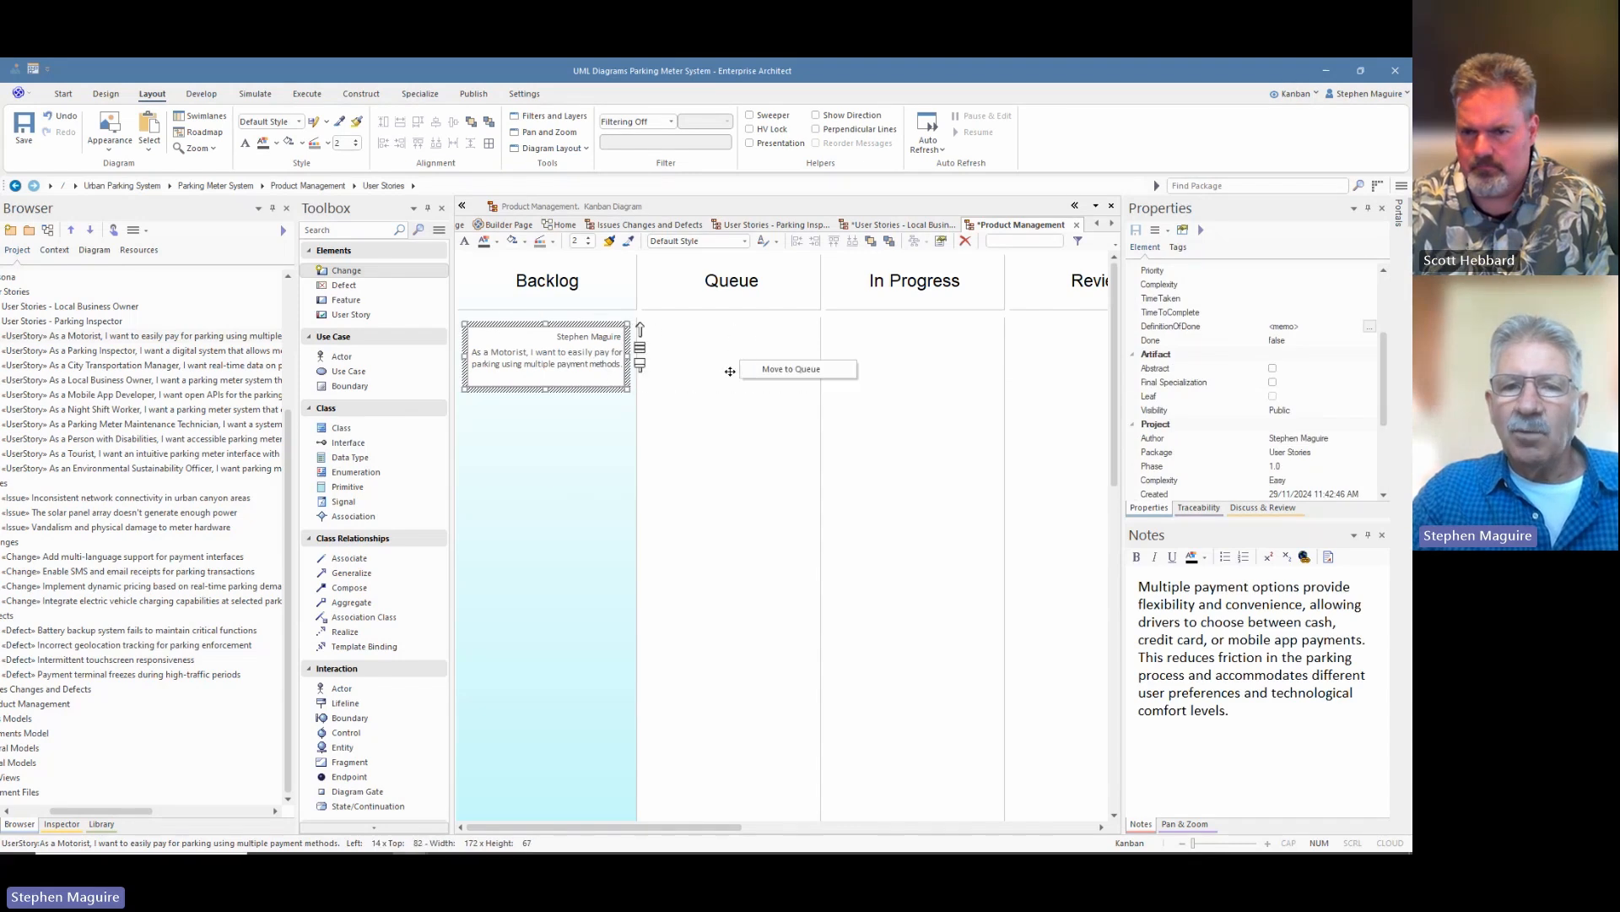
pyautogui.click(774, 371)
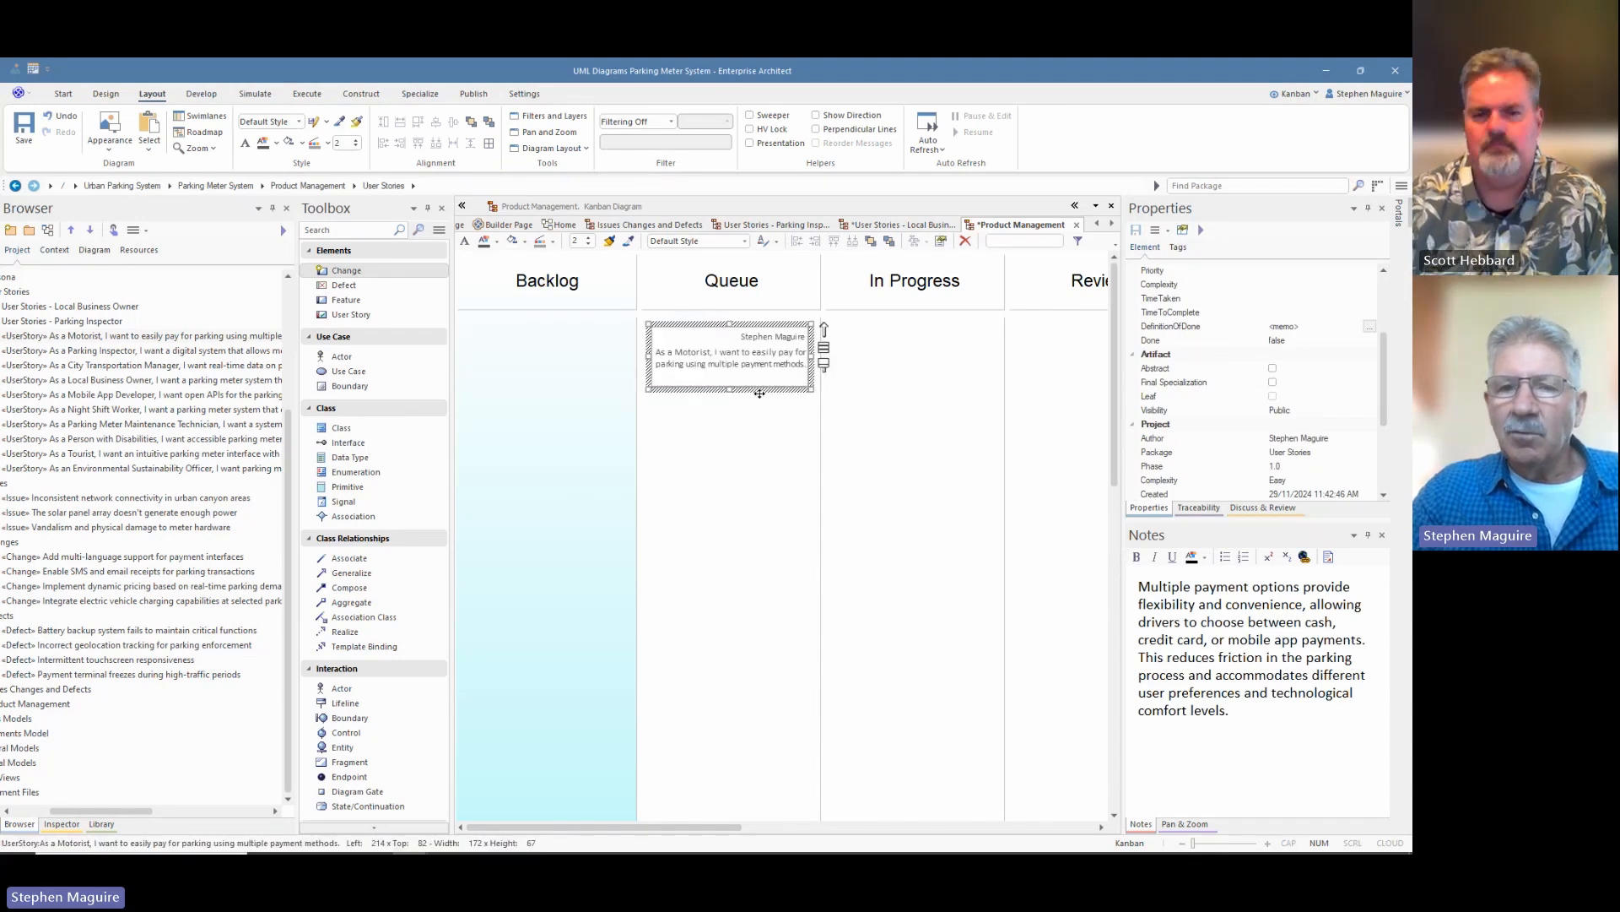
pyautogui.click(736, 378)
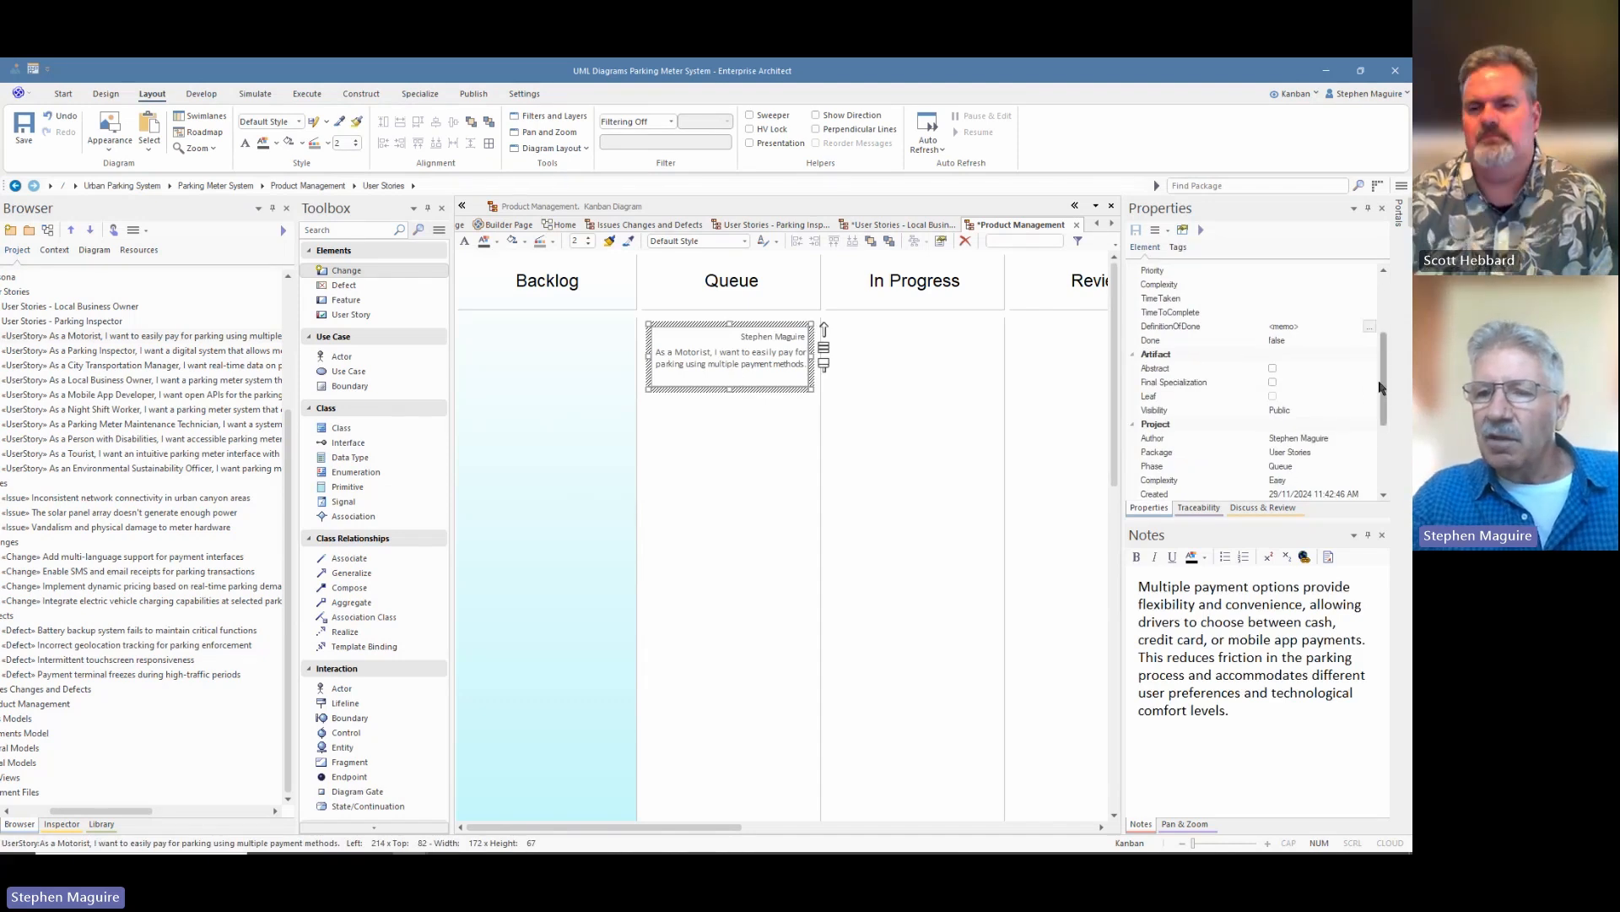
pyautogui.scroll(-2, 1386, 397)
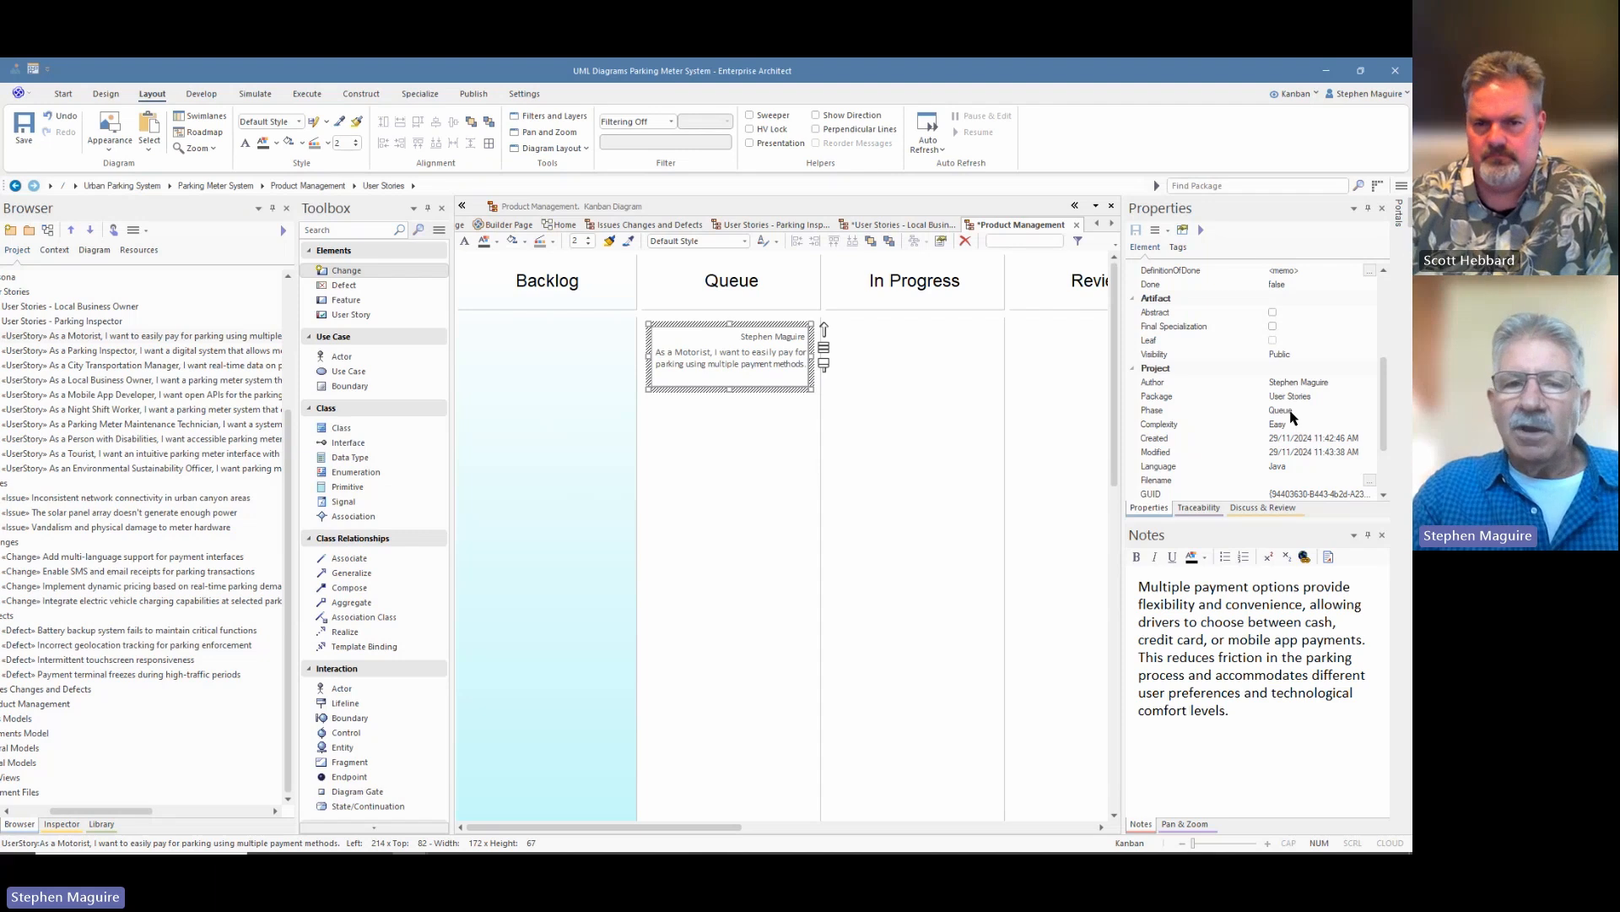
# Step: Save the pending diagram changes and turn on the Kanban drawing style for the board's cards
pyautogui.rightClick(704, 448)
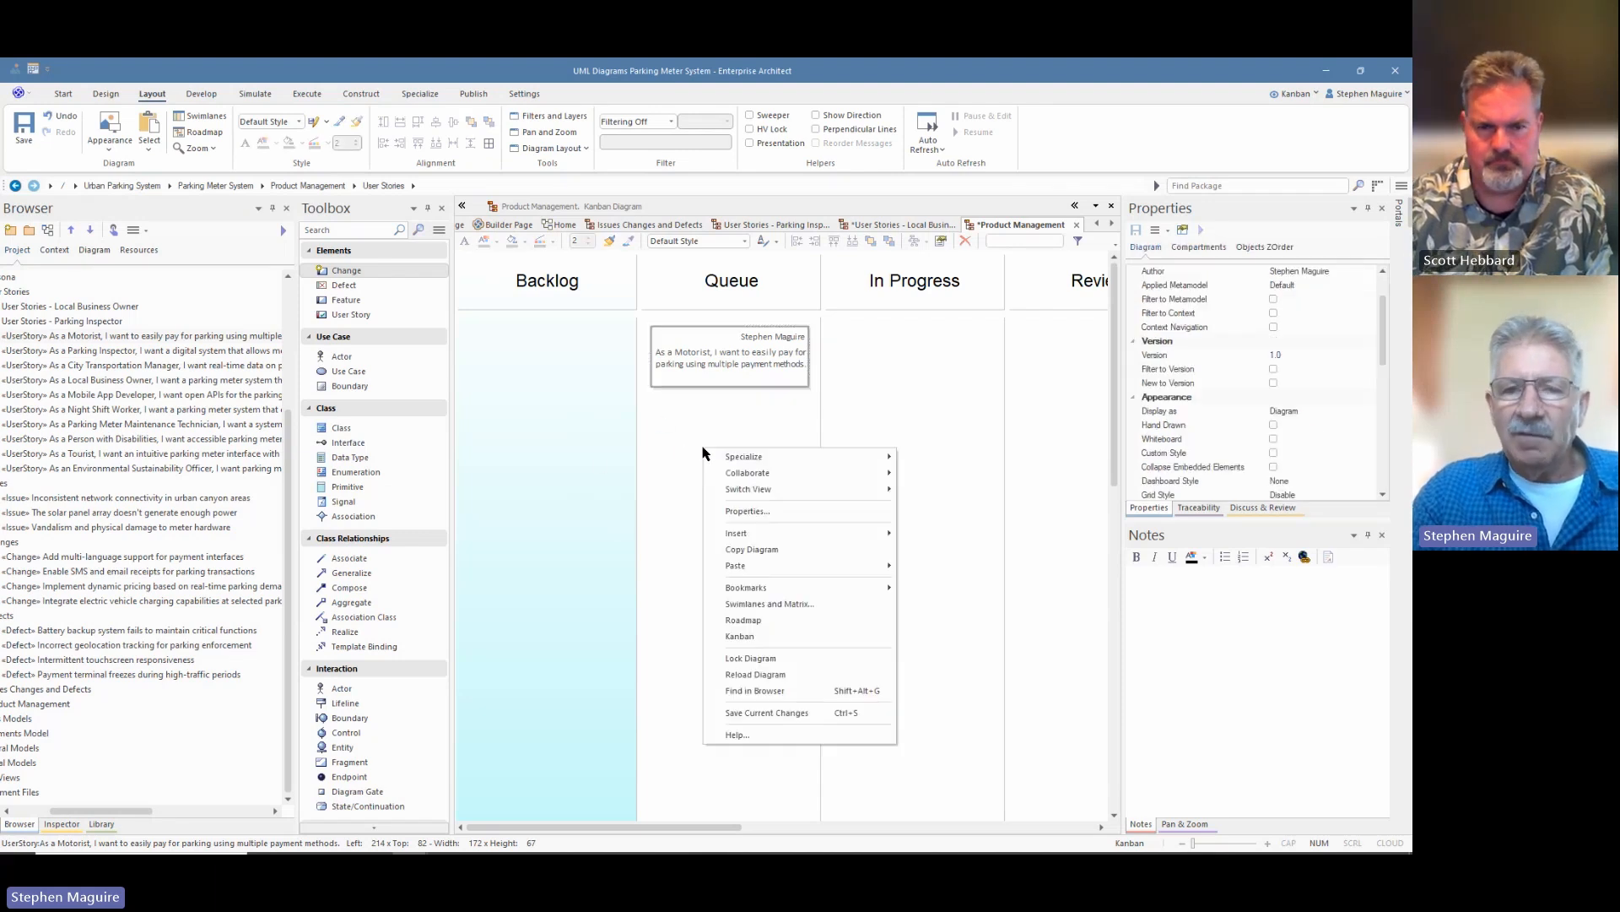
pyautogui.click(748, 636)
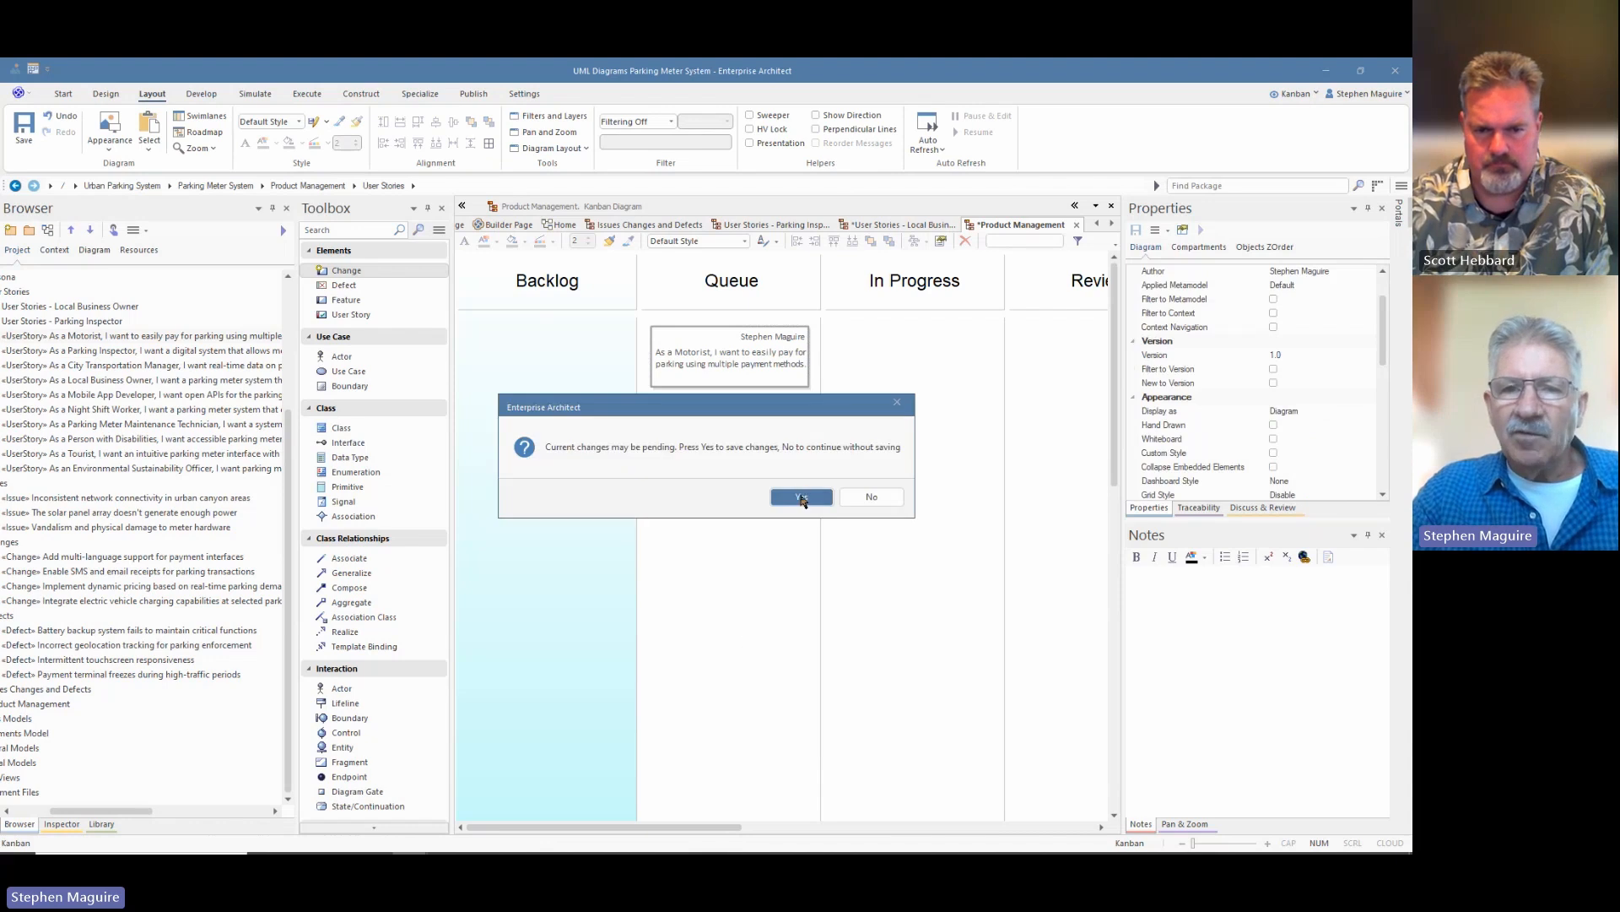
pyautogui.click(802, 497)
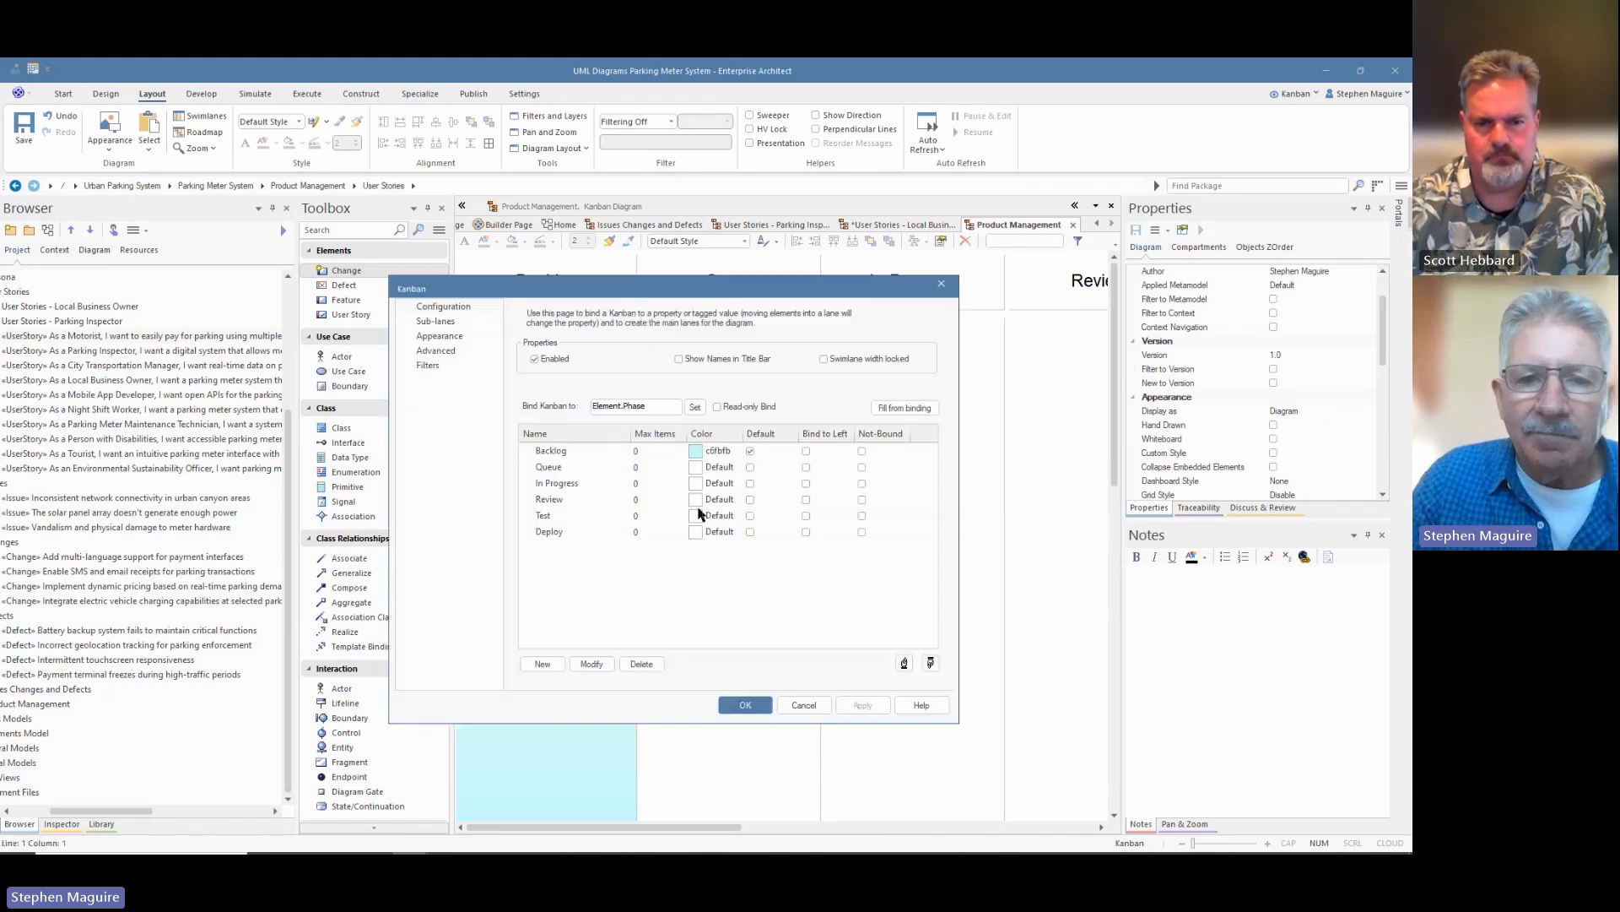
pyautogui.click(450, 338)
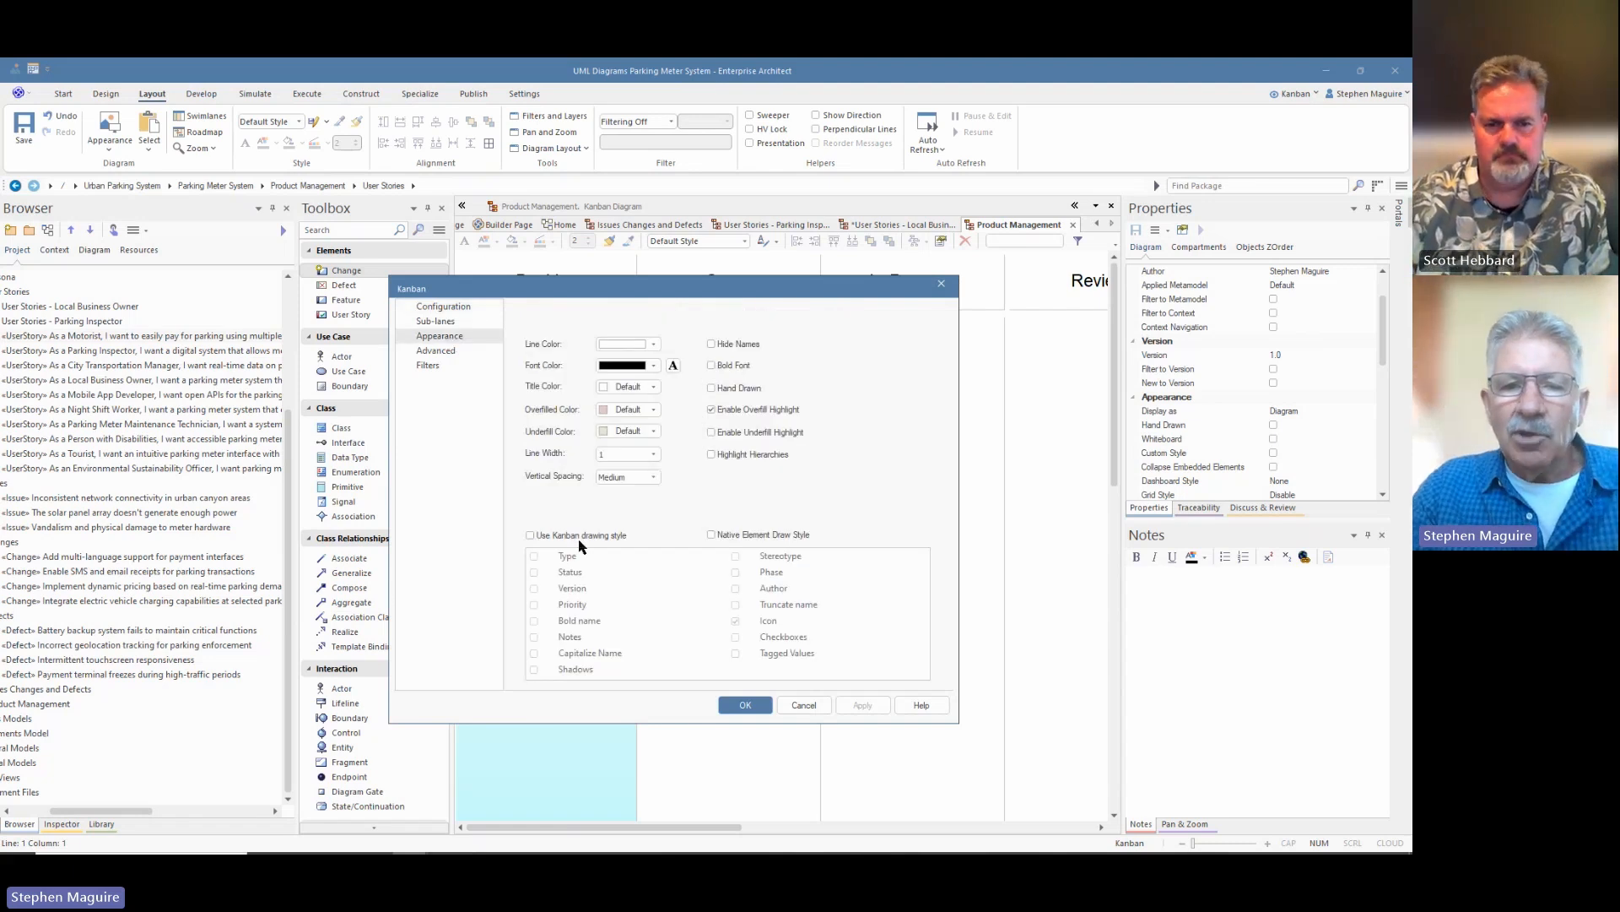
pyautogui.click(530, 535)
pyautogui.moveTo(594, 293); pyautogui.dragTo(785, 440)
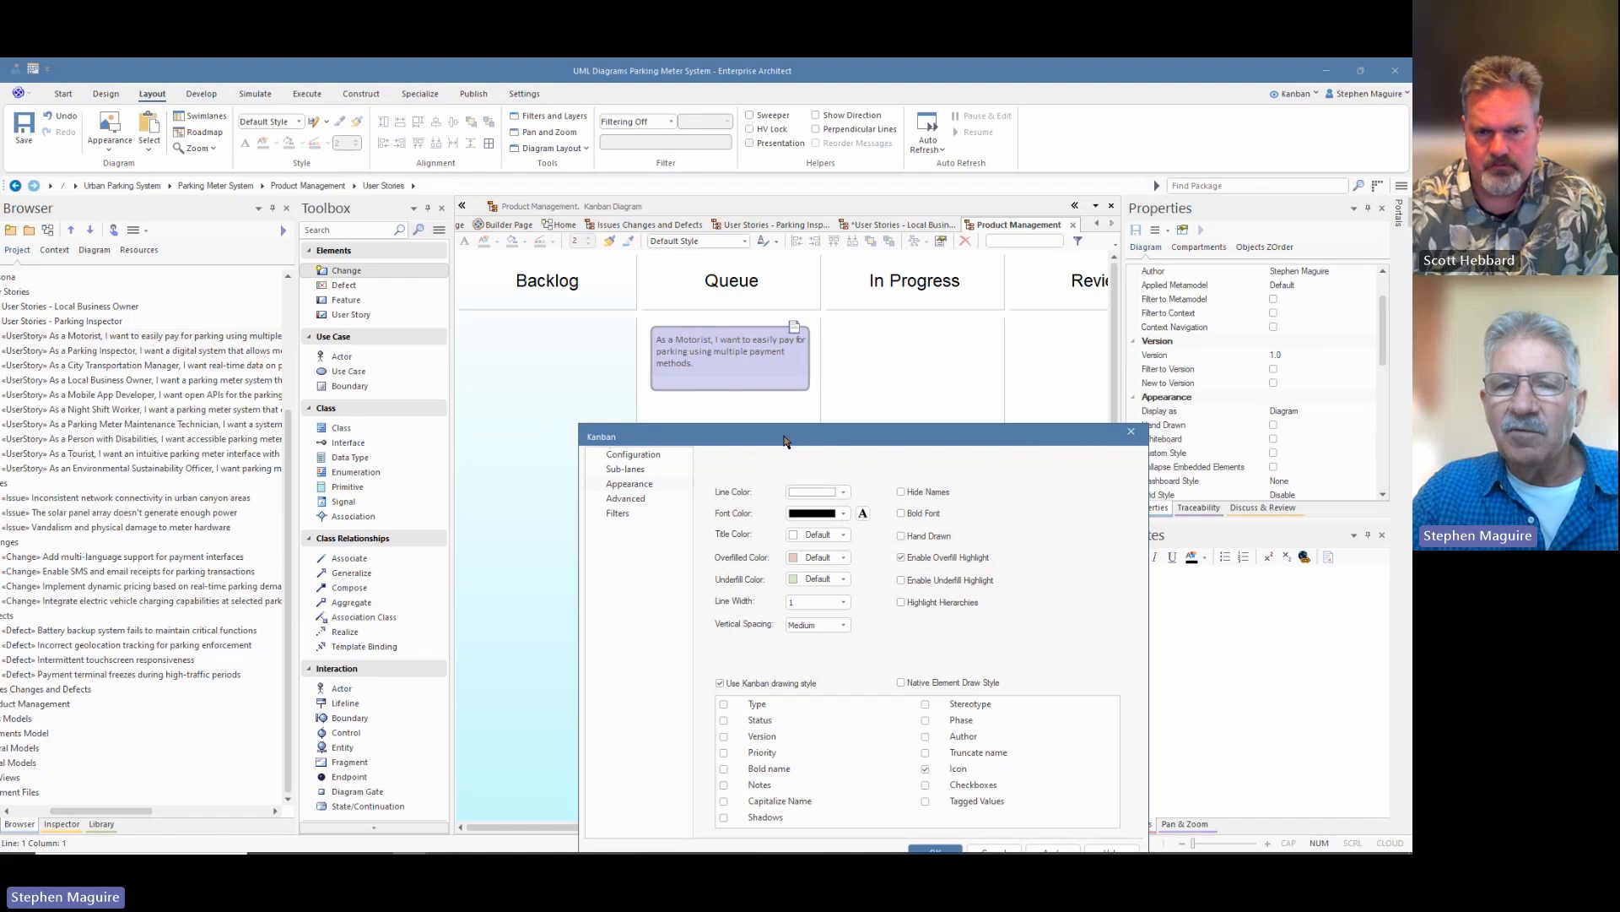
pyautogui.moveTo(784, 439); pyautogui.dragTo(762, 245)
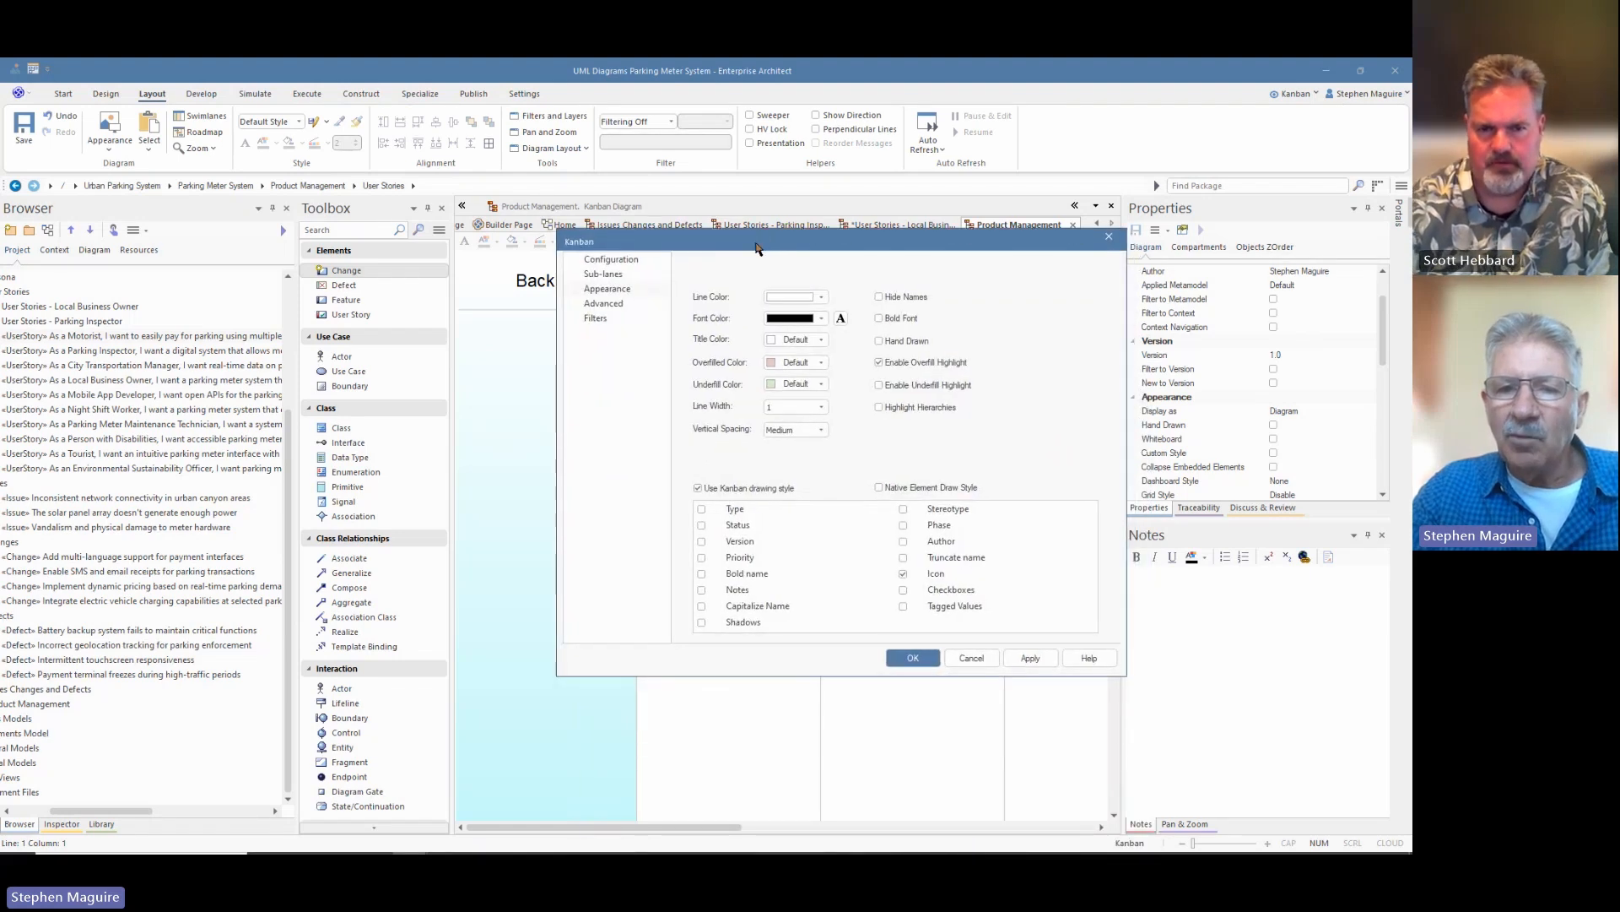
# Step: Display Status, Author and Stereotype on the Kanban cards and apply the appearance settings
pyautogui.click(700, 526)
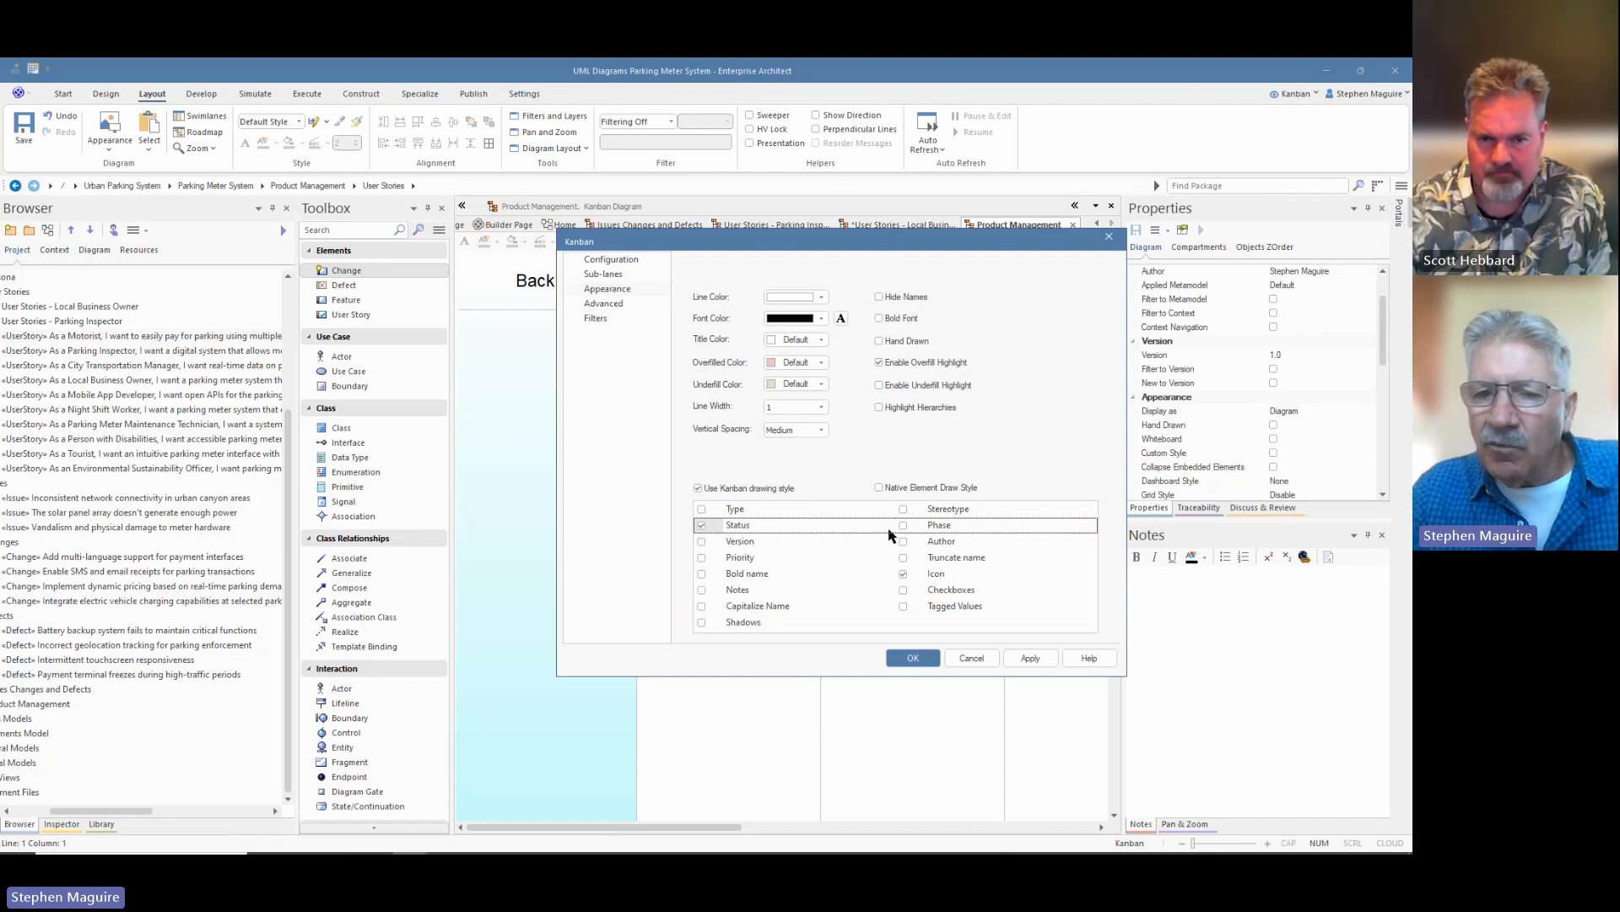
pyautogui.click(903, 542)
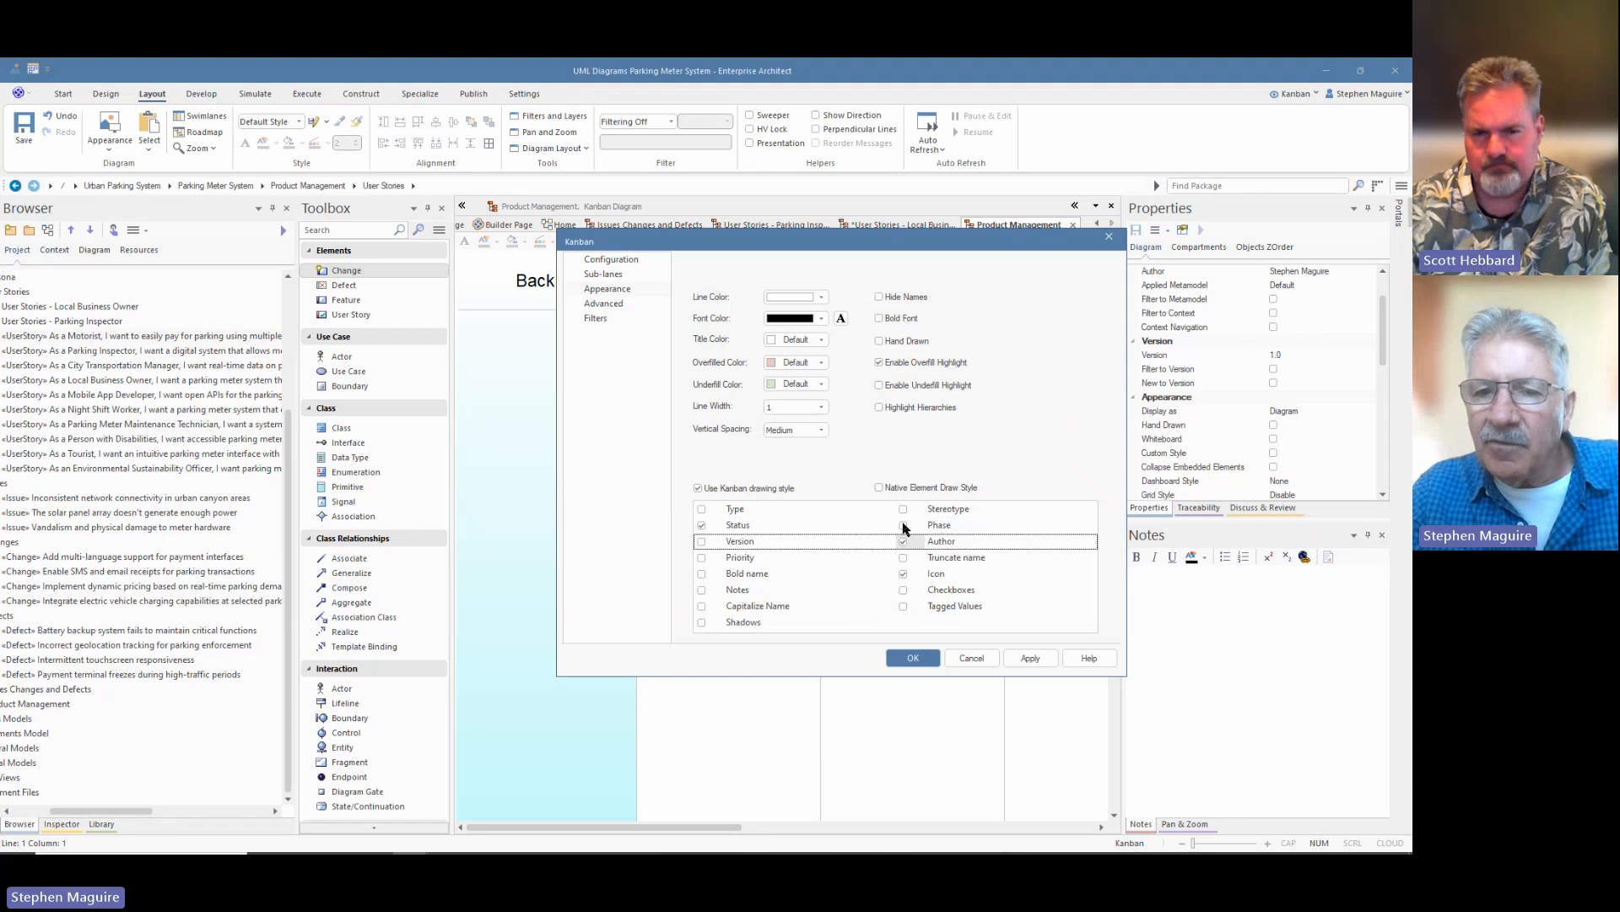
pyautogui.click(903, 509)
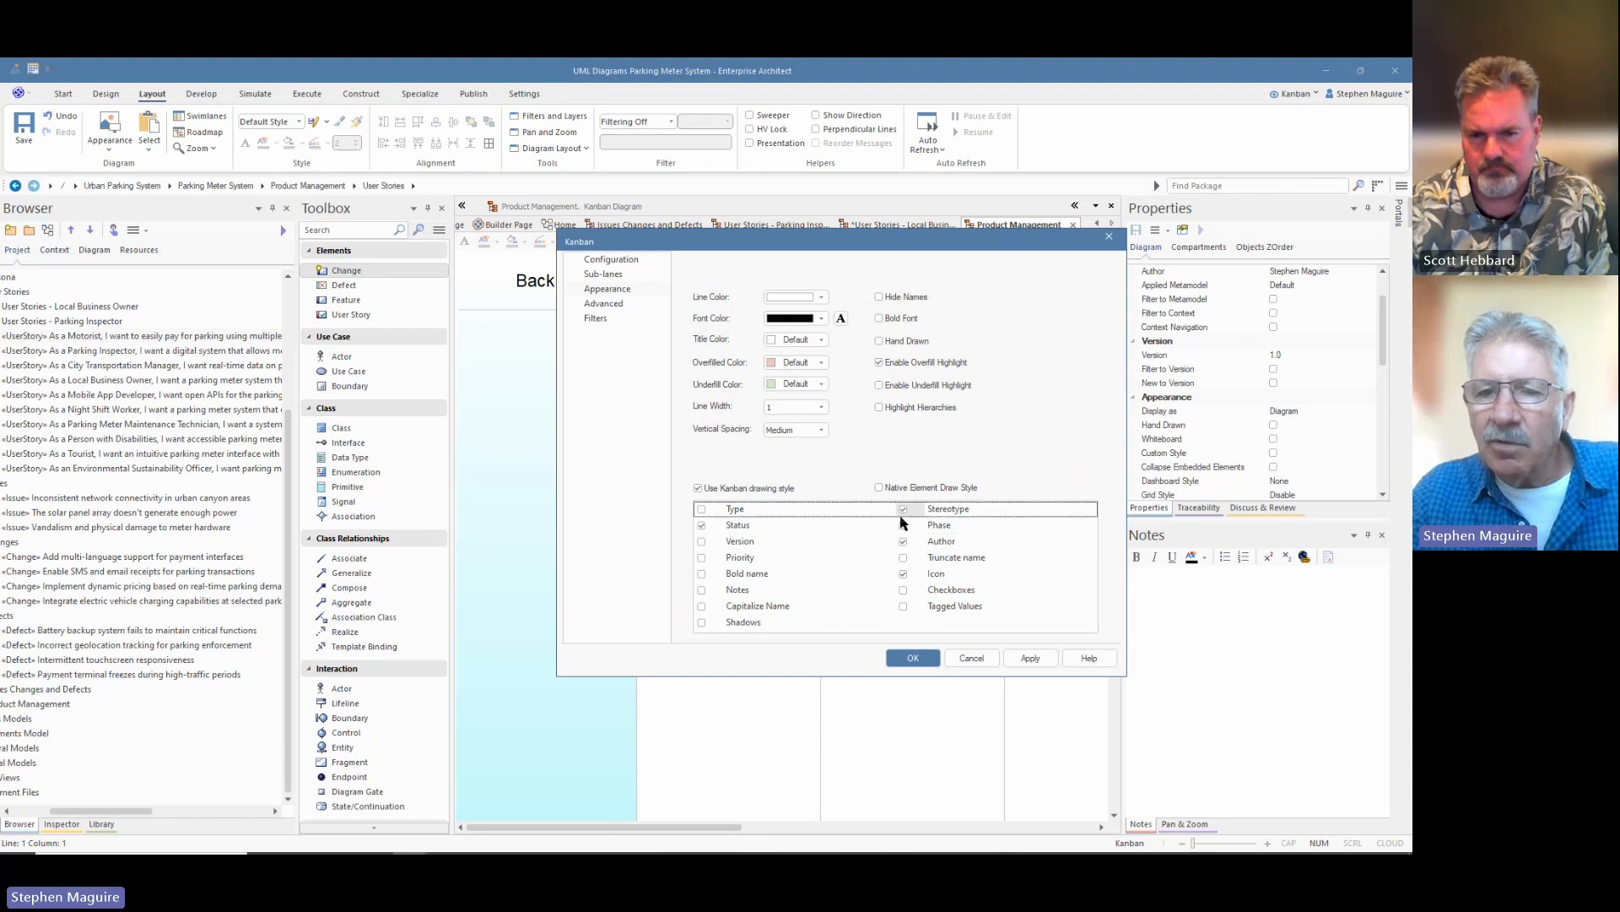
pyautogui.click(912, 658)
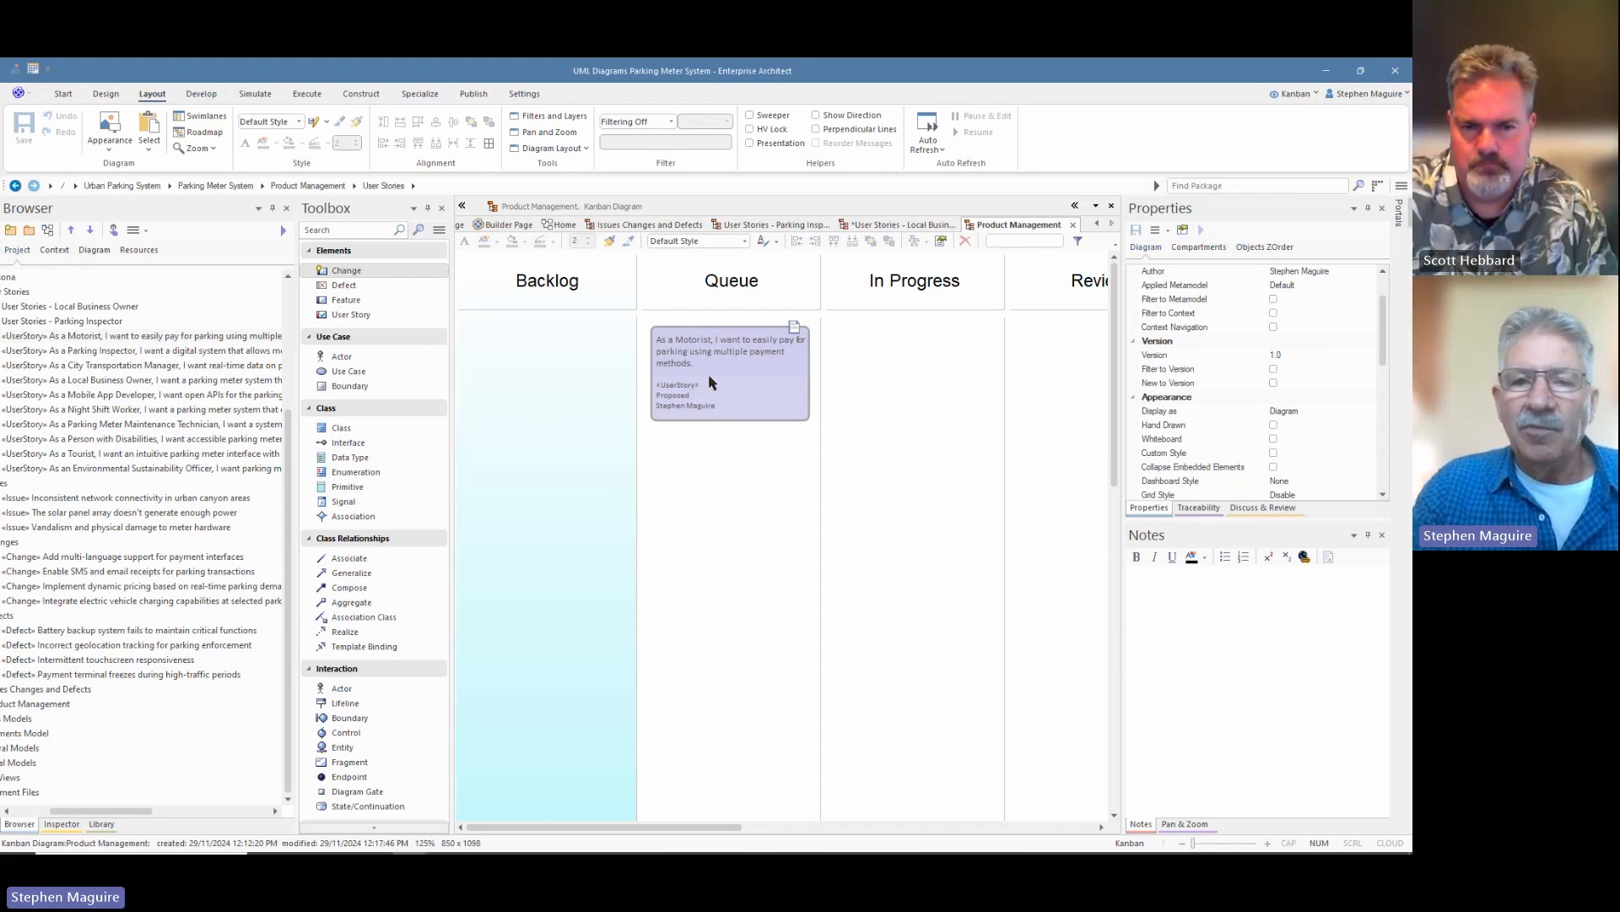
# Step: Return the Motorist card to the Backlog lane, add the Parking Inspector user story beneath it, and save the diagram
pyautogui.moveTo(710, 377); pyautogui.dragTo(540, 372)
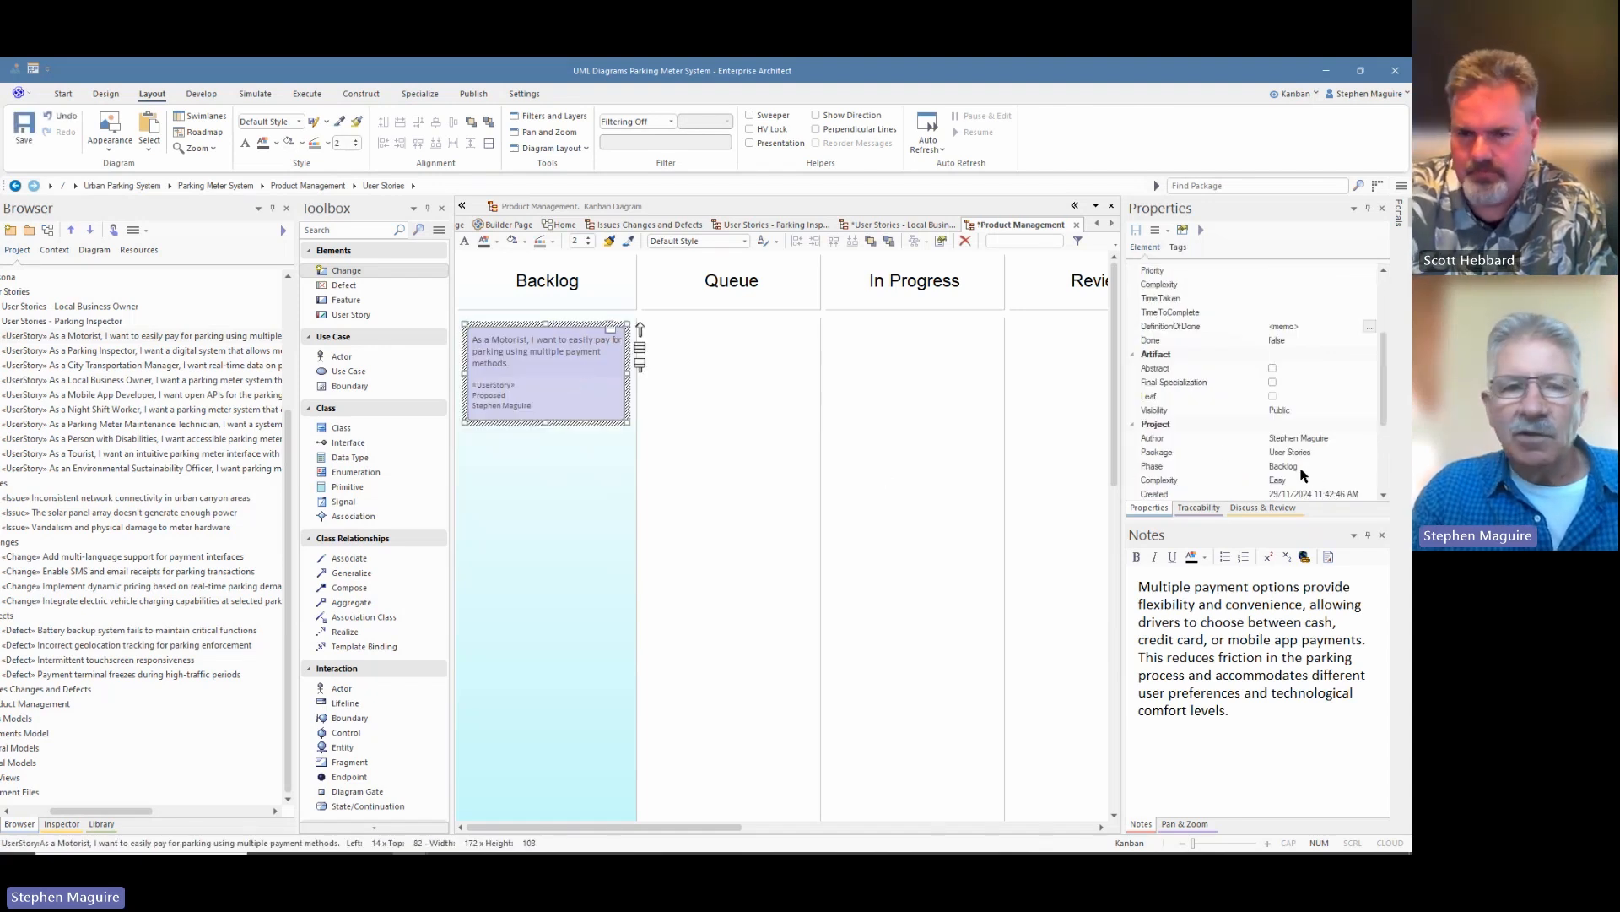
pyautogui.moveTo(83, 812); pyautogui.dragTo(71, 812)
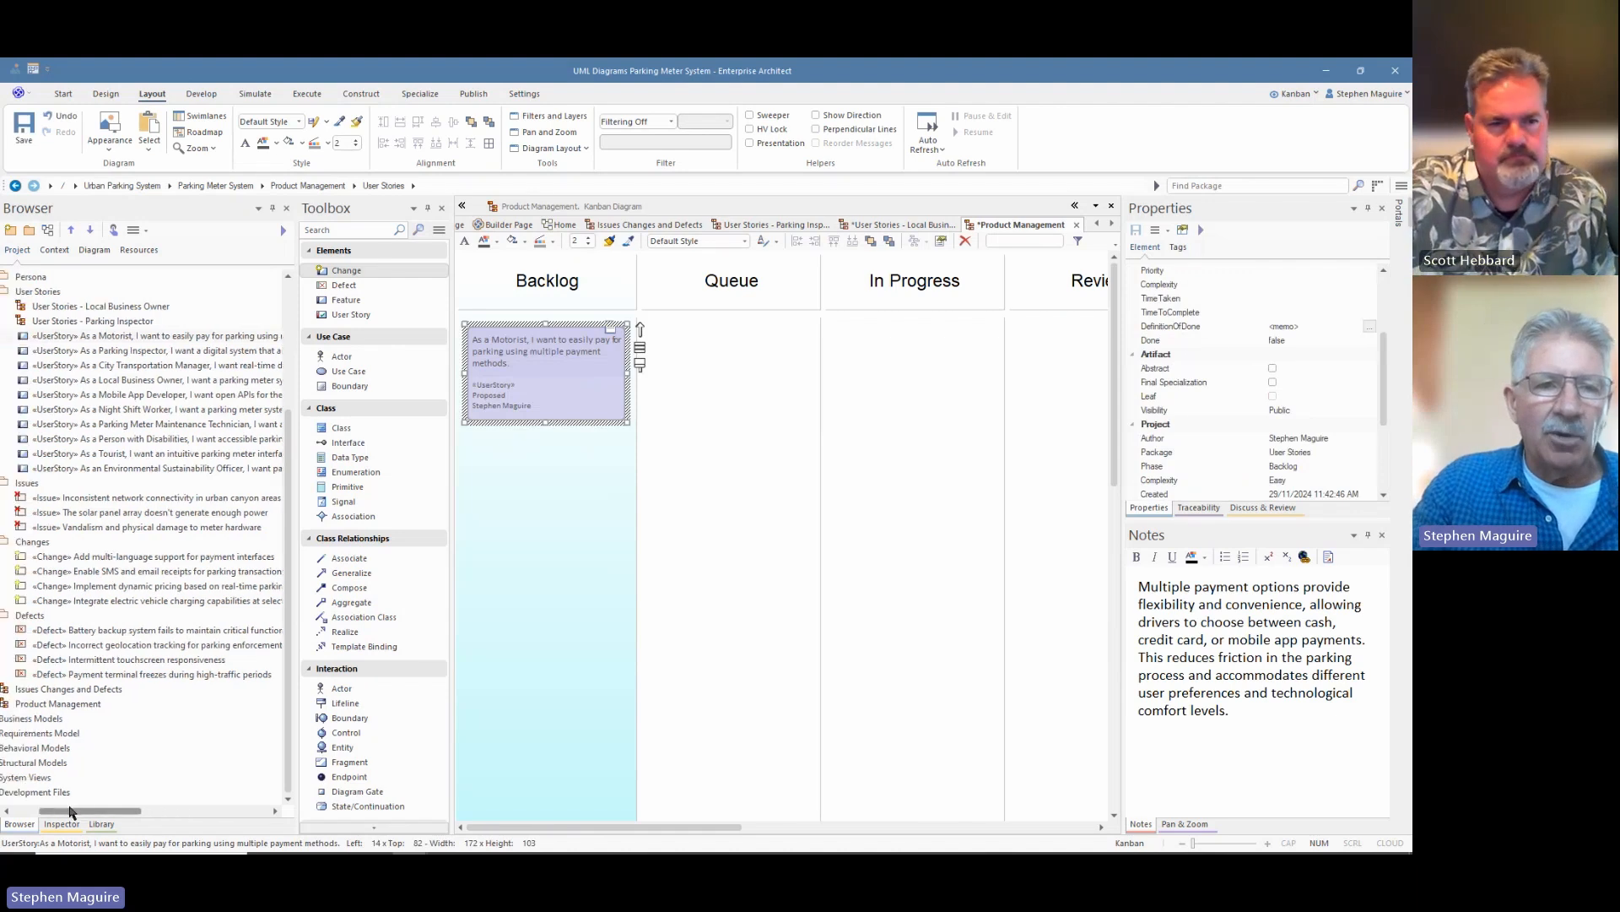
pyautogui.click(131, 352)
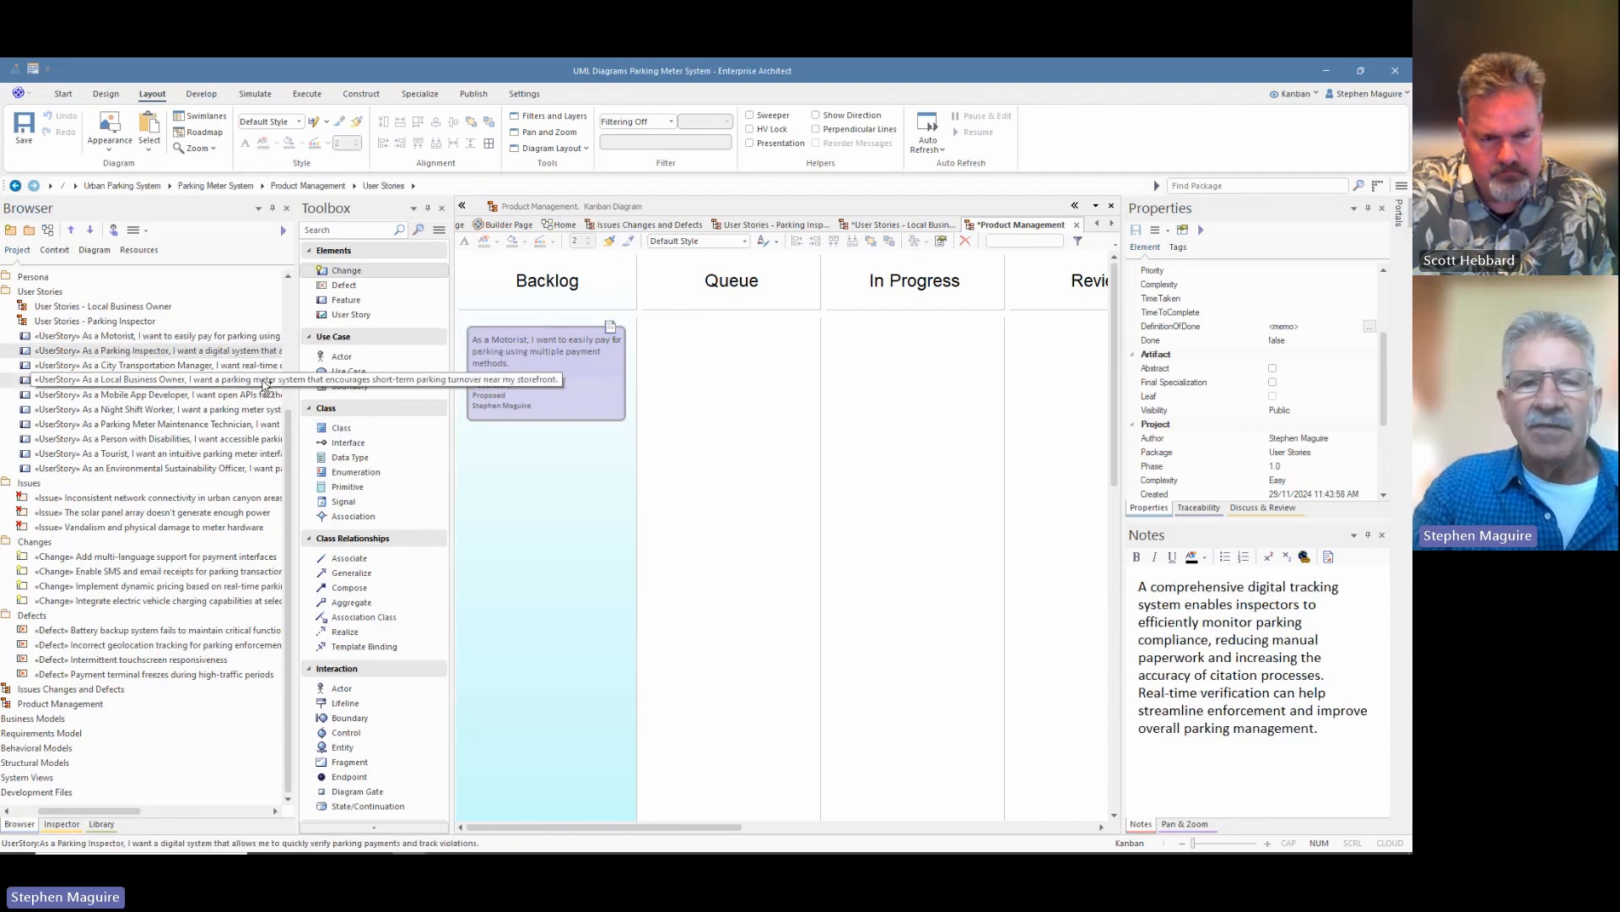
pyautogui.moveTo(907, 369); pyautogui.dragTo(907, 369)
pyautogui.click(680, 512)
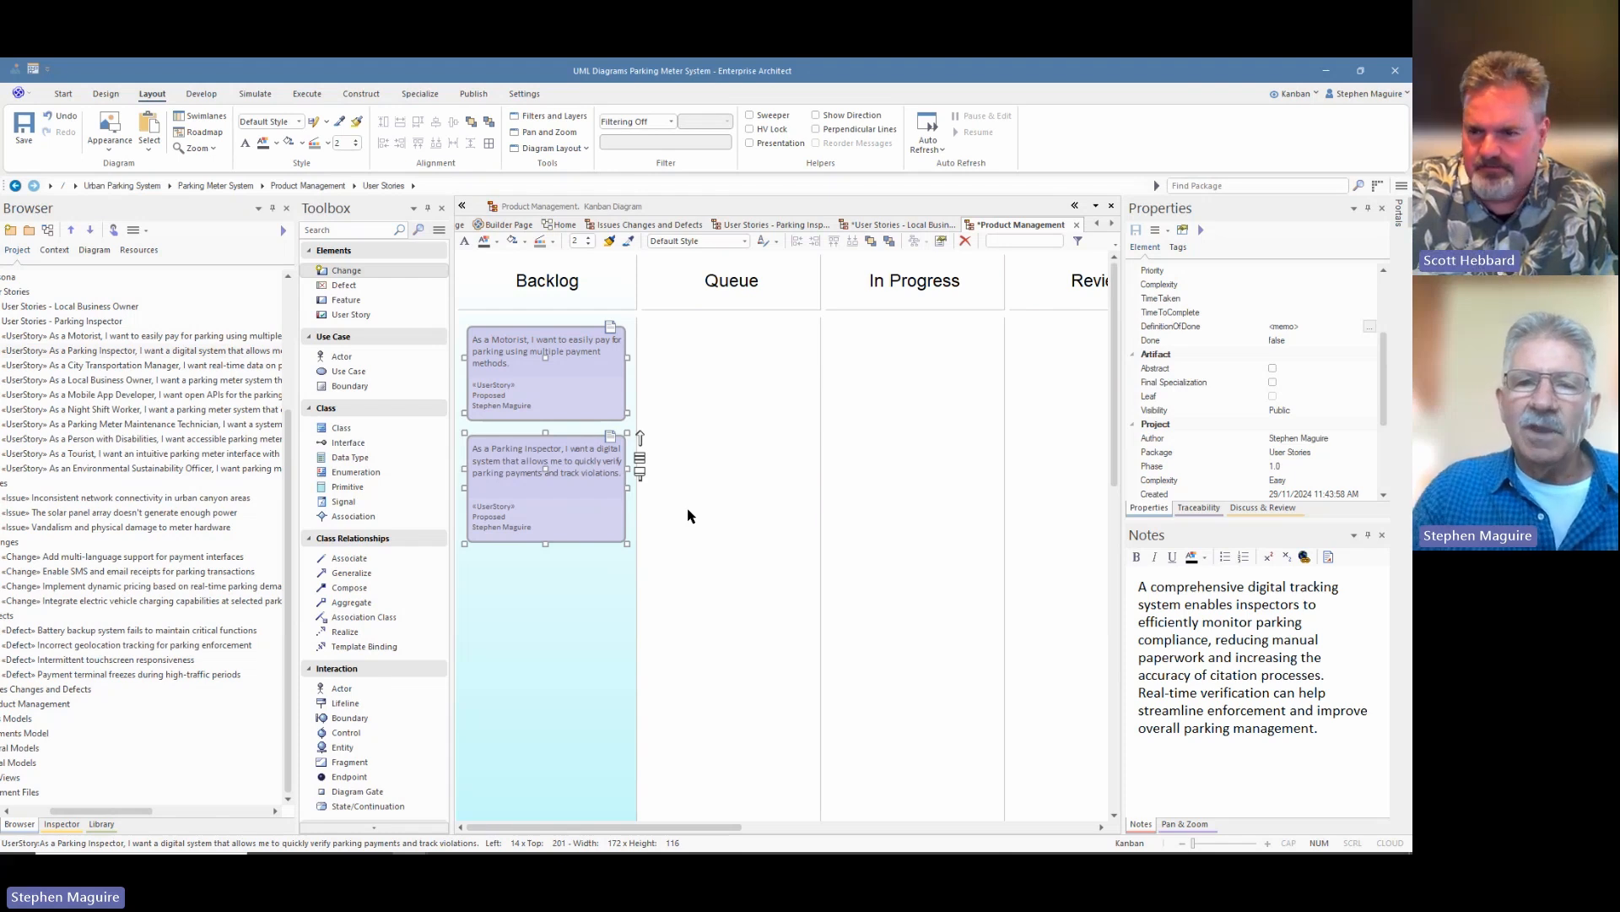
pyautogui.hotkey('ctrl', 's')
# Step: Reopen the Kanban configuration and show the lane names in the diagram's title bar
pyautogui.click(697, 392)
pyautogui.rightClick(698, 389)
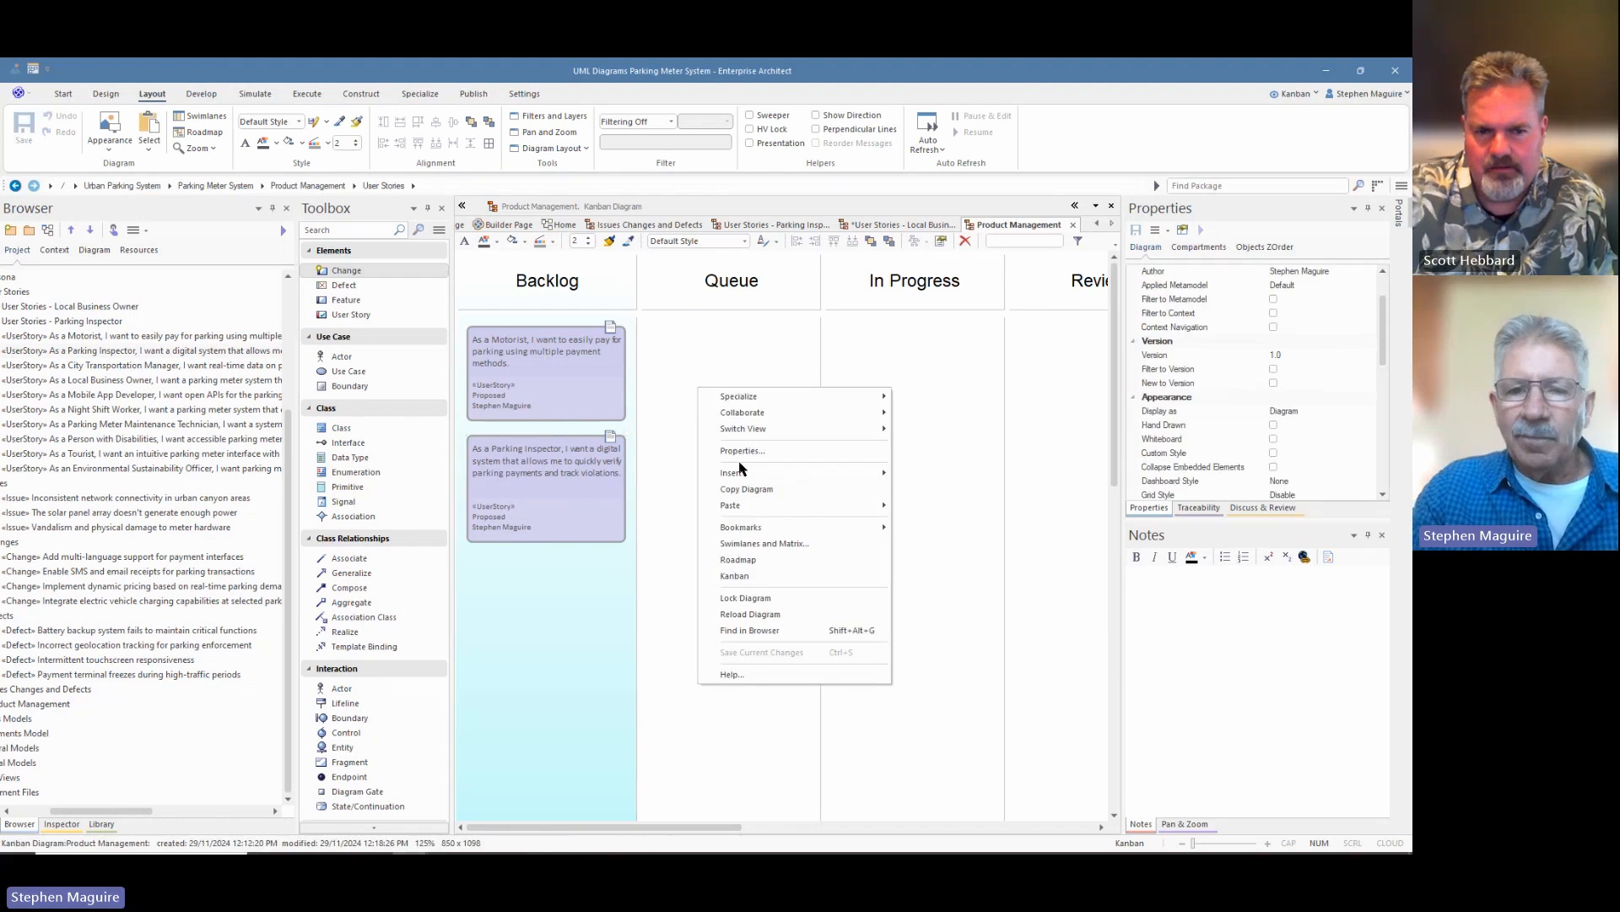
pyautogui.click(746, 576)
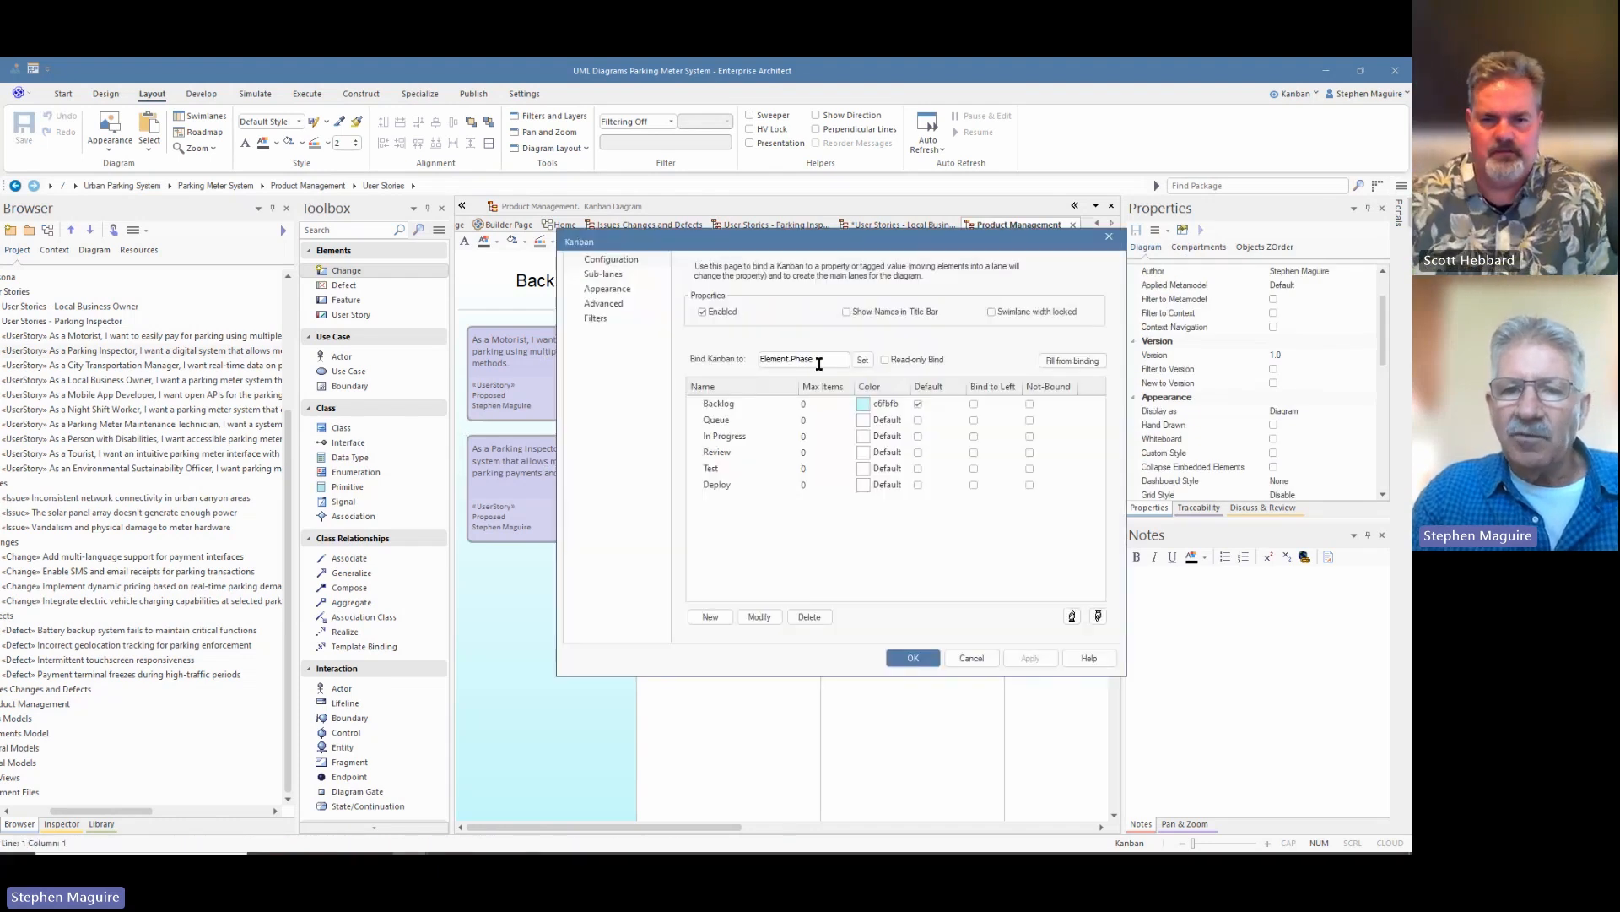
pyautogui.click(622, 260)
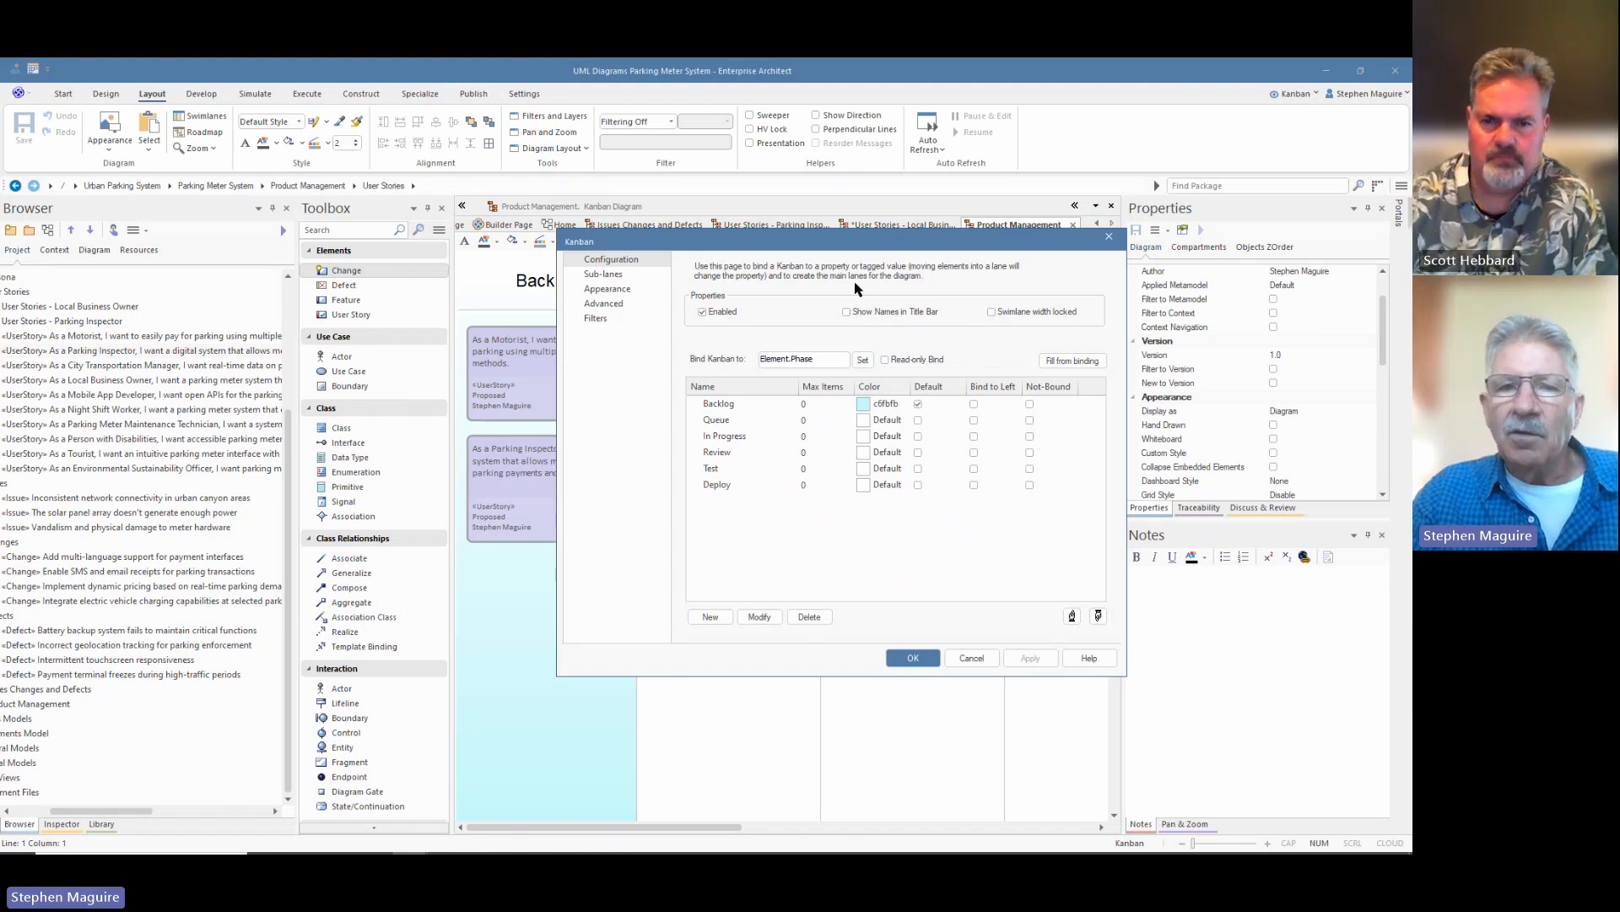
pyautogui.moveTo(842, 243); pyautogui.dragTo(834, 311)
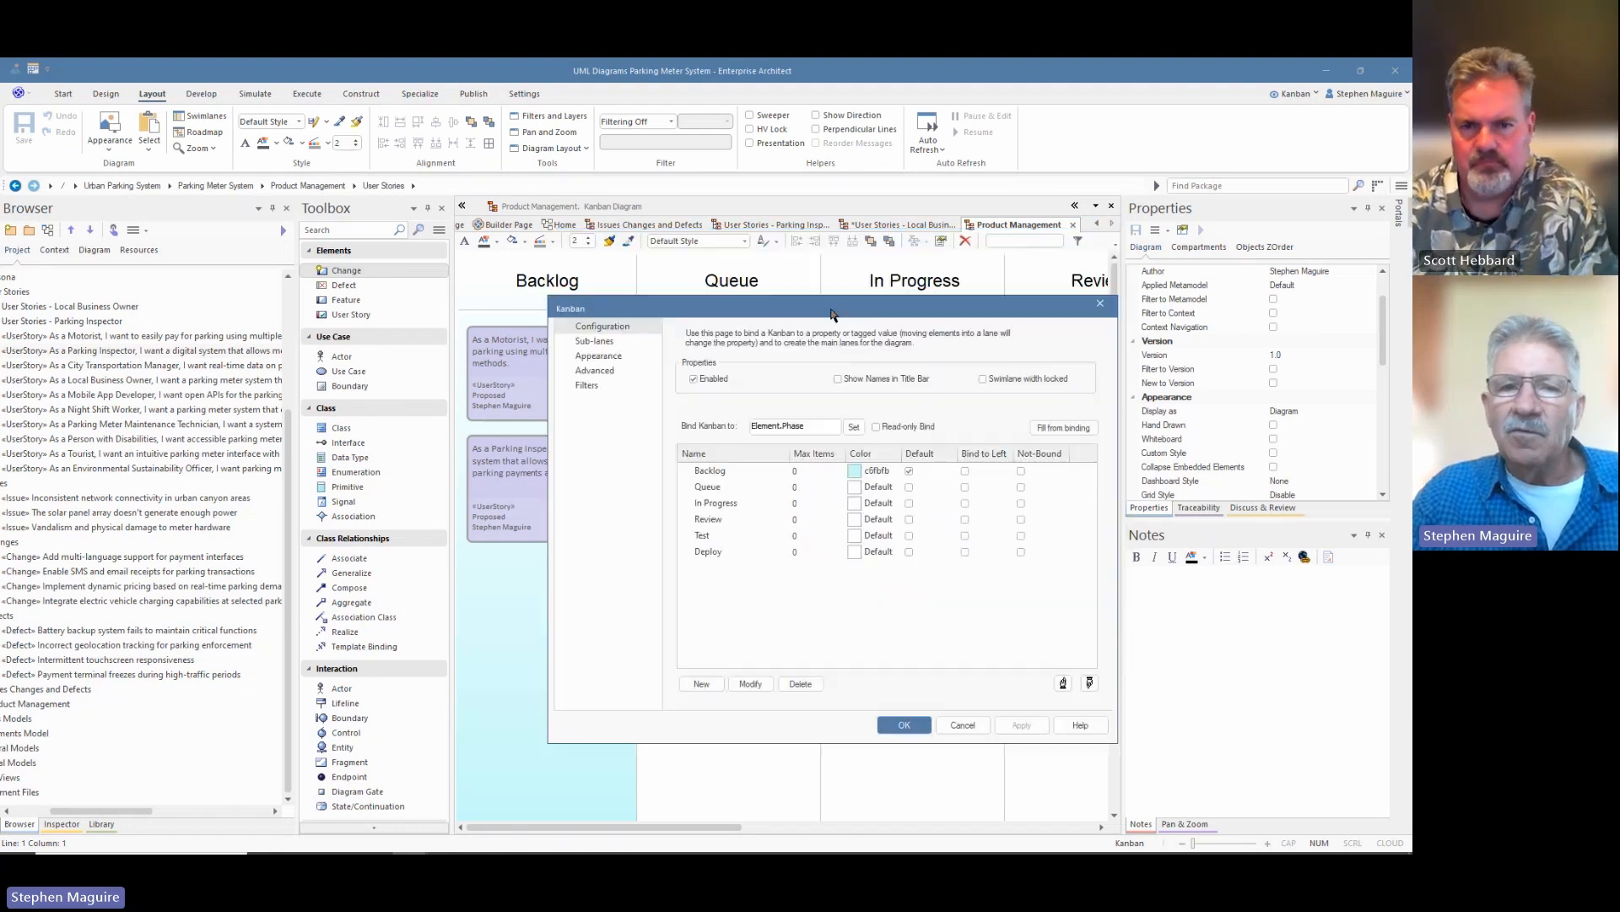
pyautogui.click(839, 381)
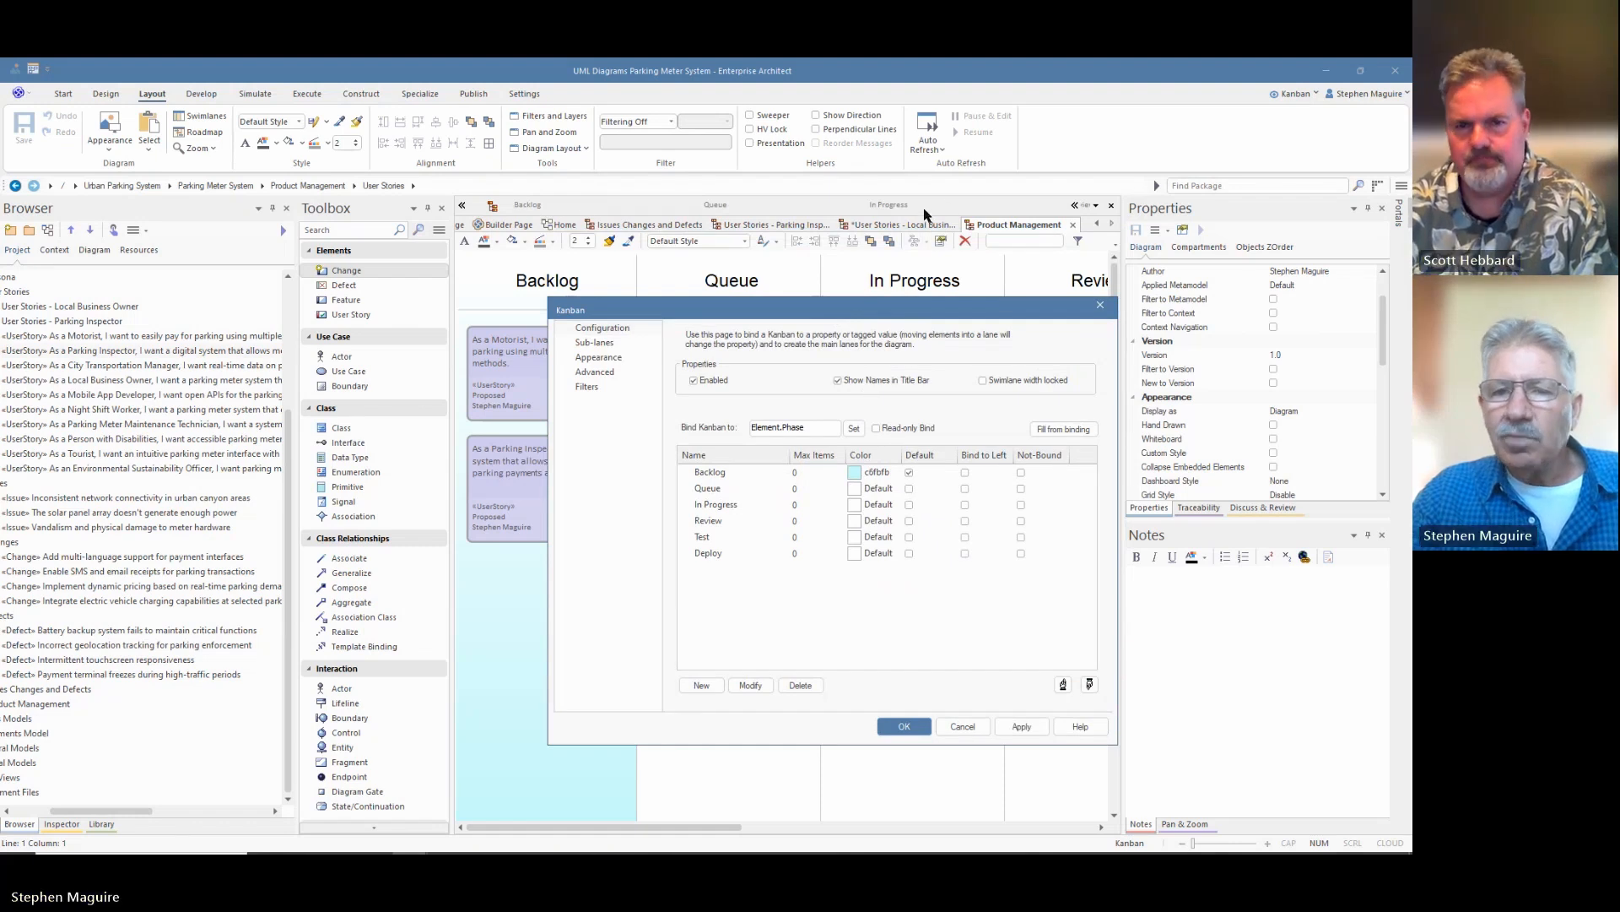
# Step: Set the Kanban's font color to Dark Cyan
pyautogui.click(603, 343)
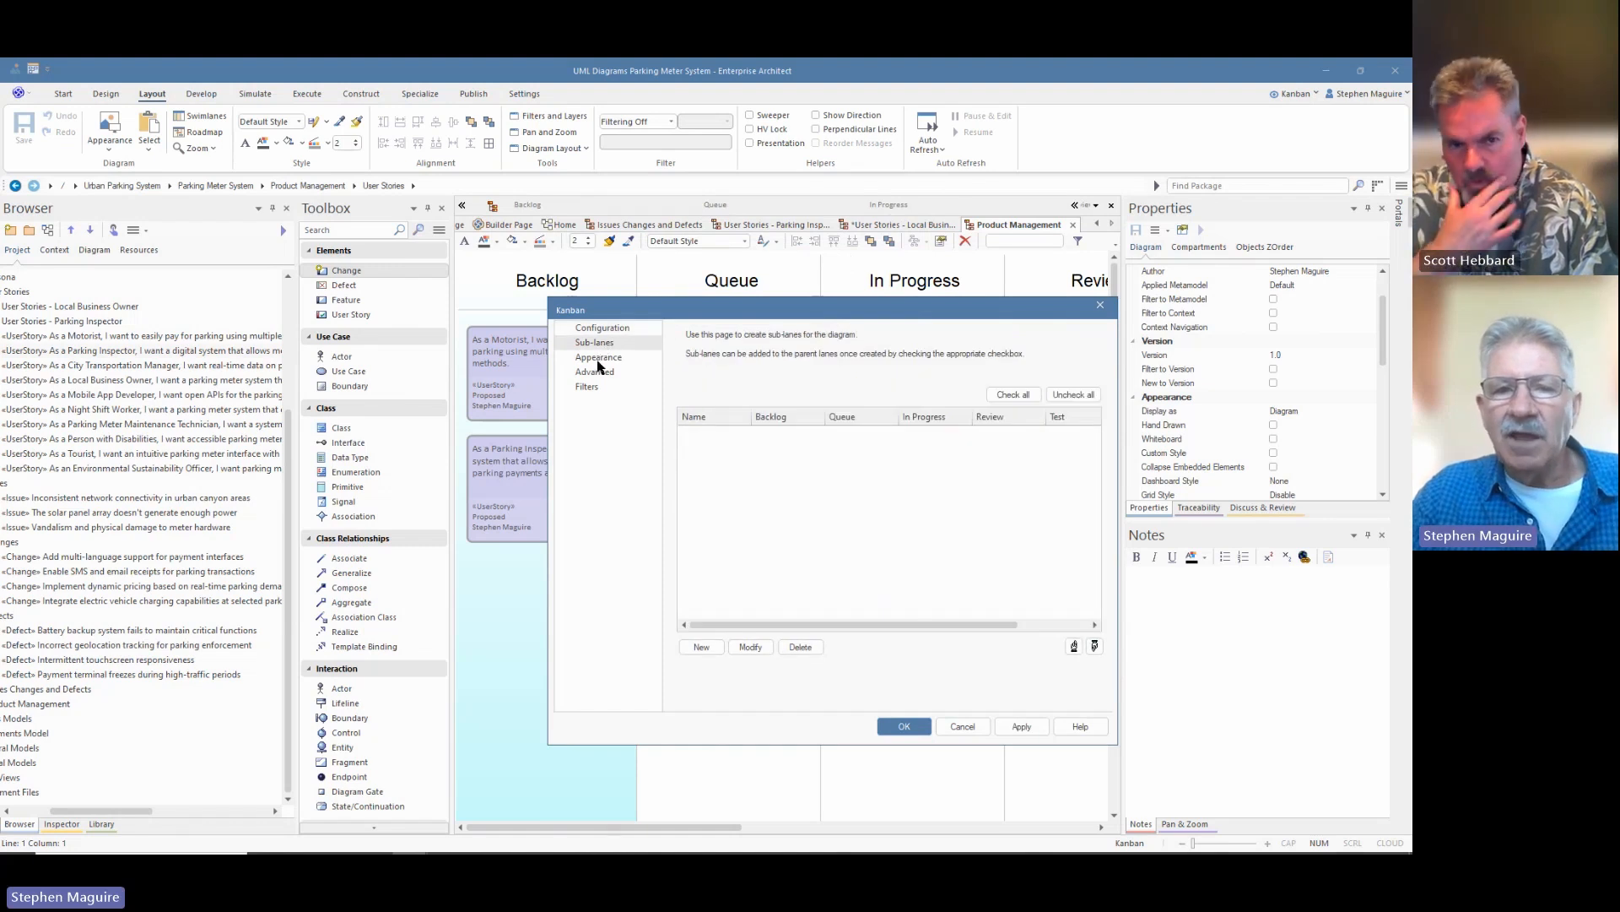
pyautogui.click(599, 361)
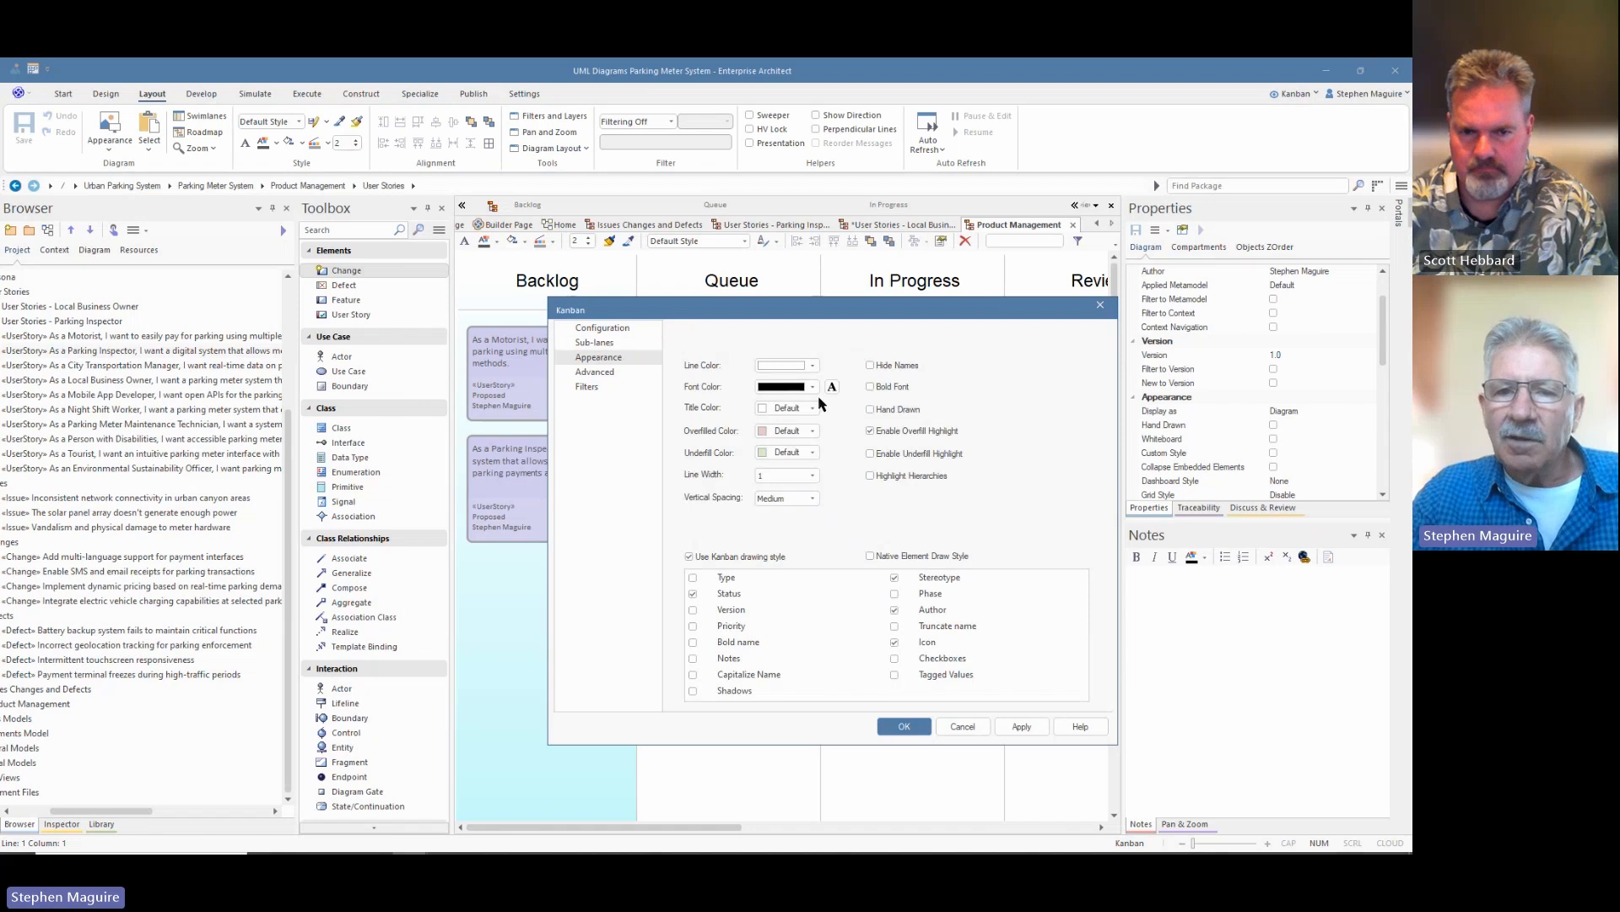
pyautogui.click(813, 389)
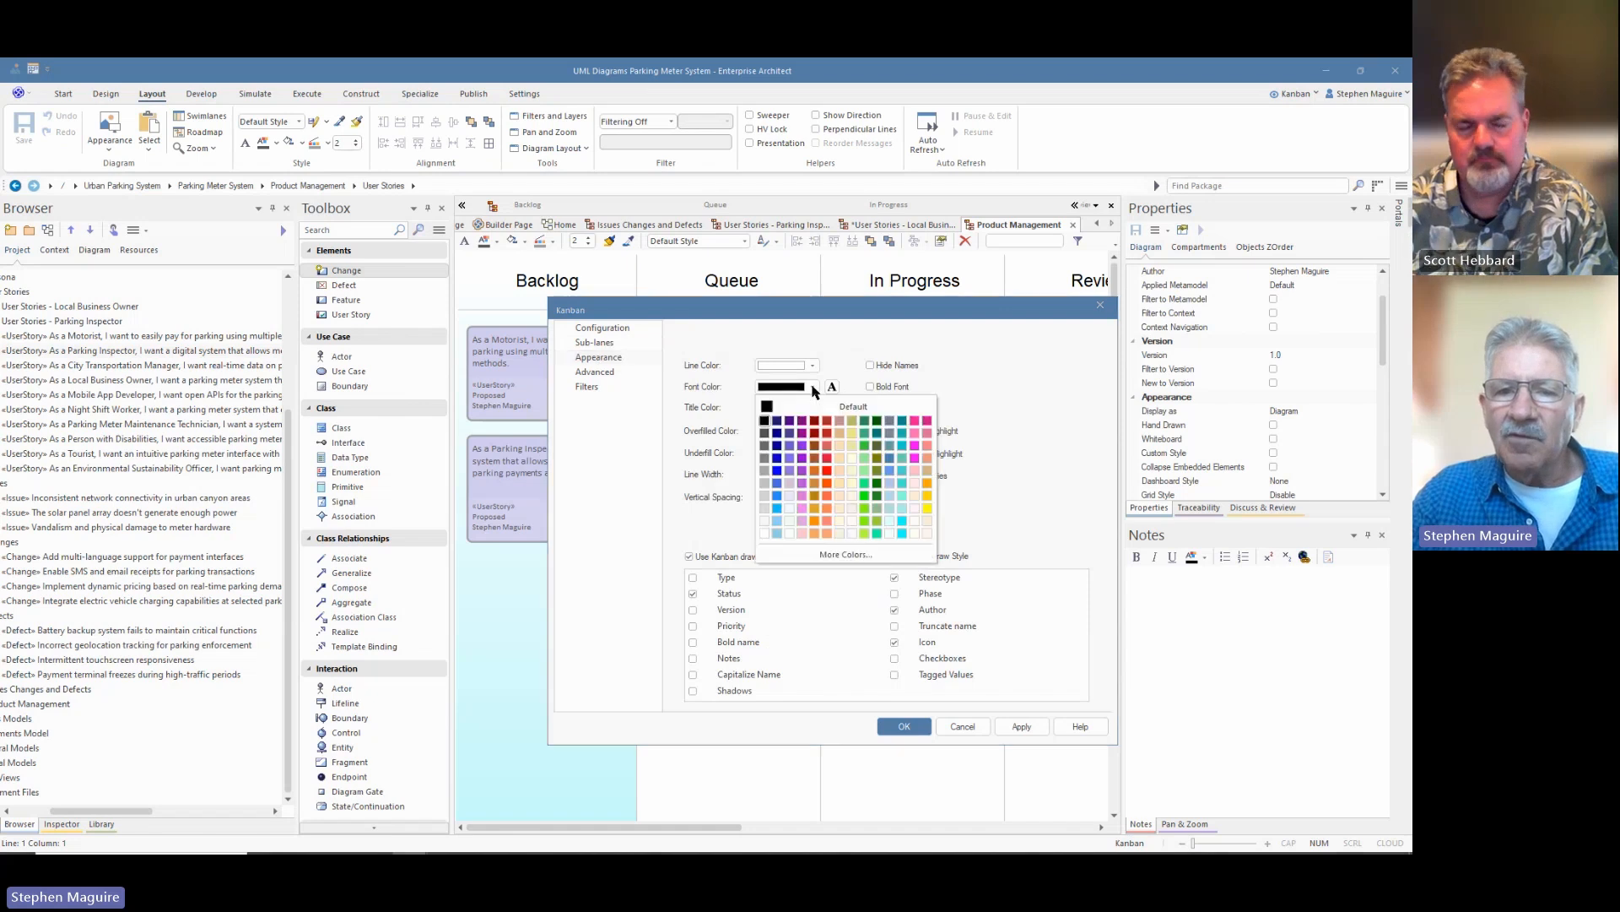
pyautogui.click(903, 421)
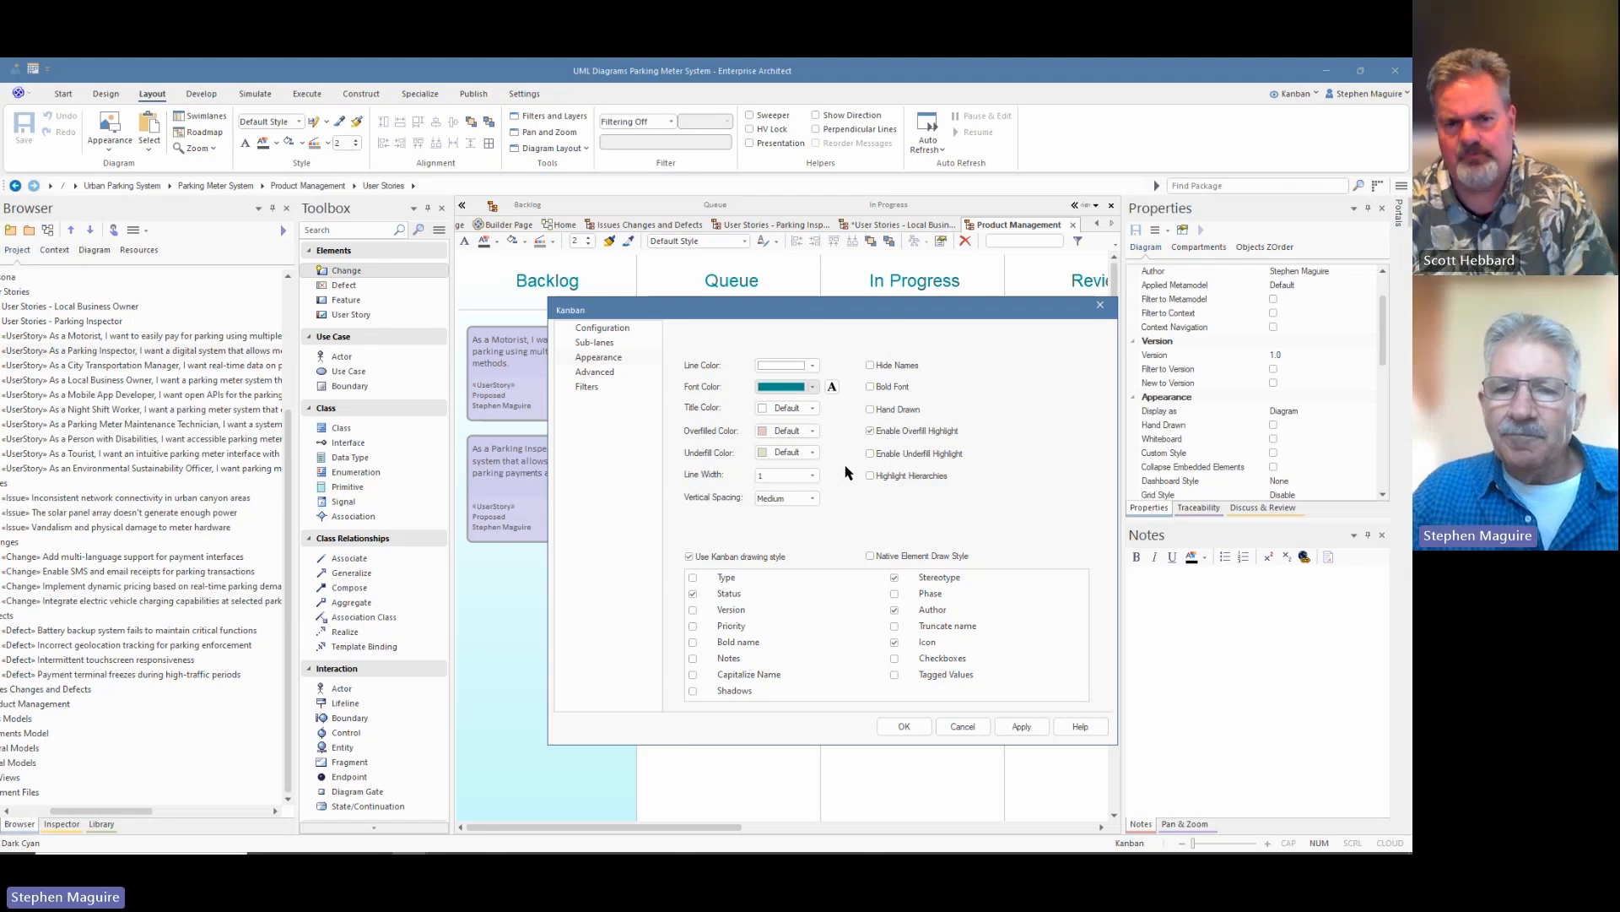
# Step: Set the overfilled color to Coral and the underfill color to Pale Green, and enable the underfill highlight
pyautogui.click(813, 432)
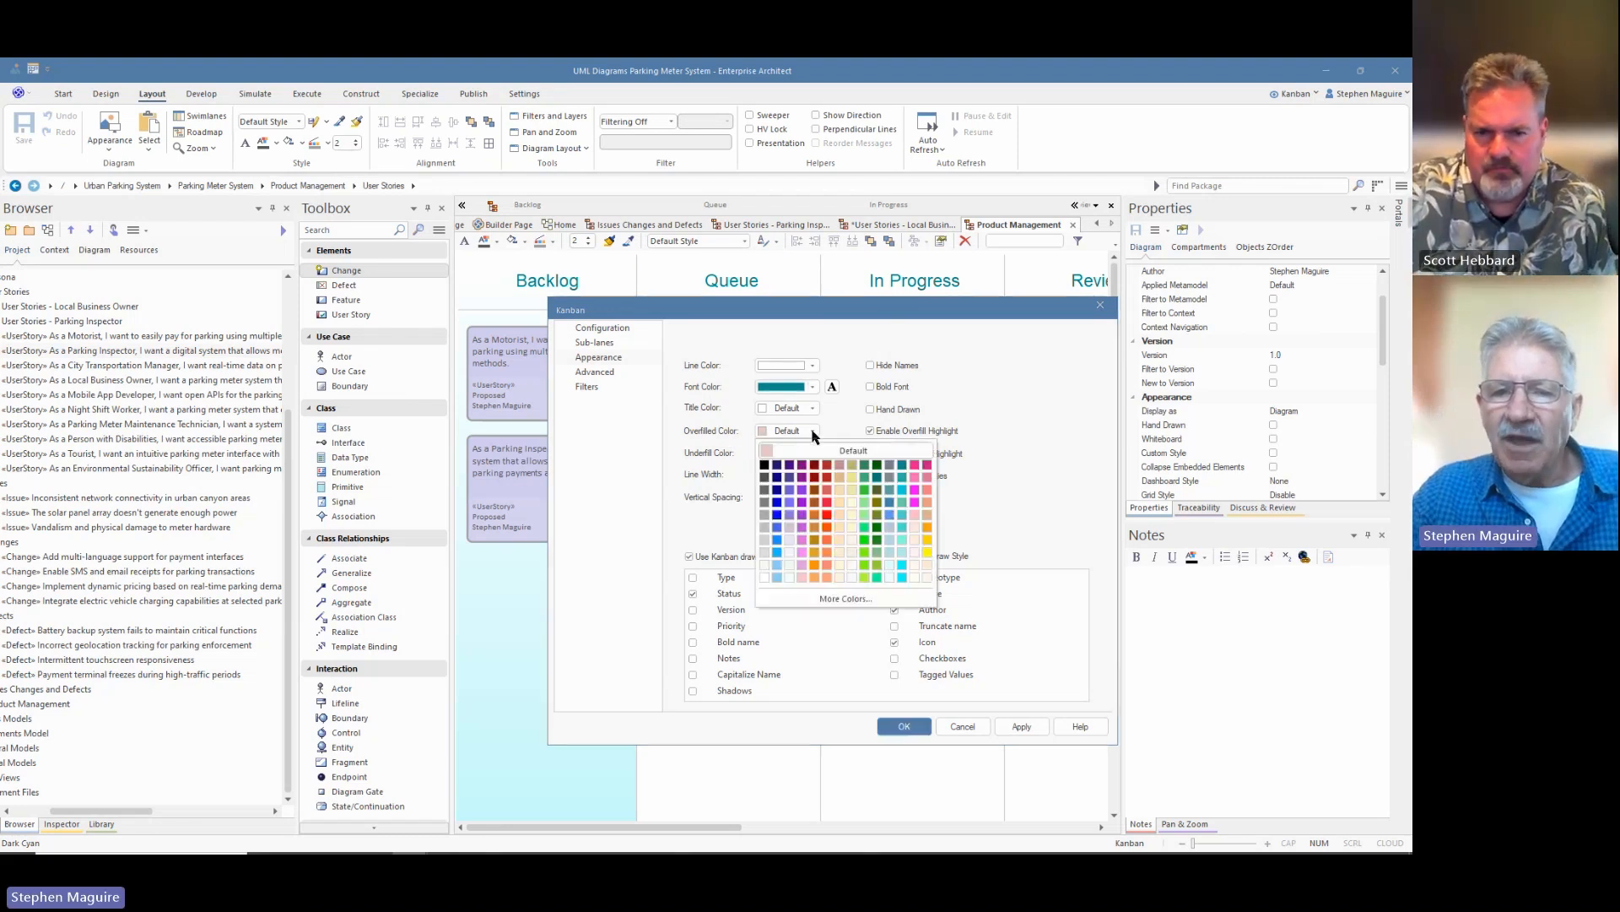
pyautogui.click(828, 555)
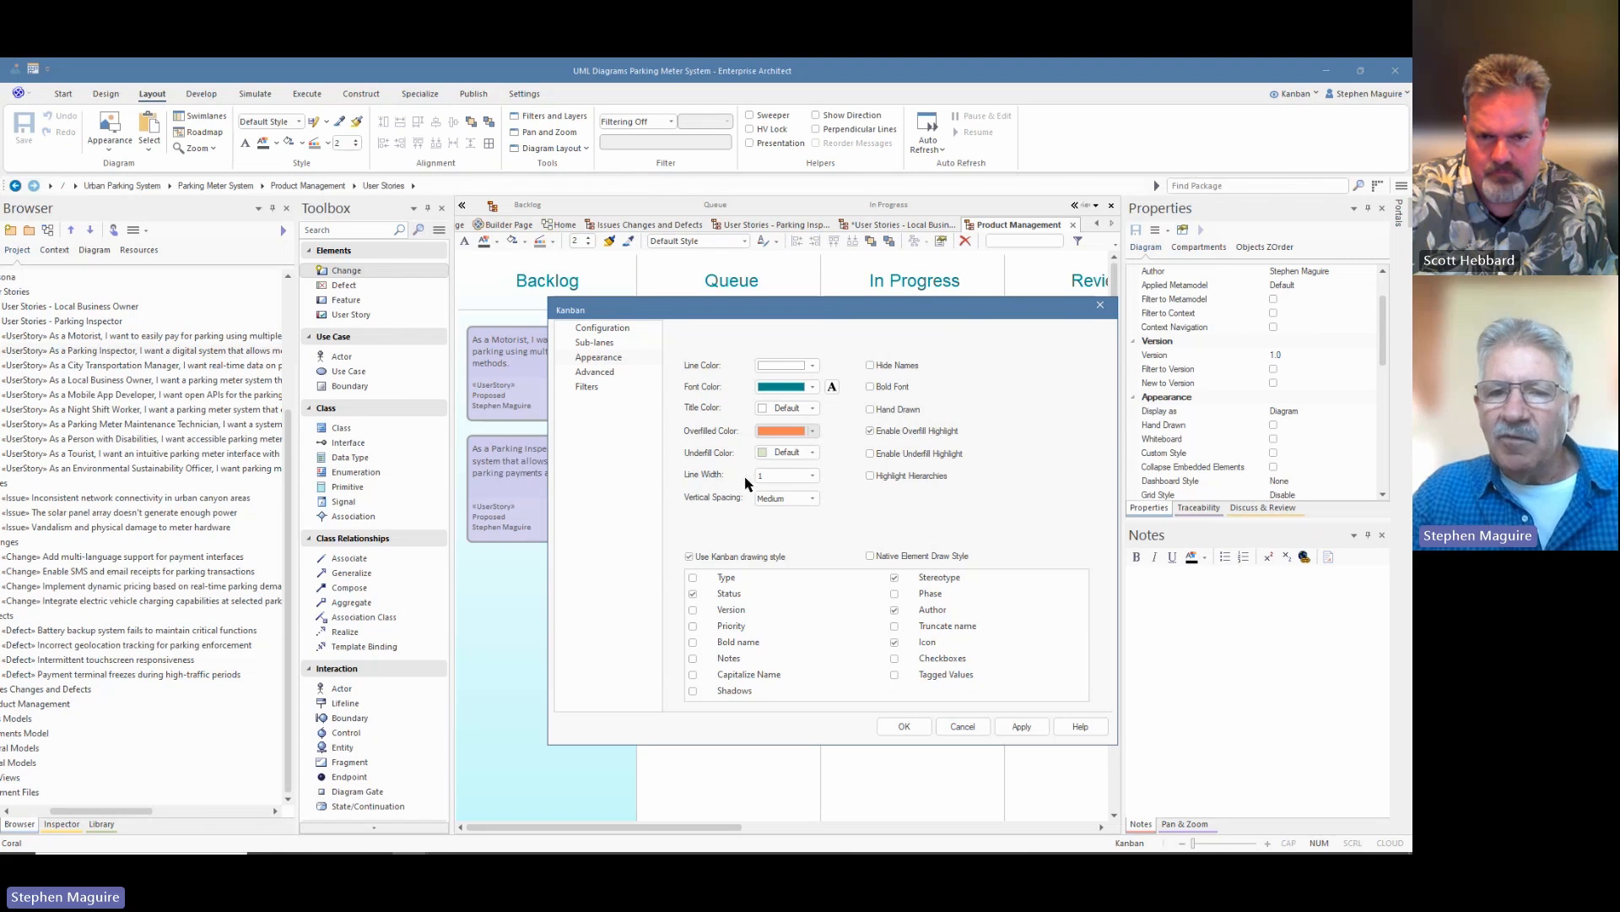
pyautogui.click(813, 453)
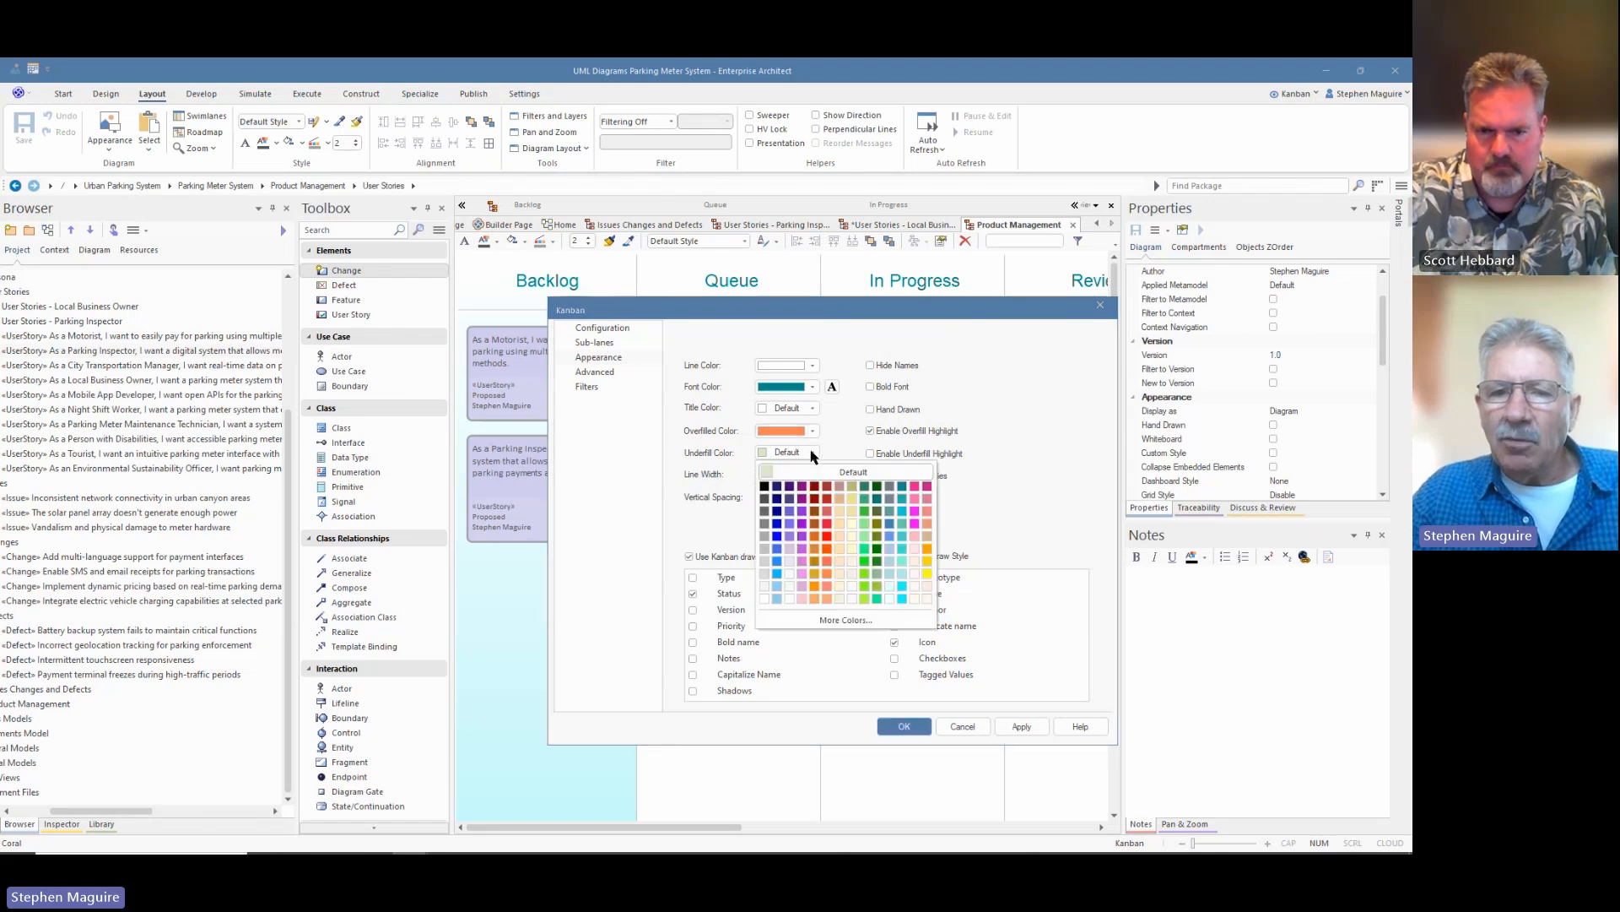
pyautogui.click(864, 538)
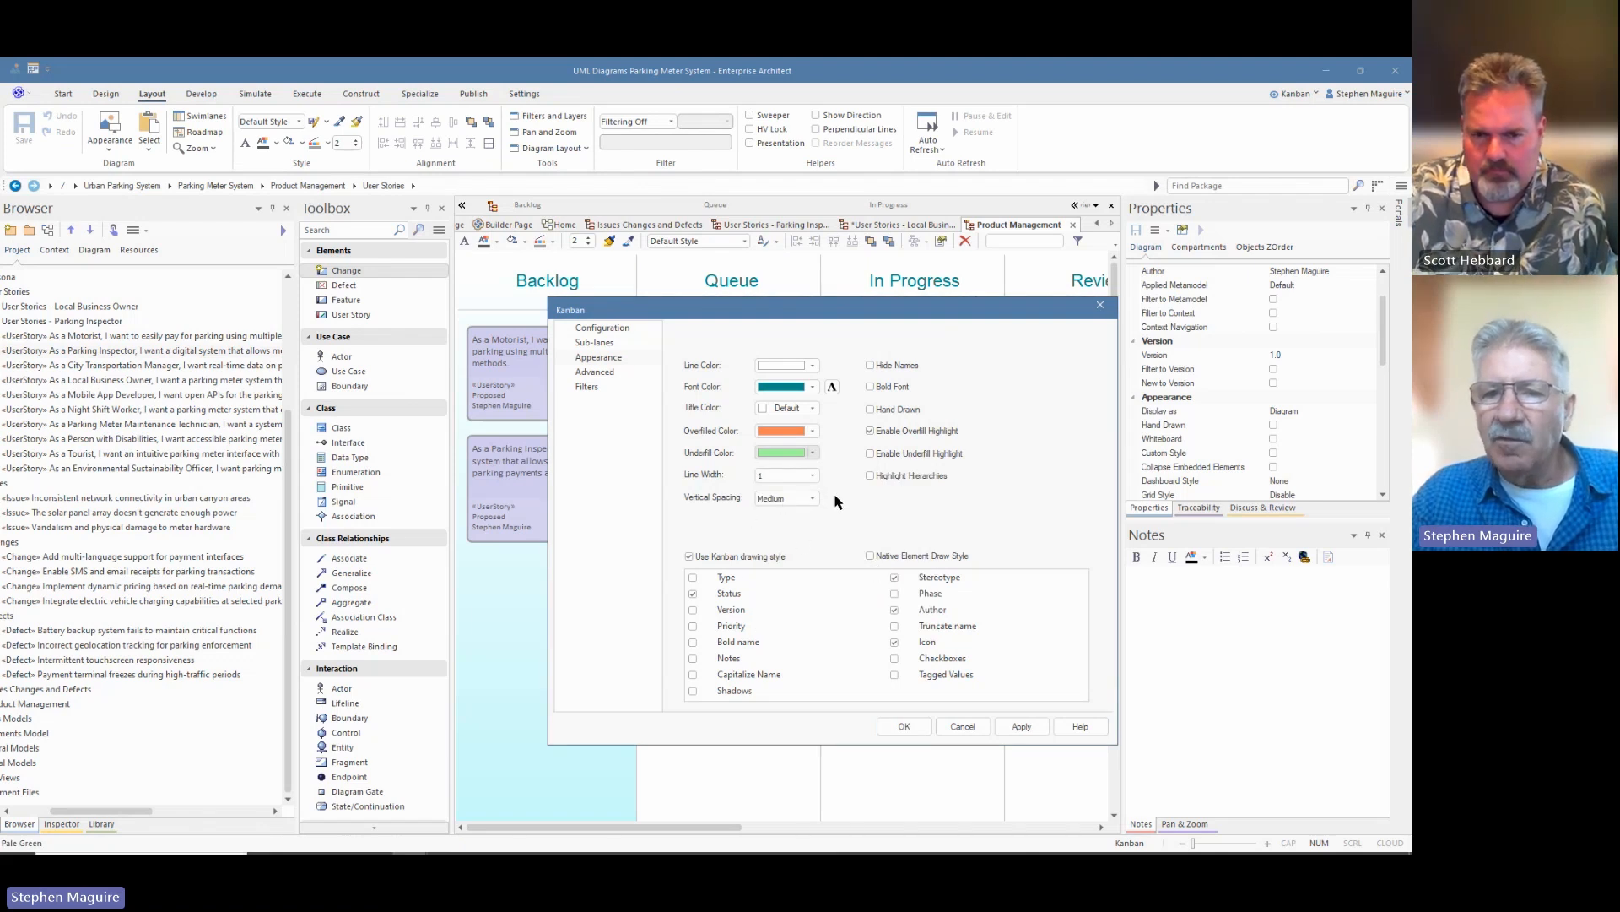
pyautogui.click(870, 455)
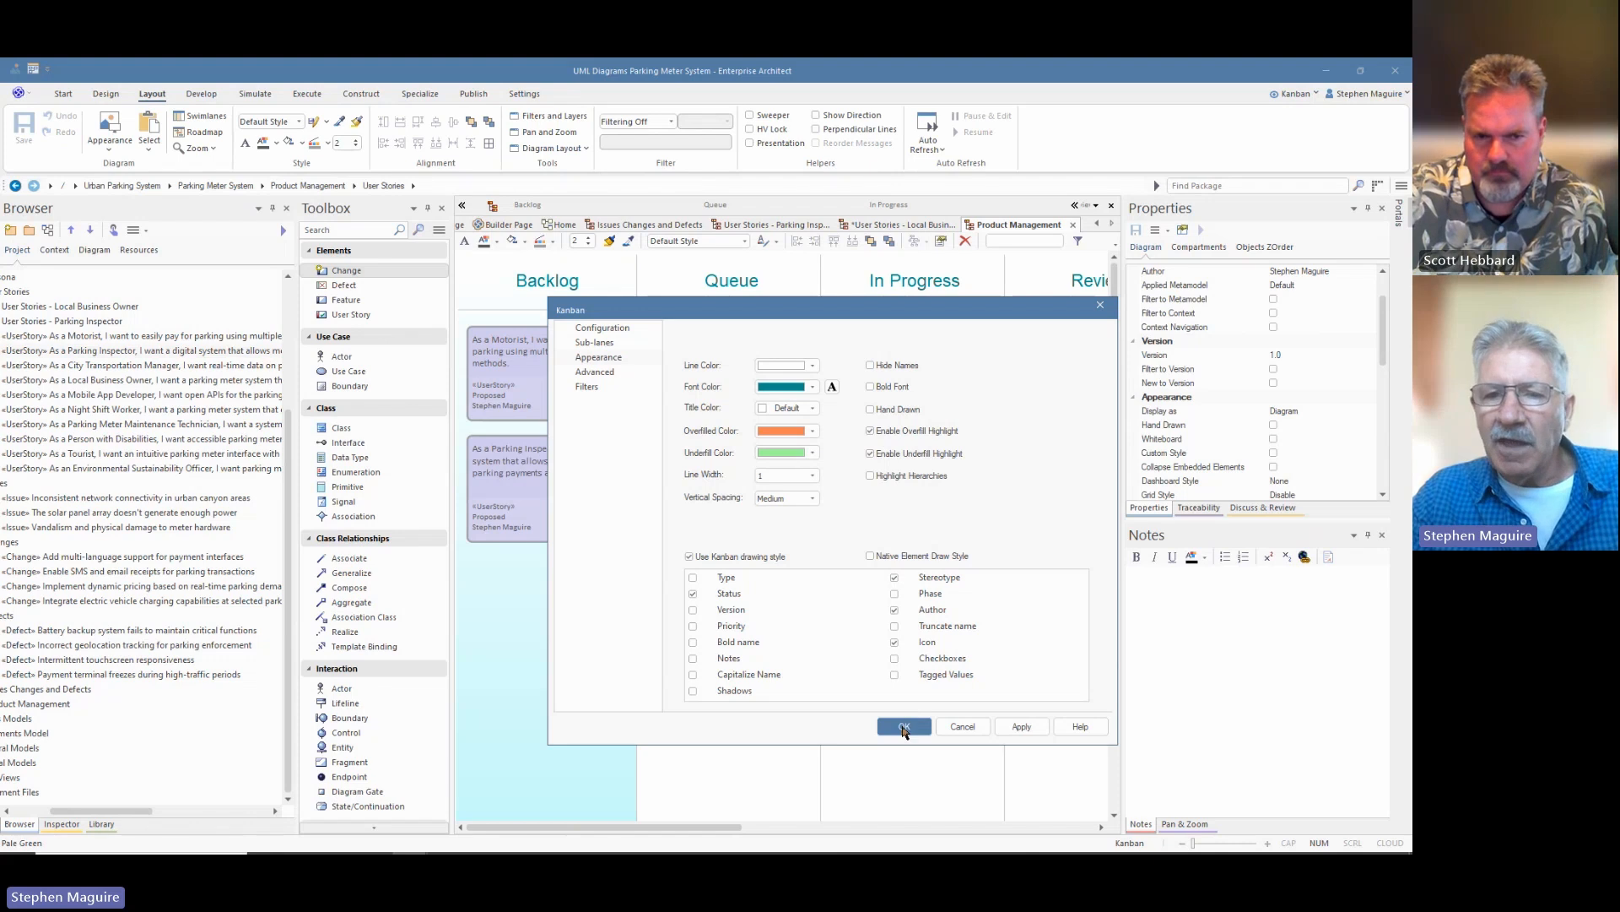
# Step: Limit the In Progress lane to a maximum of 3 items and apply the Kanban settings
pyautogui.click(622, 330)
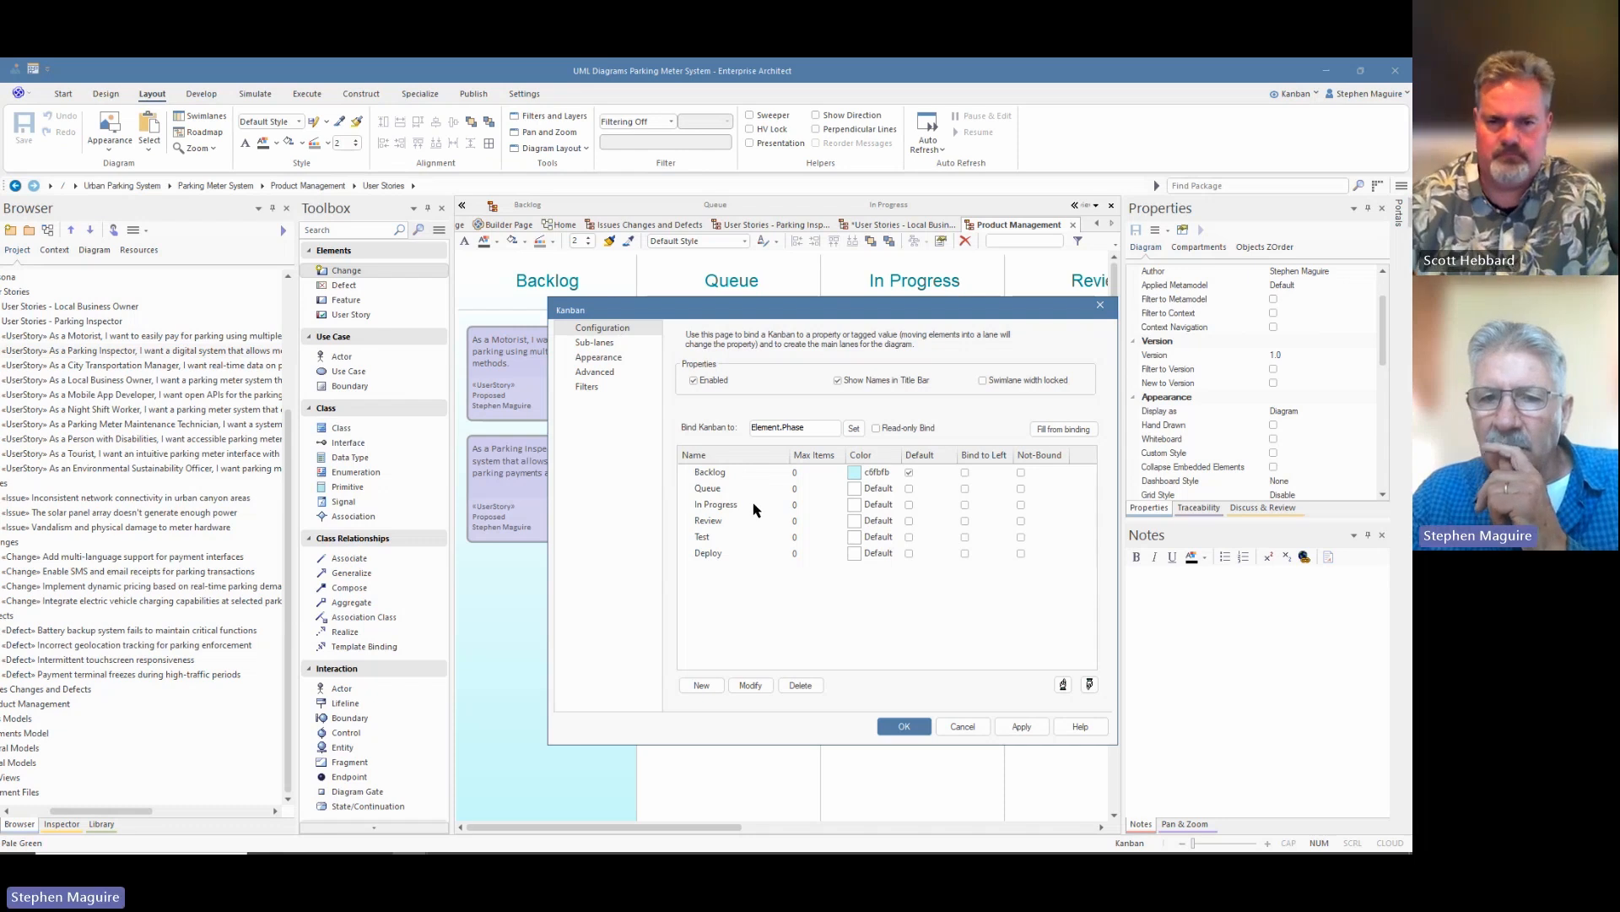
pyautogui.click(802, 507)
pyautogui.click(806, 506)
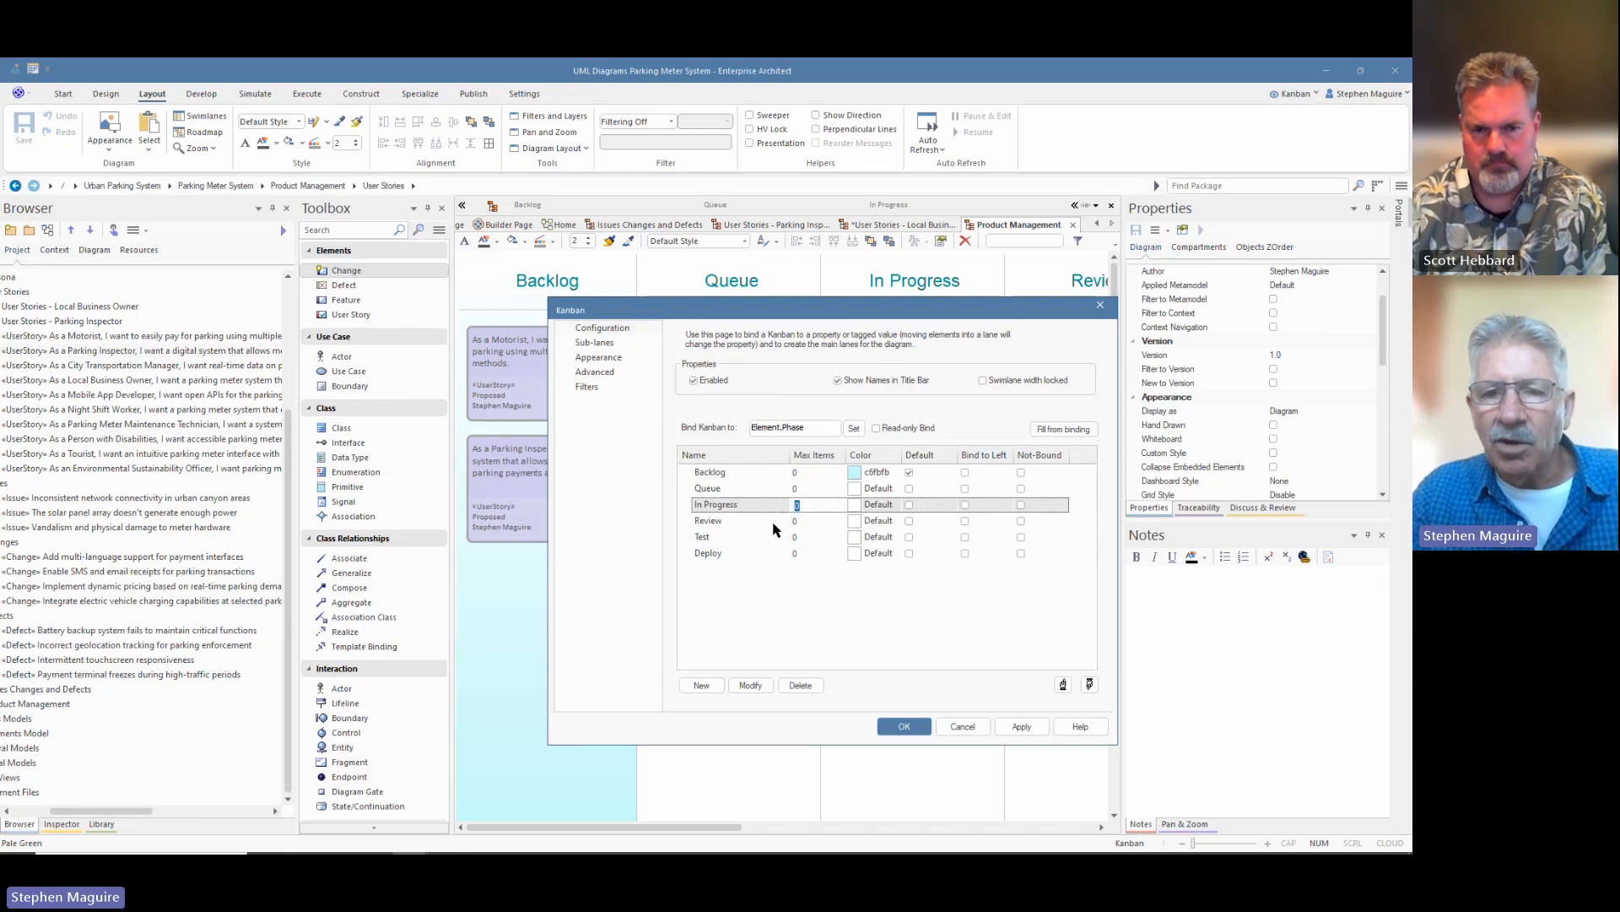
pyautogui.write('4')
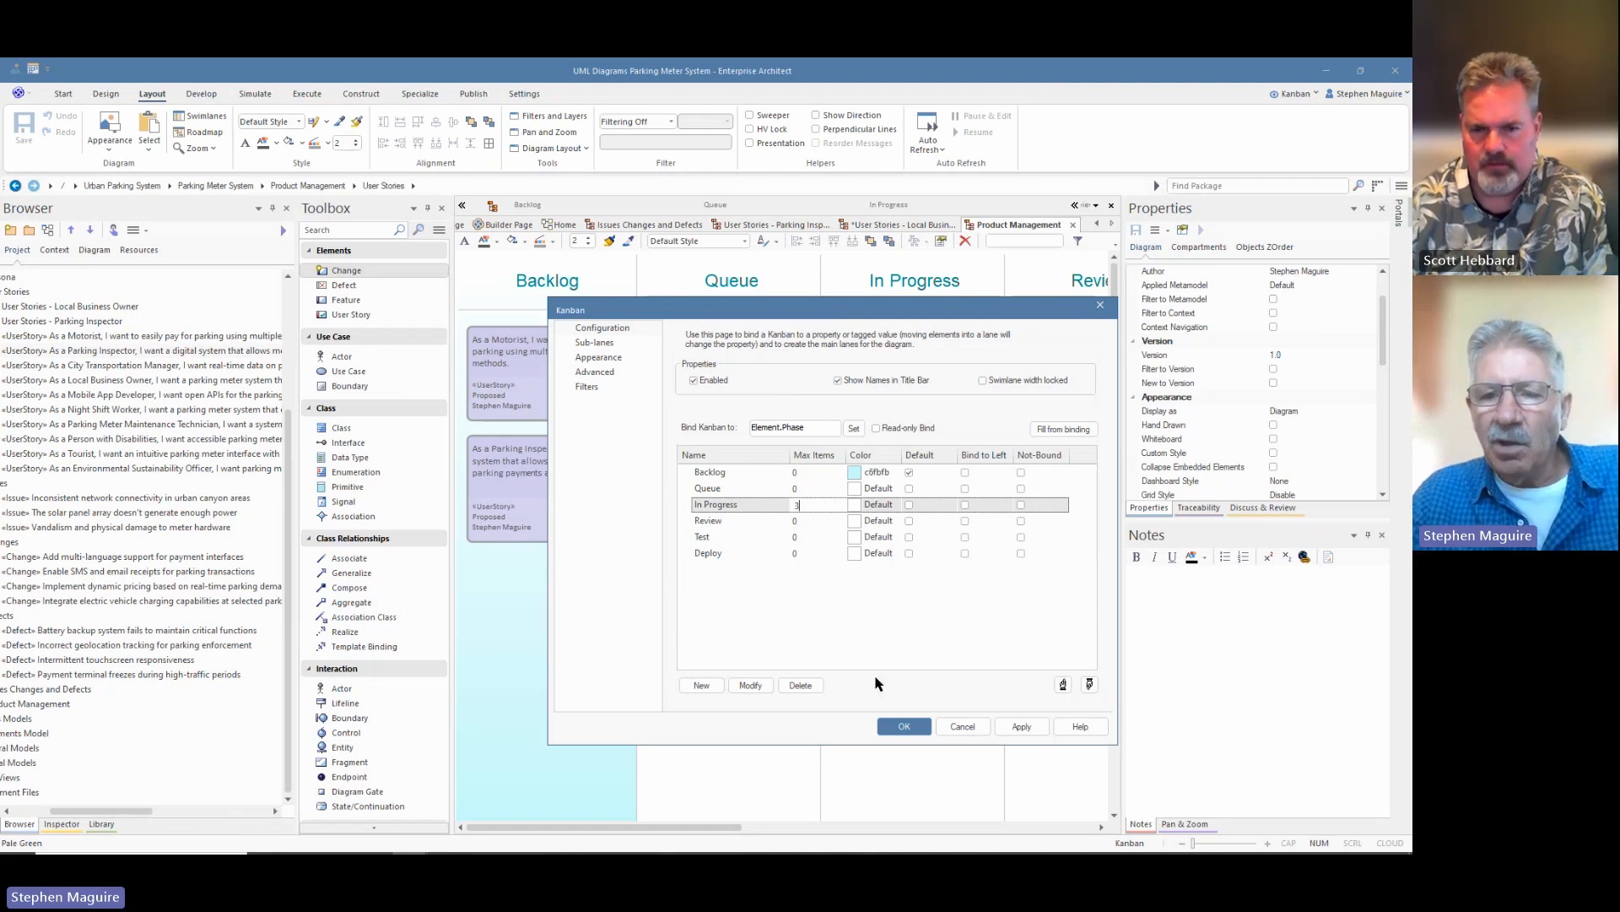
pyautogui.click(904, 727)
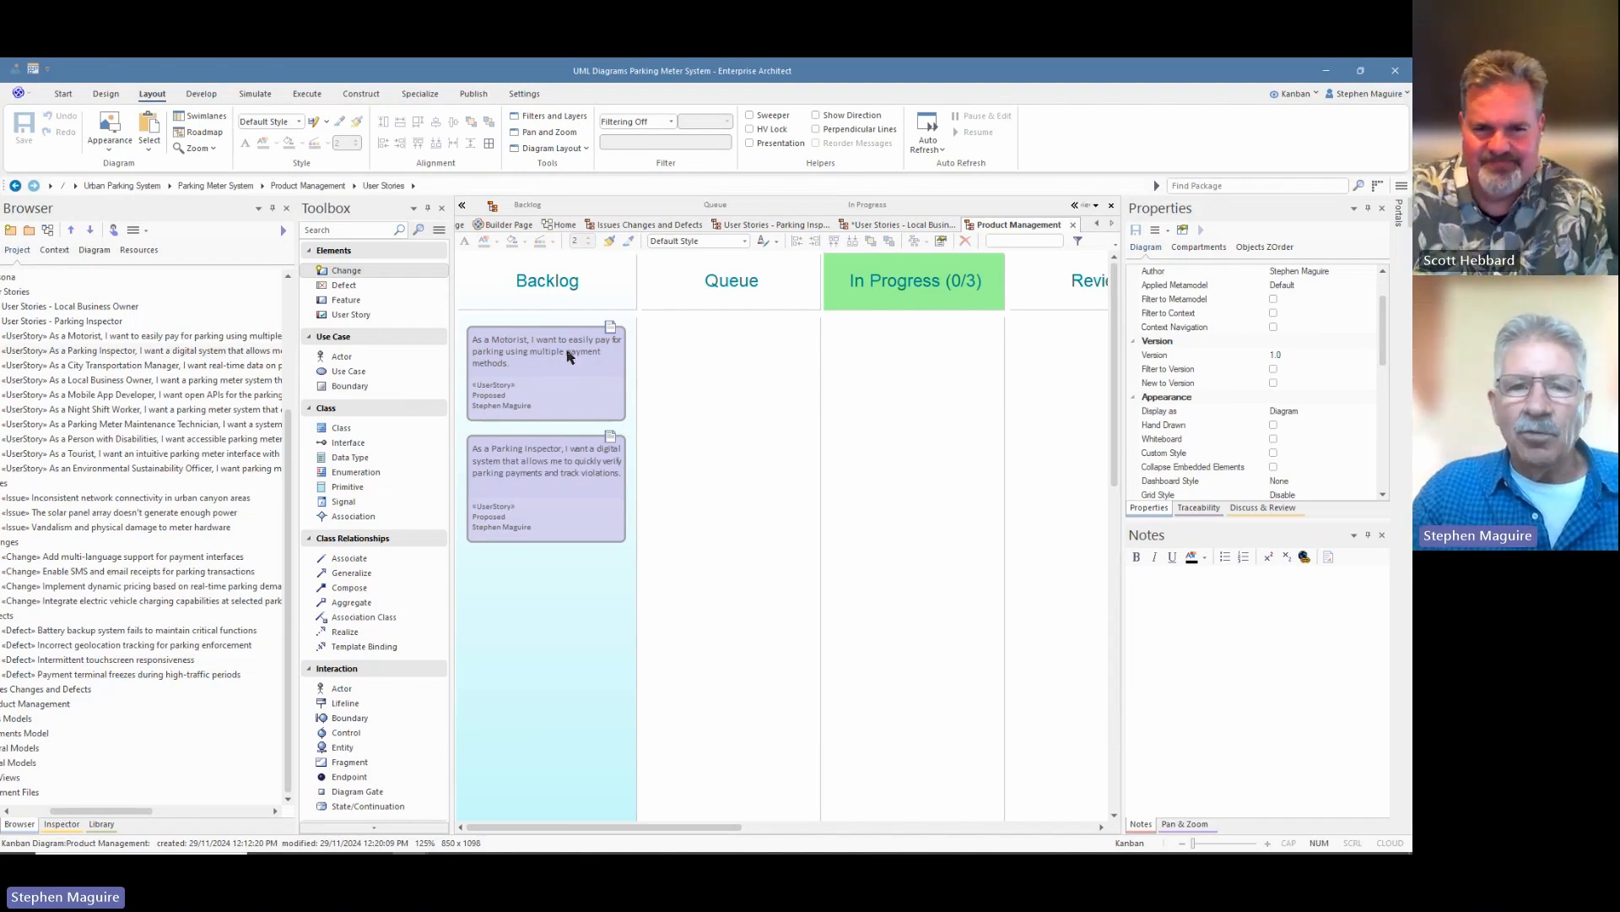
# Step: Move the Motorist user story card from Backlog to Queue and on to the In Progress lane
pyautogui.moveTo(549, 376); pyautogui.dragTo(743, 378)
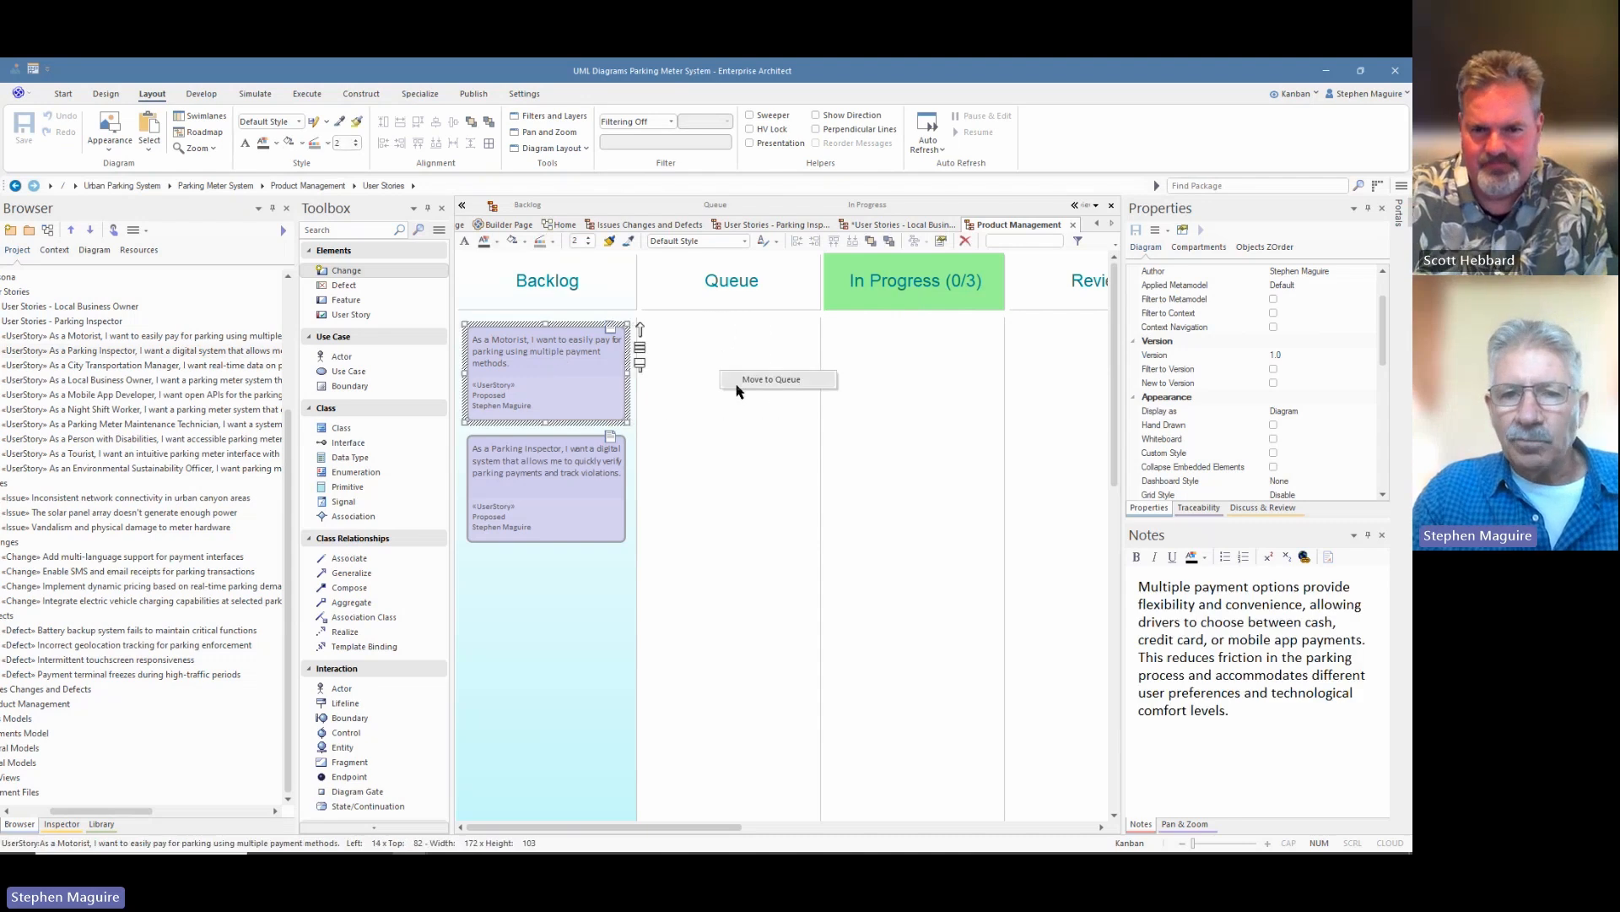
pyautogui.click(744, 381)
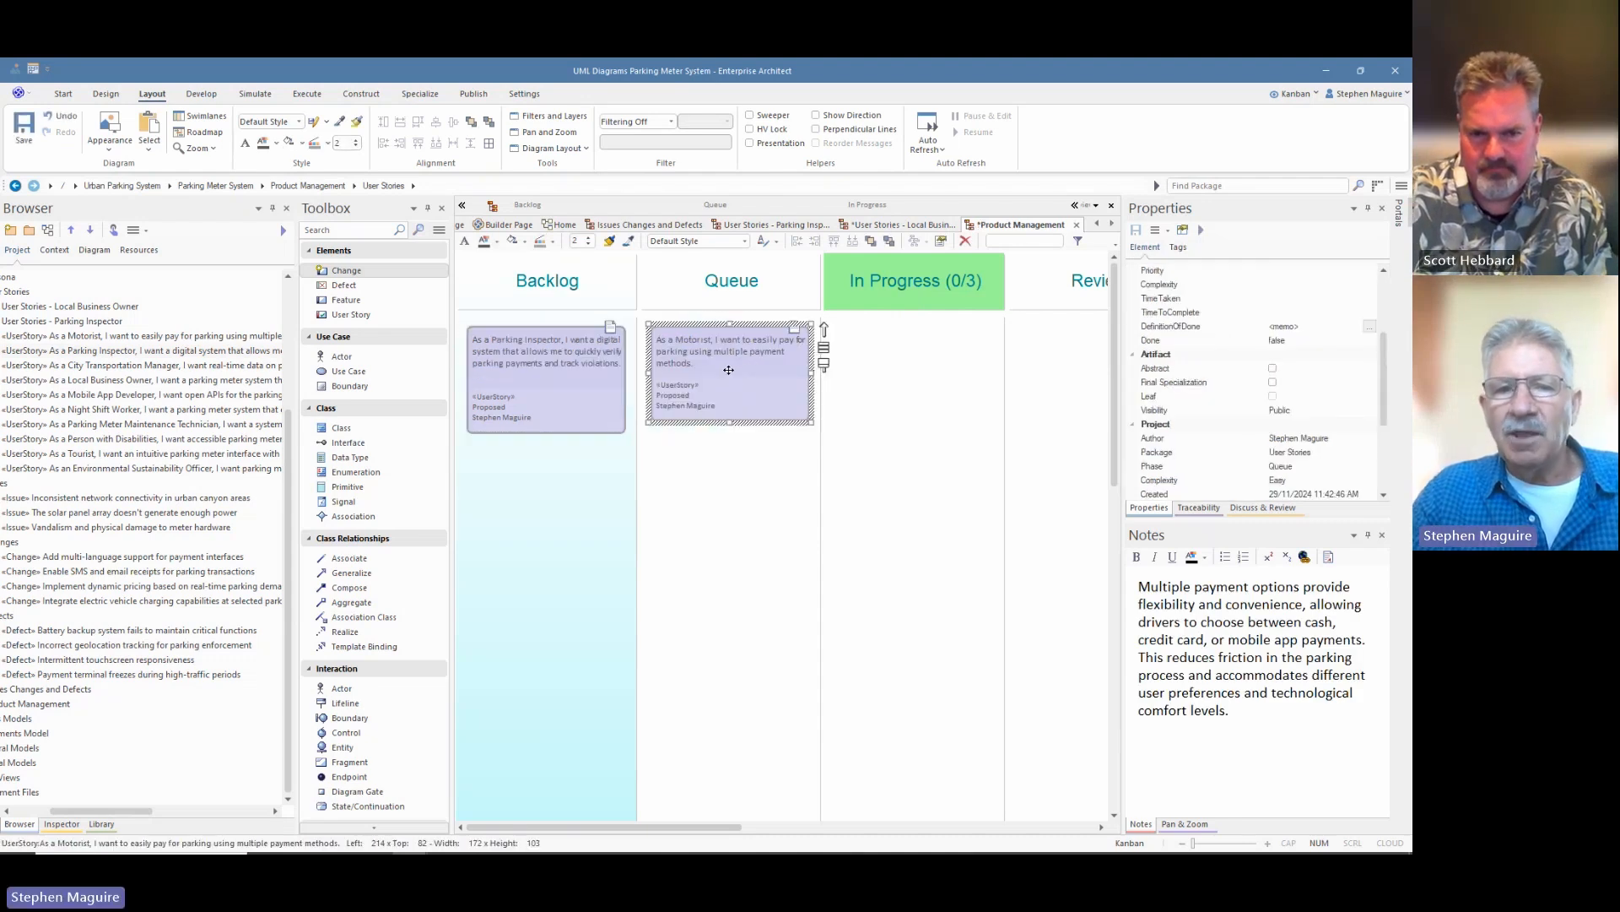
pyautogui.moveTo(728, 369); pyautogui.dragTo(907, 369)
pyautogui.click(925, 377)
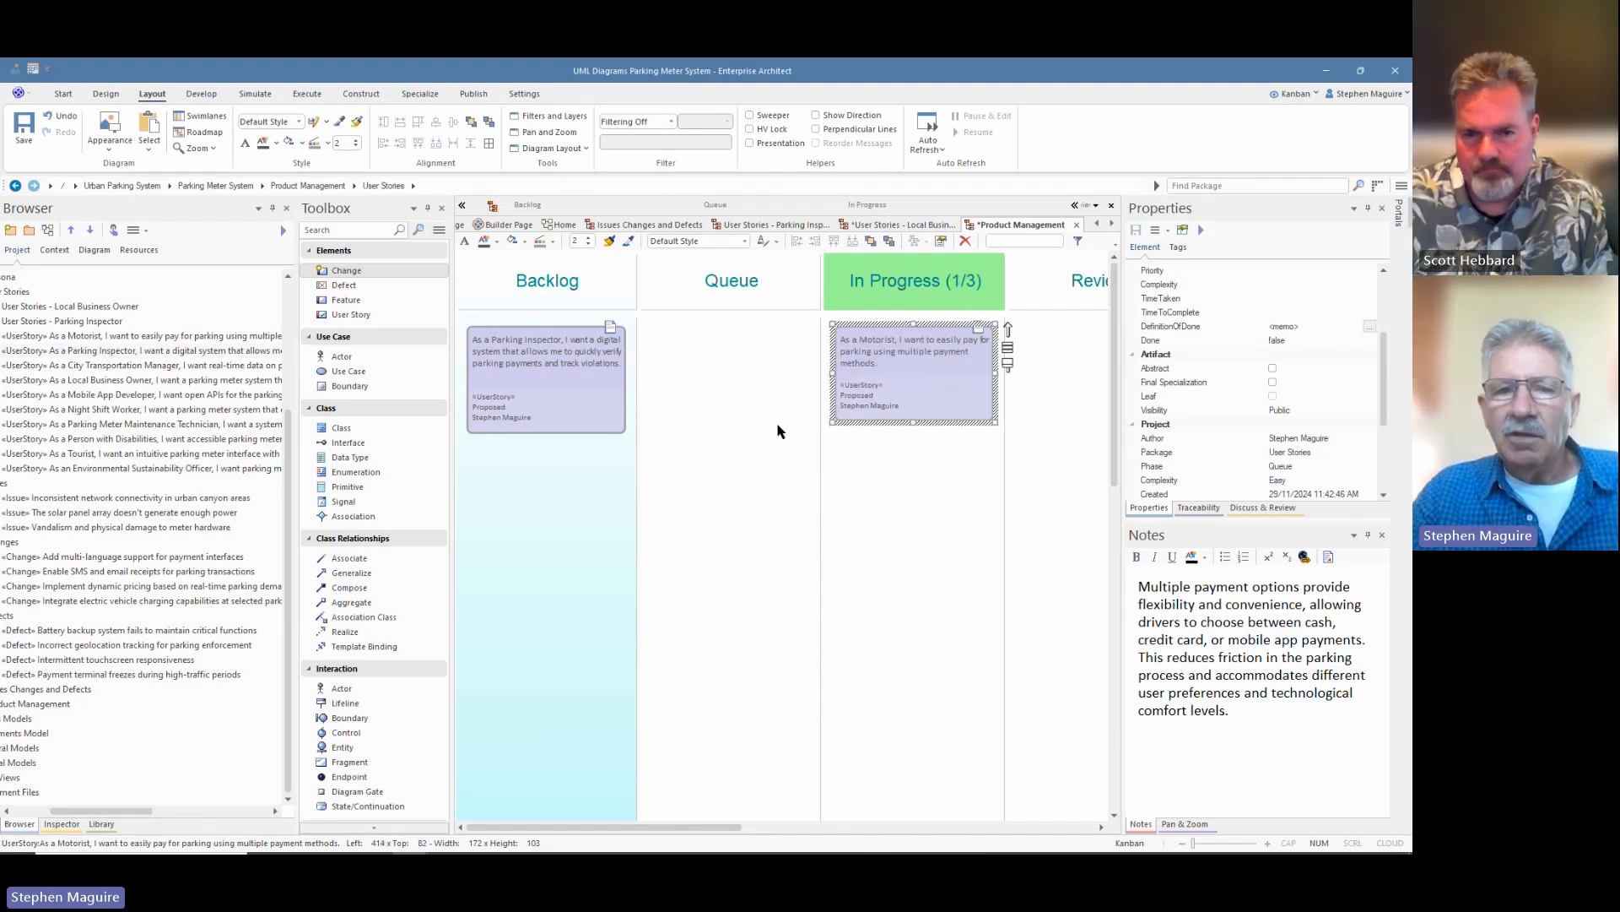
# Step: Add the City Transportation Manager and Local Business Owner user stories to the Backlog lane as links
pyautogui.click(131, 383)
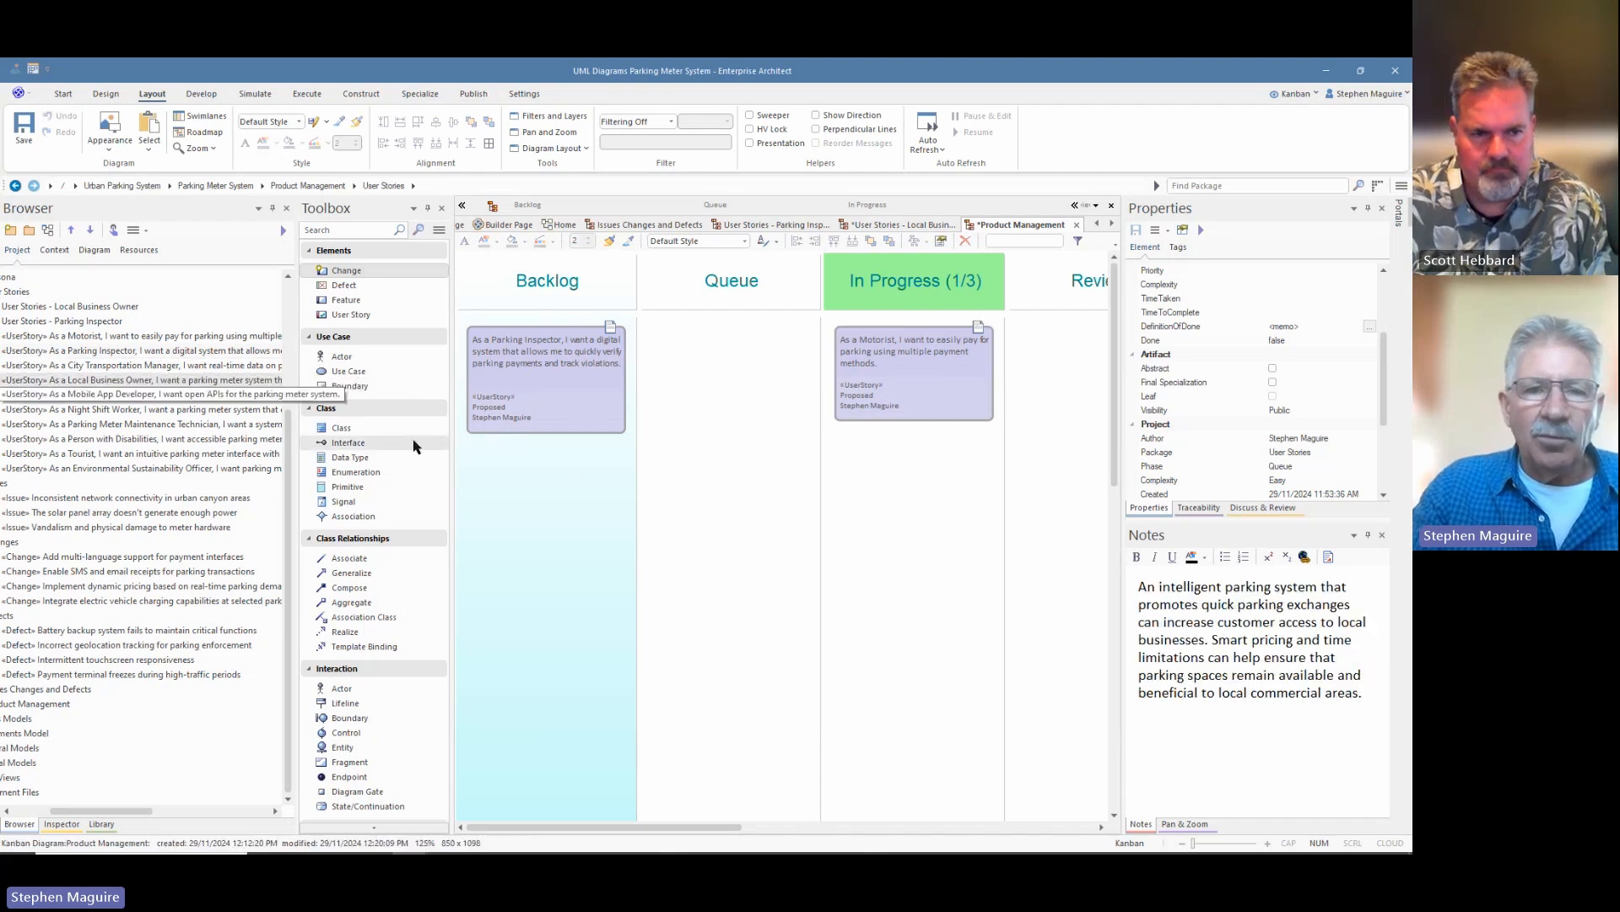
pyautogui.click(116, 365)
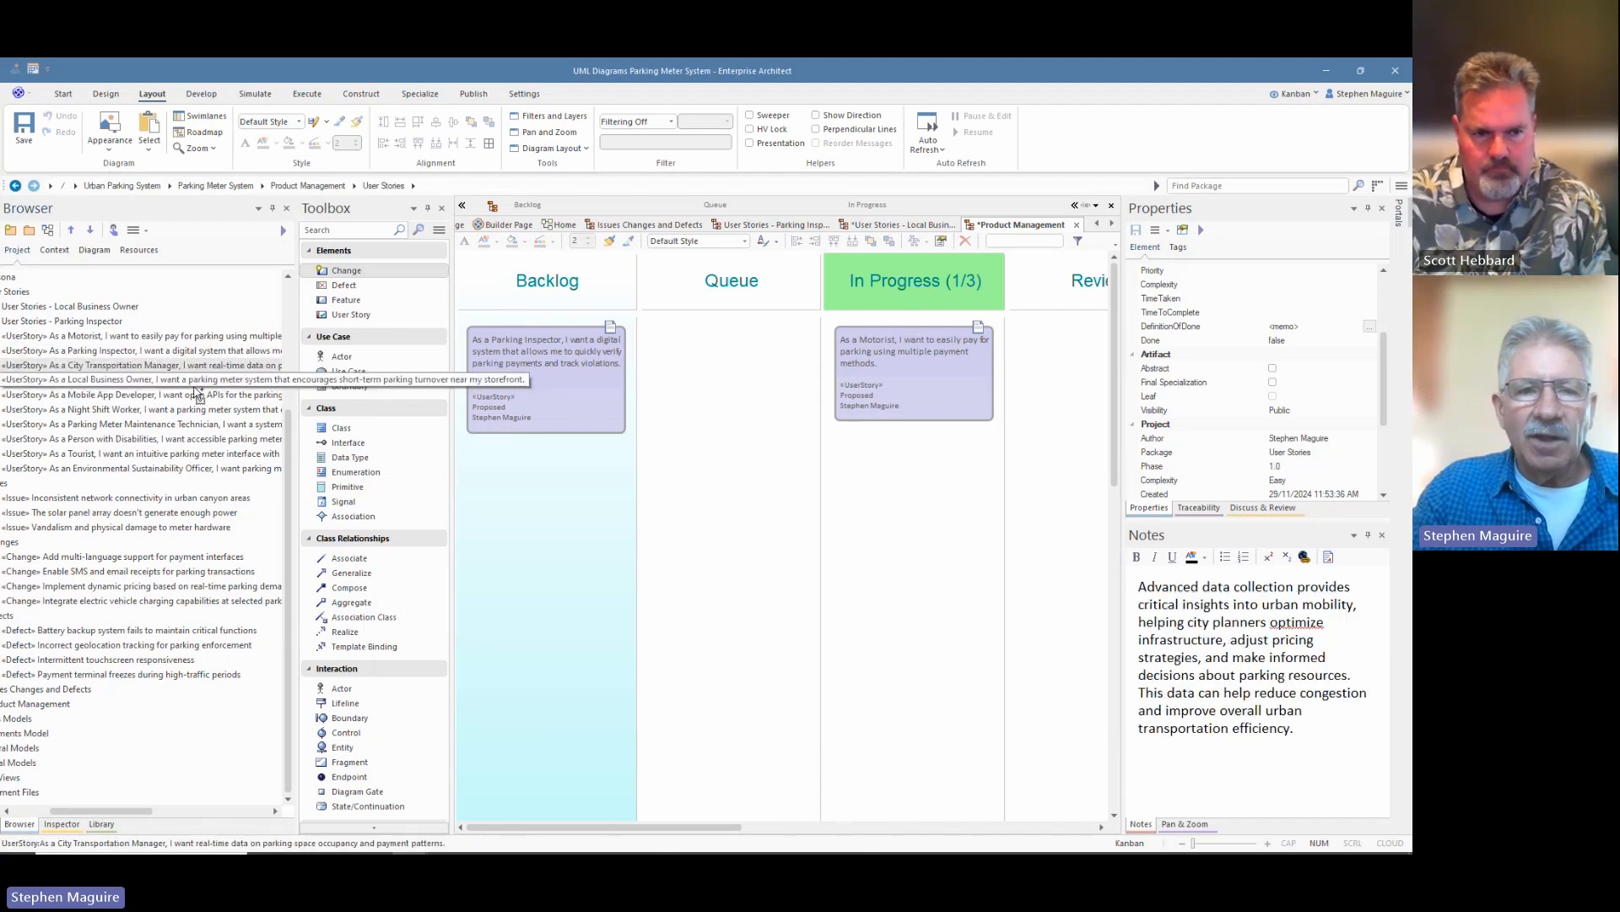
pyautogui.moveTo(503, 486); pyautogui.dragTo(503, 486)
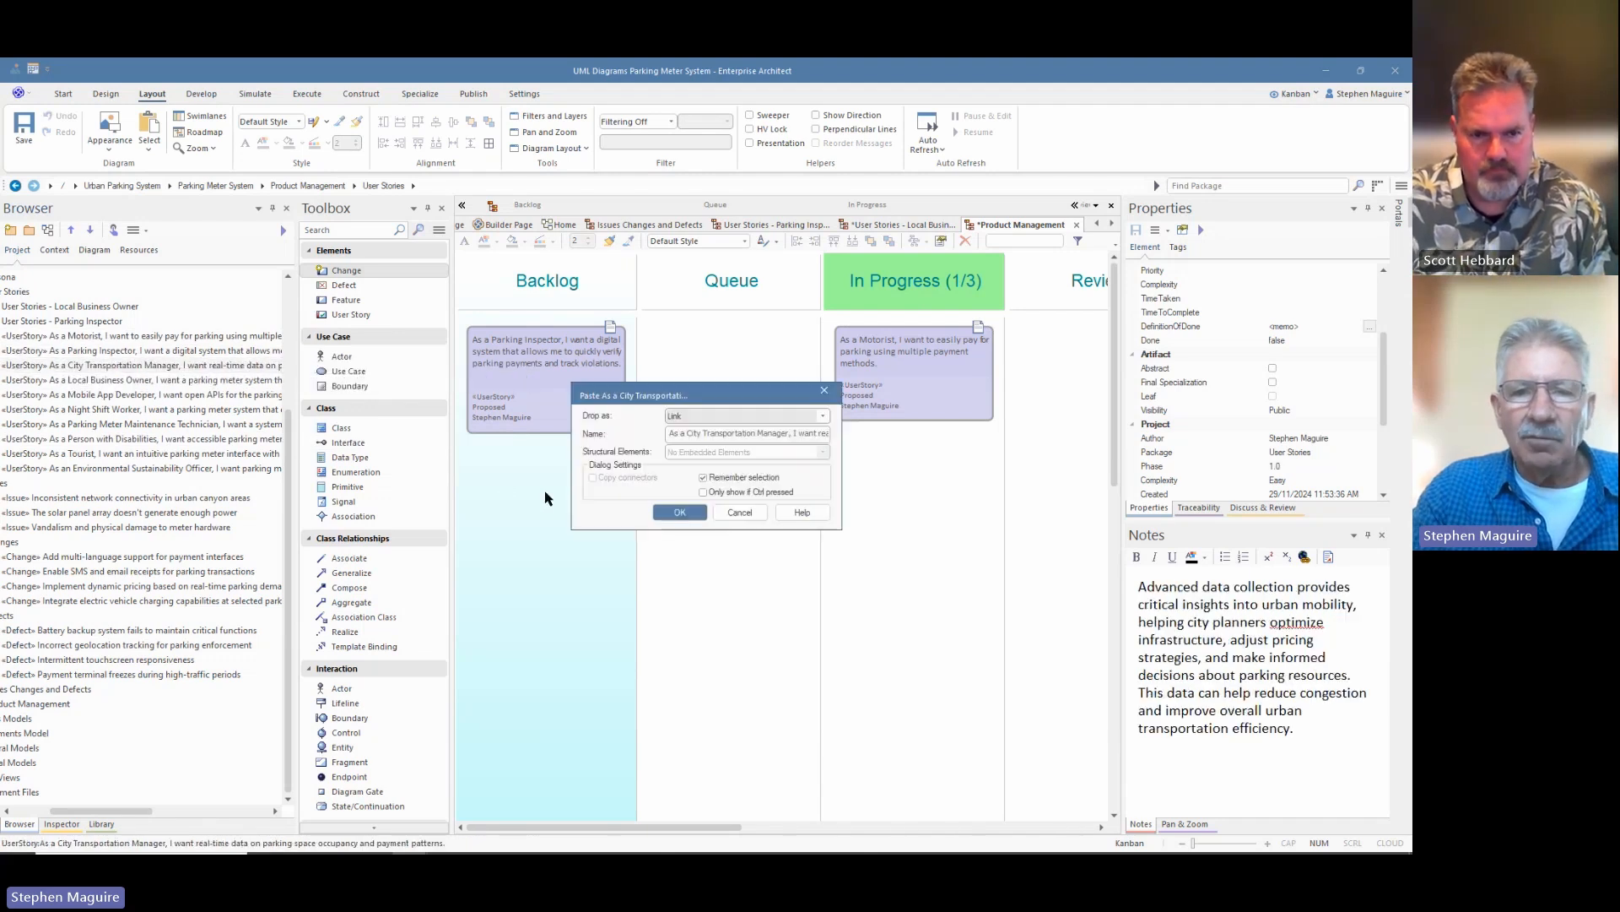
pyautogui.click(676, 511)
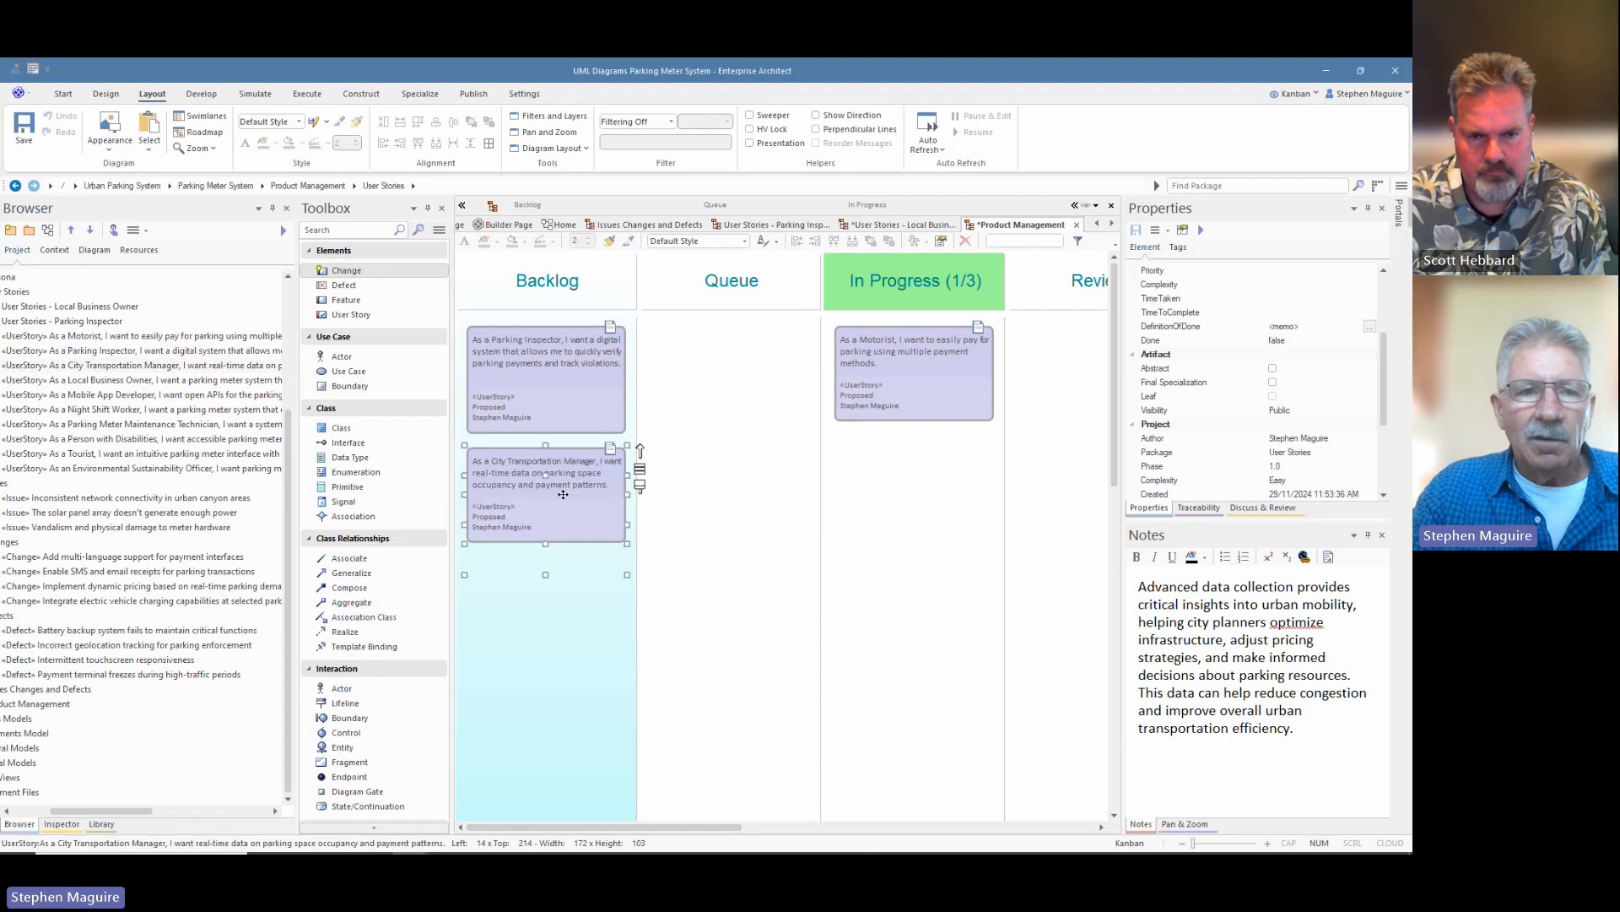
pyautogui.click(145, 384)
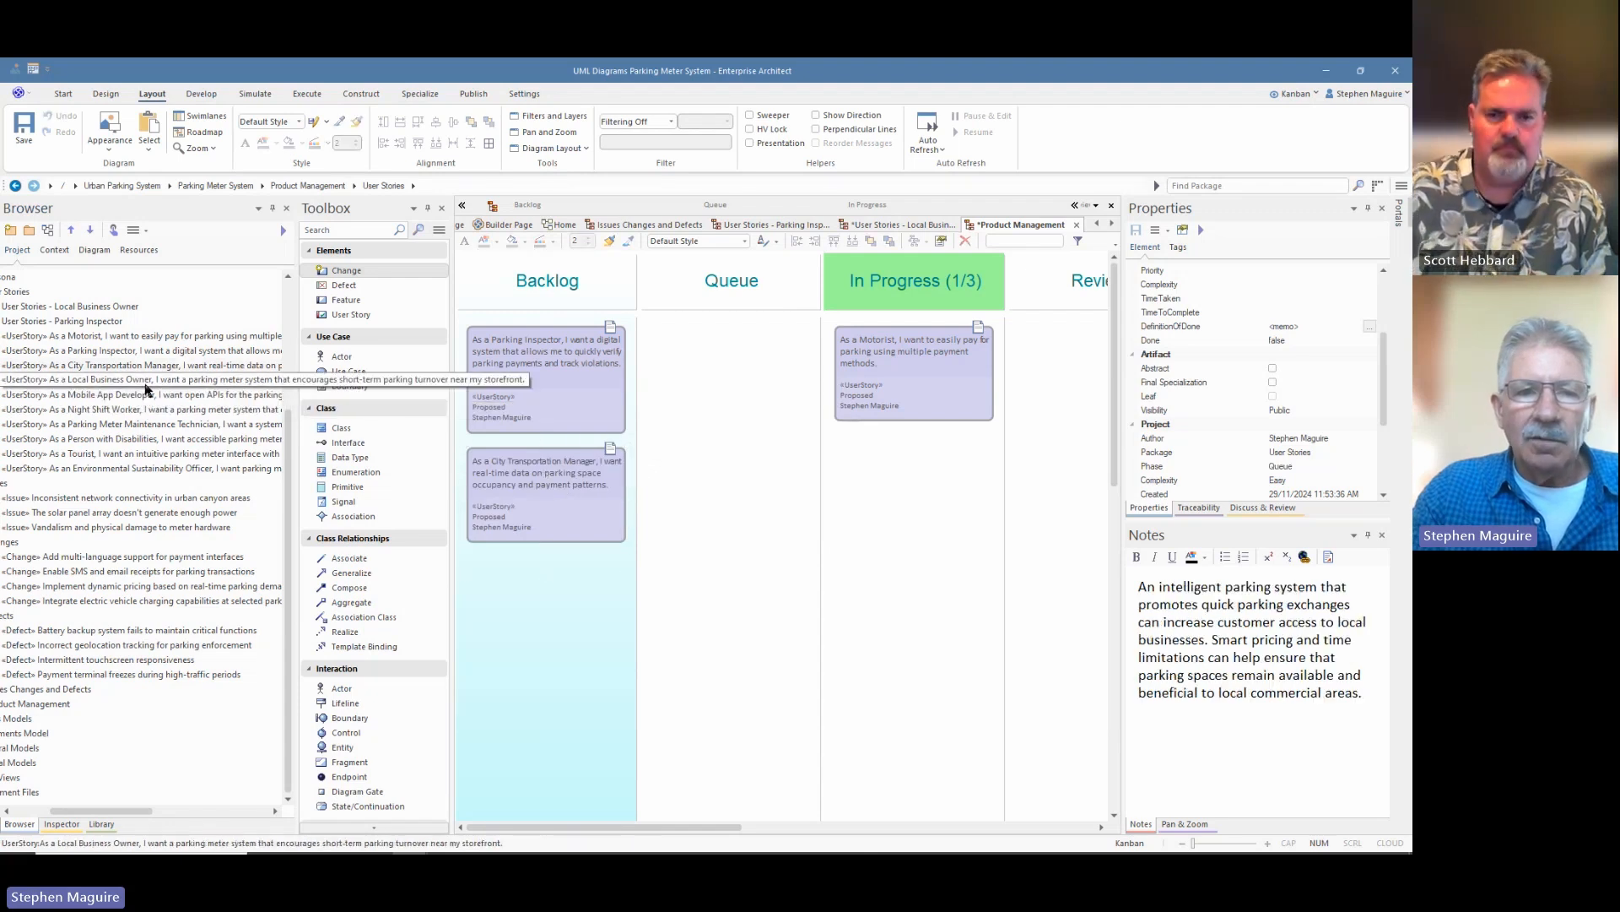
pyautogui.moveTo(145, 390); pyautogui.dragTo(520, 597)
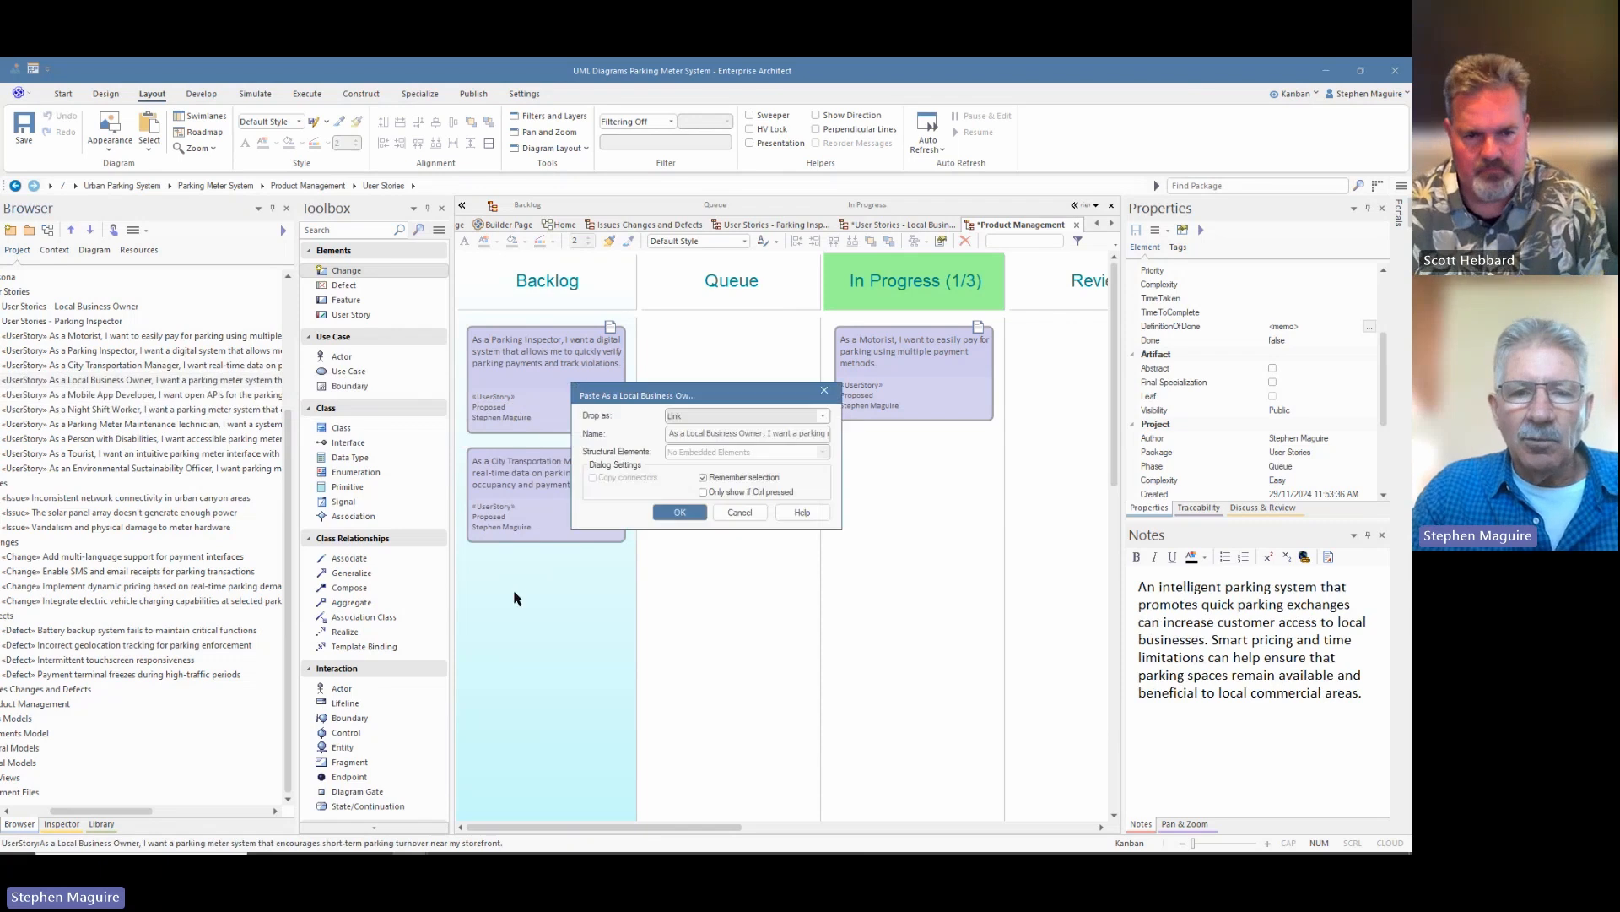
pyautogui.click(680, 511)
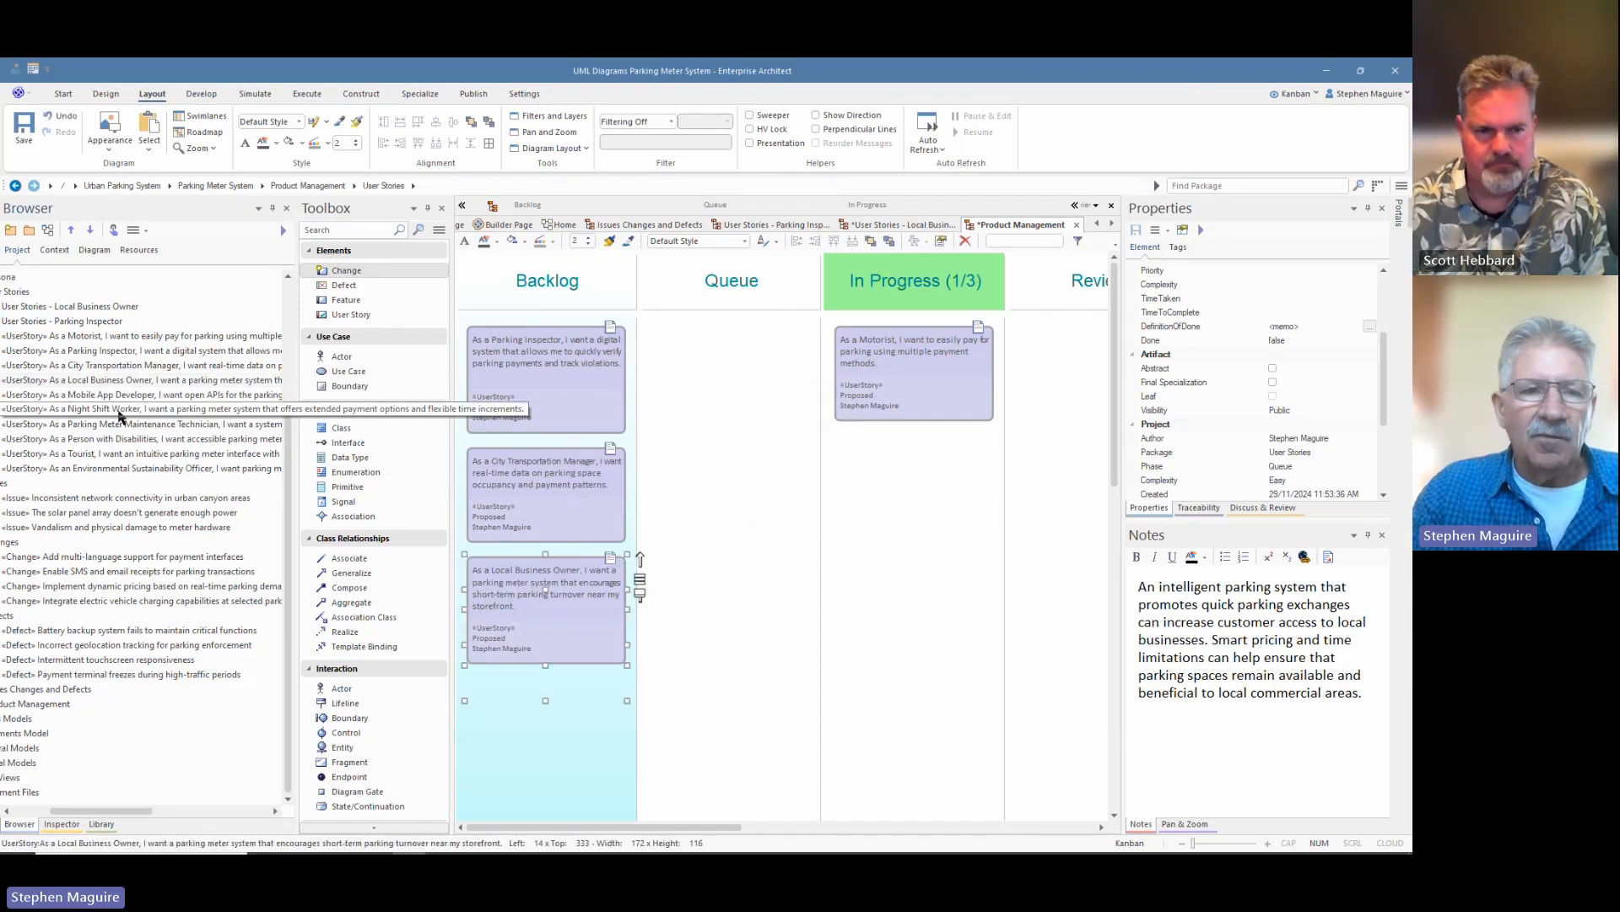
# Step: Add the Night Shift Worker and Parking Meter Maintenance Technician user stories to the Backlog lane as links
pyautogui.click(152, 409)
pyautogui.moveTo(153, 409); pyautogui.dragTo(517, 711)
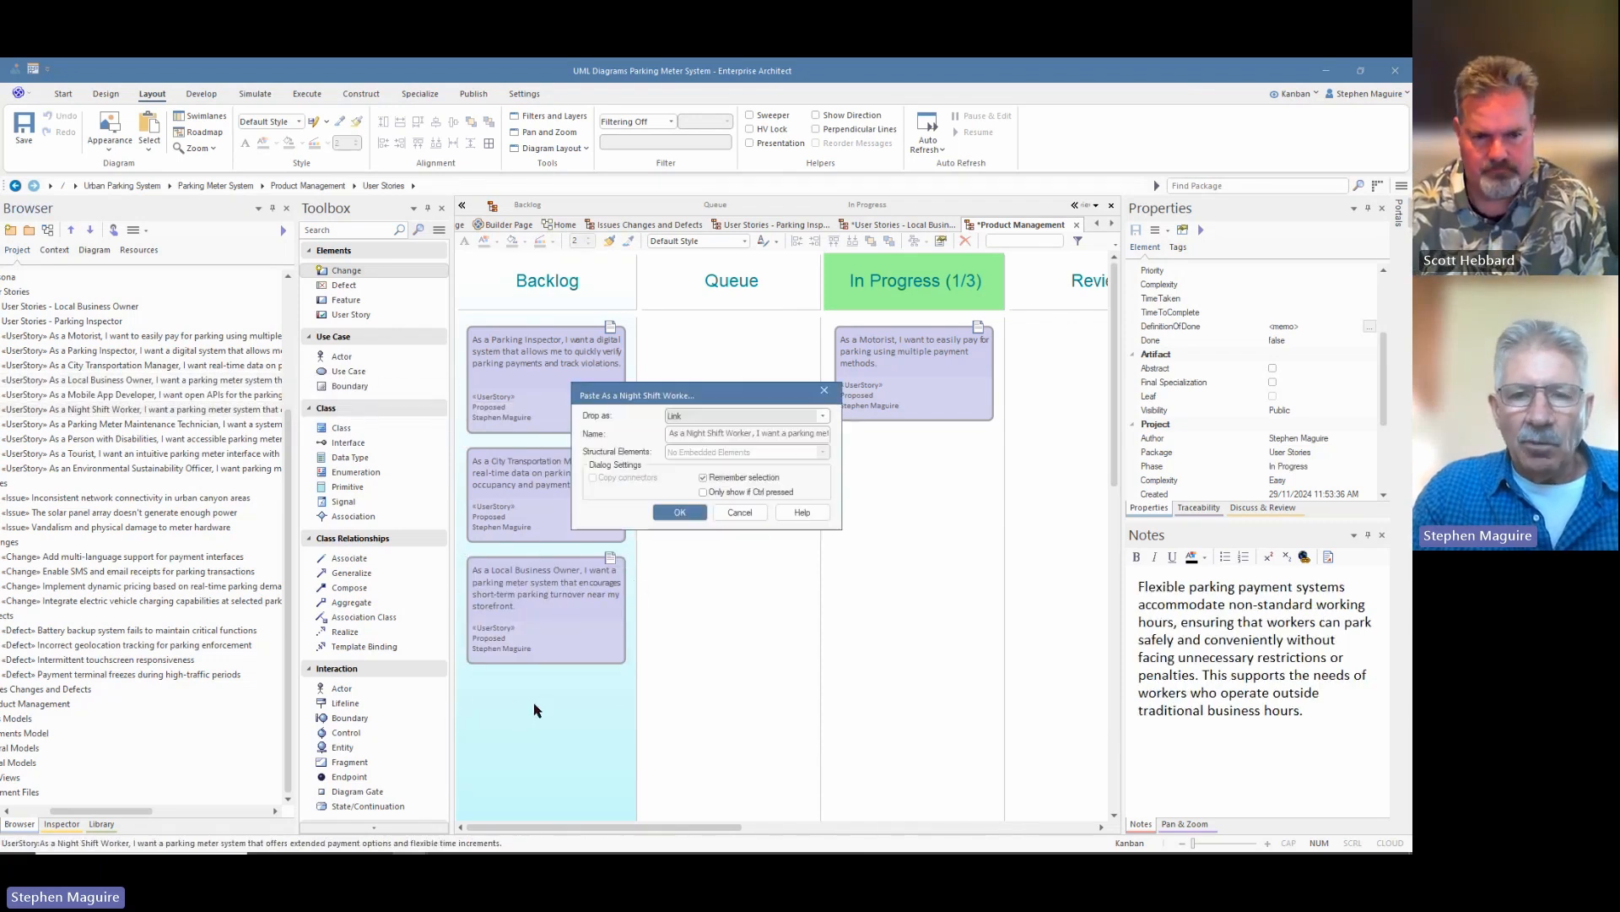
pyautogui.click(678, 521)
pyautogui.scroll(-3, 596, 548)
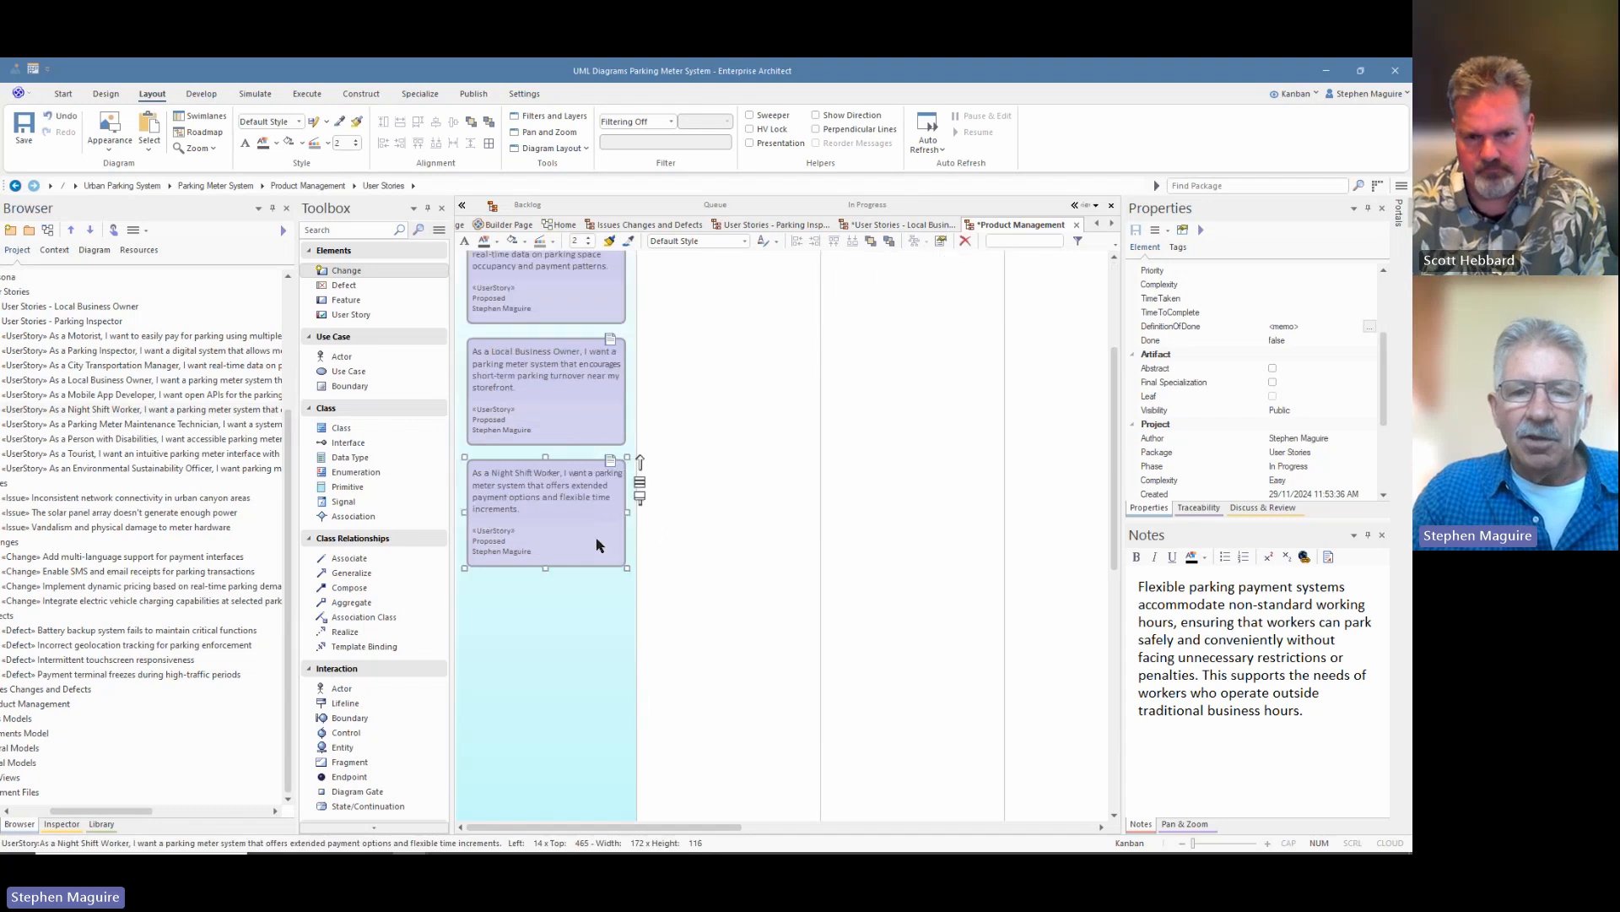
pyautogui.click(160, 425)
pyautogui.moveTo(156, 428); pyautogui.dragTo(530, 618)
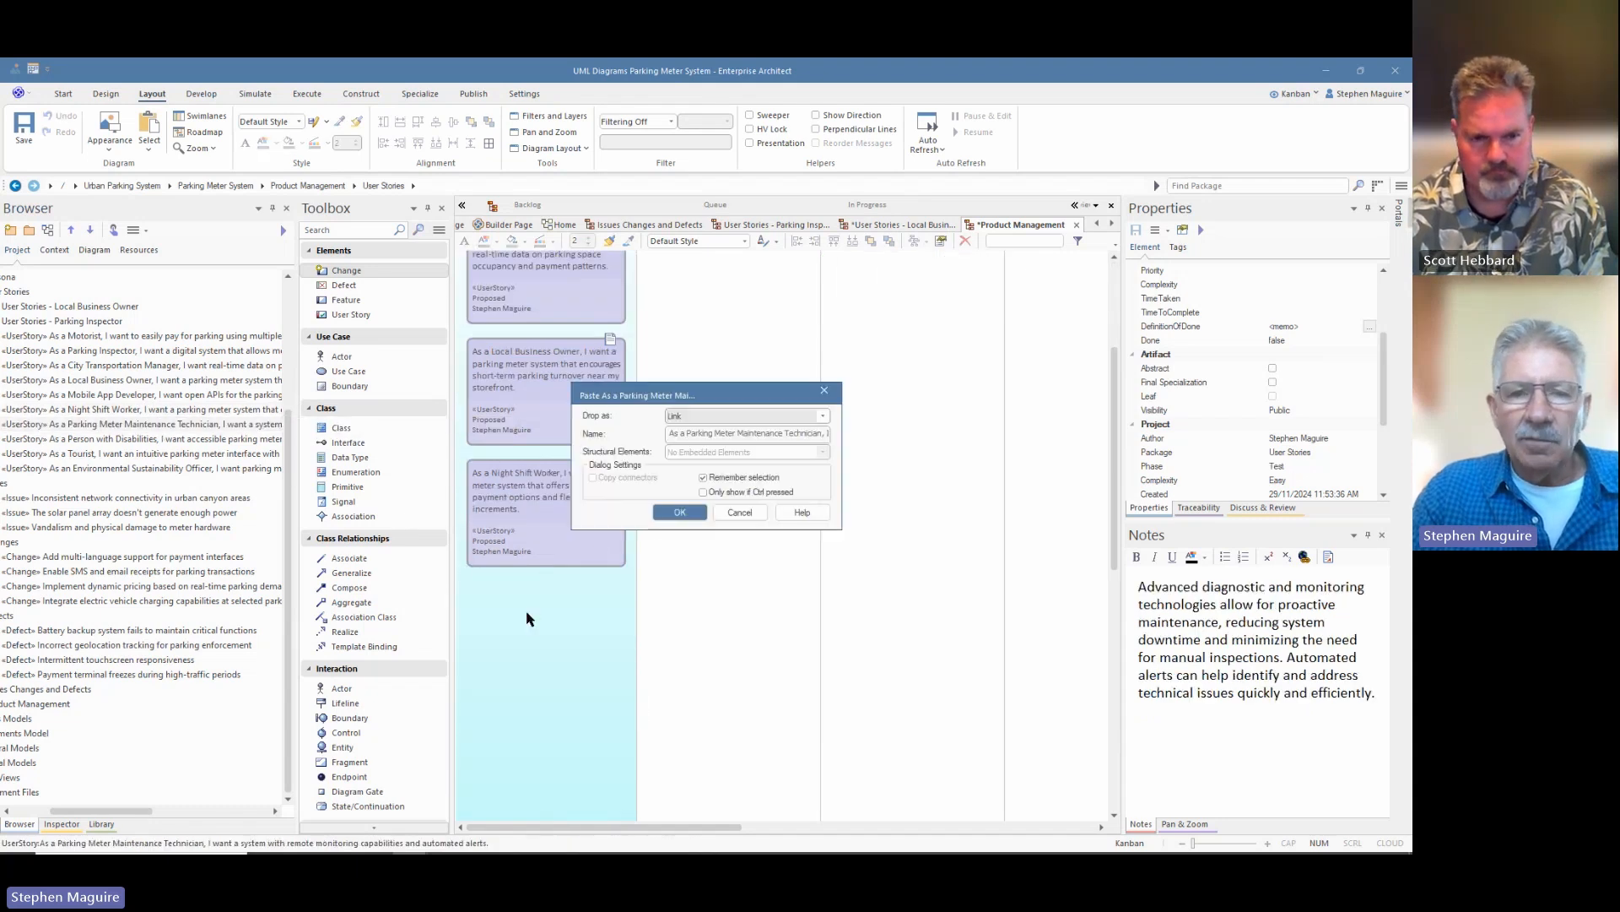
pyautogui.click(675, 520)
# Step: Add the Tourist user story to the end of the Backlog lane as a link
pyautogui.click(142, 453)
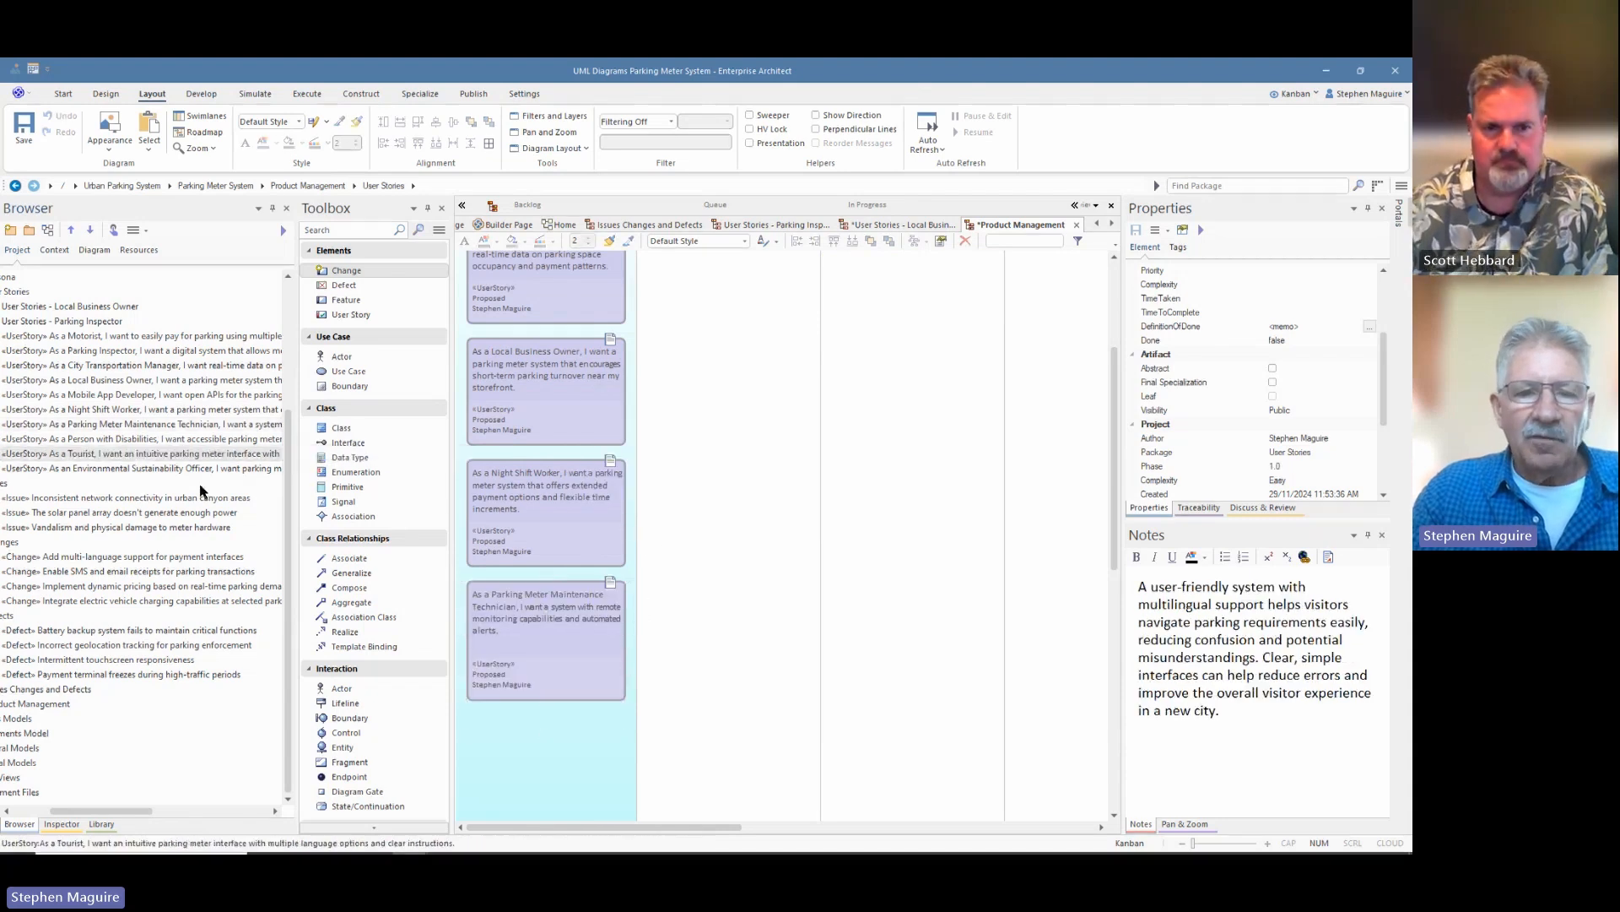
pyautogui.moveTo(202, 467); pyautogui.dragTo(510, 752)
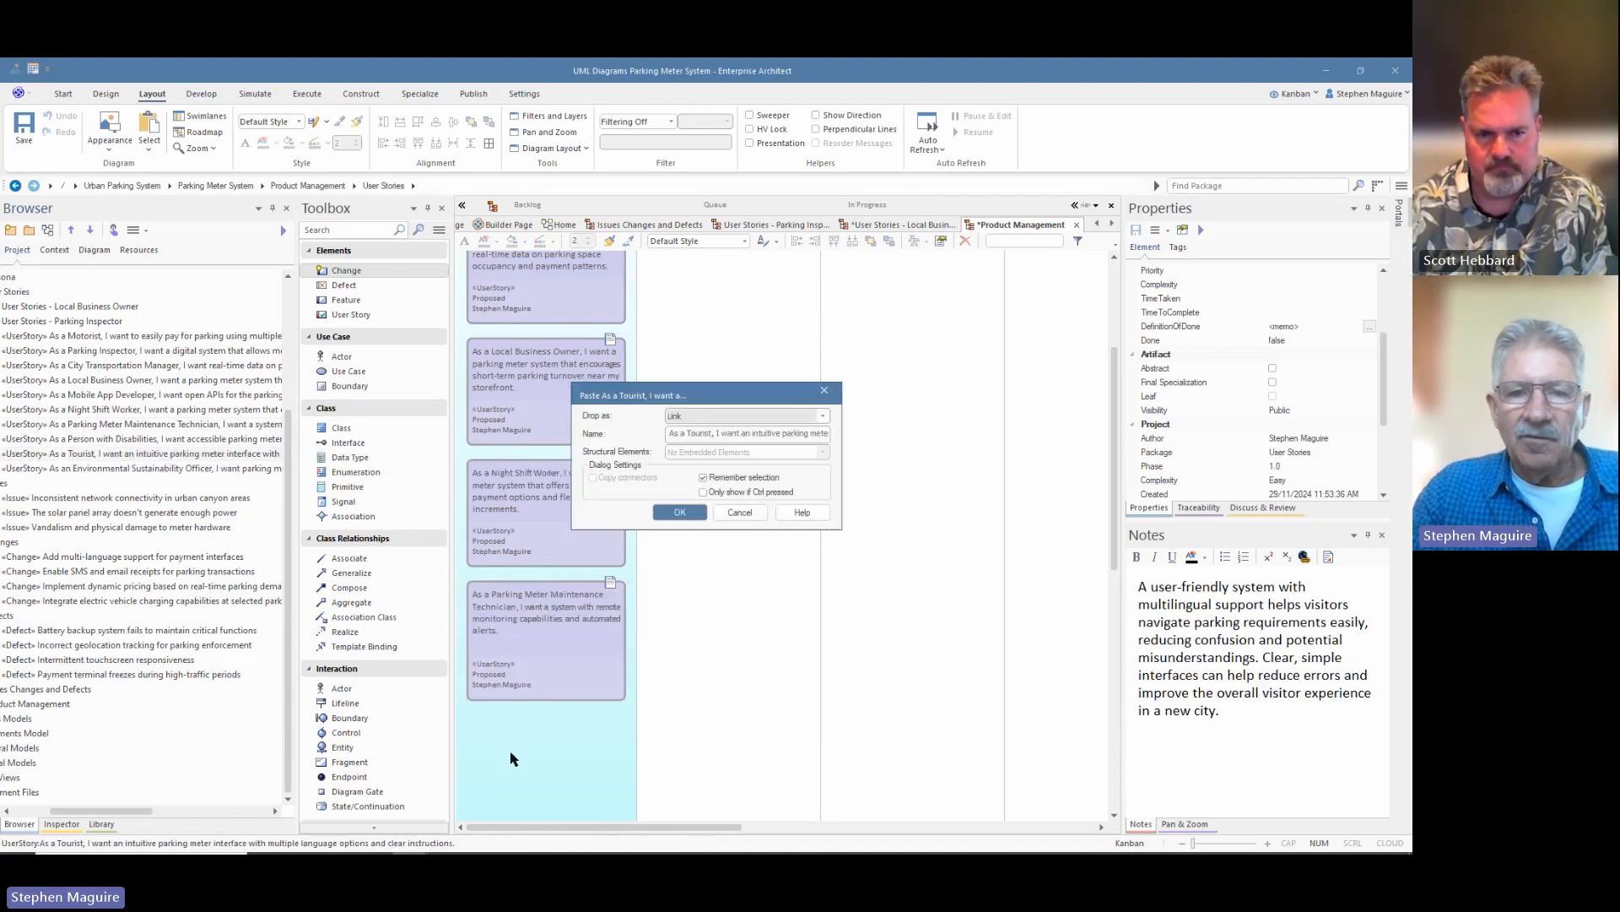
pyautogui.click(675, 512)
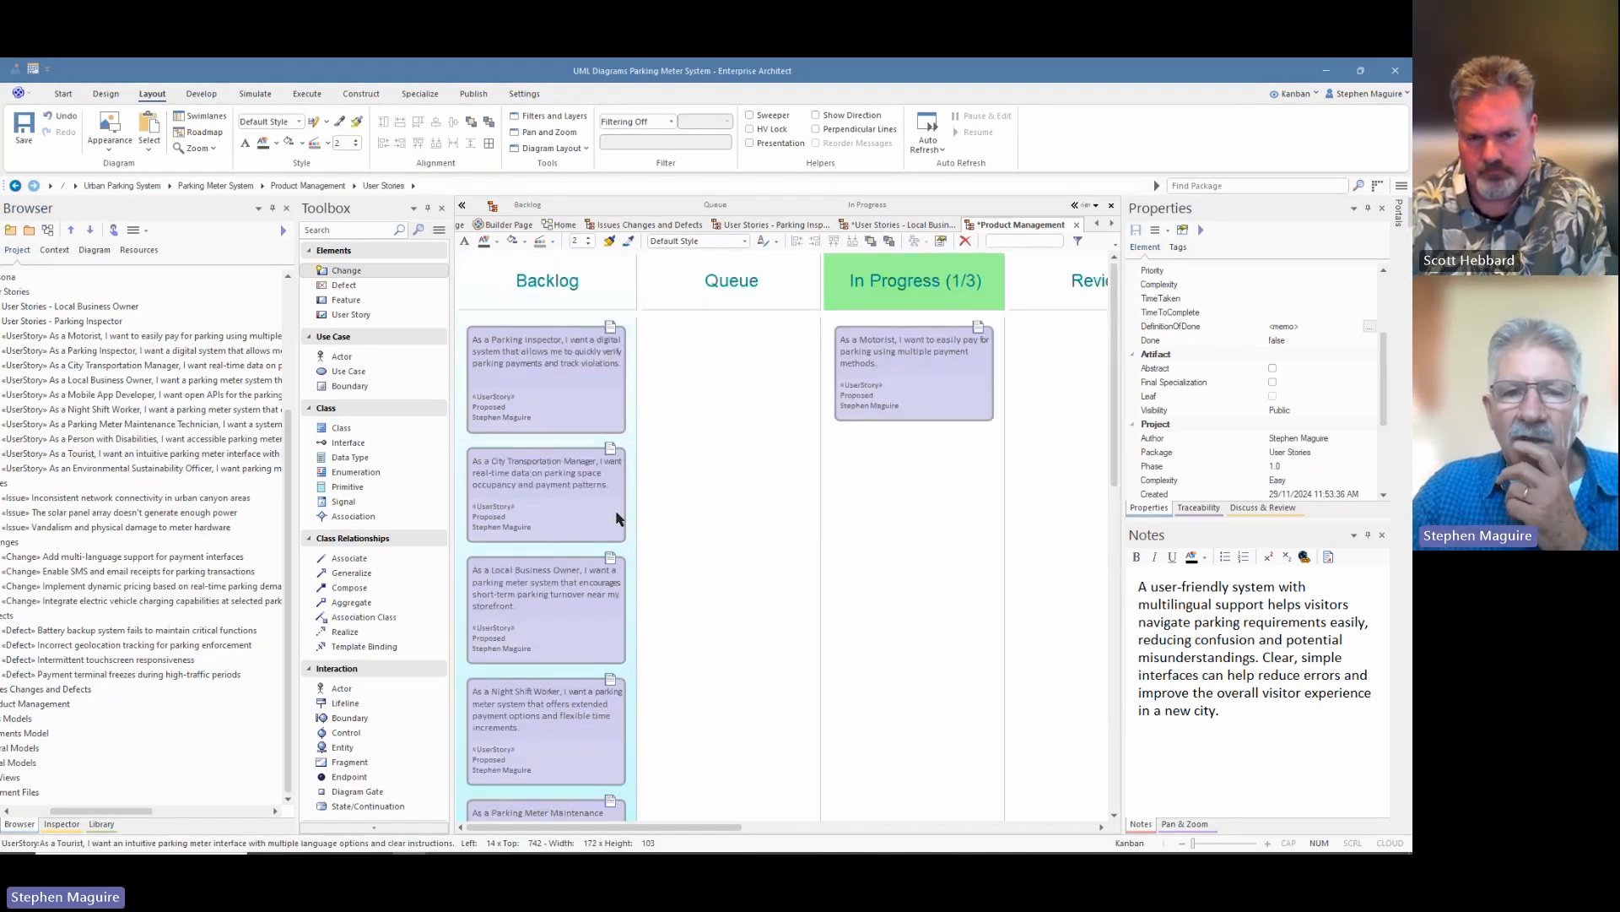
# Step: Move the City Transportation Manager and Night Shift Worker cards from Backlog to the In Progress lane
pyautogui.moveTo(550, 512); pyautogui.dragTo(922, 502)
pyautogui.click(579, 636)
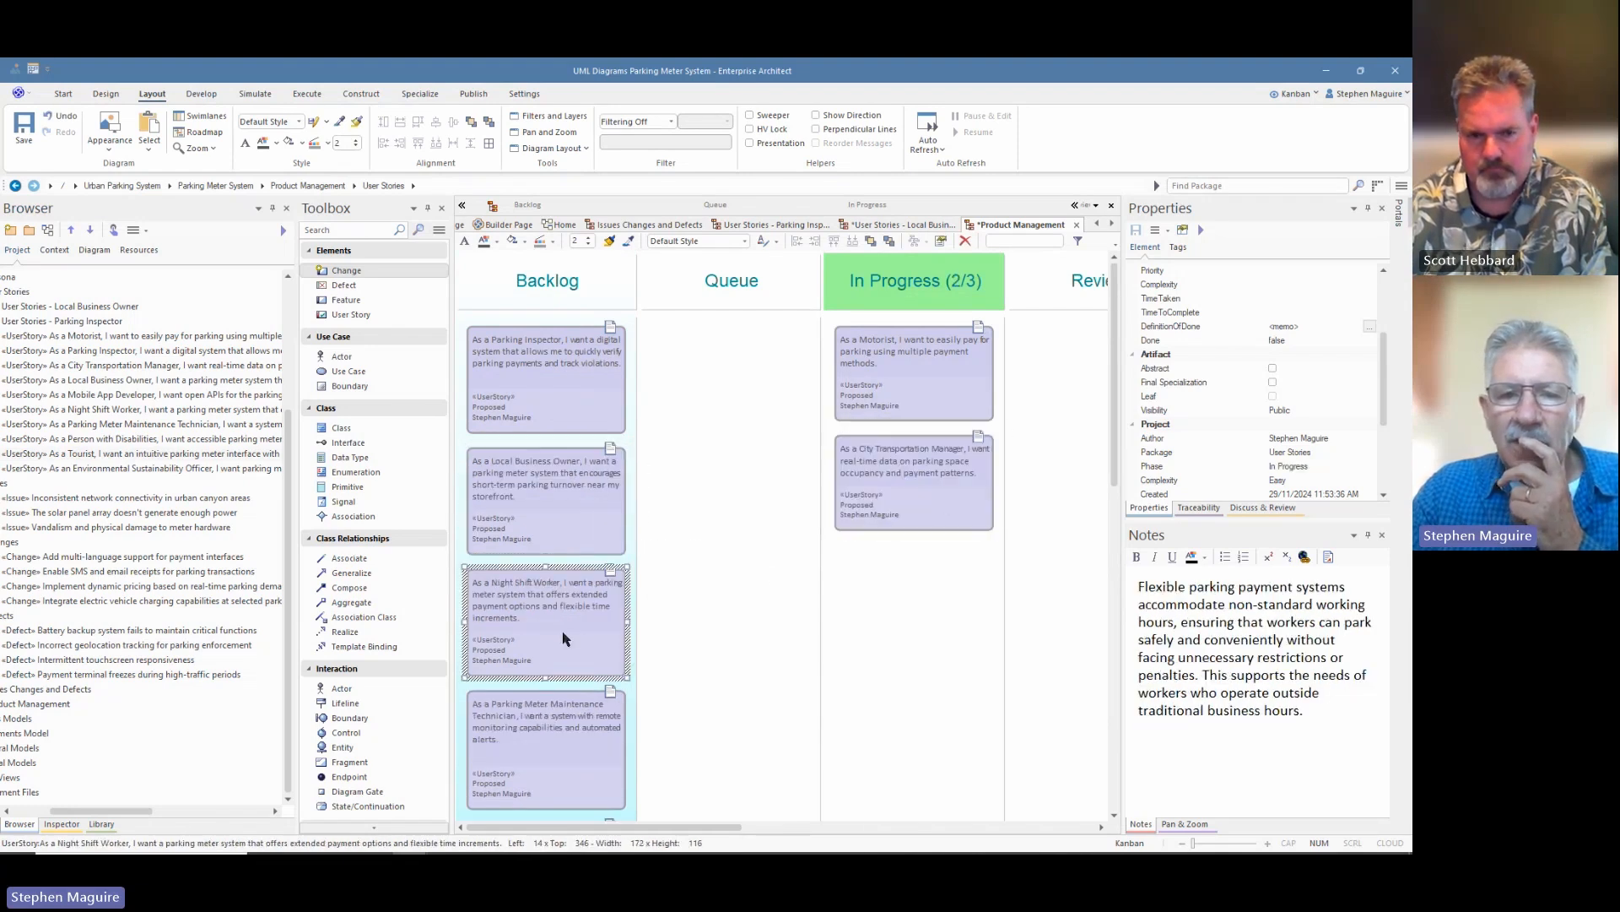
pyautogui.moveTo(557, 635); pyautogui.dragTo(951, 627)
pyautogui.click(950, 627)
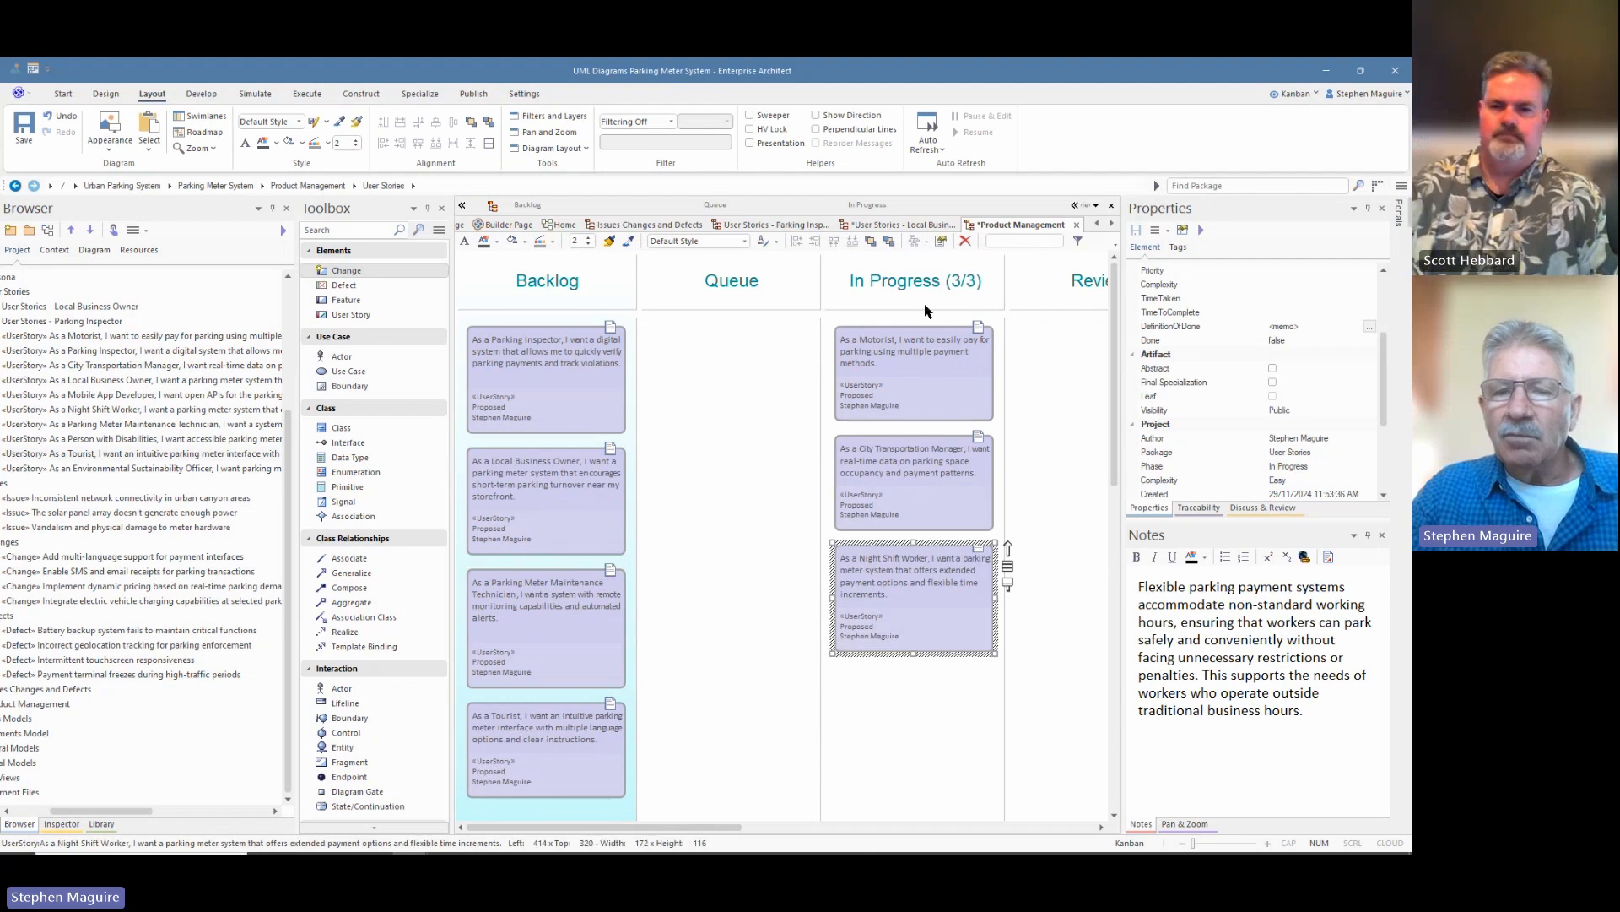
# Step: Move the Tourist user story card from Backlog to the In Progress lane, exceeding its three-item limit
pyautogui.scroll(-3, 844, 426)
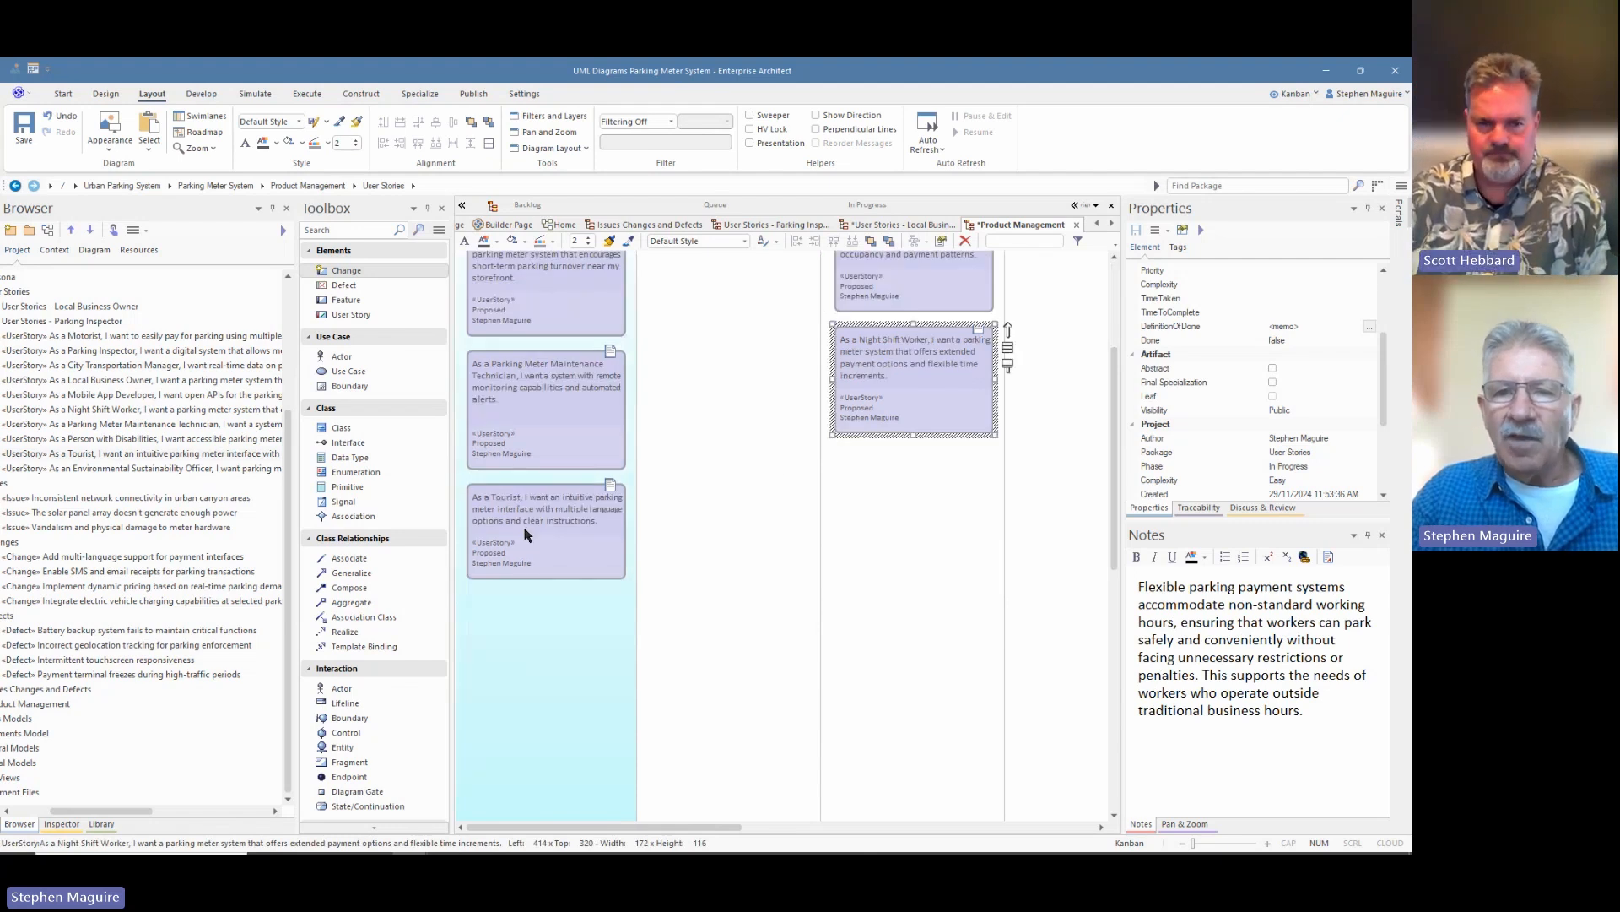
pyautogui.scroll(3, 731, 504)
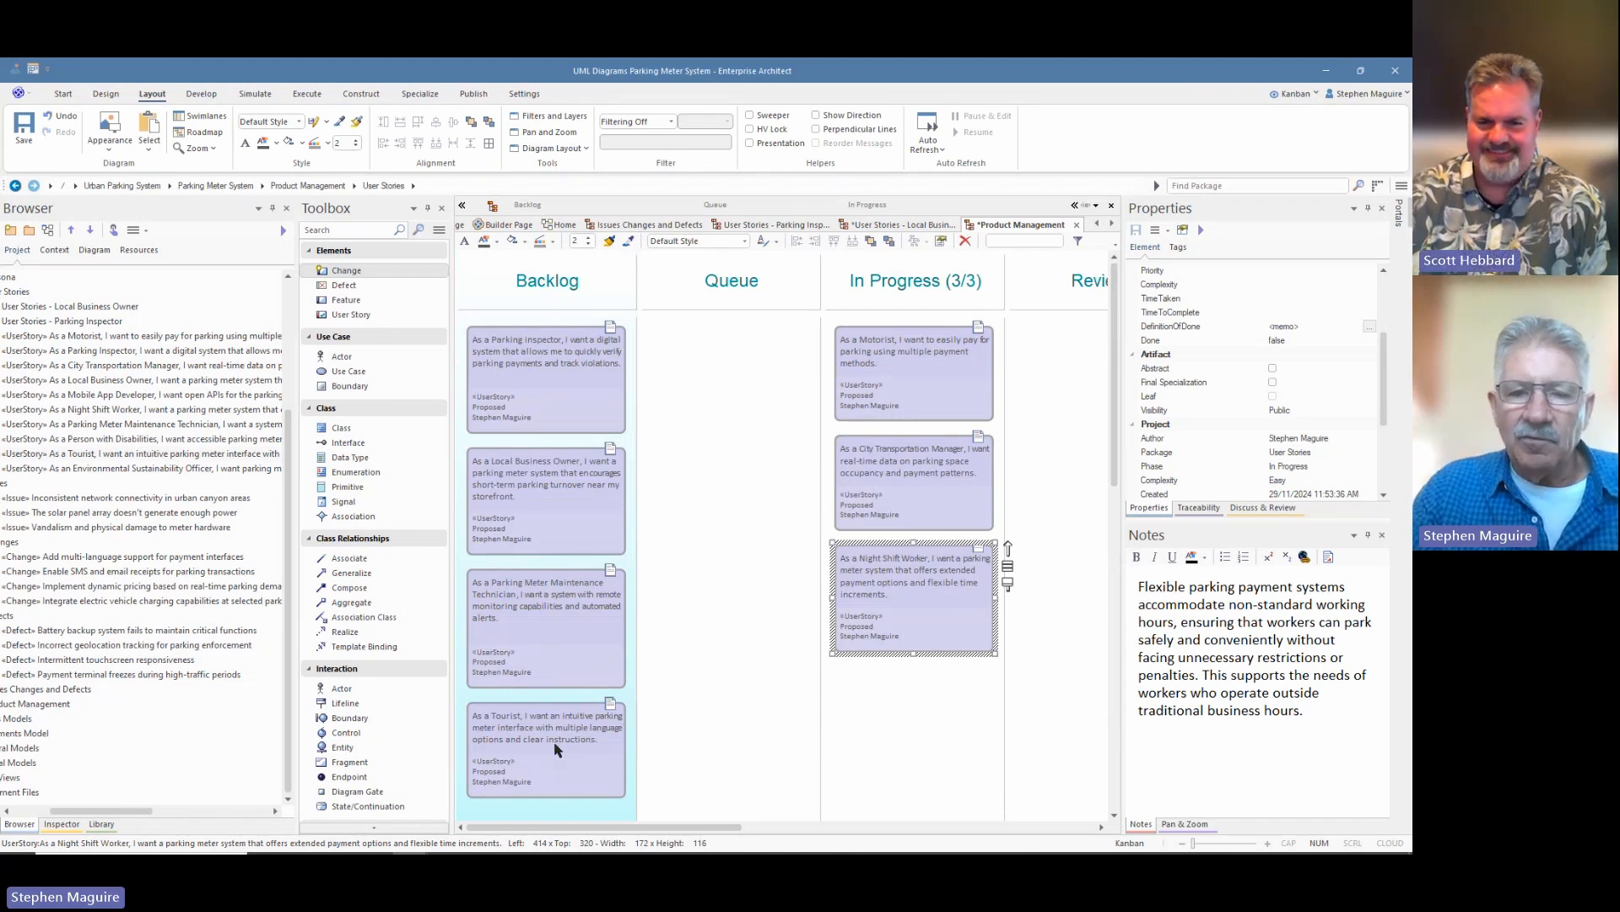
pyautogui.moveTo(552, 750); pyautogui.dragTo(941, 719)
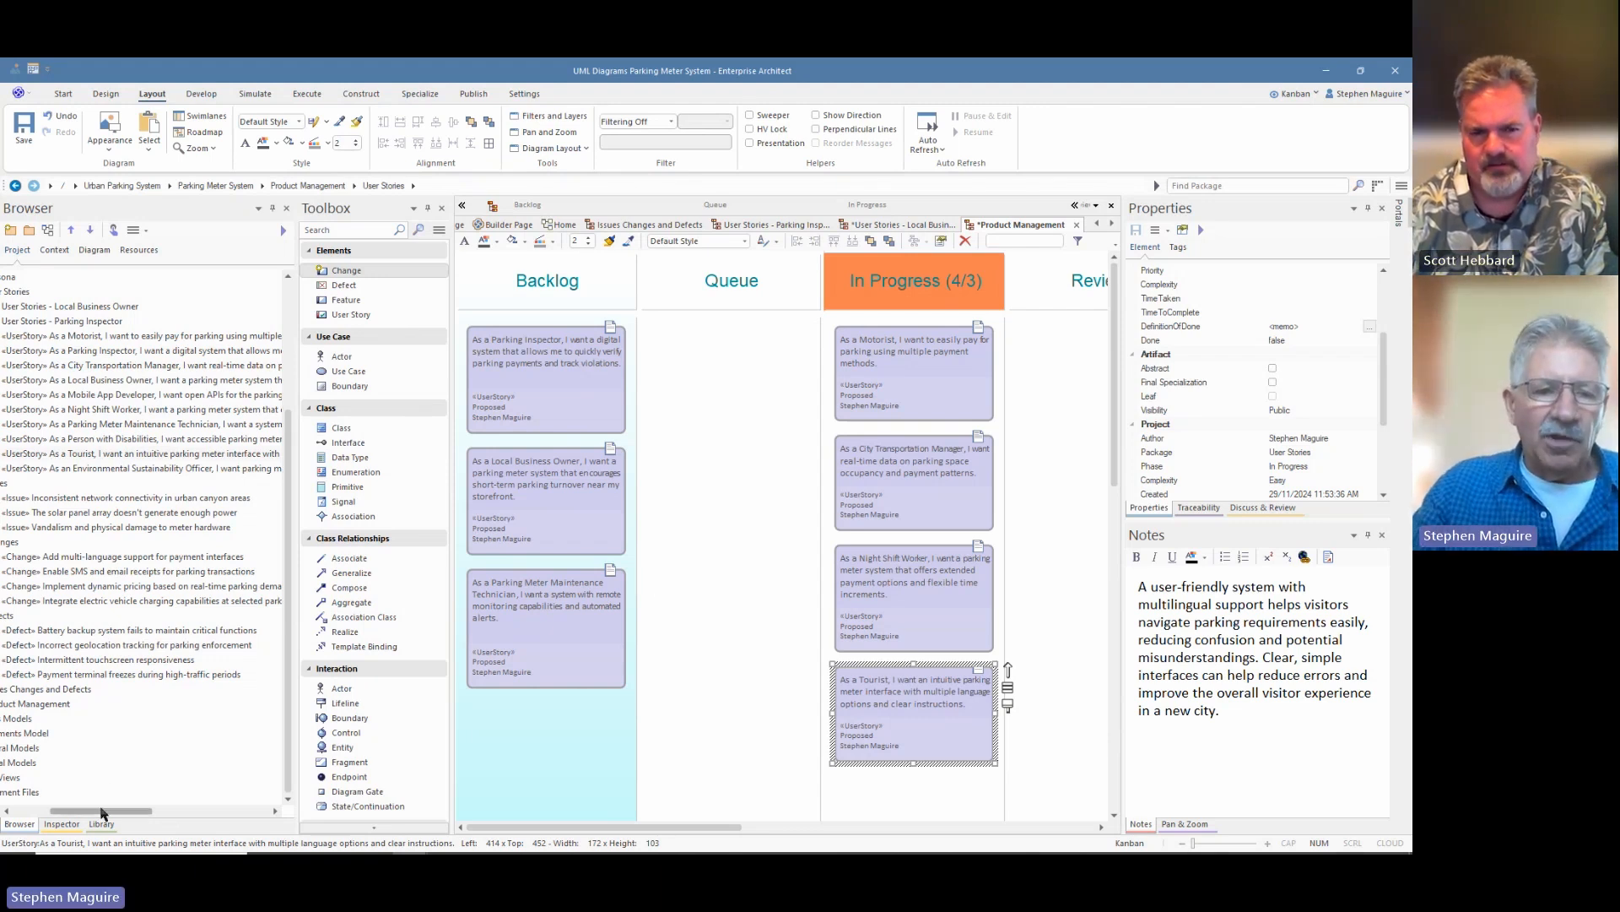
# Step: Add the issue "Inconsistent network connectivity in urban canyon areas" to the Backlog lane as a link
pyautogui.moveTo(102, 812); pyautogui.dragTo(57, 812)
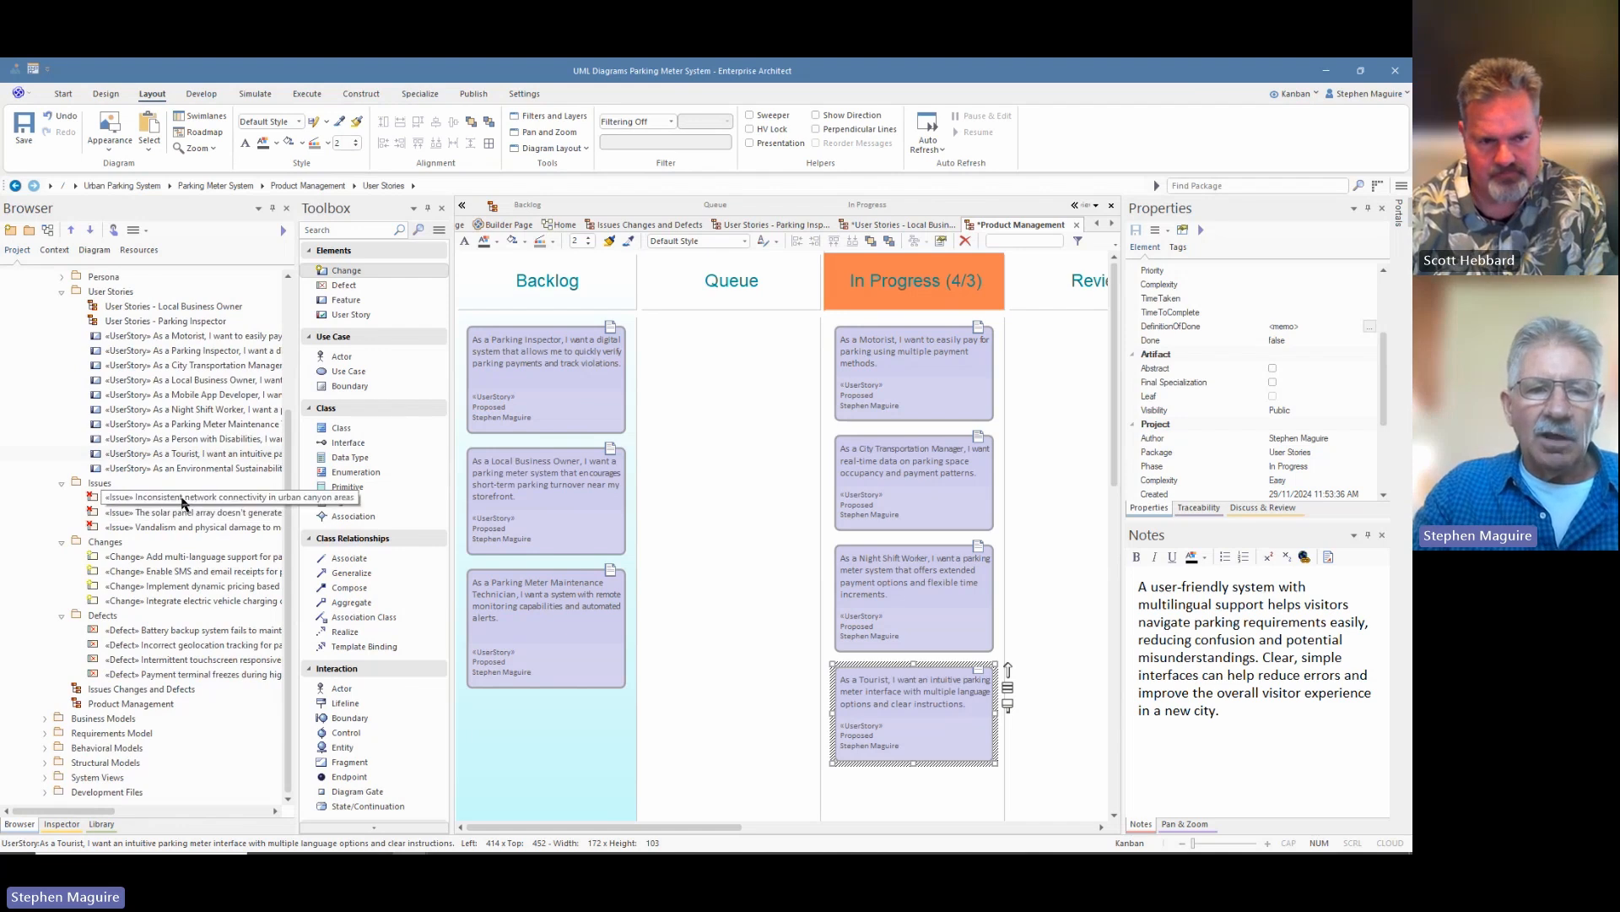
pyautogui.click(181, 499)
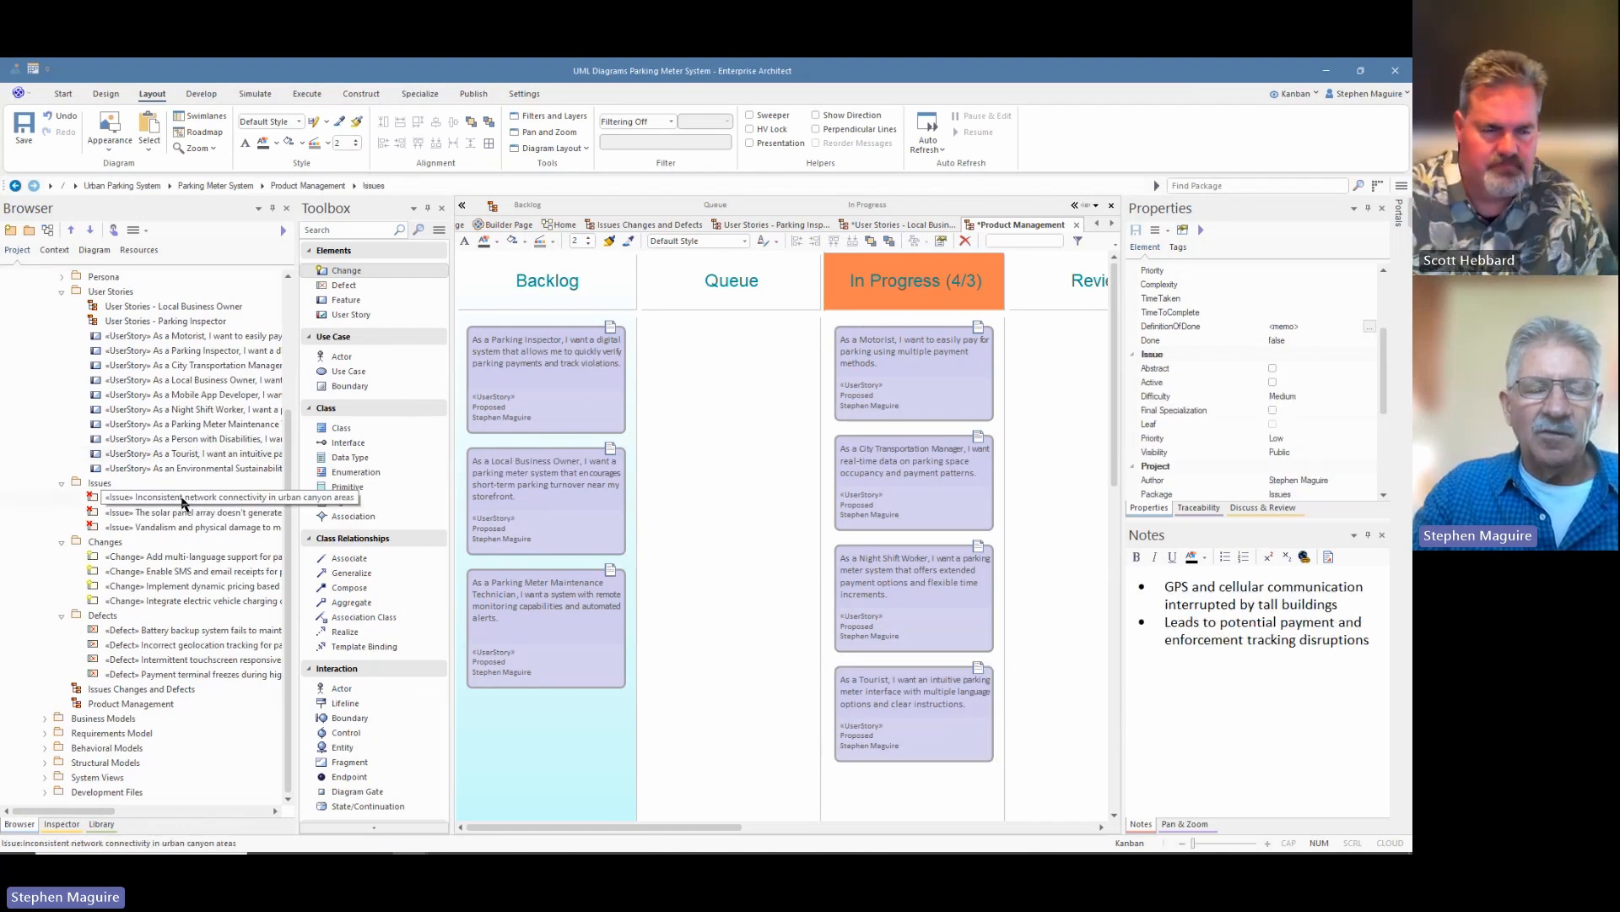
pyautogui.moveTo(508, 725); pyautogui.dragTo(508, 724)
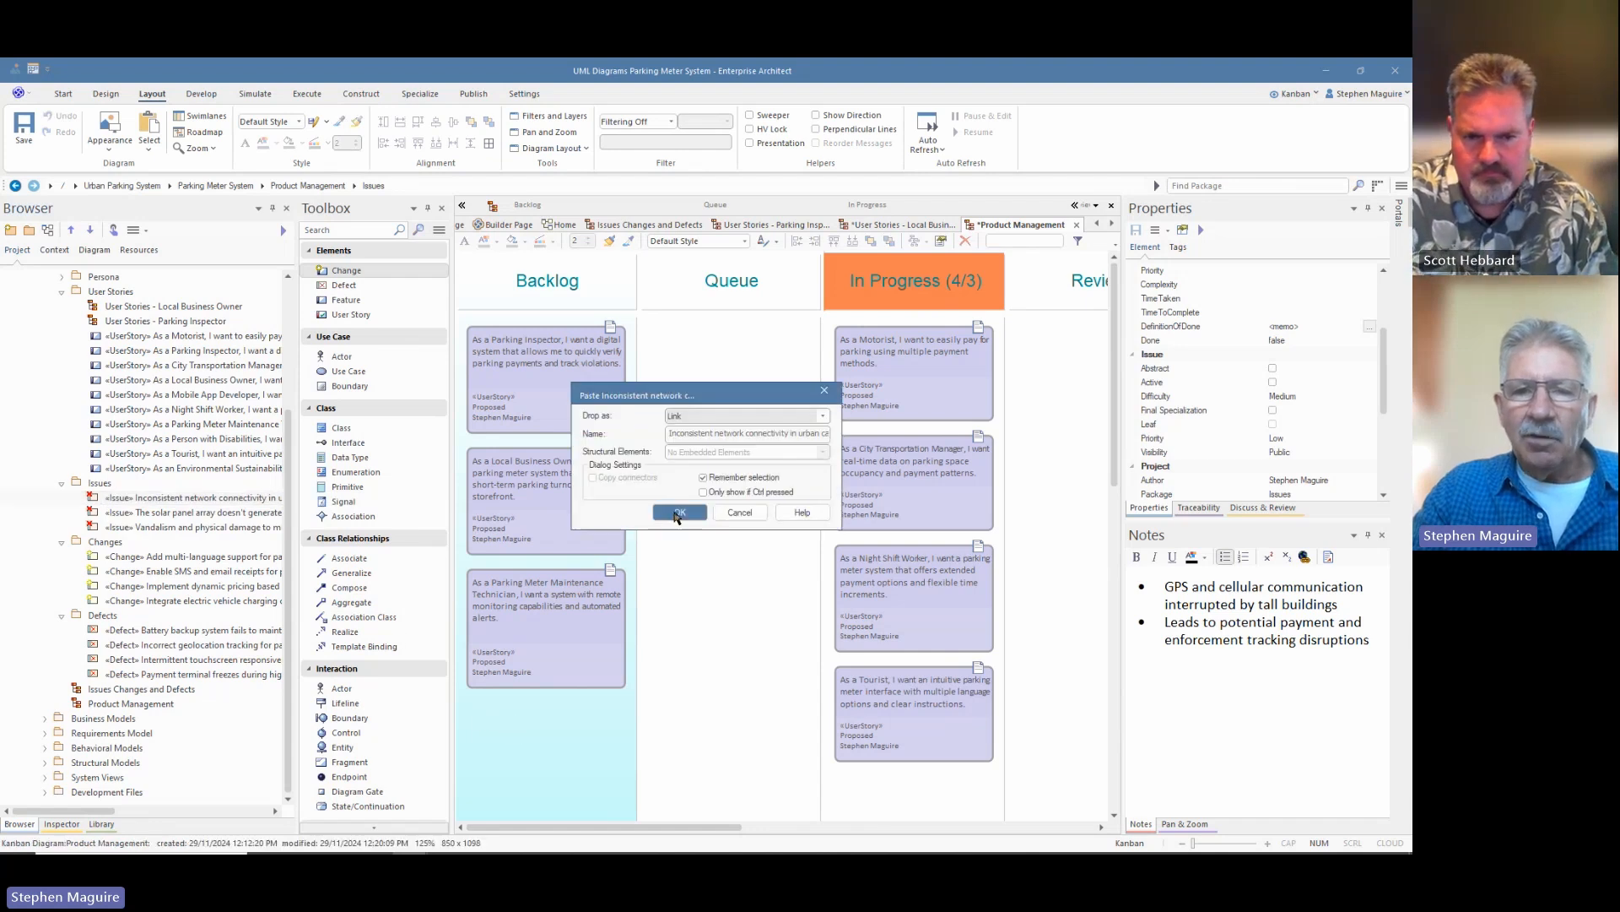
pyautogui.click(679, 512)
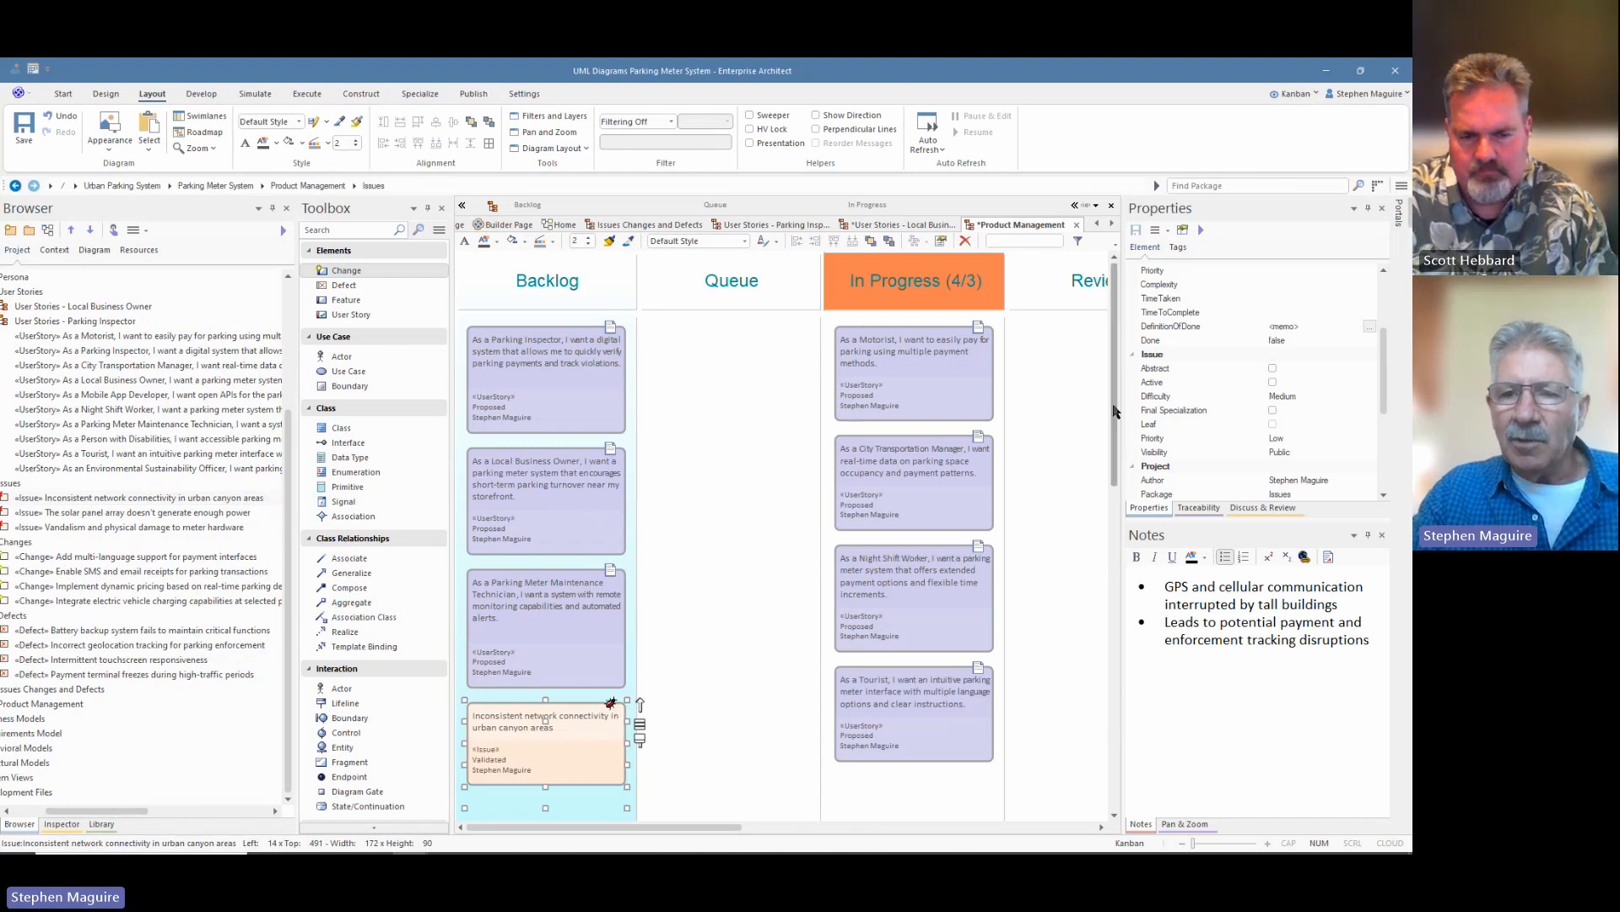
# Step: Add the defect "Battery backup system fails to maintain critical functions" to the Backlog lane as a link
pyautogui.scroll(-2, 1117, 413)
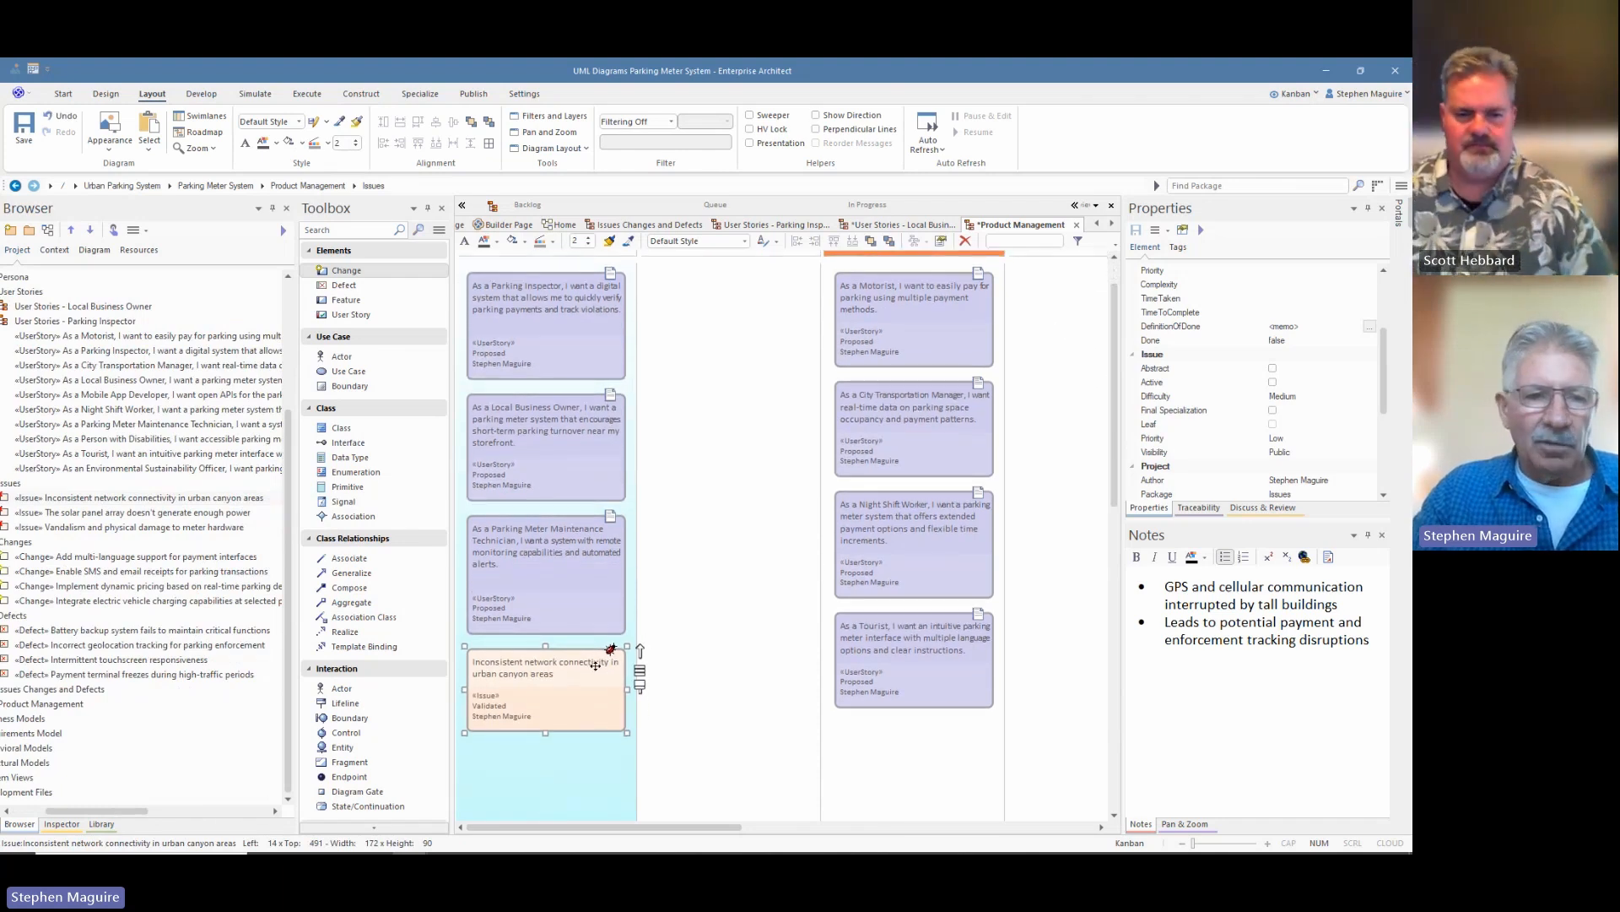
pyautogui.moveTo(108, 812); pyautogui.dragTo(94, 814)
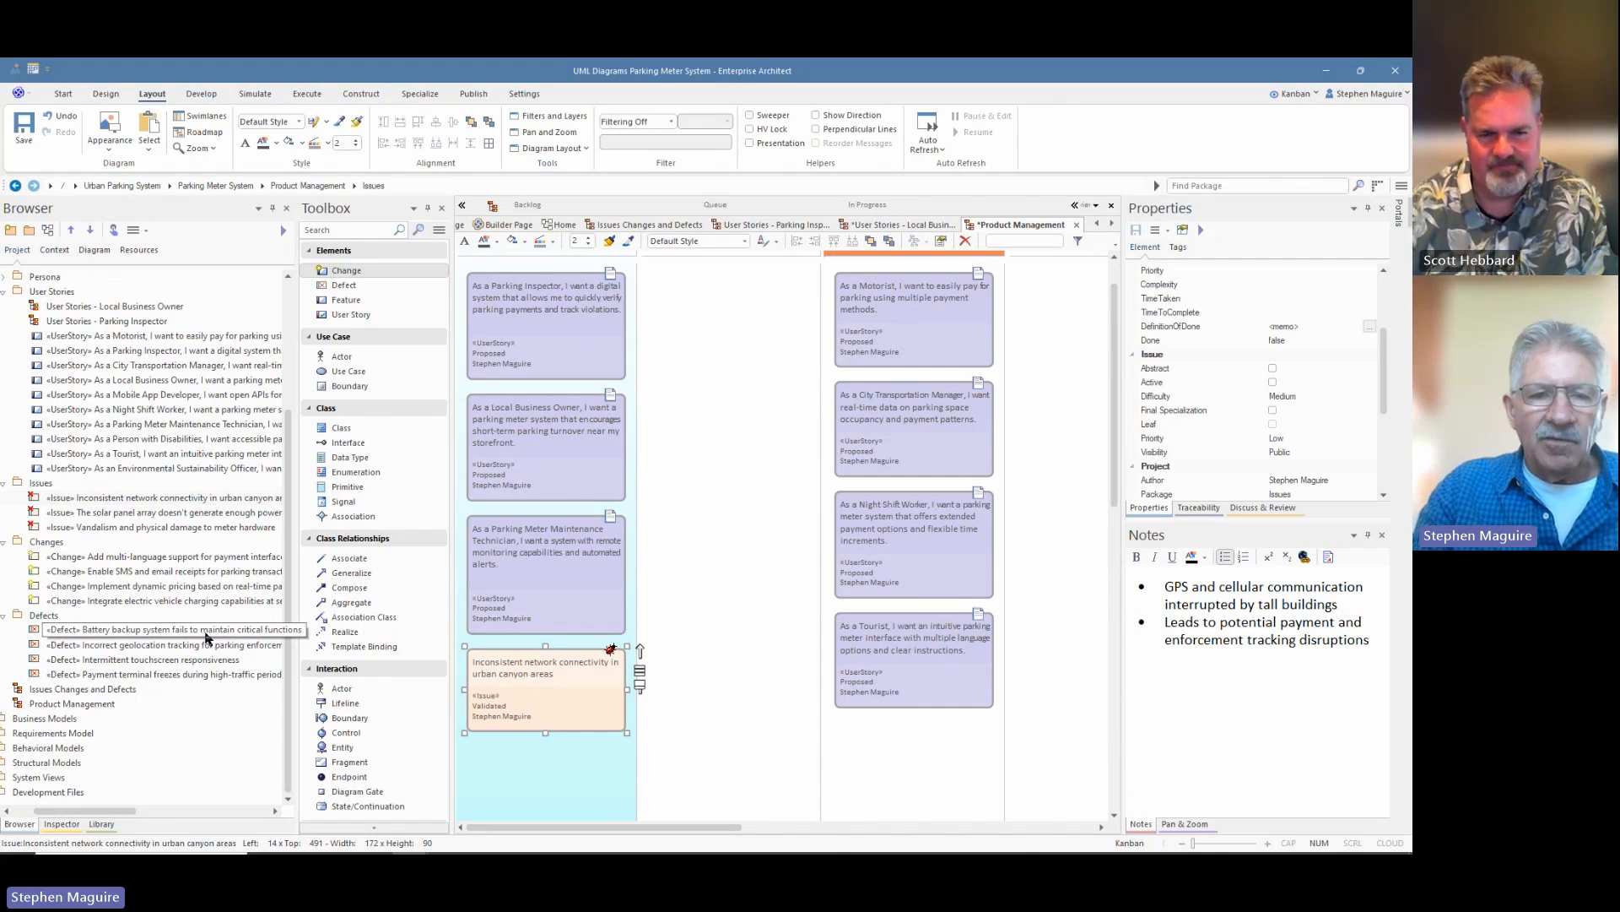
pyautogui.click(210, 639)
pyautogui.moveTo(531, 772); pyautogui.dragTo(532, 771)
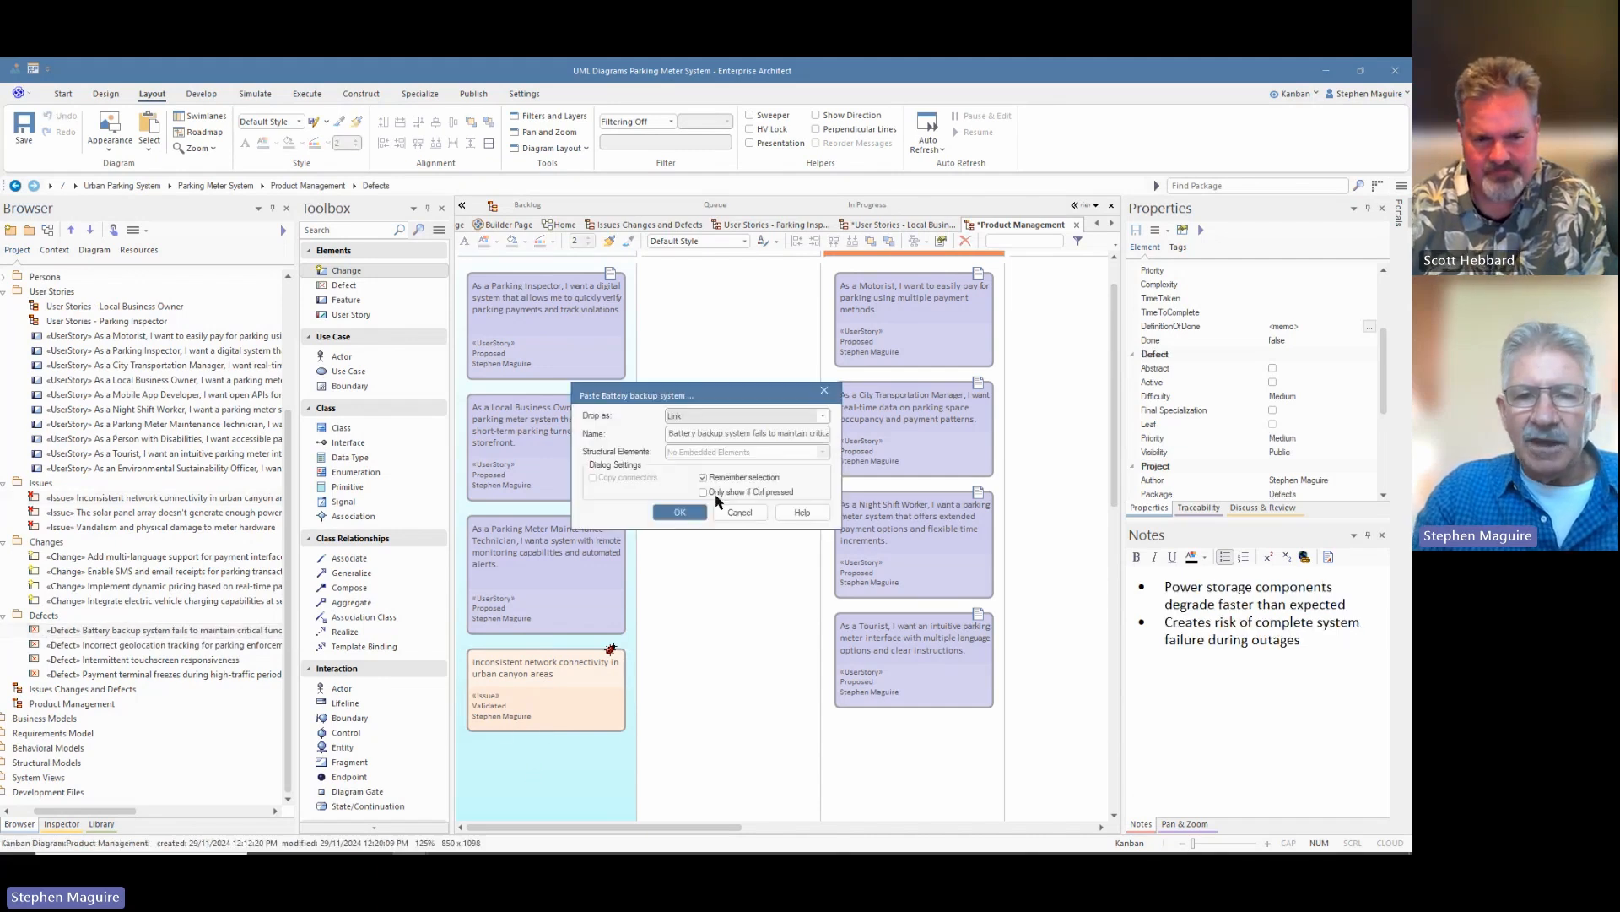
pyautogui.click(658, 520)
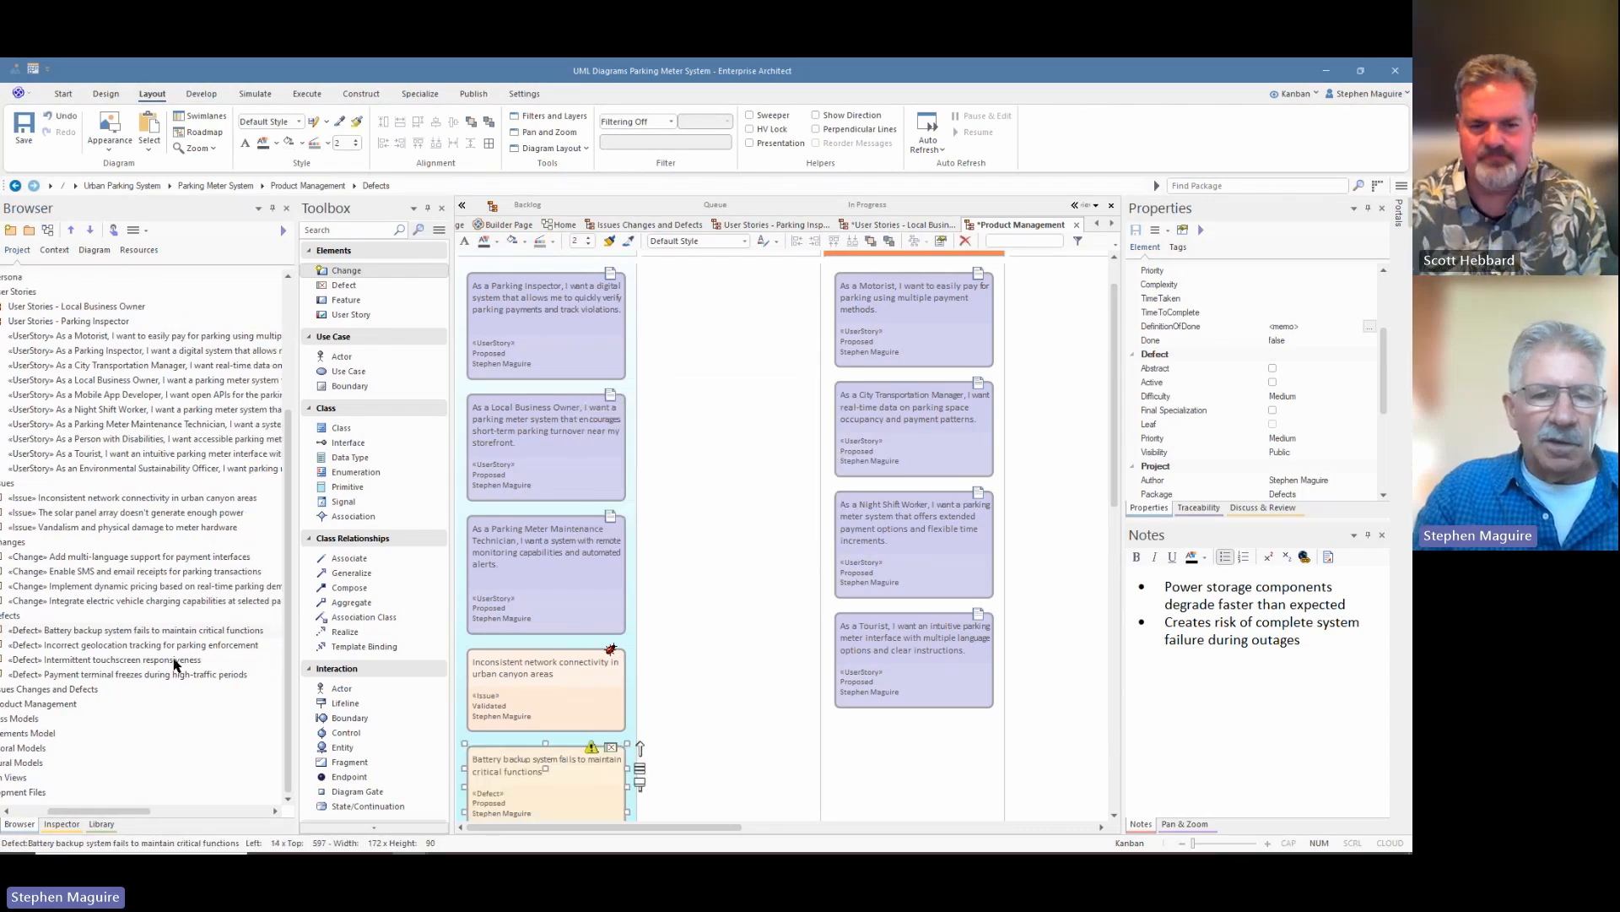
# Step: Add the change "Implement dynamic pricing based on real-time parking demand" to the Backlog lane as a link
pyautogui.moveTo(90, 812); pyautogui.dragTo(46, 812)
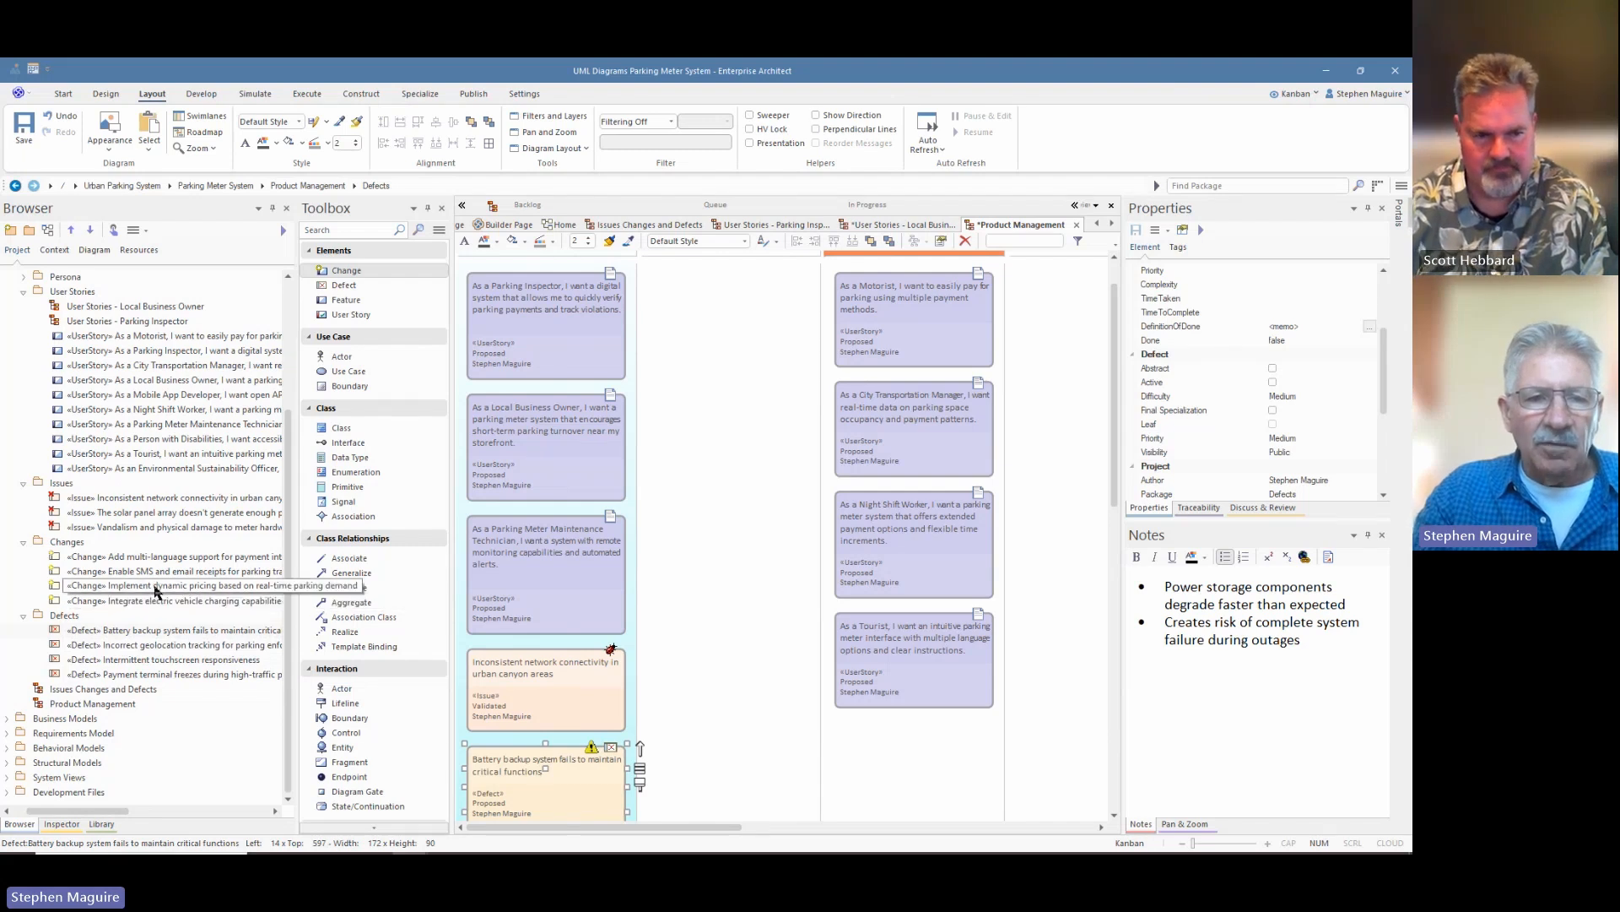
pyautogui.scroll(-5, 595, 572)
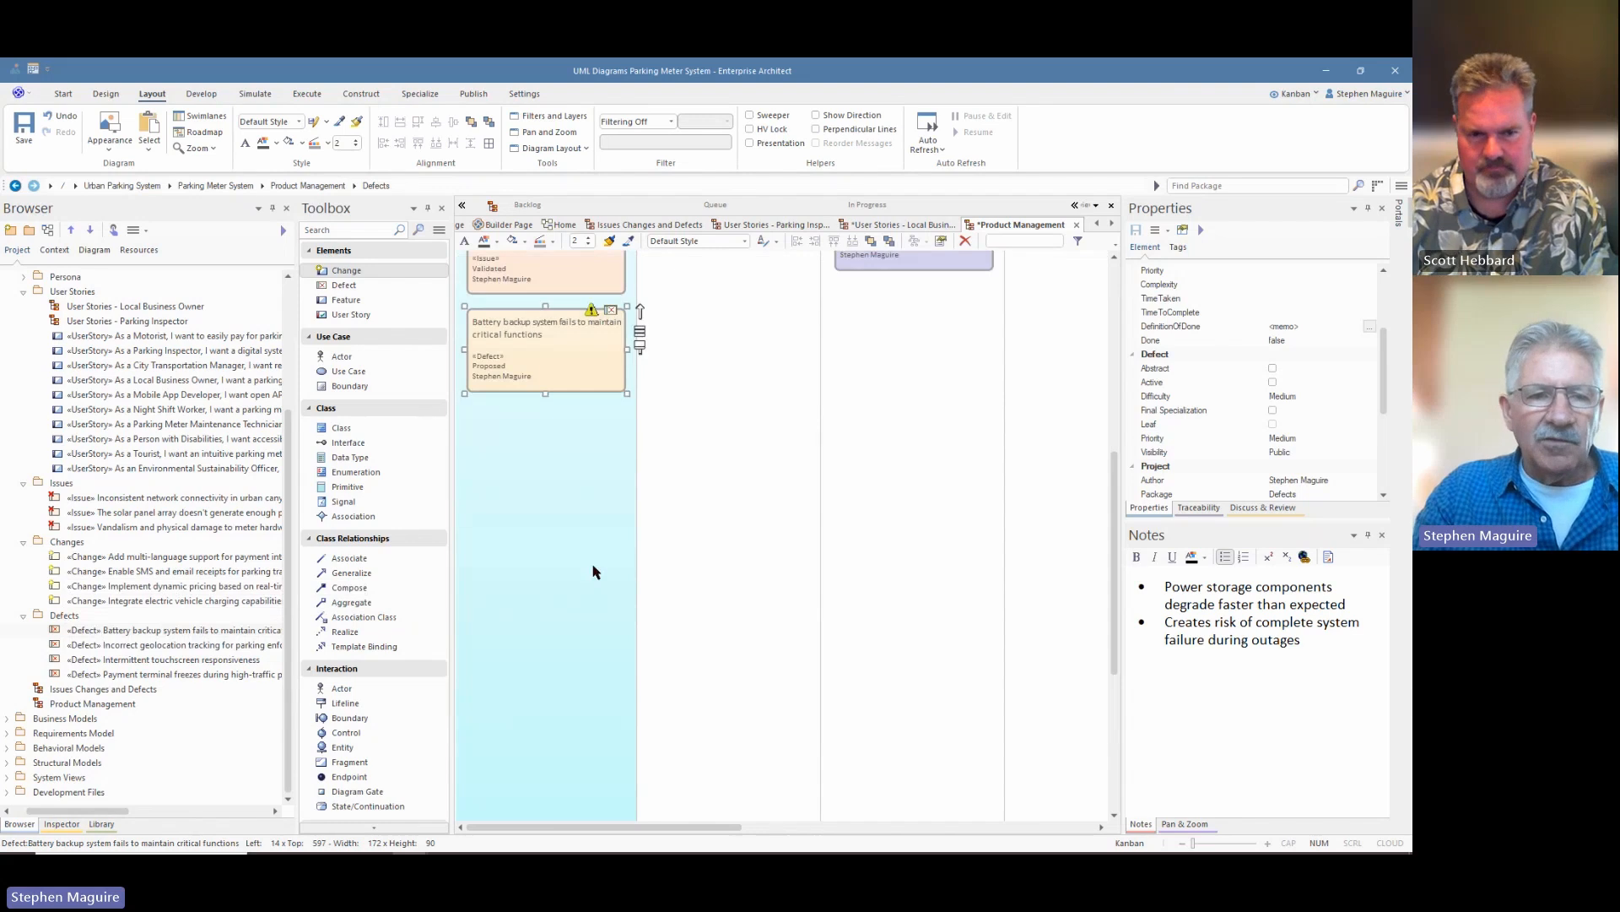
pyautogui.scroll(2, 595, 571)
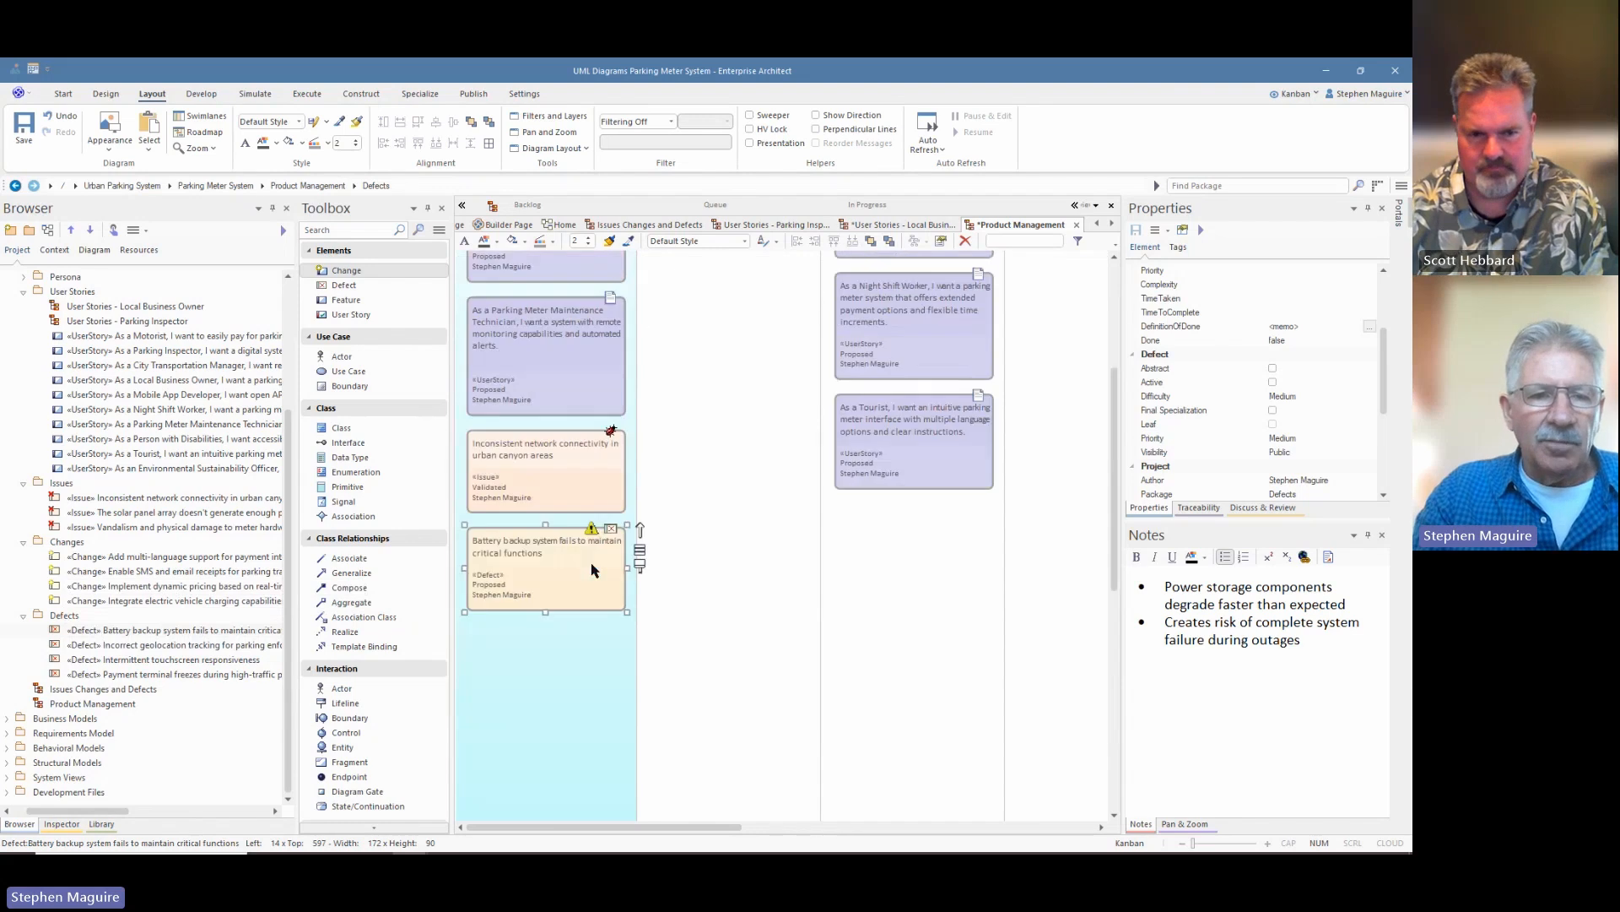
pyautogui.click(188, 590)
pyautogui.moveTo(187, 590); pyautogui.dragTo(510, 659)
pyautogui.click(671, 516)
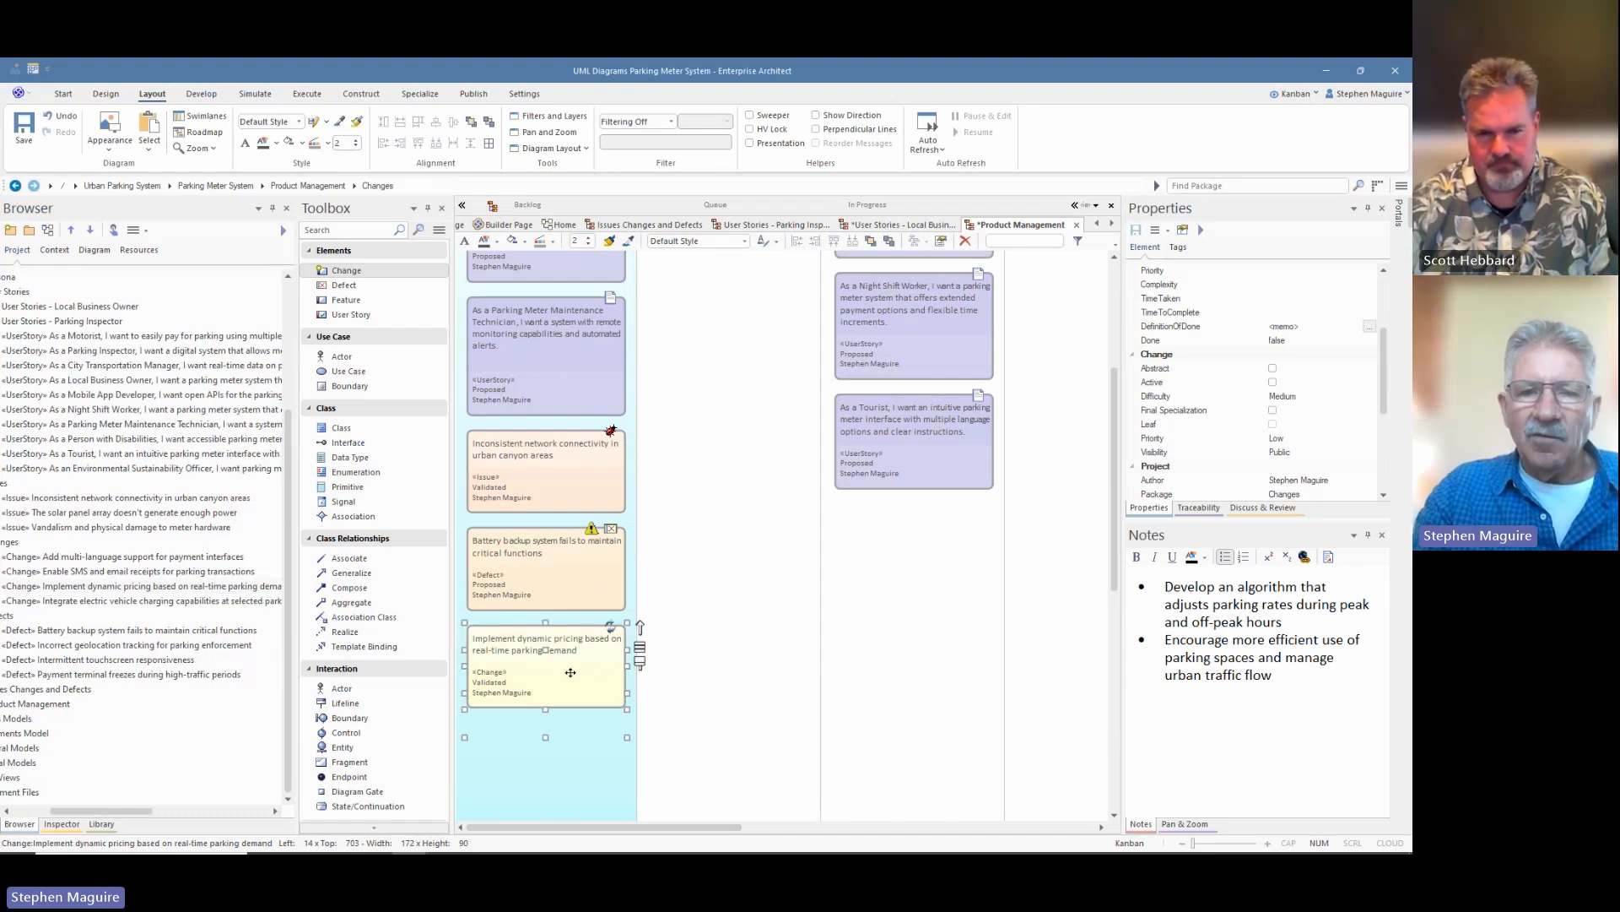
# Step: Move the dynamic pricing change card from Backlog and the Tourist card from In Progress into the Queue lane
pyautogui.moveTo(572, 672); pyautogui.dragTo(771, 449)
pyautogui.scroll(3, 751, 451)
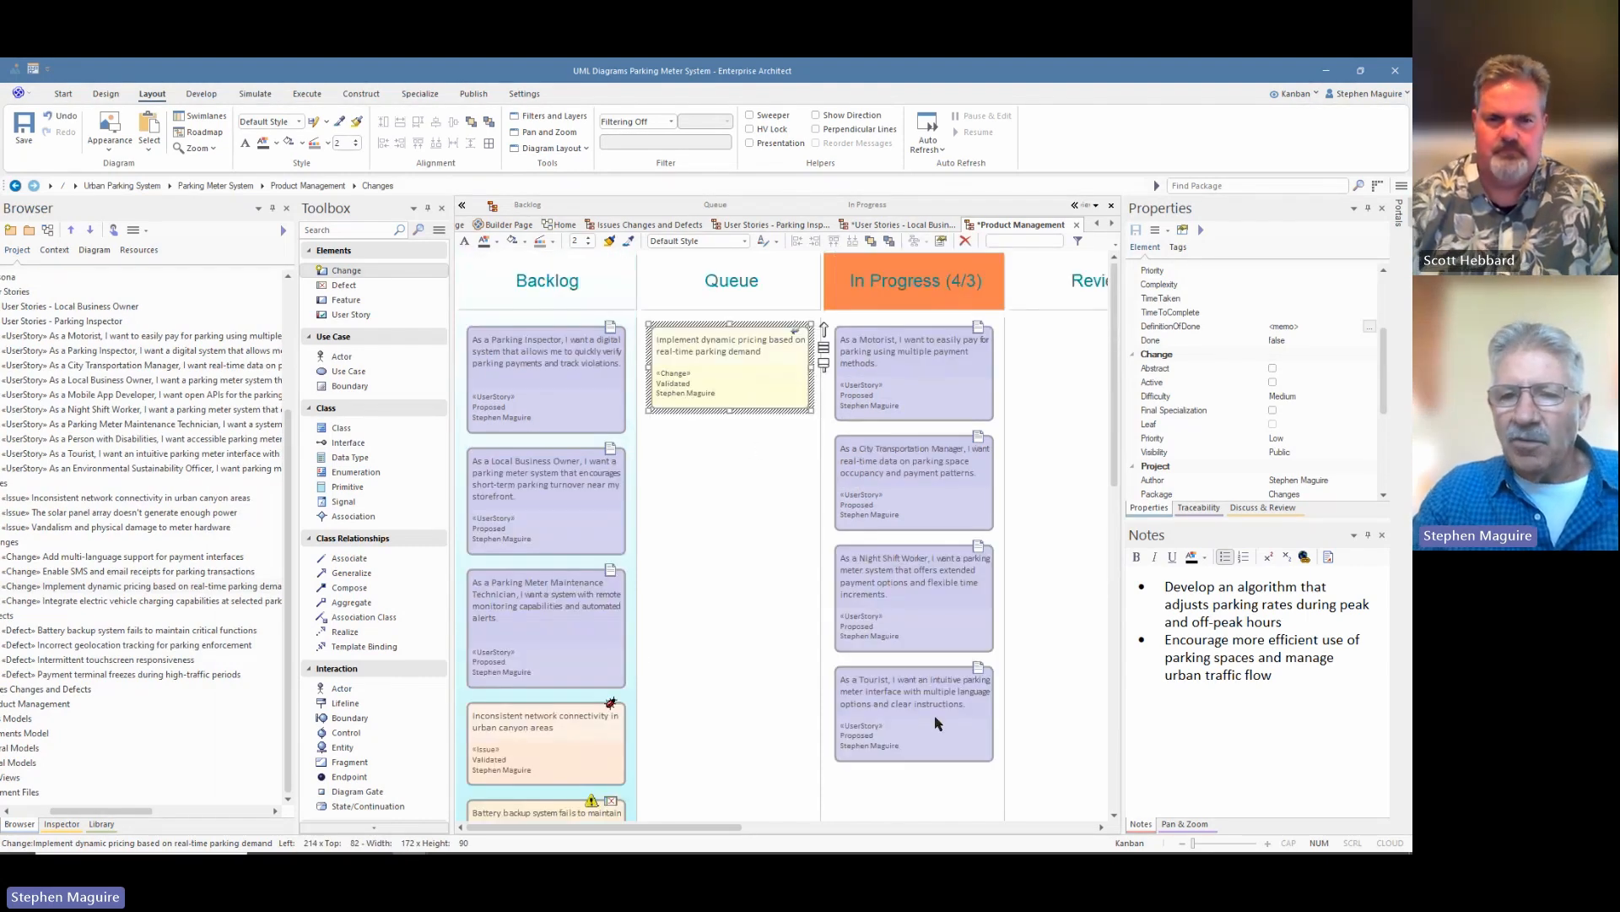
pyautogui.moveTo(935, 733); pyautogui.dragTo(742, 509)
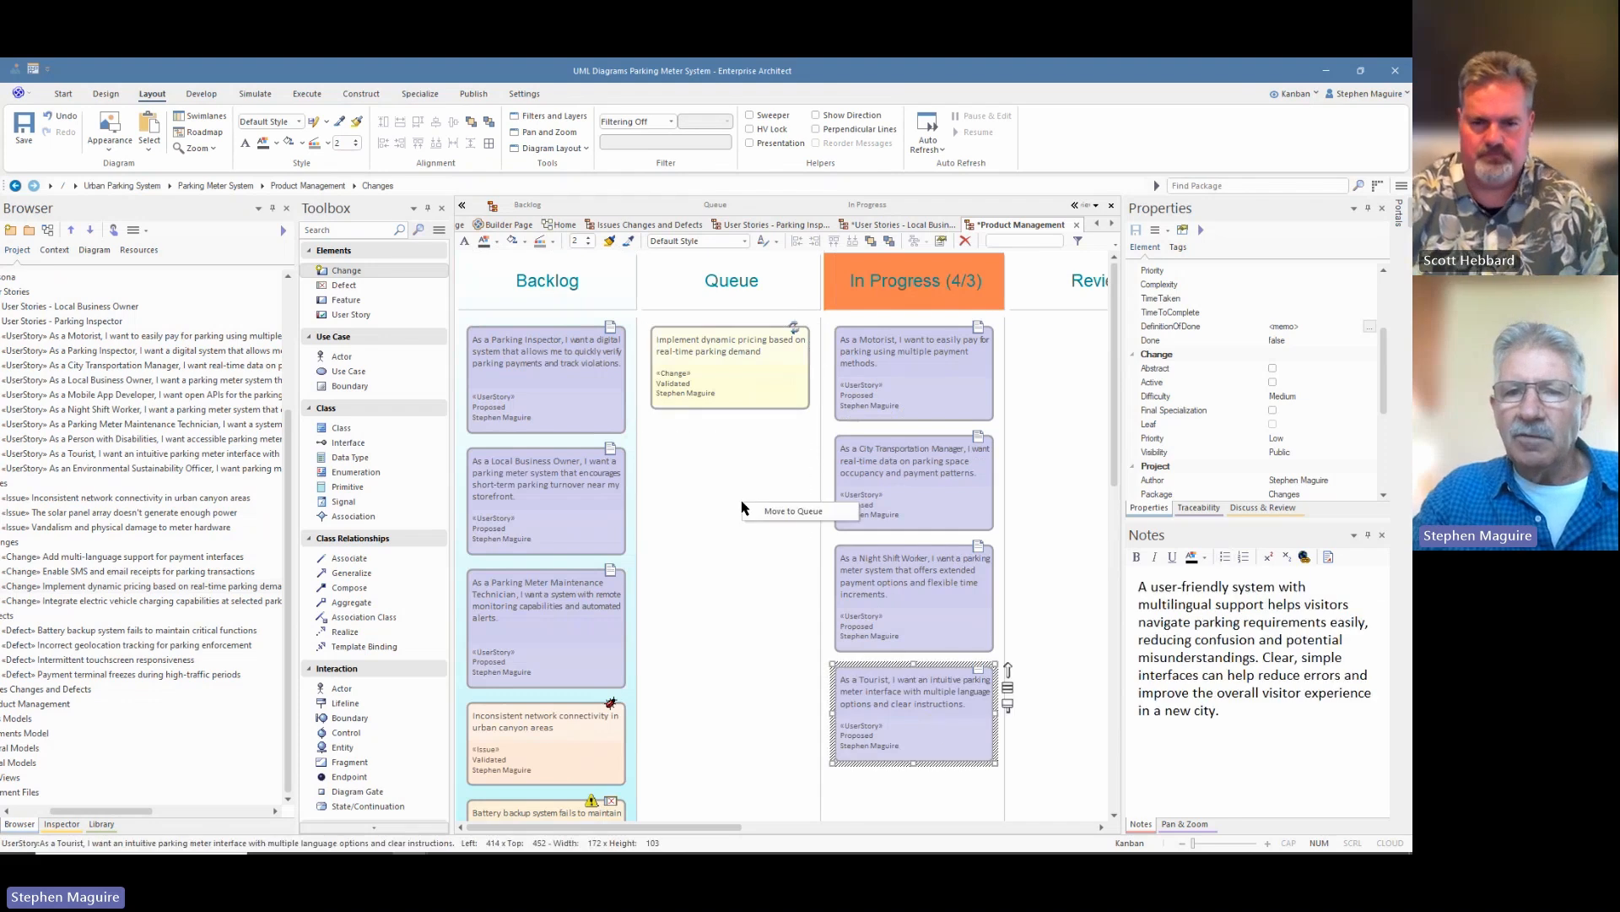
pyautogui.click(779, 512)
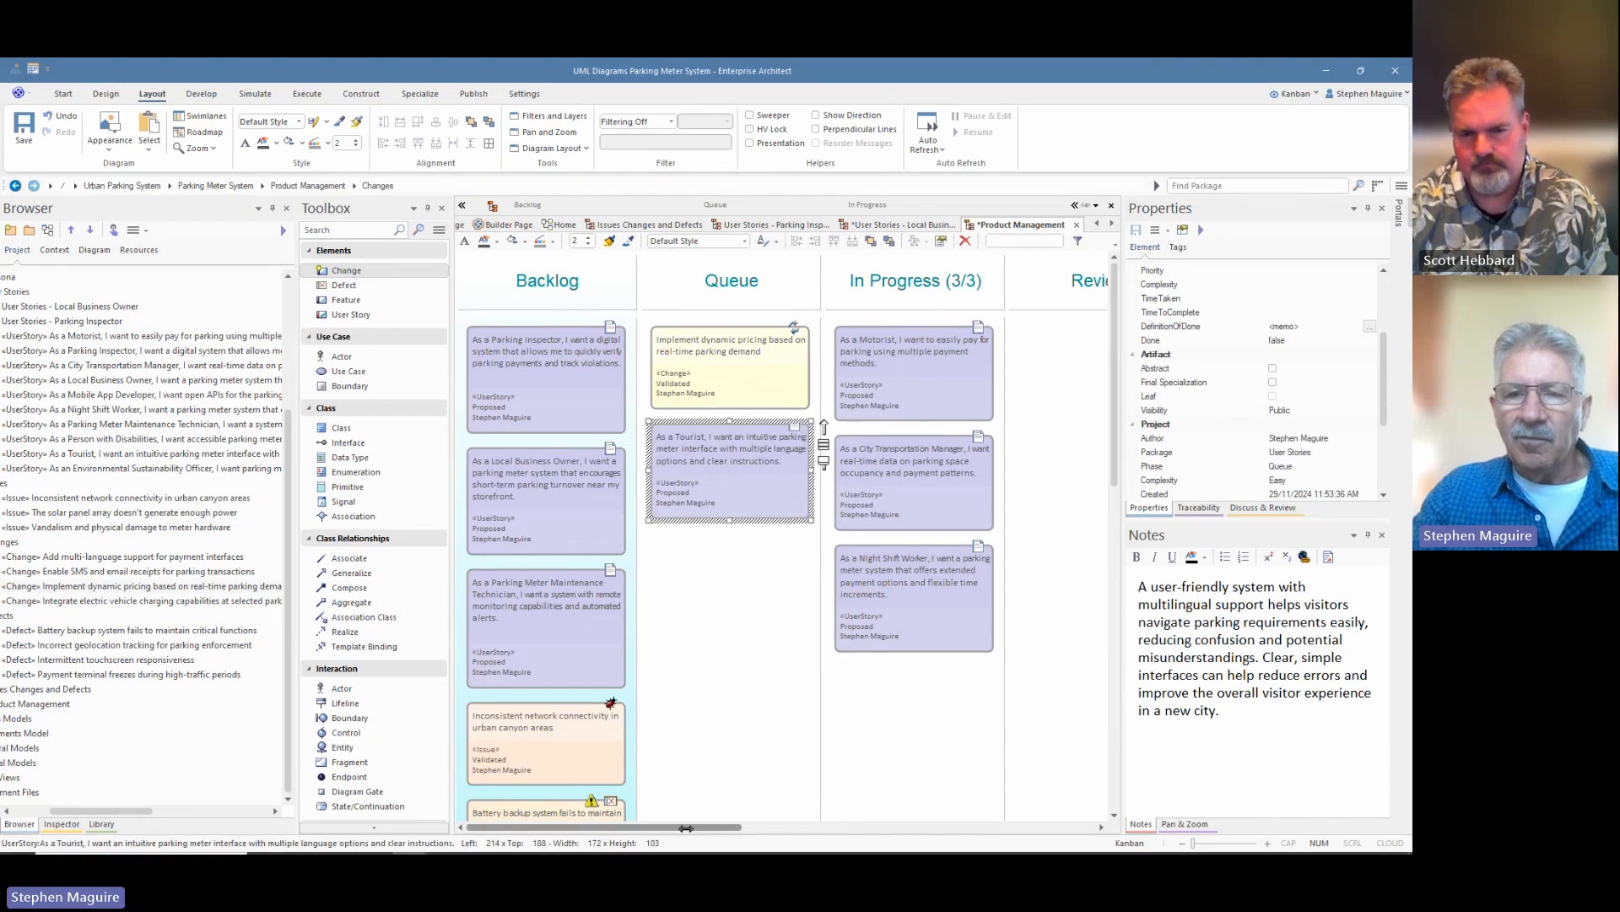
# Step: Move the Motorist user story card from In Progress to the Review lane
pyautogui.moveTo(679, 827); pyautogui.dragTo(709, 827)
pyautogui.click(850, 372)
pyautogui.moveTo(850, 377); pyautogui.dragTo(1026, 371)
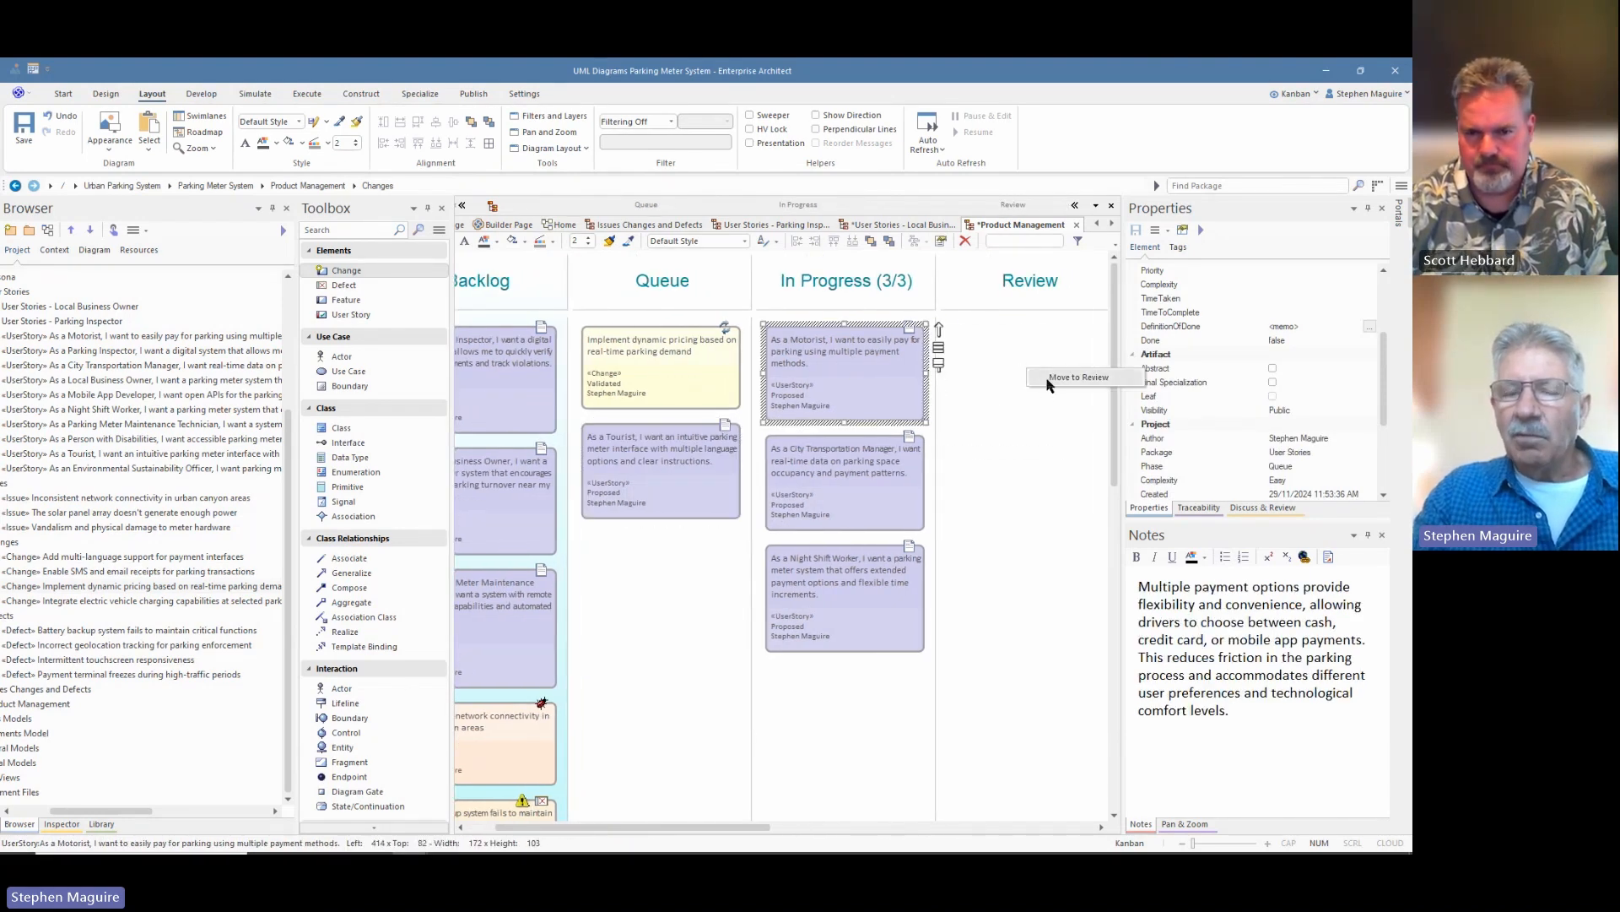
pyautogui.click(1055, 377)
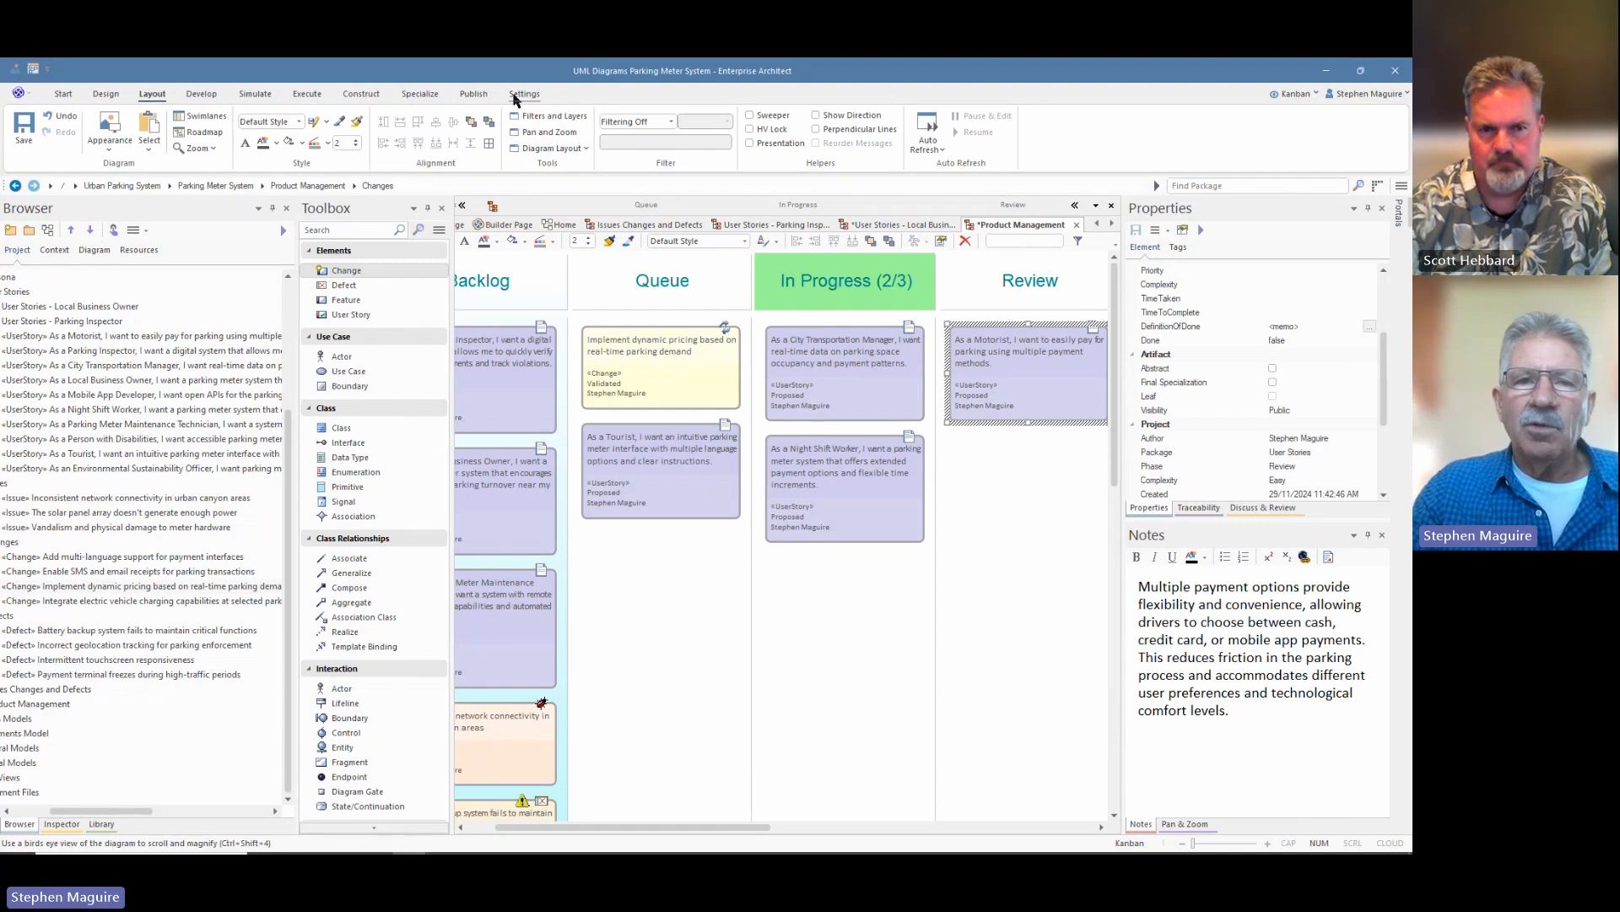
# Step: Open the Enterprise Architect online help in the web browser at the Kanban Boards page and maximize its window
pyautogui.click(65, 96)
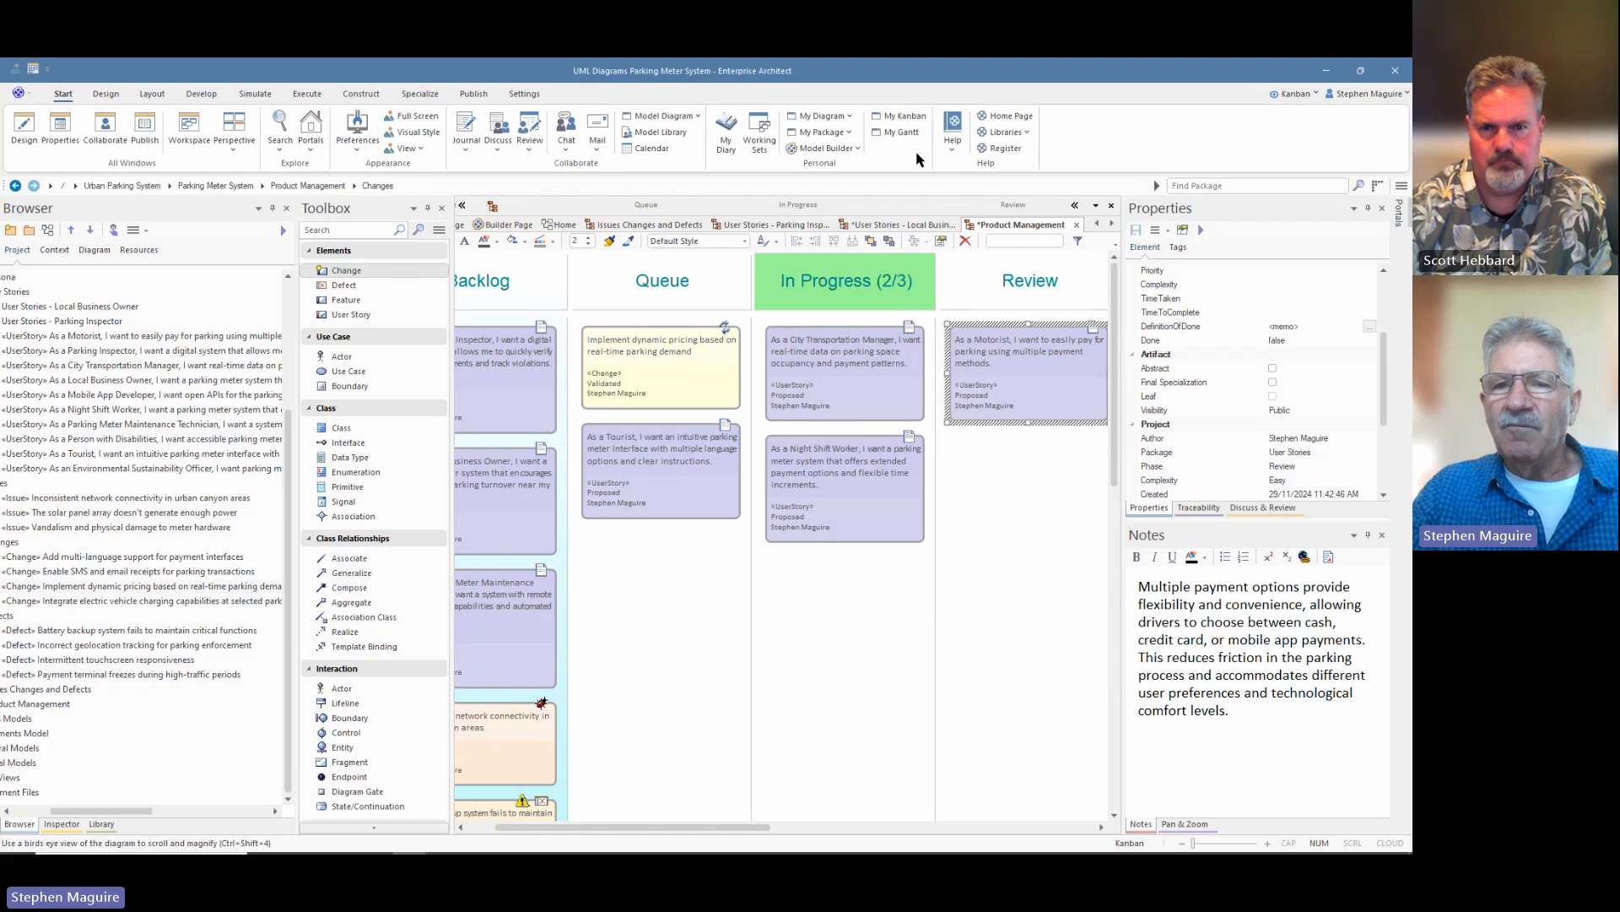
pyautogui.click(952, 147)
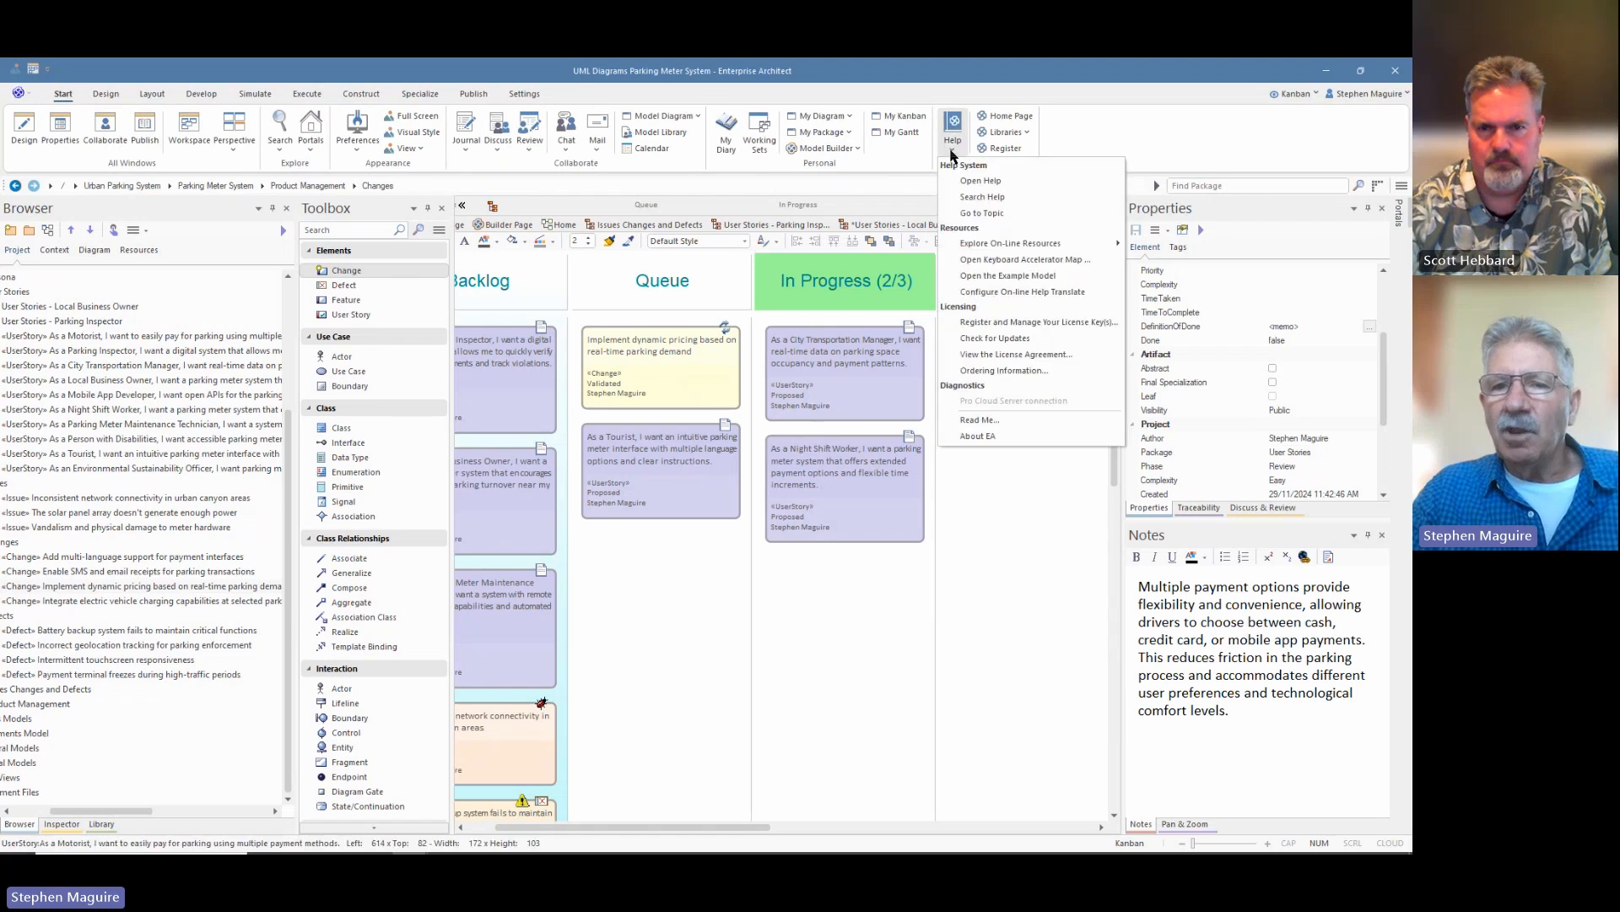
pyautogui.click(982, 183)
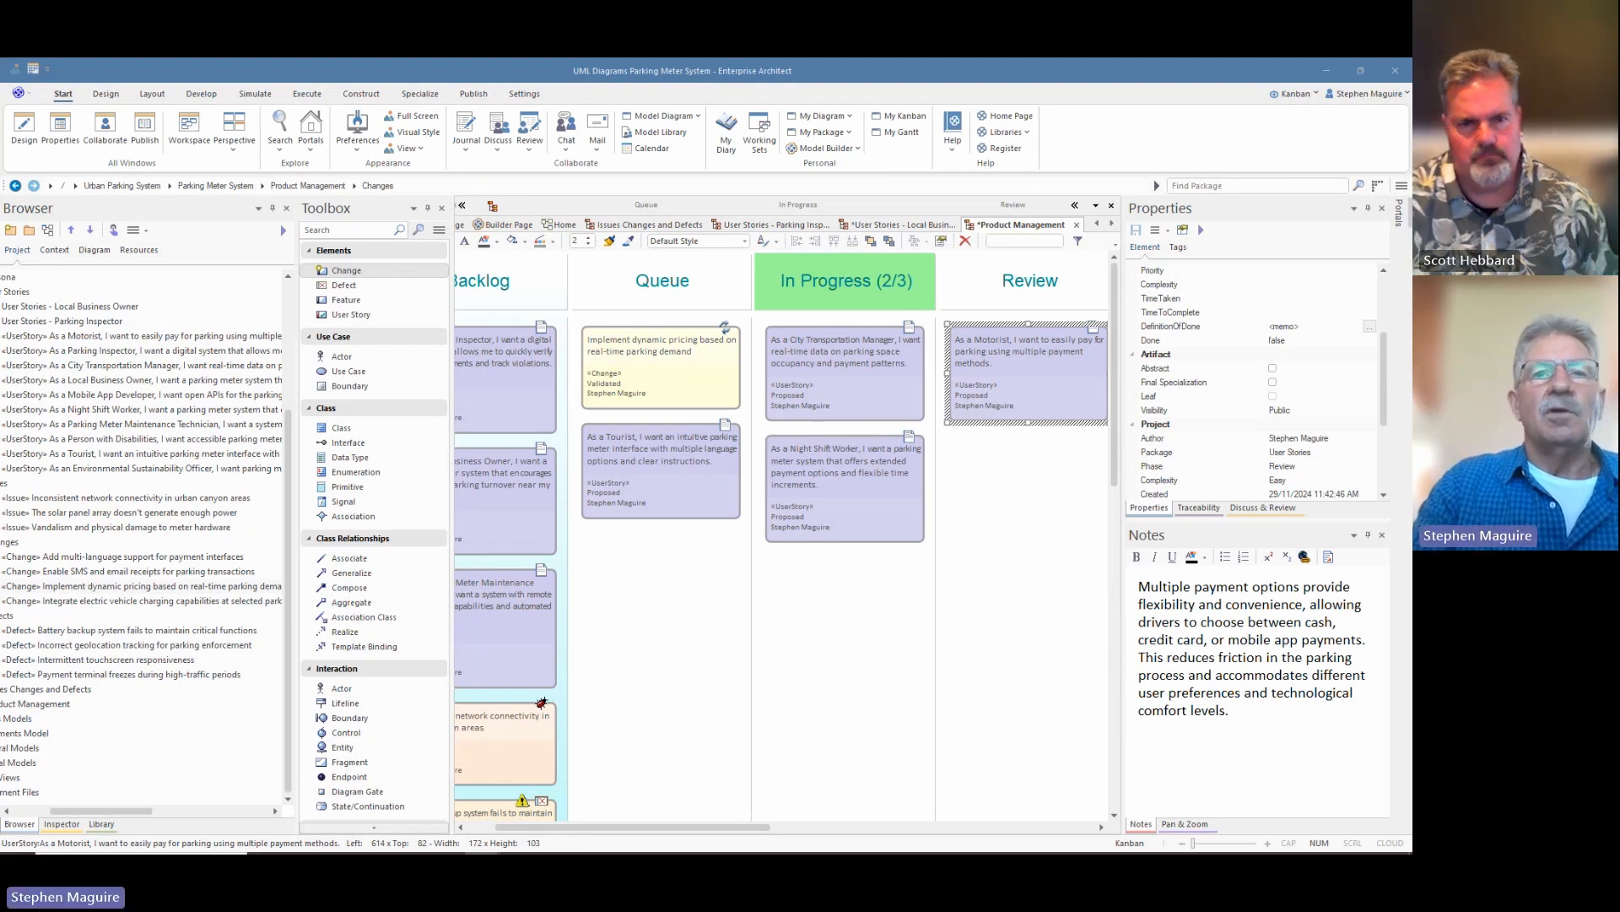
pyautogui.moveTo(1412, 430); pyautogui.dragTo(712, 148)
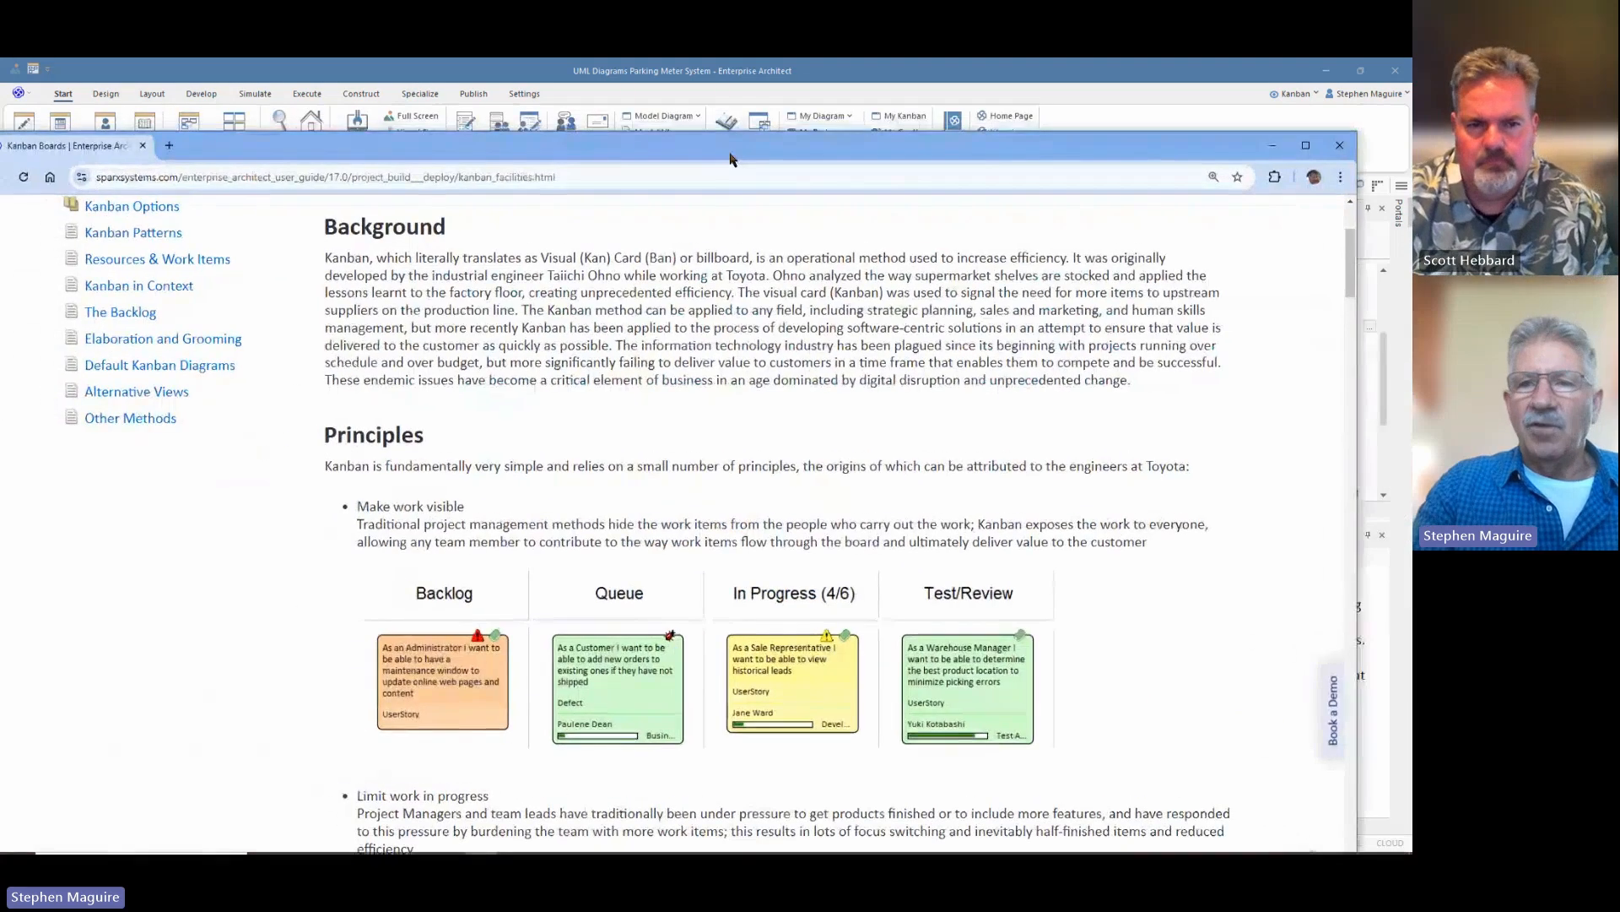
pyautogui.click(1307, 148)
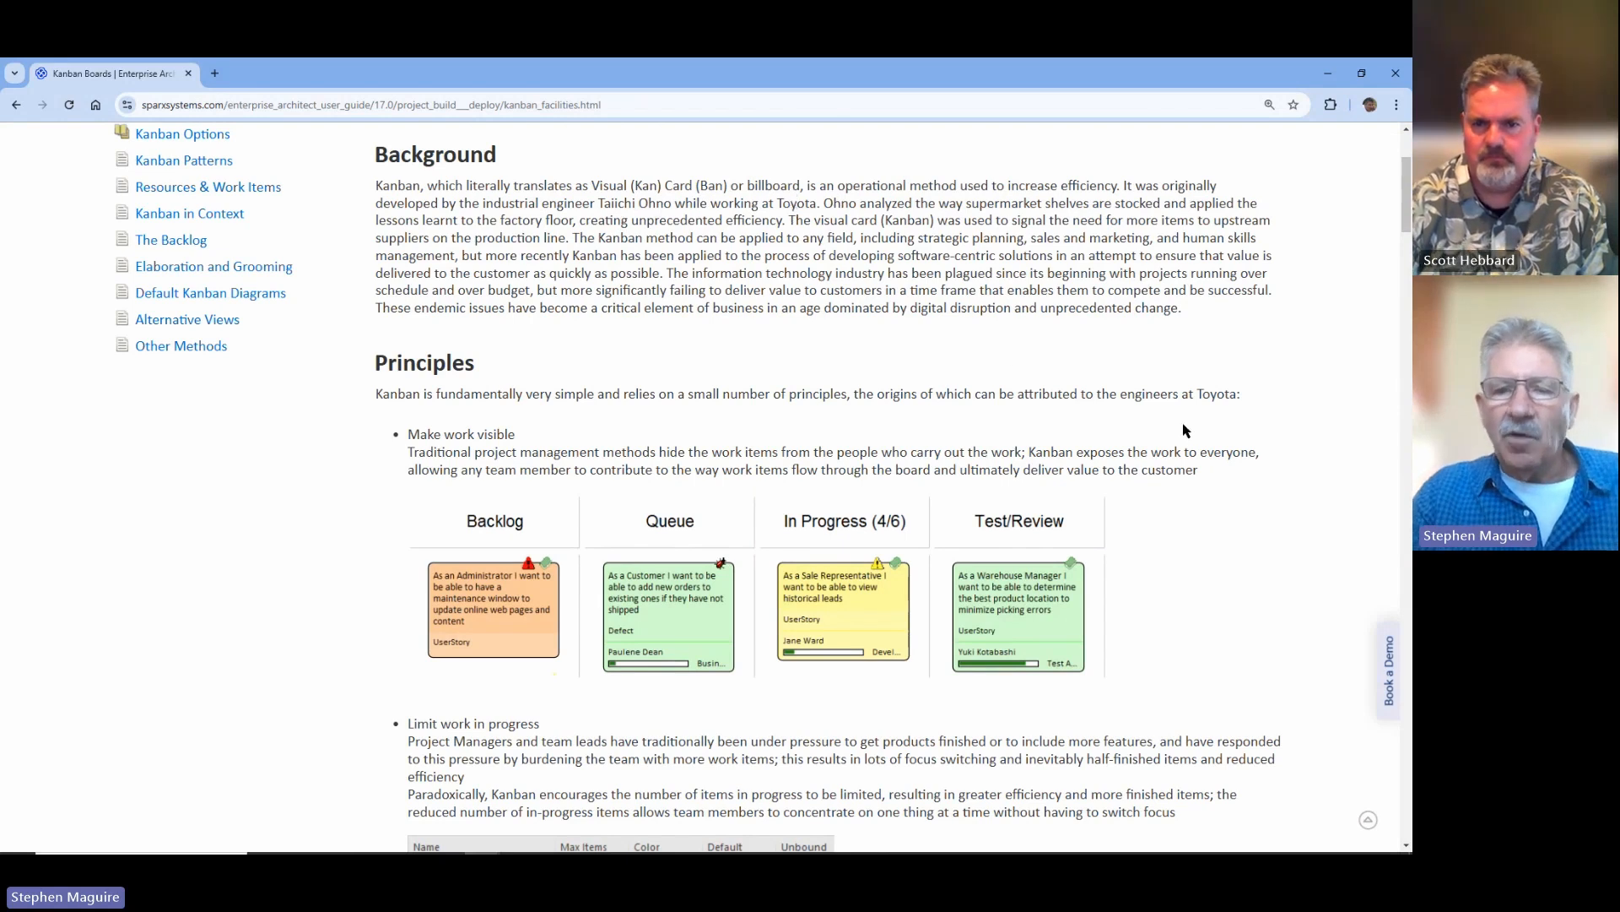
# Step: Read through the Kanban Boards help page, examining the principles, work-in-progress limits, flow management, examples, flexibility and resource allocation sections
pyautogui.scroll(-1, 1188, 426)
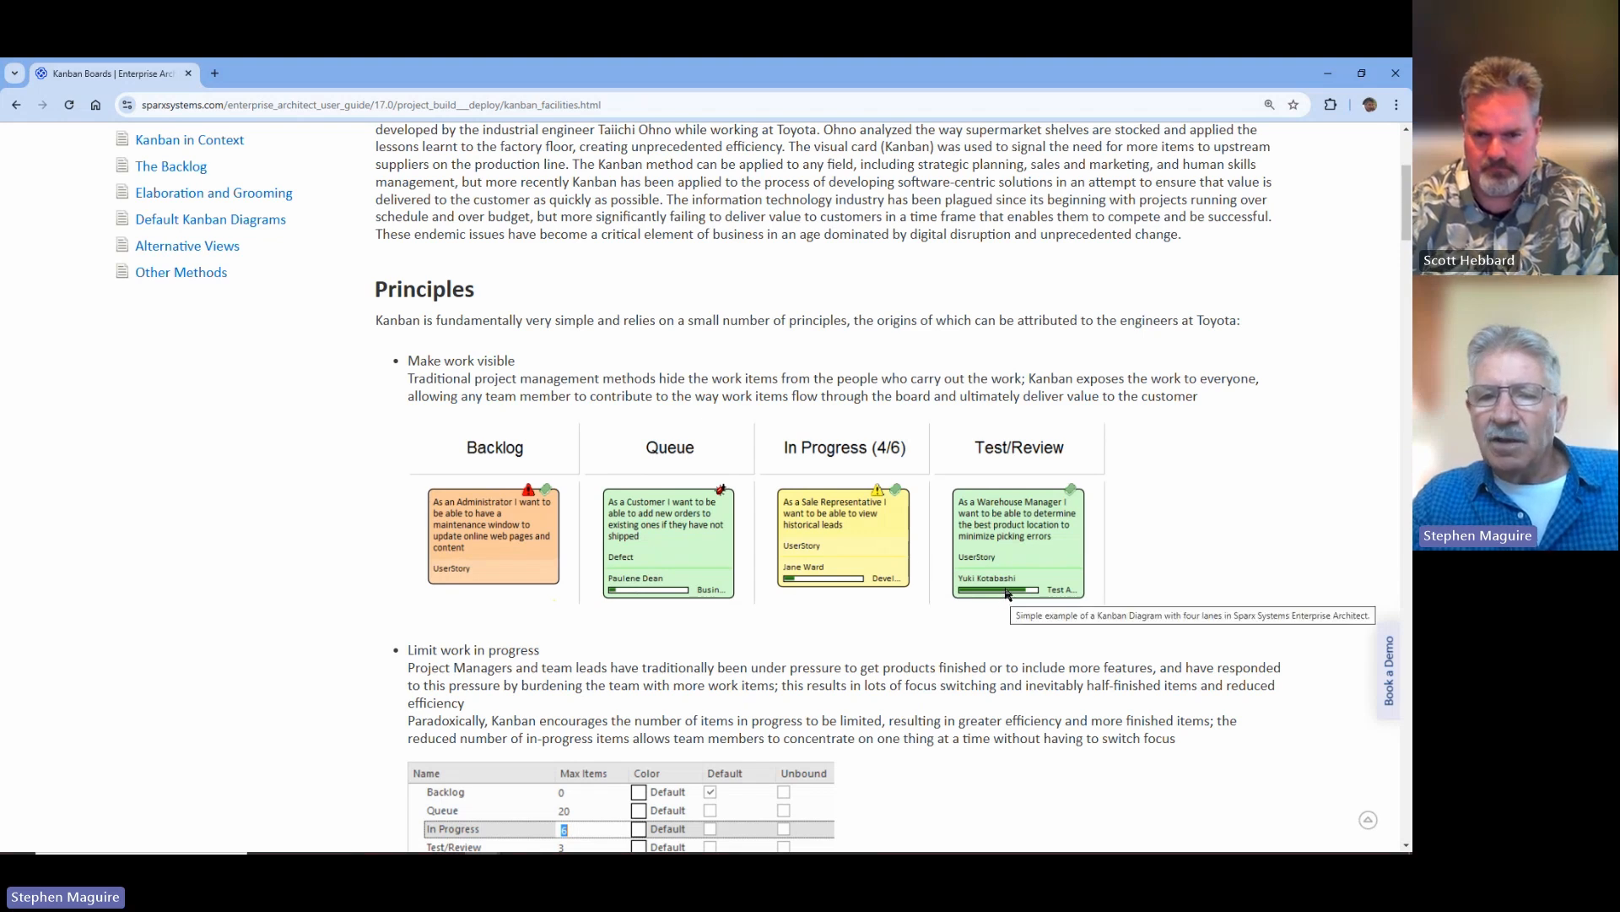
pyautogui.scroll(-5, 954, 641)
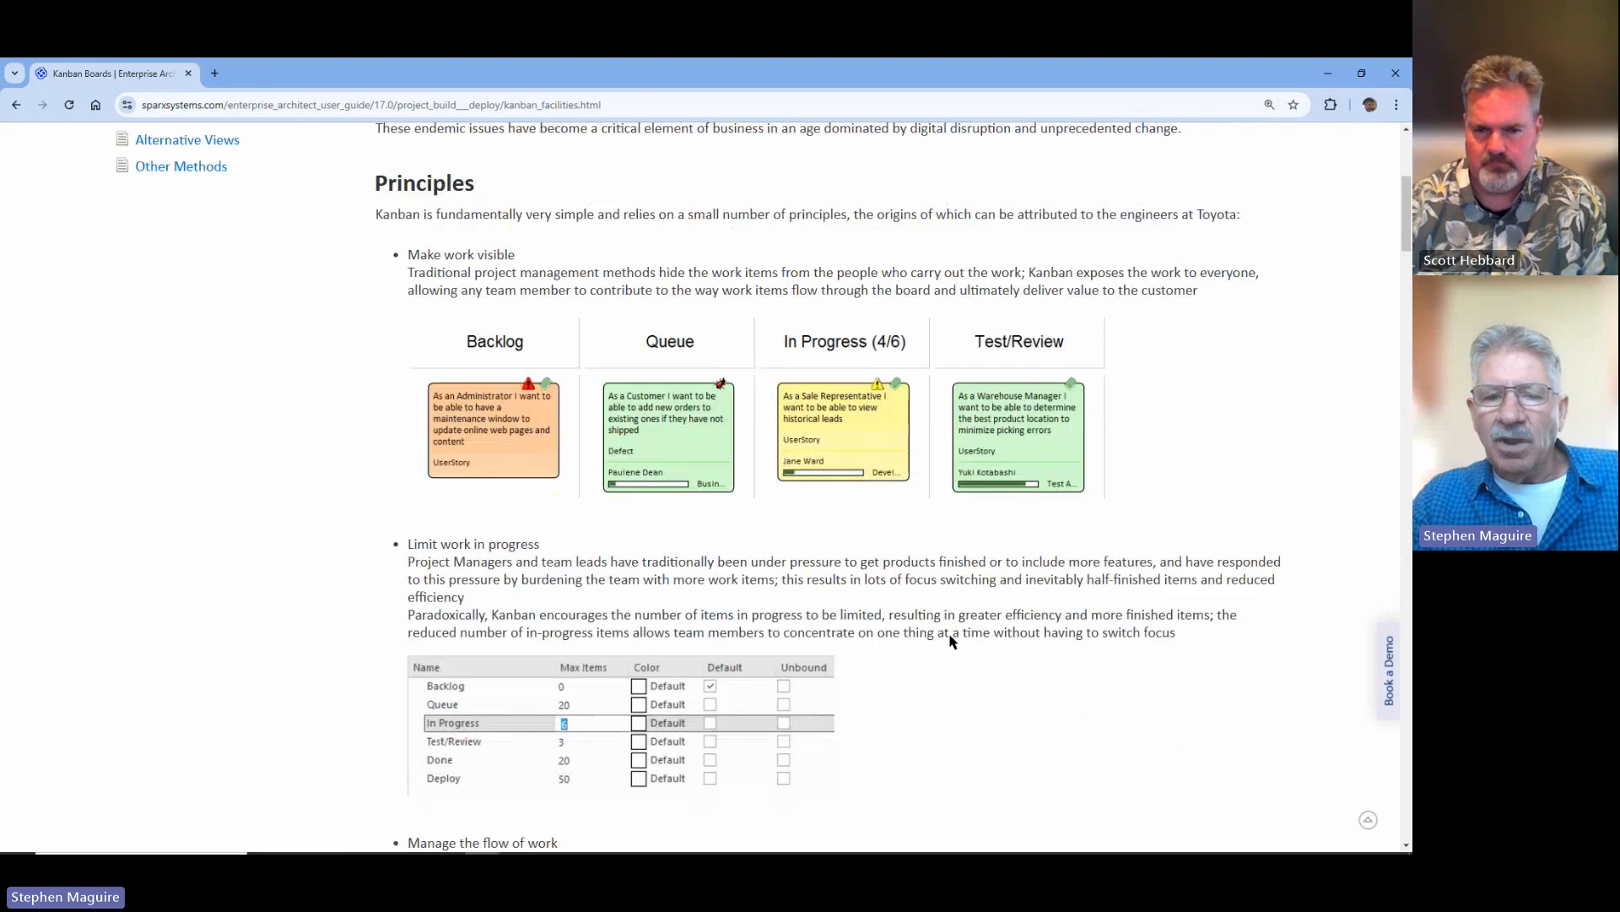
pyautogui.scroll(-2, 954, 641)
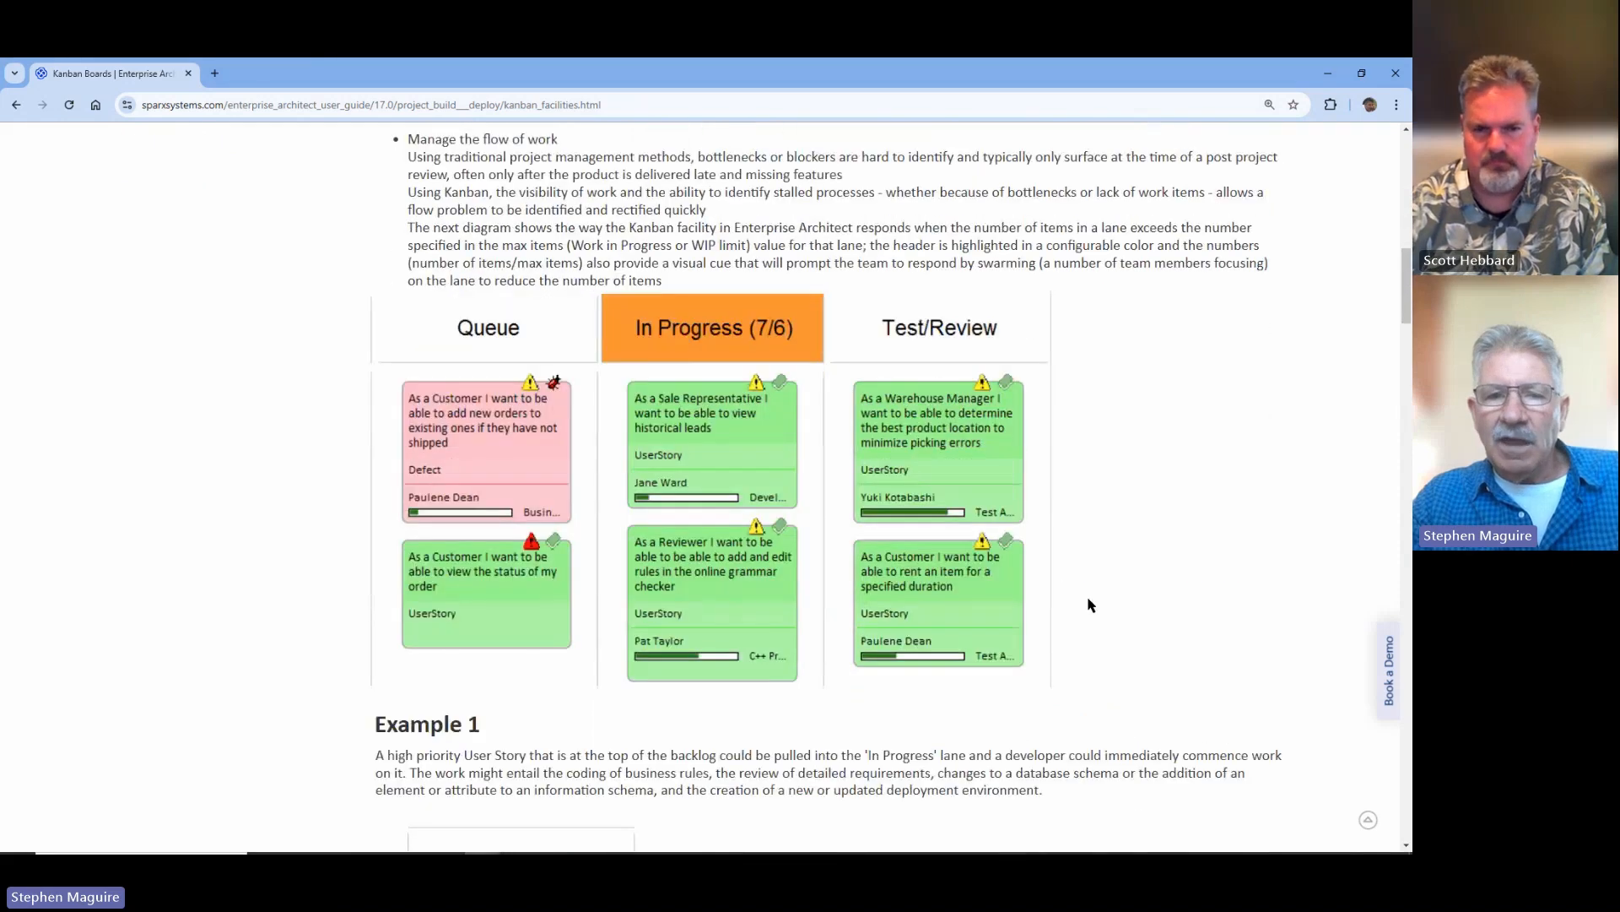
pyautogui.scroll(-8, 1089, 604)
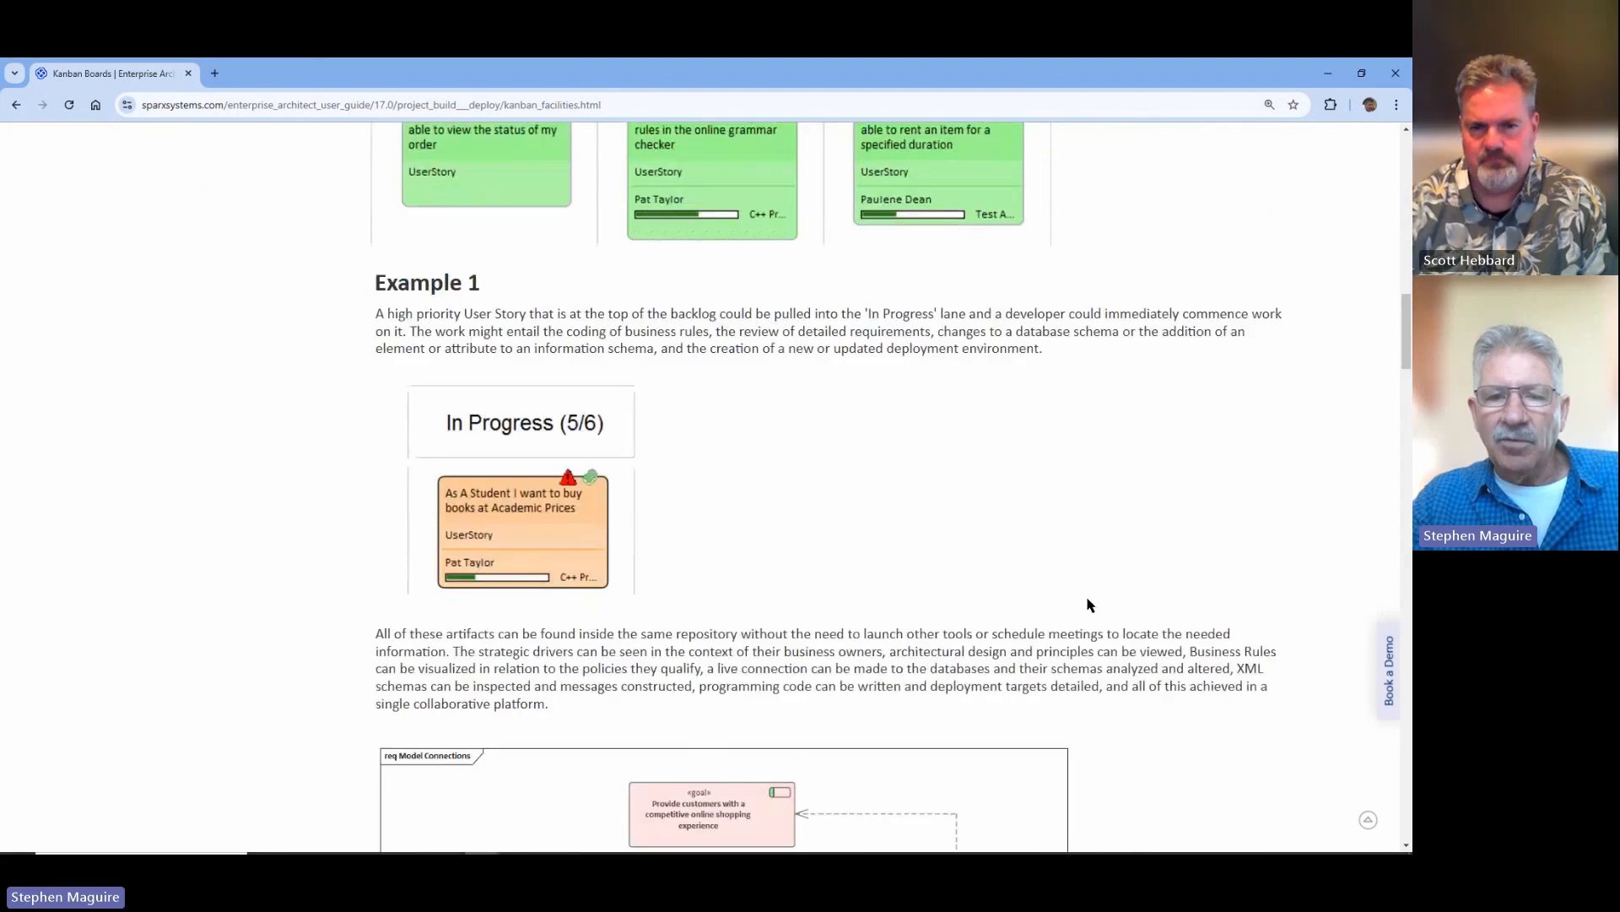
pyautogui.scroll(-14, 1089, 604)
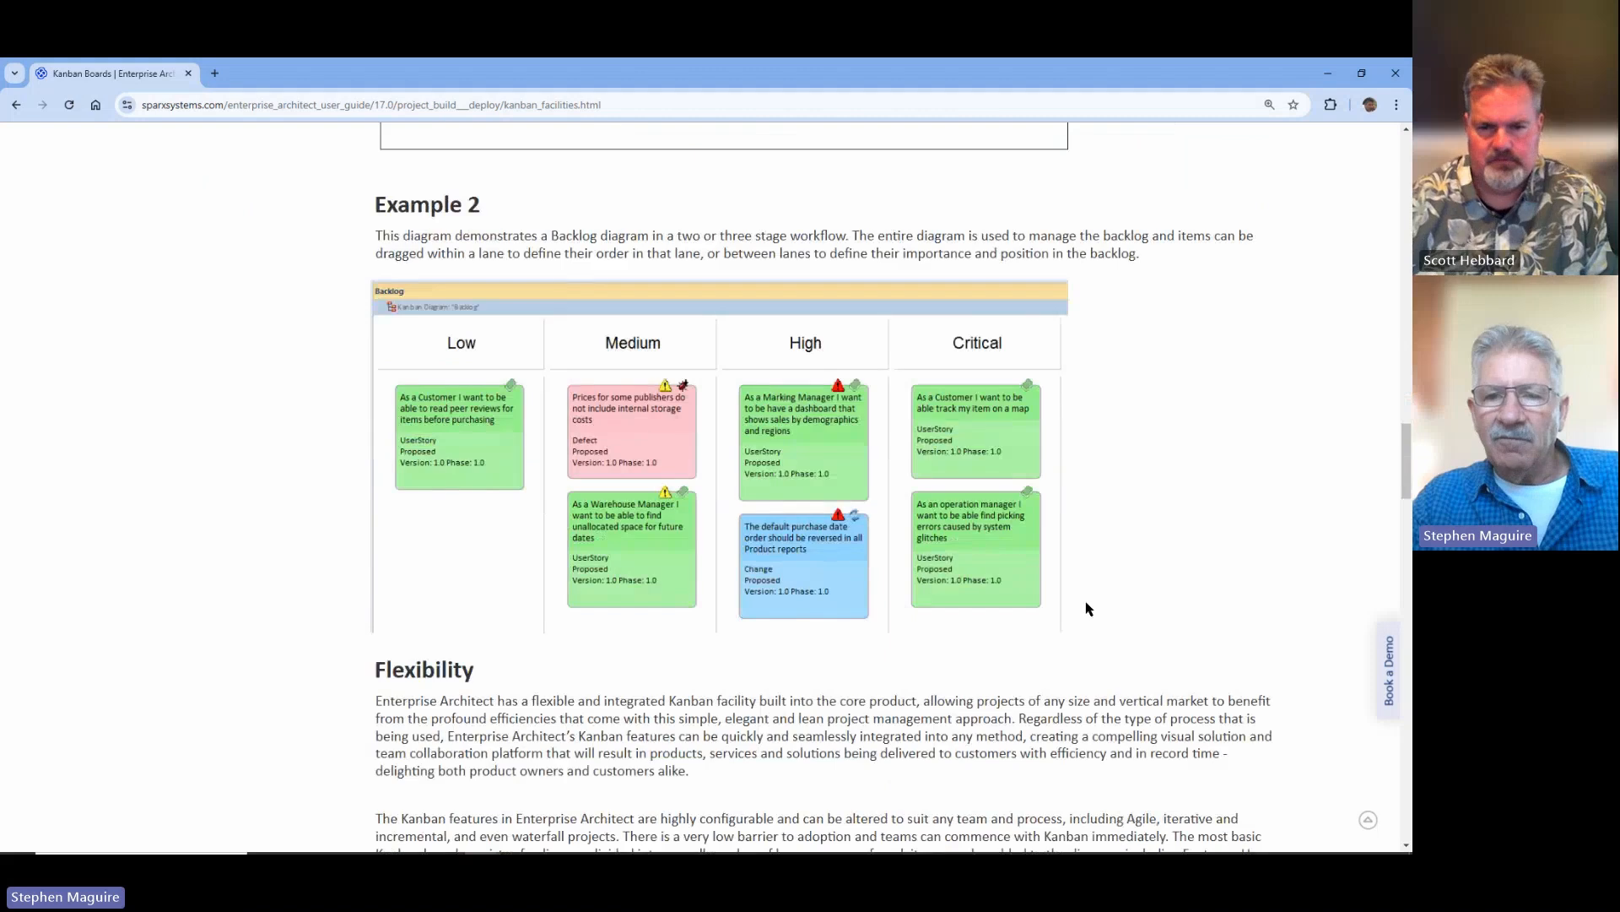
pyautogui.scroll(-10, 1086, 604)
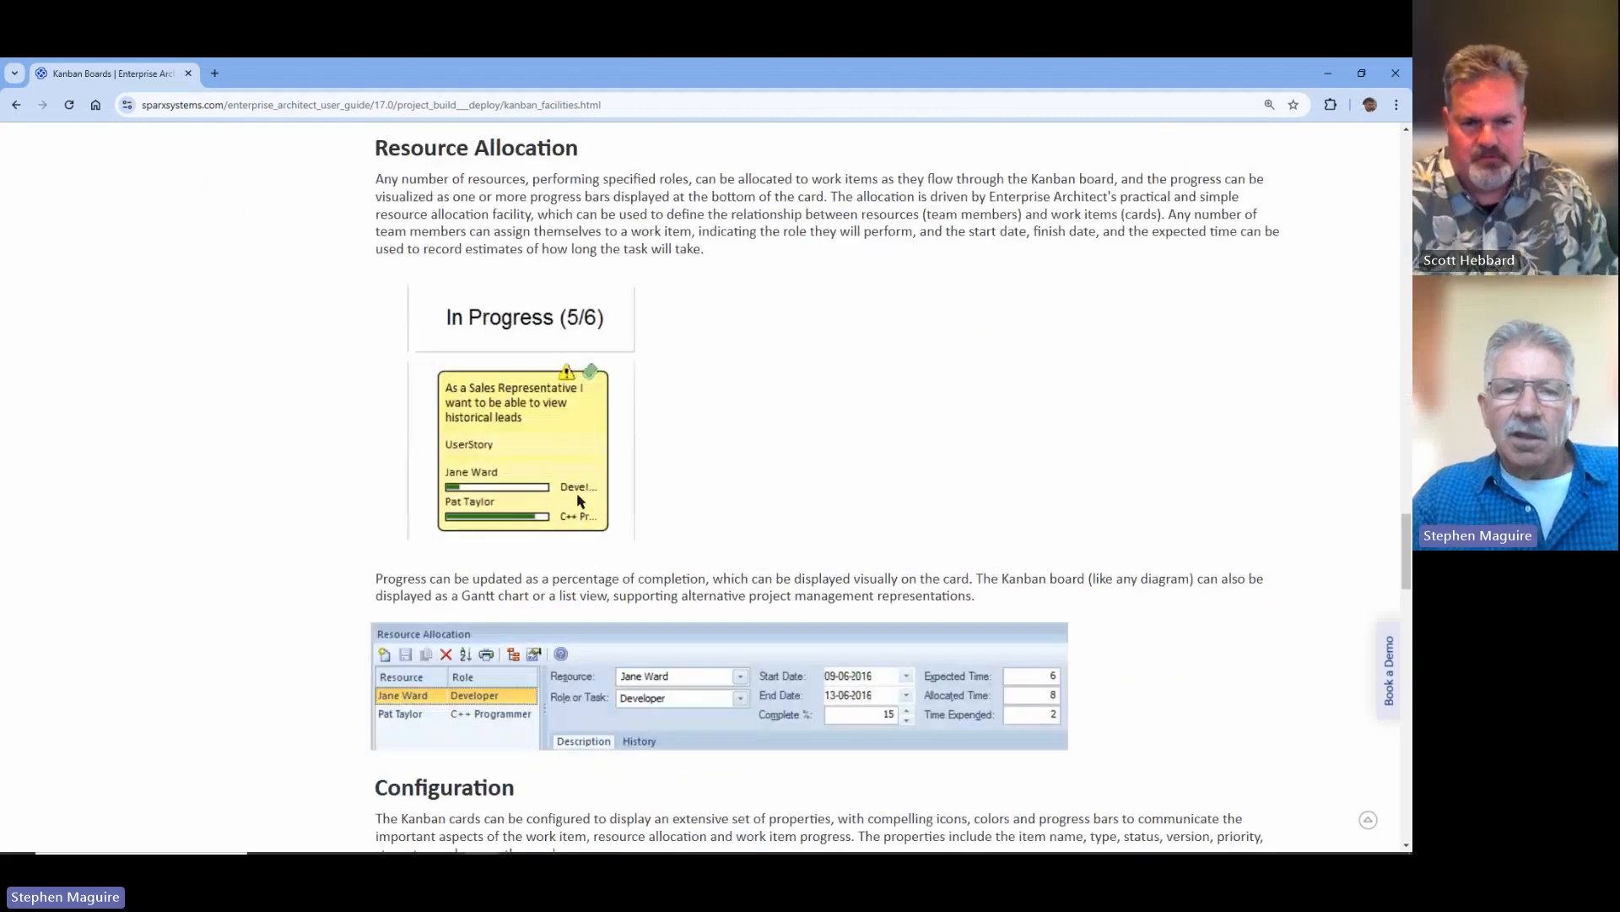